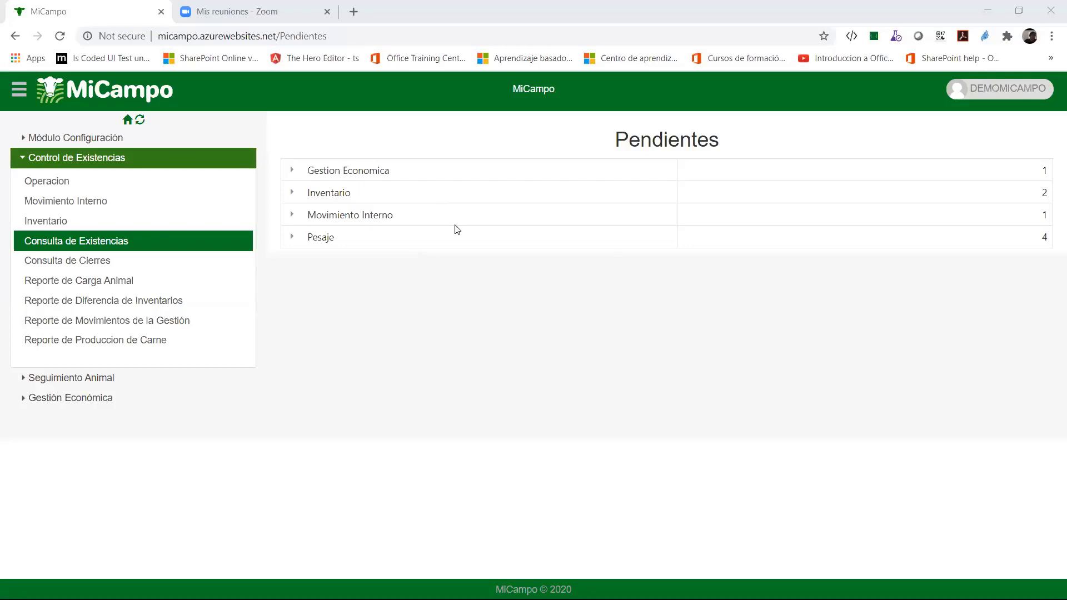
Collapse the Control de Existencias section and open the browser's developer tools to preview the site at phone width.
{"action": "left_click", "coordinate": [125, 160]}
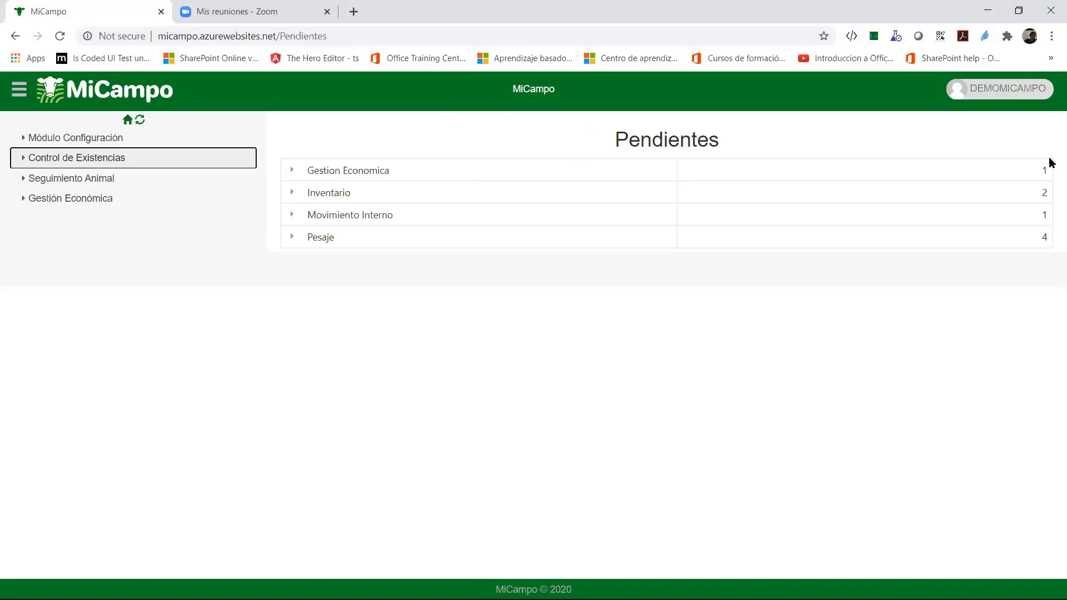
{"action": "left_click", "coordinate": [1052, 36]}
{"action": "mouse_move", "coordinate": [997, 230]}
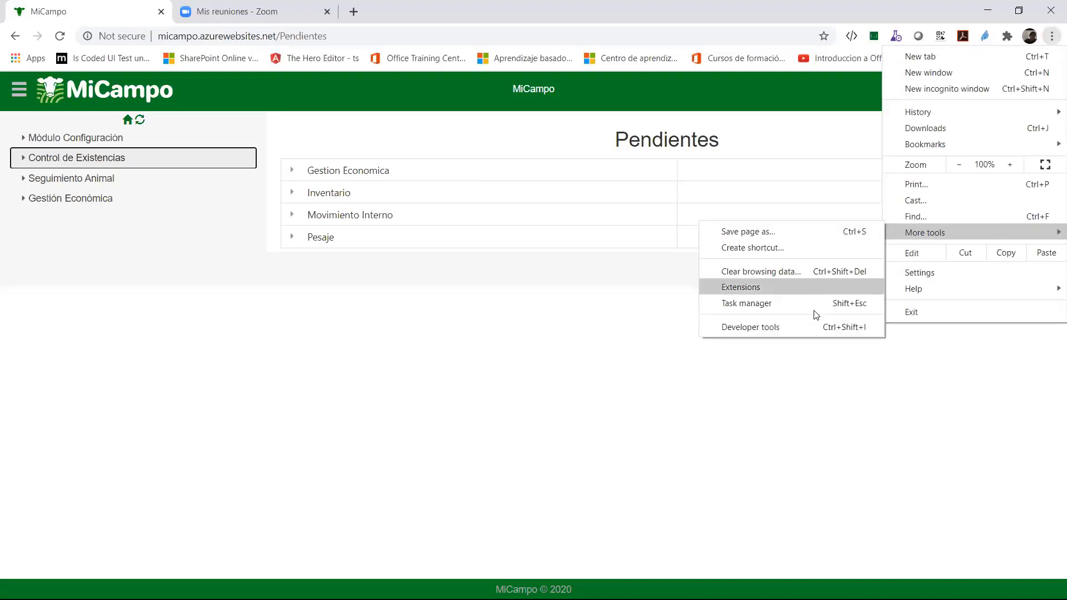
{"action": "left_click", "coordinate": [796, 329]}
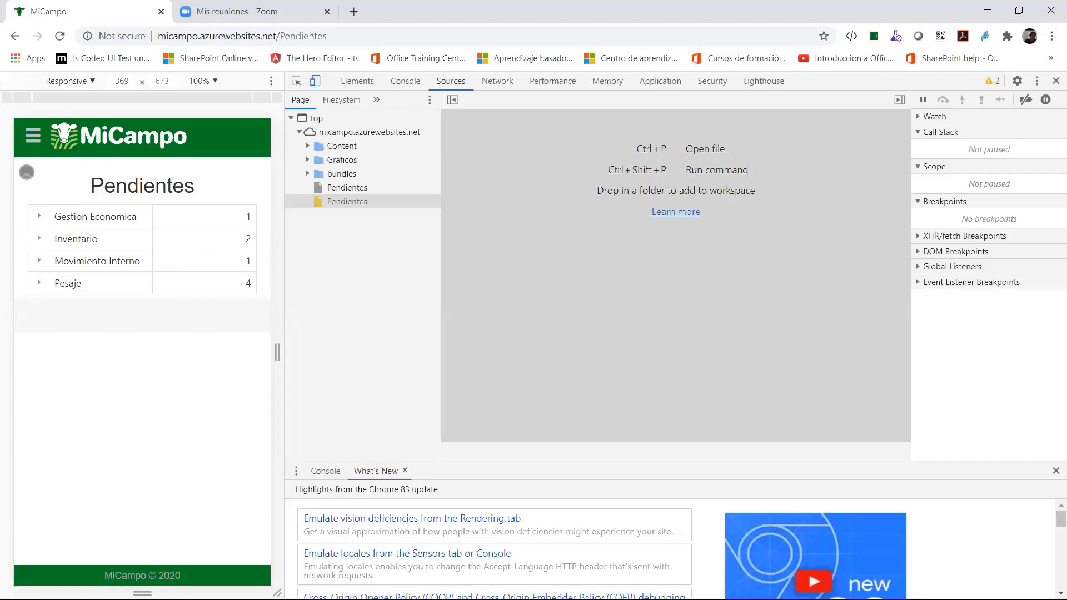
Open the Campos page of Módulo Configuración from the navigation menu in the mobile preview.
{"action": "left_click", "coordinate": [34, 137]}
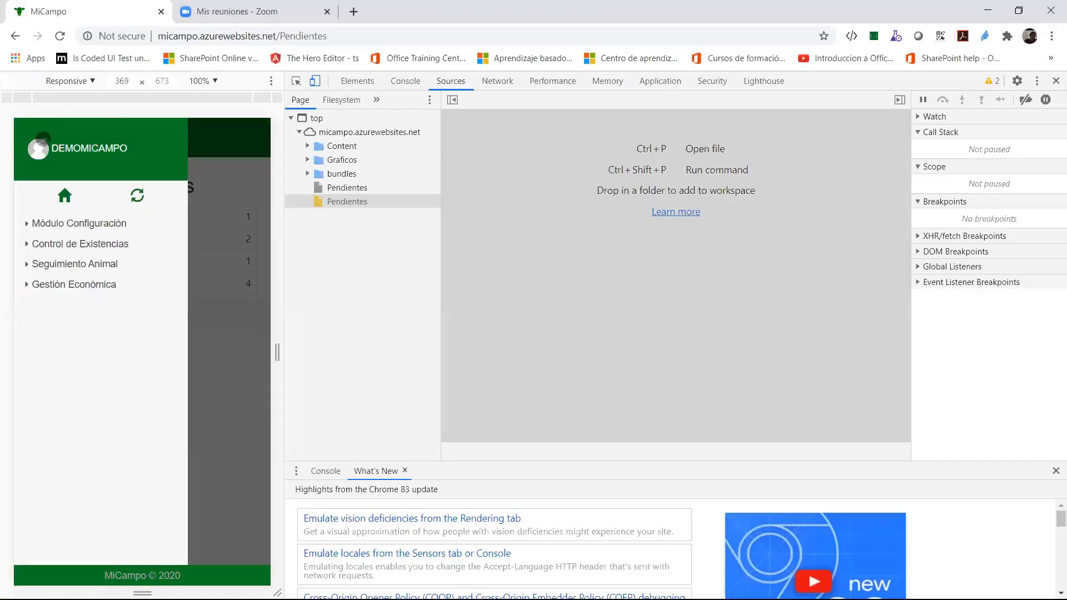
{"action": "left_click", "coordinate": [229, 142]}
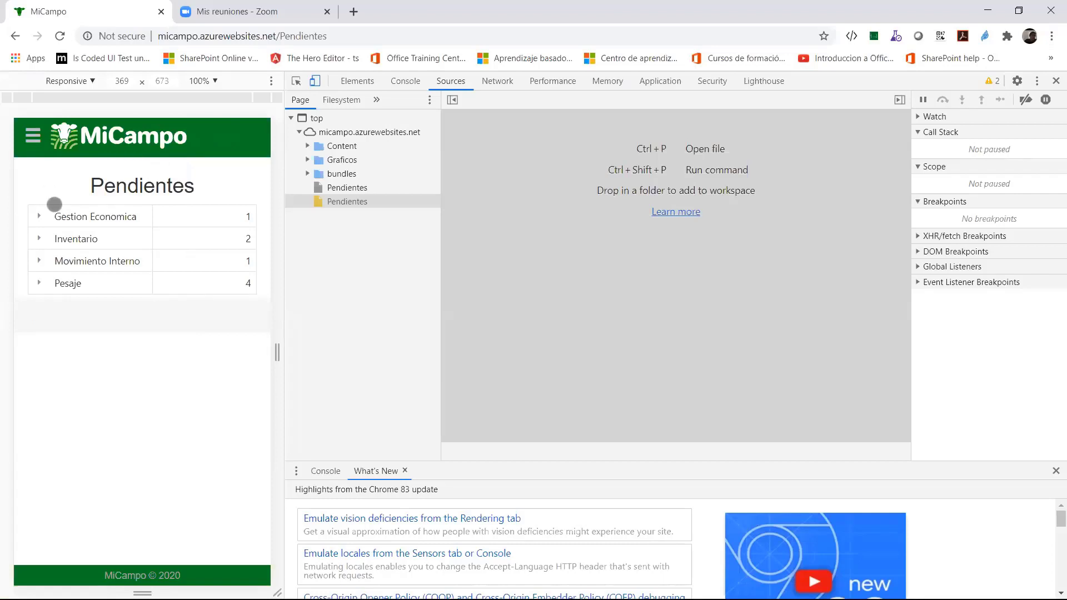
{"action": "left_click", "coordinate": [29, 136]}
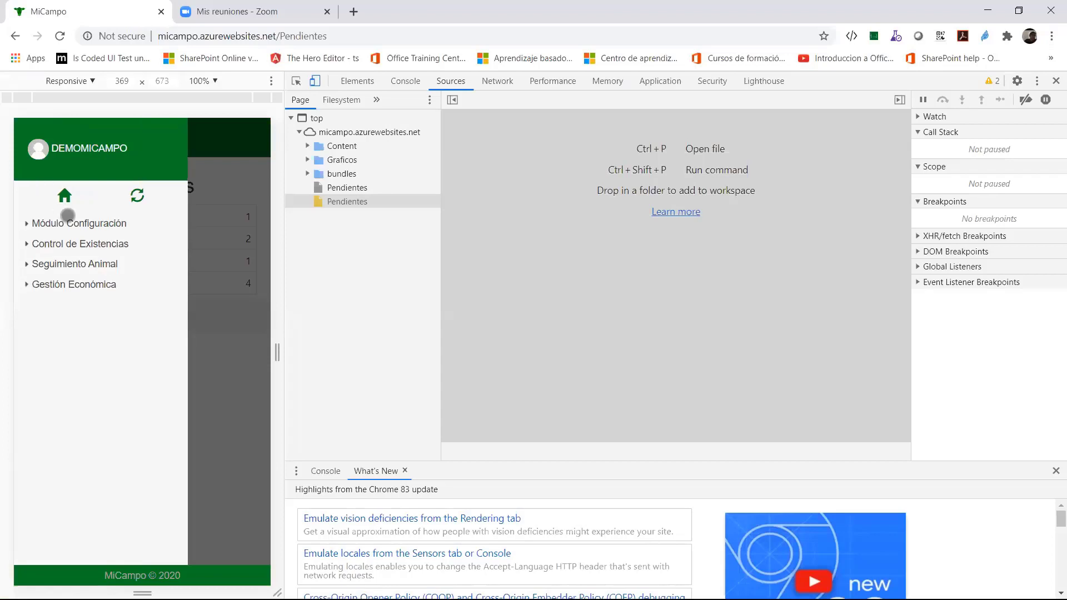
{"action": "left_click", "coordinate": [75, 222]}
{"action": "scroll", "coordinate": [79, 282], "scroll_direction": "down", "scroll_amount": 2}
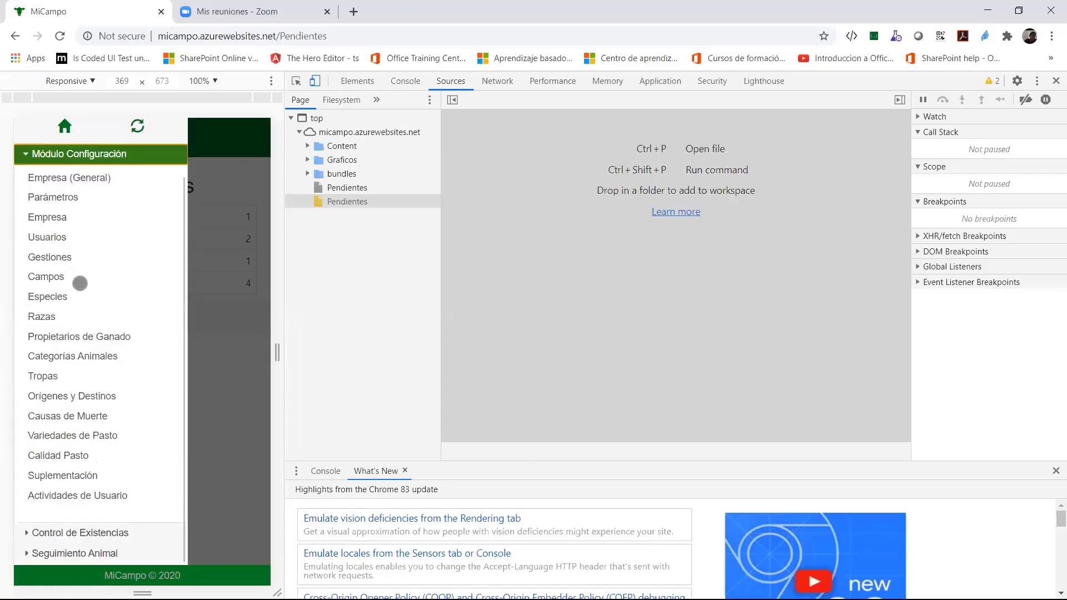
{"action": "left_click", "coordinate": [56, 280]}
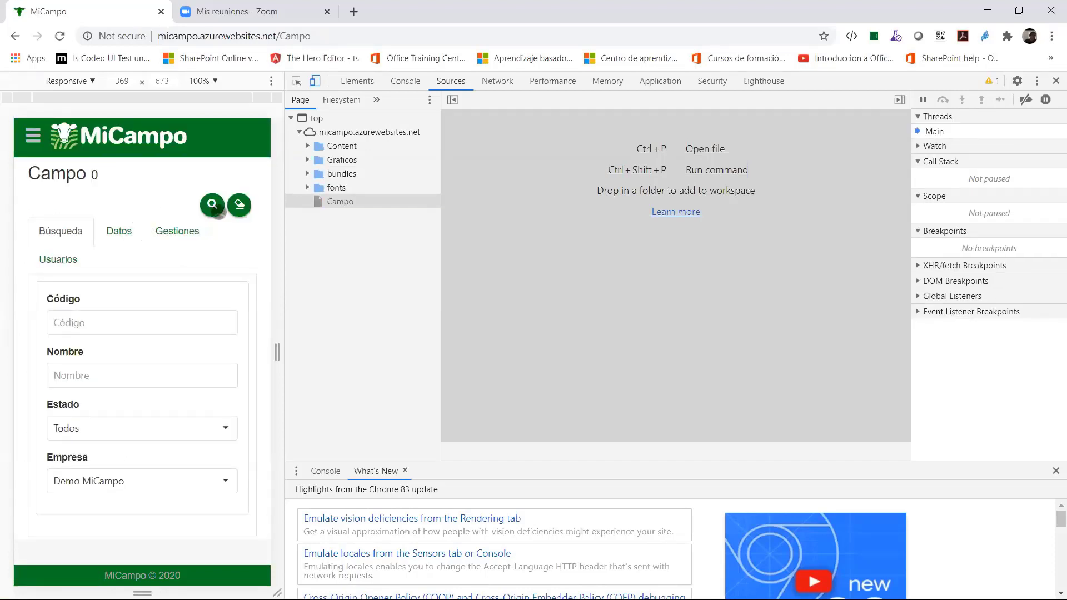
Look up the Hacienda San Pedro record in the mobile preview and close the developer tools to restore the desktop layout.
{"action": "left_click", "coordinate": [211, 204]}
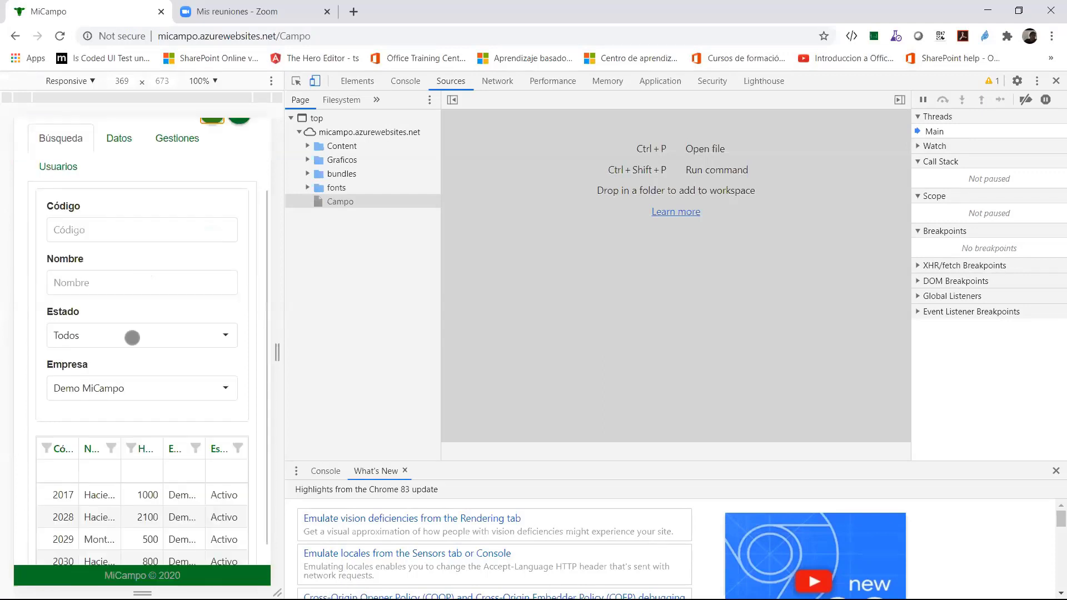
{"action": "scroll", "coordinate": [129, 339], "scroll_direction": "down", "scroll_amount": 3}
{"action": "left_click", "coordinate": [66, 454]}
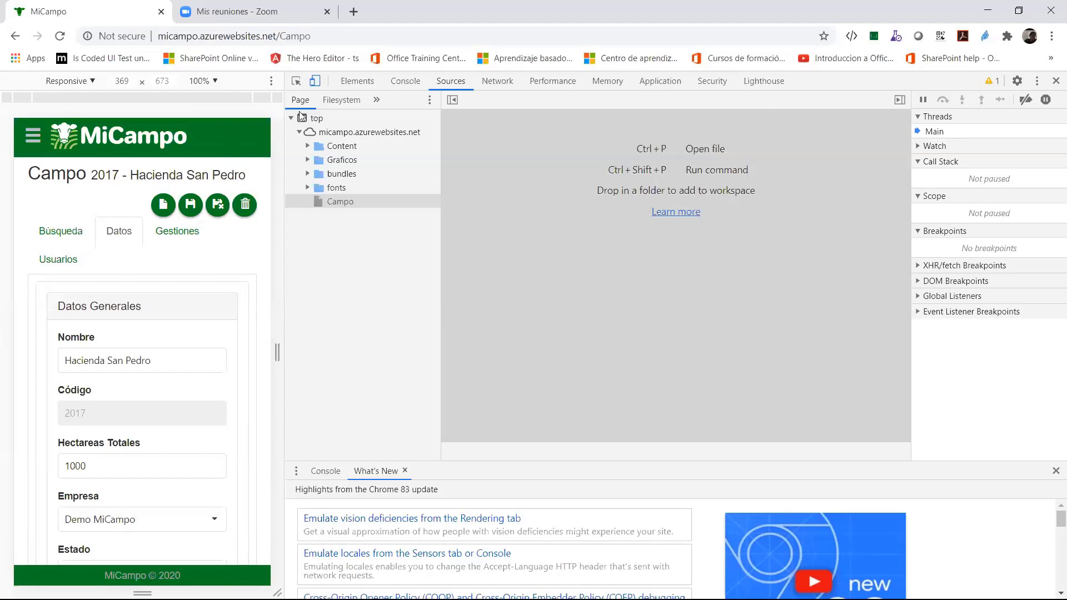
{"action": "left_click", "coordinate": [1056, 82]}
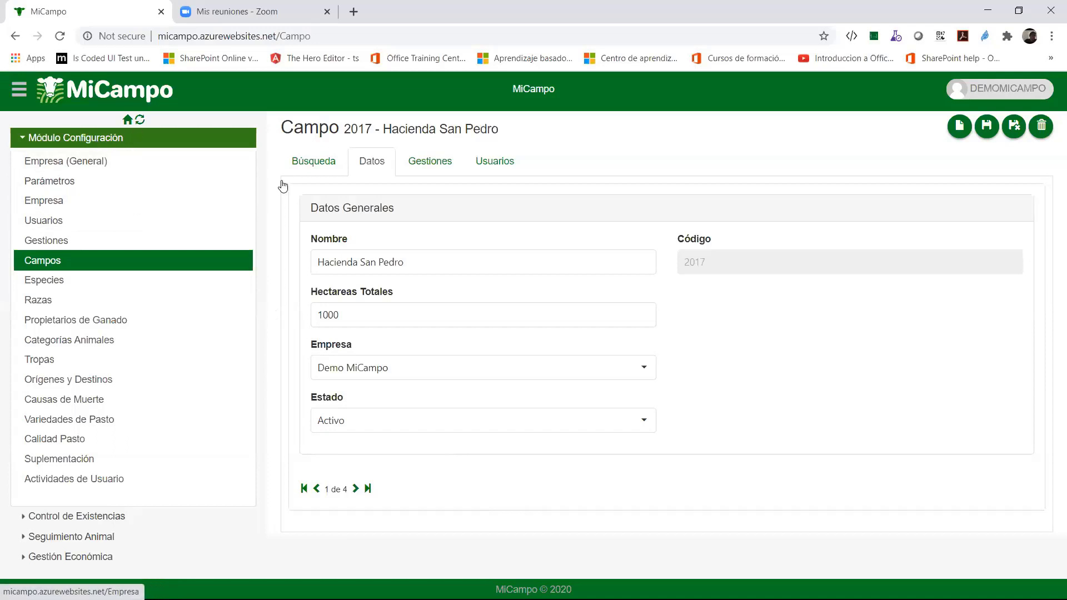
Search all campos without filters and open the Hacienda Warnes record.
{"action": "left_click", "coordinate": [311, 165]}
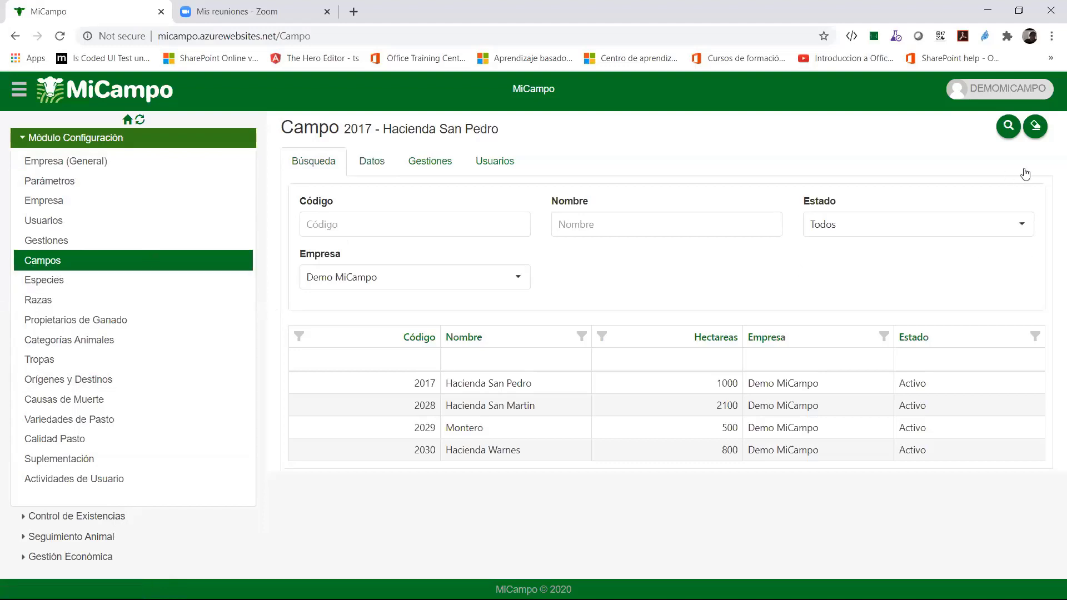
{"action": "left_click", "coordinate": [1008, 128]}
{"action": "double_click", "coordinate": [470, 452]}
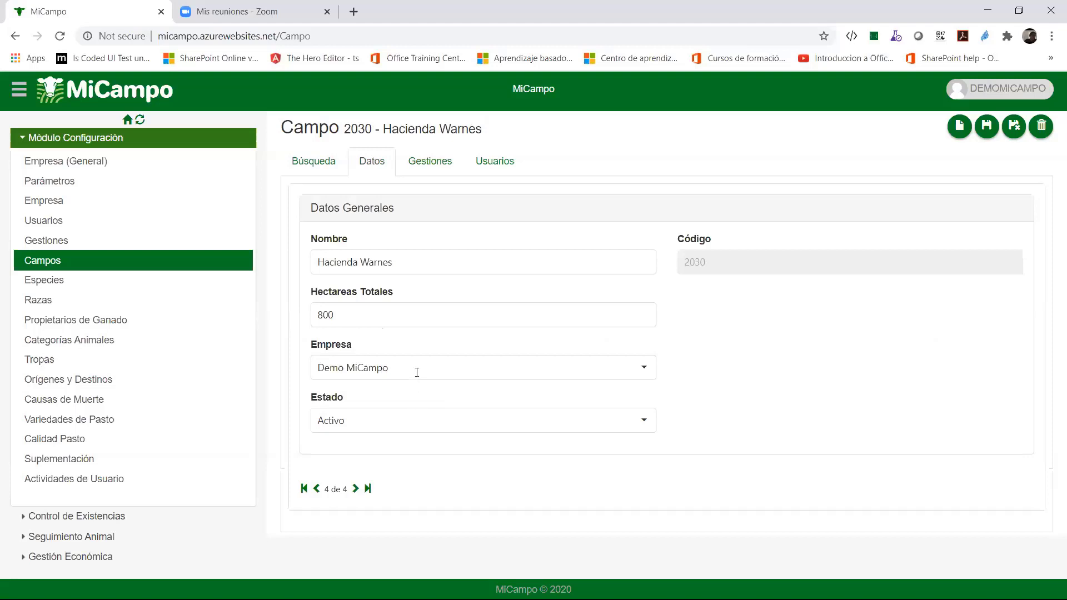
Review the gestiones and usuarios assigned to Hacienda Warnes and return to its general data.
{"action": "left_click", "coordinate": [433, 168]}
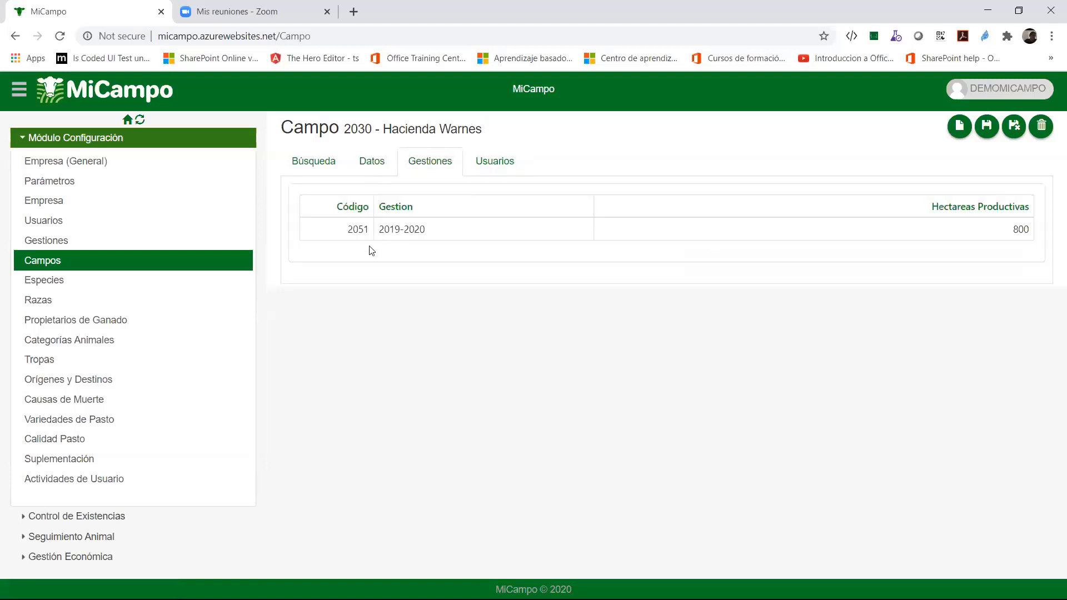
{"action": "left_click", "coordinate": [492, 161]}
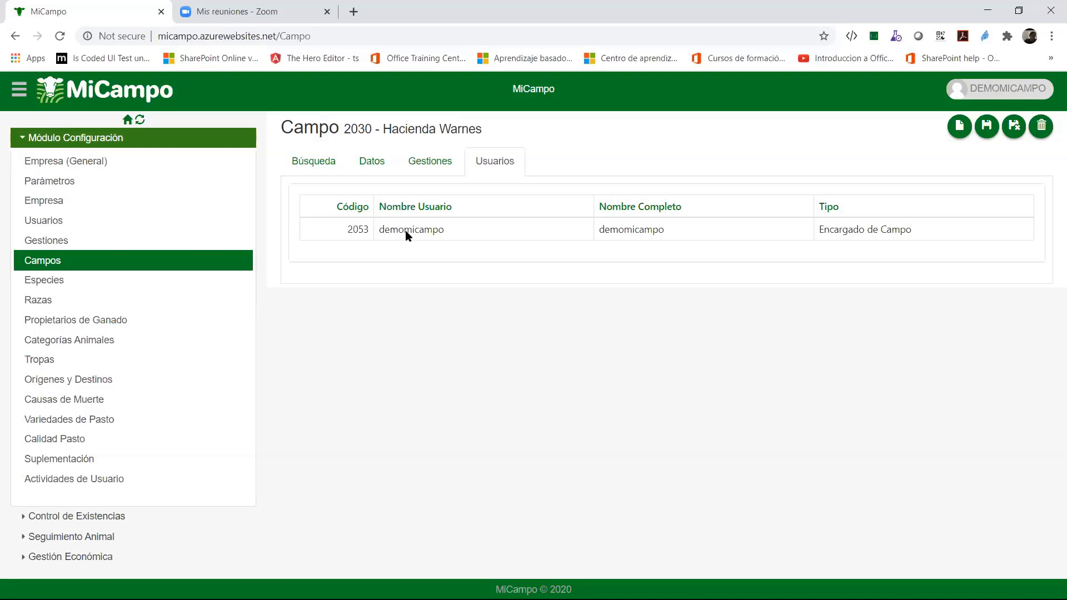
{"action": "left_click", "coordinate": [436, 160]}
{"action": "left_click", "coordinate": [369, 165]}
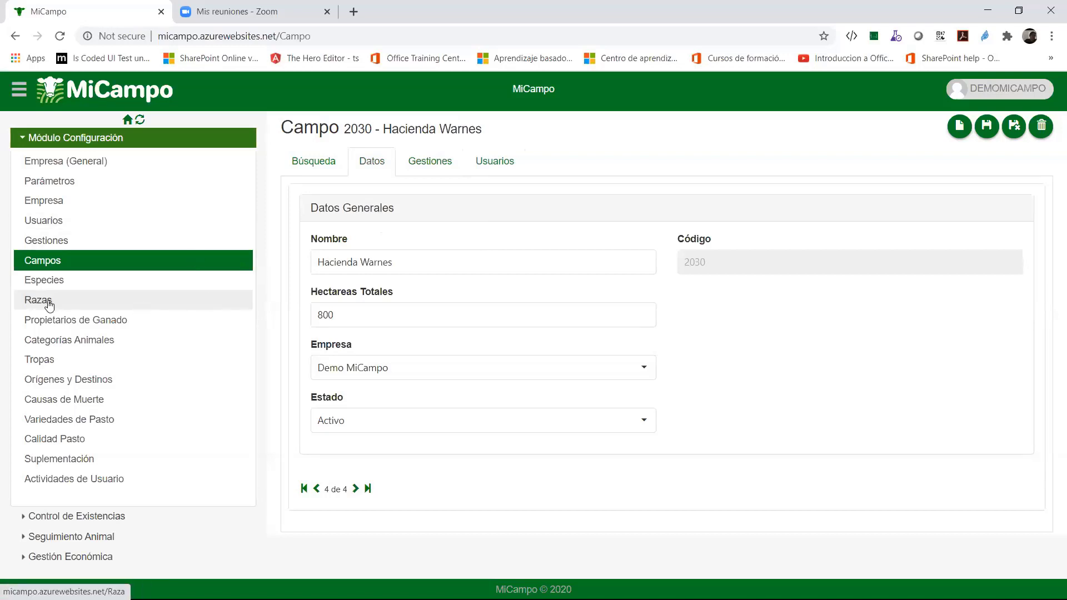
Open the Razas, Categorías Animales and Tropas pages, each in its own new browser tab.
{"action": "left_click", "coordinate": [71, 303], "text": "ctrl"}
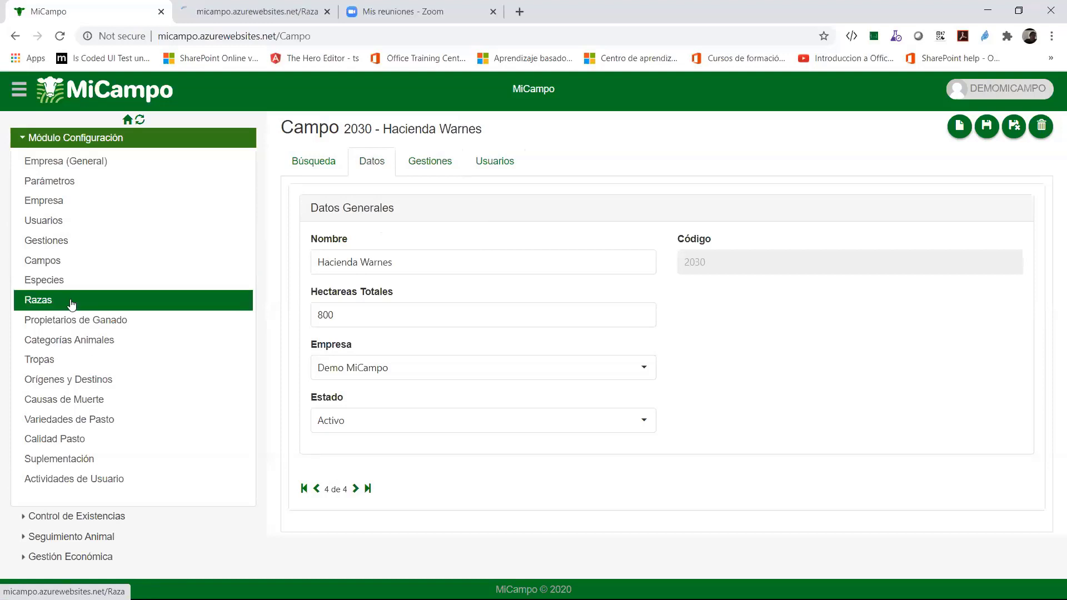
{"action": "left_click", "coordinate": [105, 336], "text": "ctrl"}
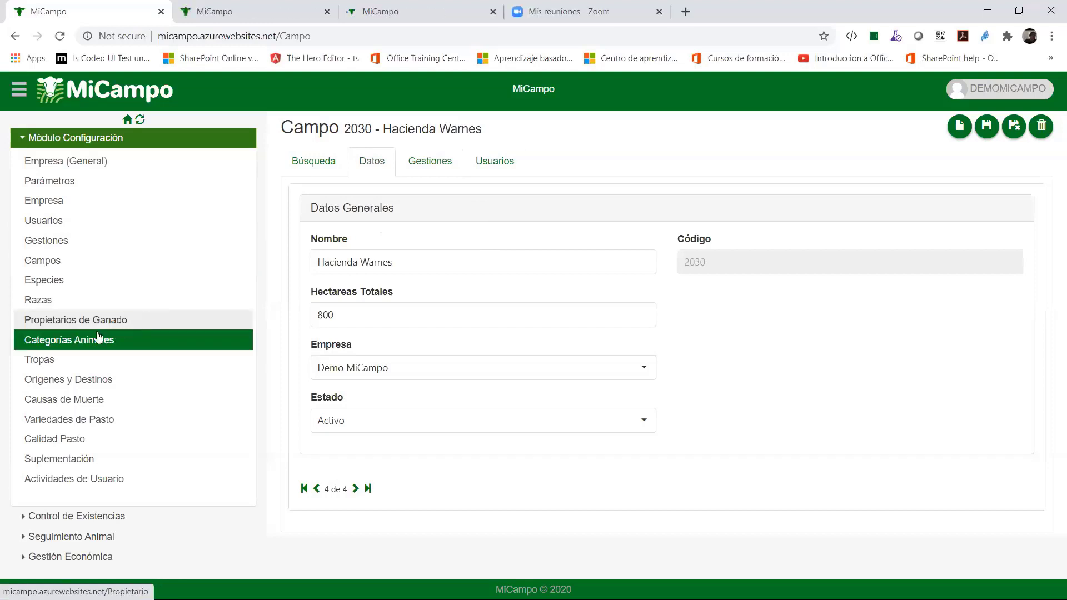
{"action": "left_click", "coordinate": [33, 360], "text": "ctrl"}
Search all breeds on the Razas page and open the Braford record.
{"action": "left_click", "coordinate": [264, 13]}
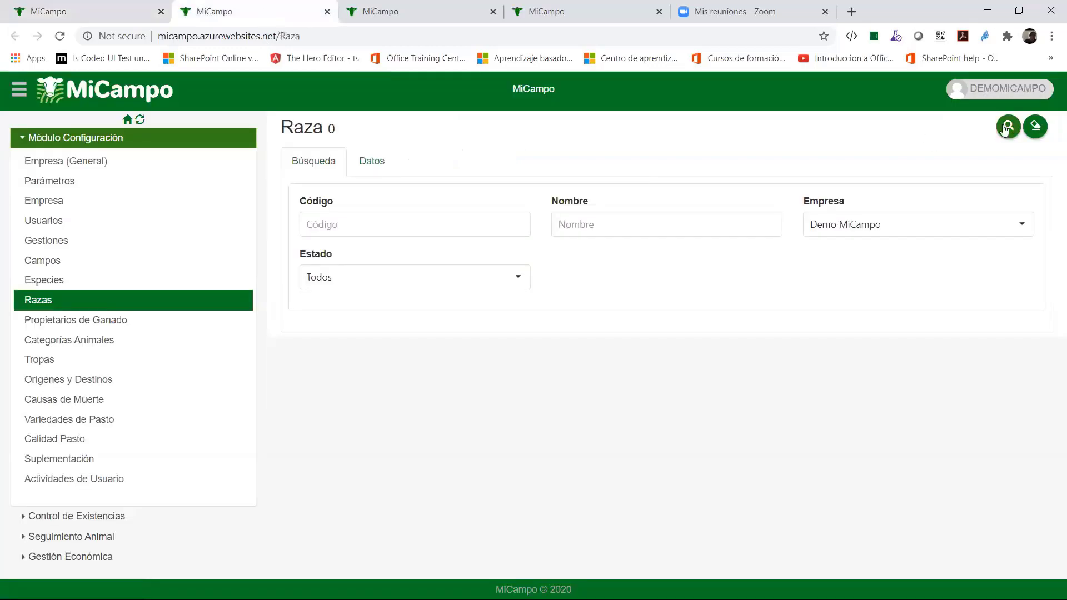
{"action": "left_click", "coordinate": [1005, 128]}
{"action": "scroll", "coordinate": [374, 405], "scroll_direction": "down", "scroll_amount": 2}
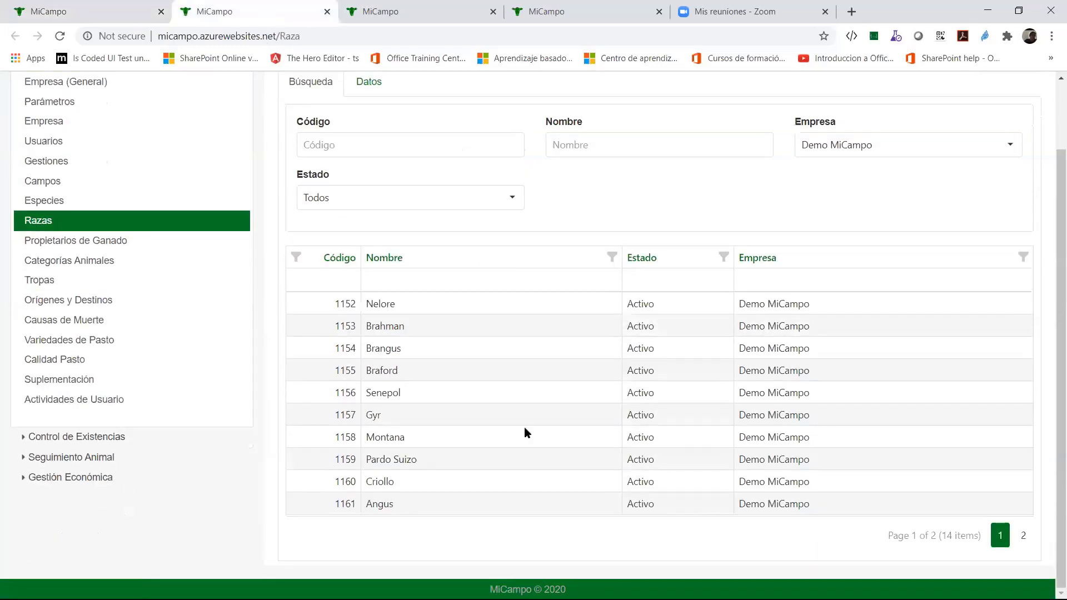
{"action": "left_click", "coordinate": [337, 379]}
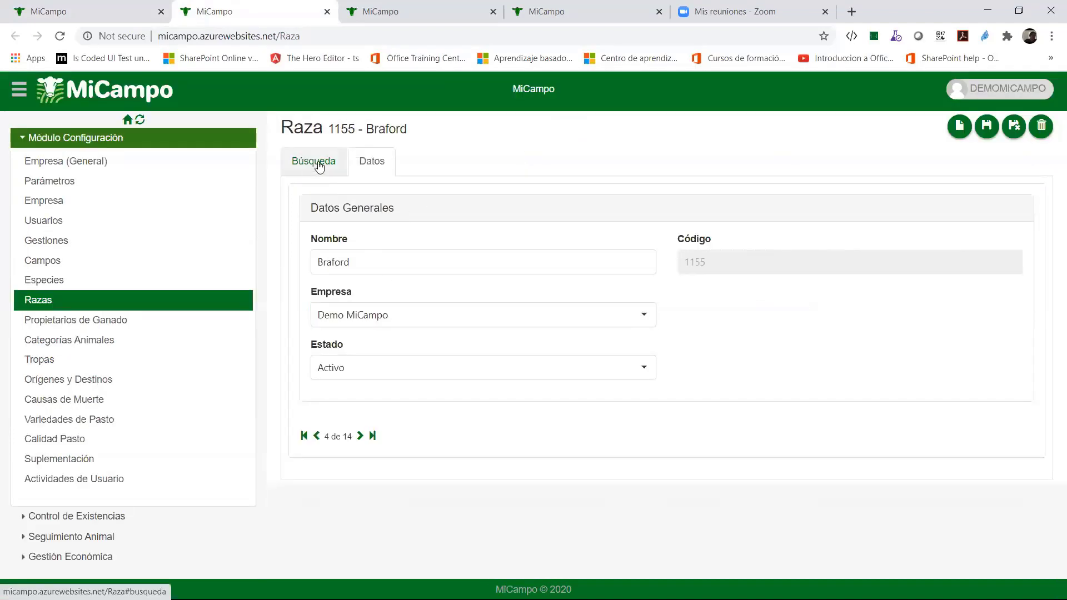
Search all animal categories on the Categorías Animales page and open the record Vacas mayores a 36 meses.
{"action": "left_click", "coordinate": [389, 11]}
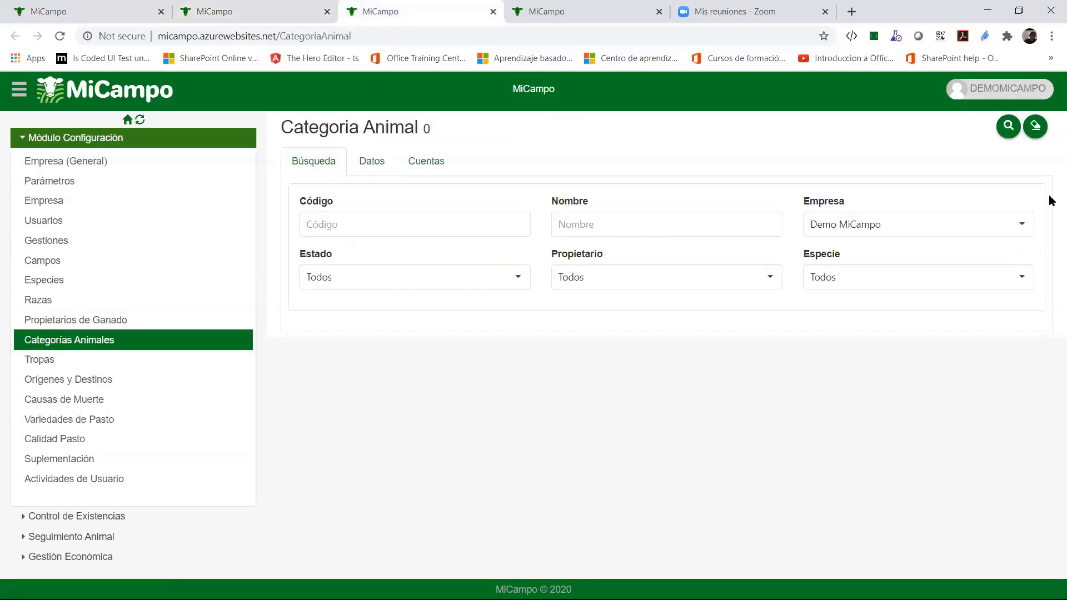
{"action": "left_click", "coordinate": [1008, 126]}
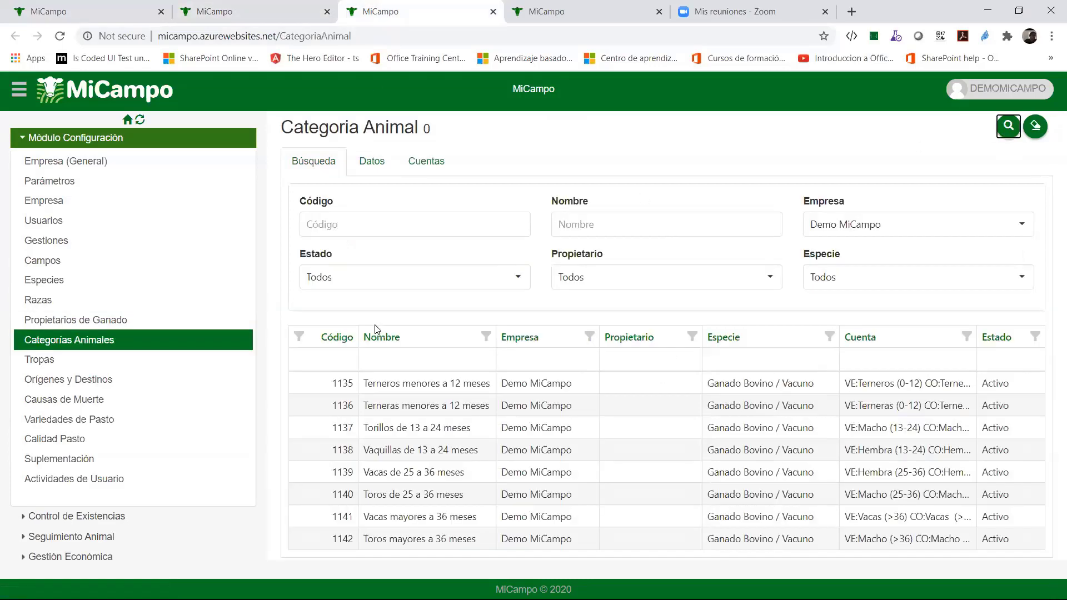
{"action": "double_click", "coordinate": [332, 519]}
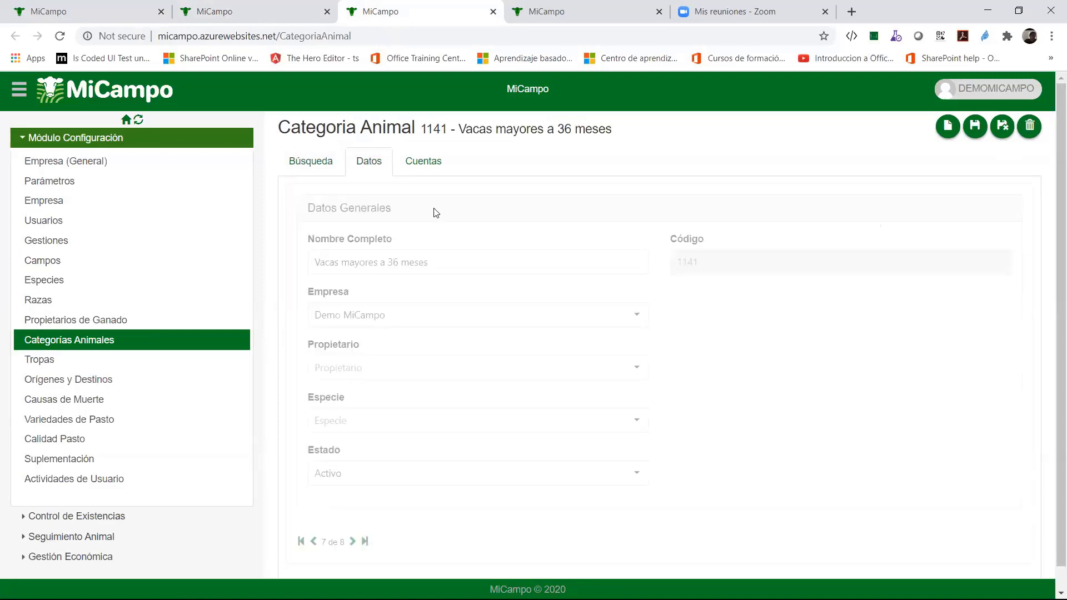
Check which Propietario options are available for the category Vacas mayores a 36 meses, leaving the field empty.
{"action": "left_click", "coordinate": [382, 369]}
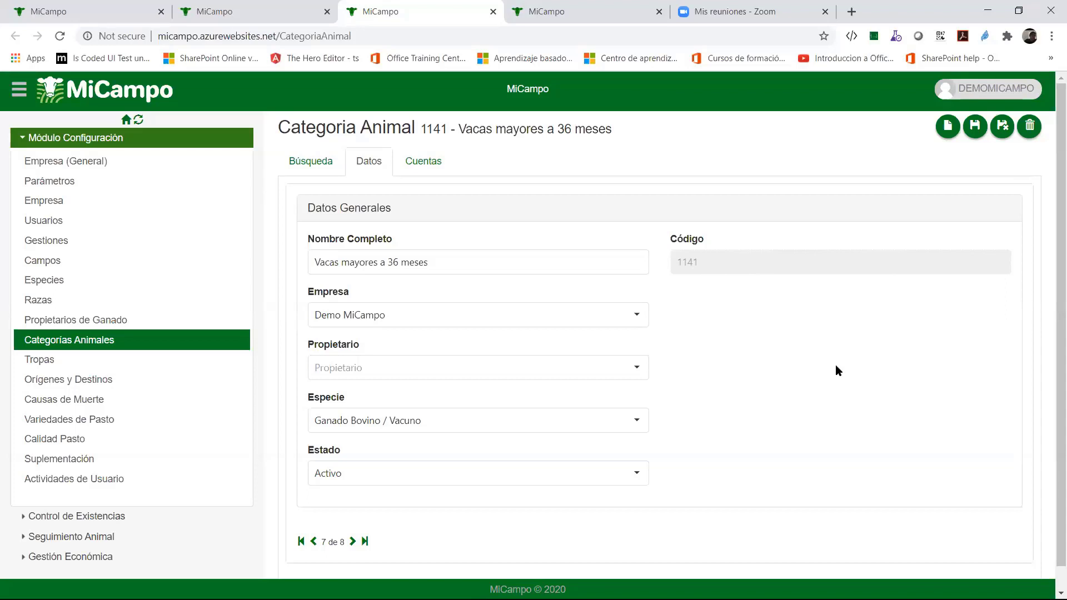
{"action": "left_click", "coordinate": [636, 368]}
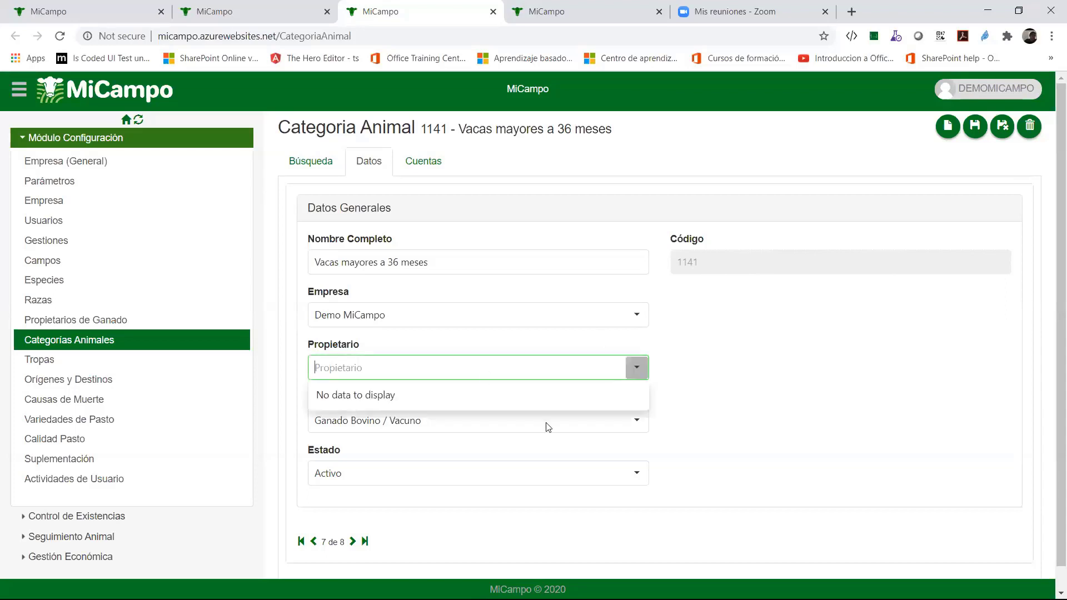
{"action": "left_click", "coordinate": [782, 318]}
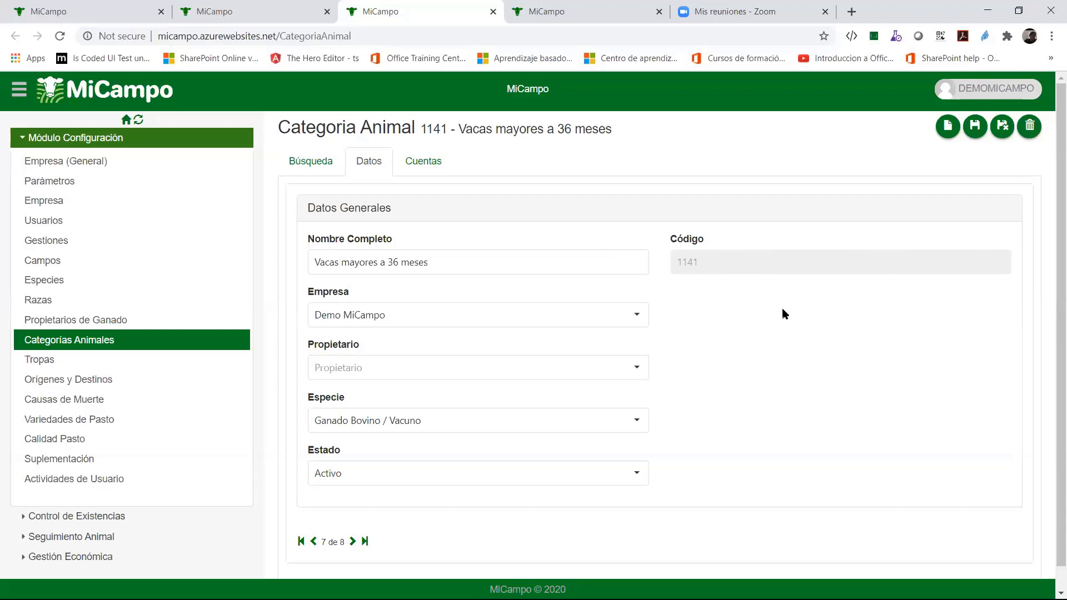
Search all herds on the Tropas page, and close the Tropas and Categorías Animales pages.
{"action": "left_click", "coordinate": [545, 13]}
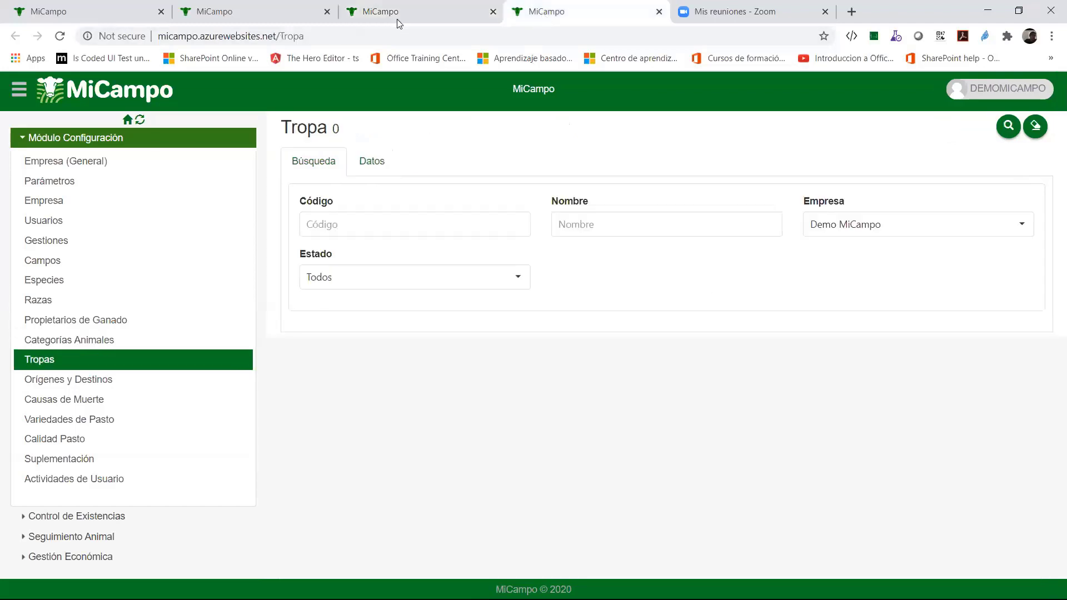
{"action": "left_click", "coordinate": [1009, 127]}
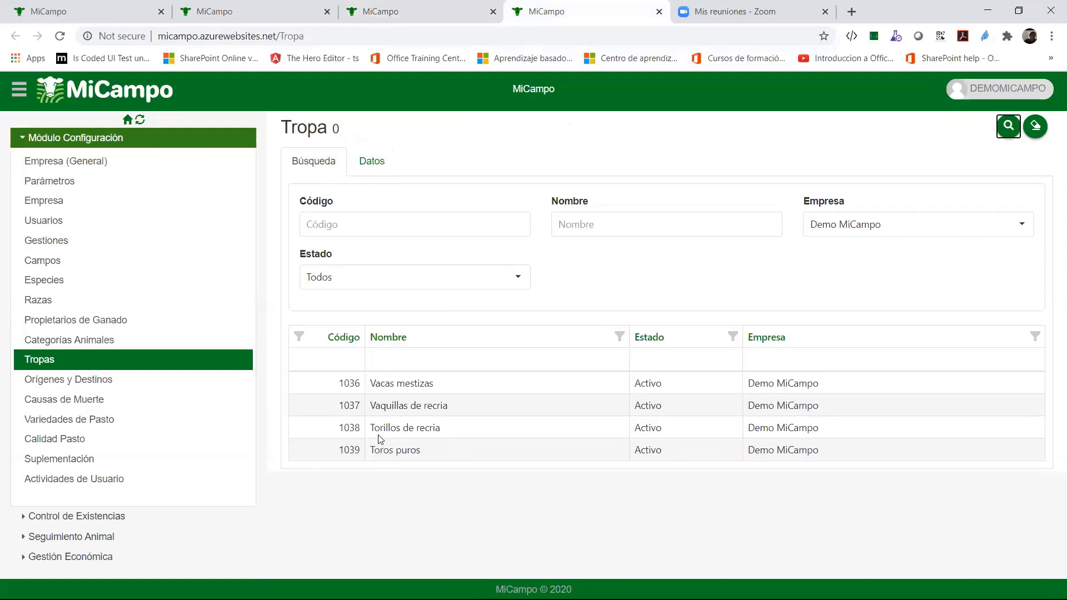
{"action": "left_click", "coordinate": [455, 351]}
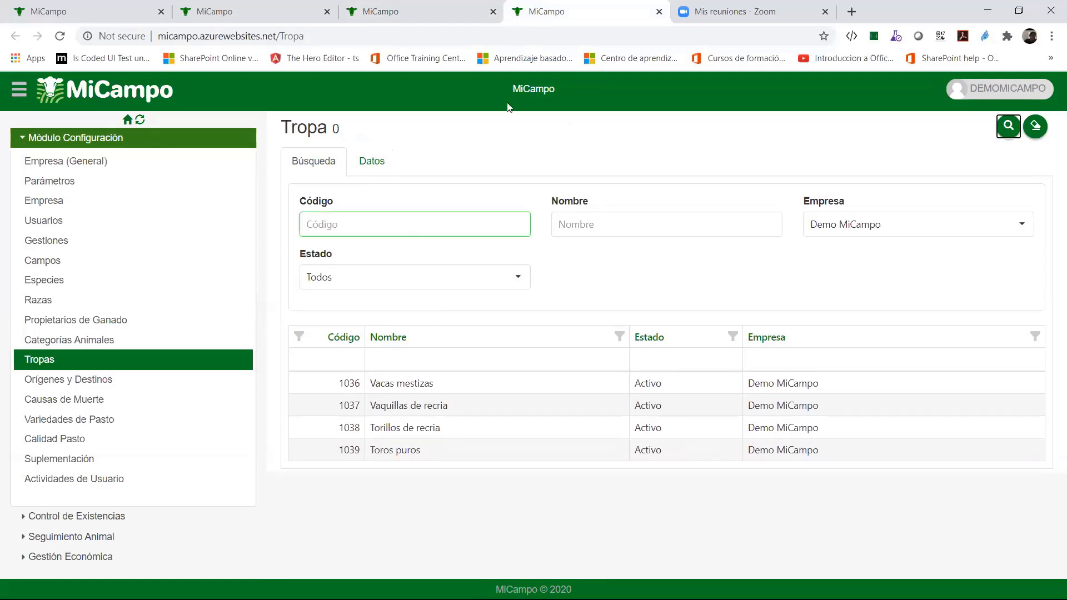
{"action": "left_click", "coordinate": [659, 11]}
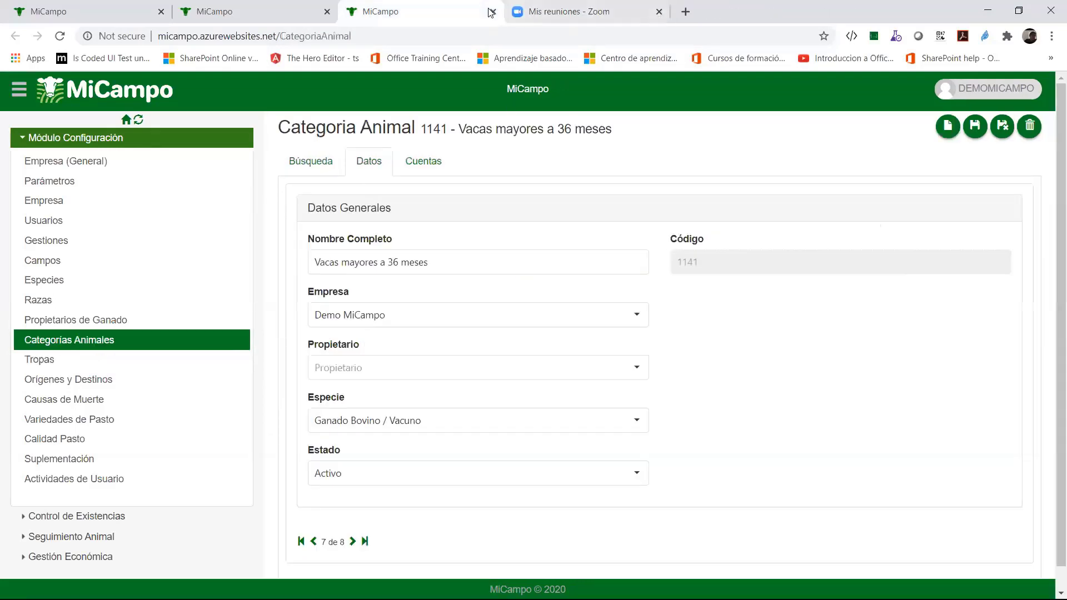
{"action": "left_click", "coordinate": [493, 12]}
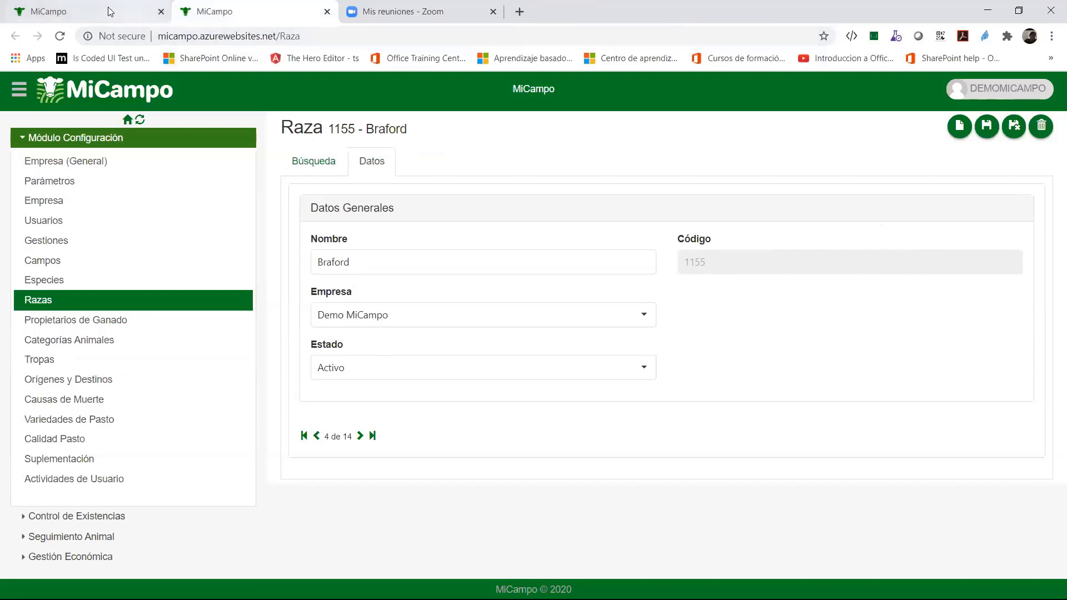
Open the Senepol breed record from the Razas search results and return to the results list.
{"action": "left_click", "coordinate": [315, 163]}
{"action": "scroll", "coordinate": [444, 348], "scroll_direction": "down", "scroll_amount": 1}
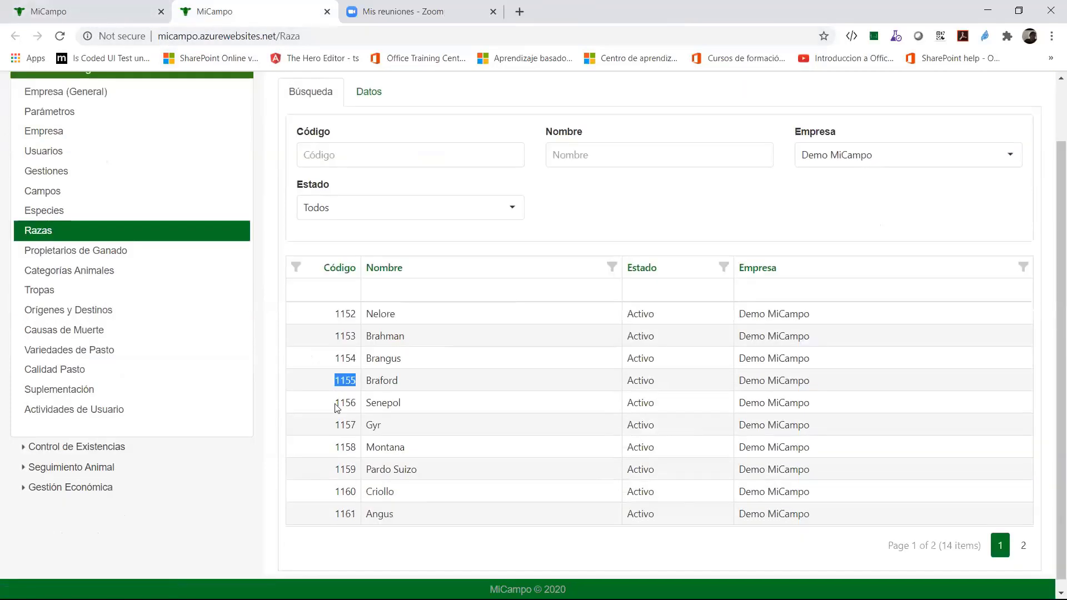
{"action": "double_click", "coordinate": [338, 409]}
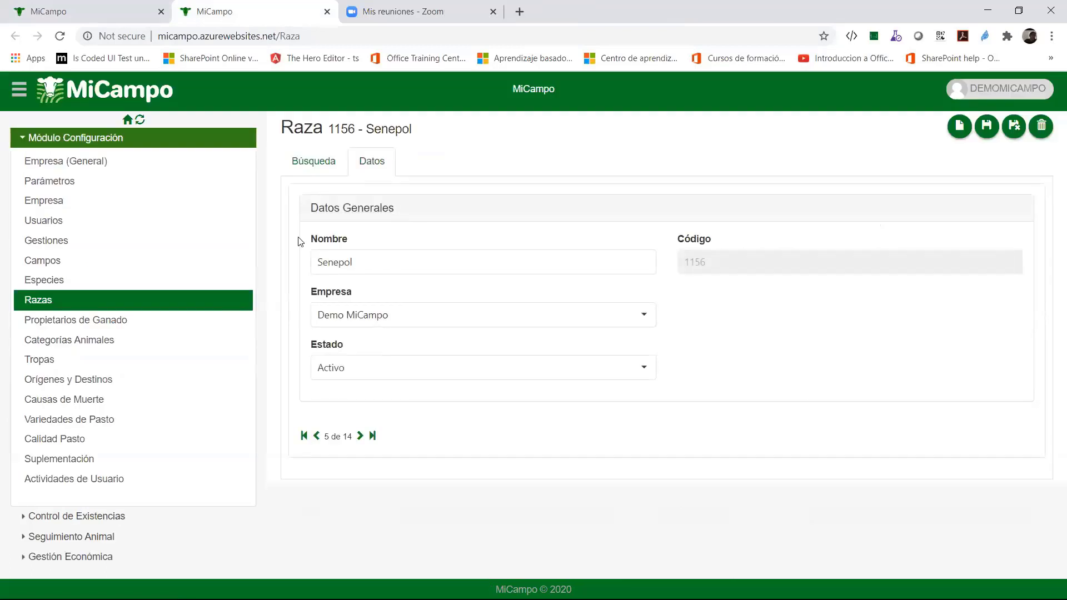
{"action": "left_click", "coordinate": [317, 164]}
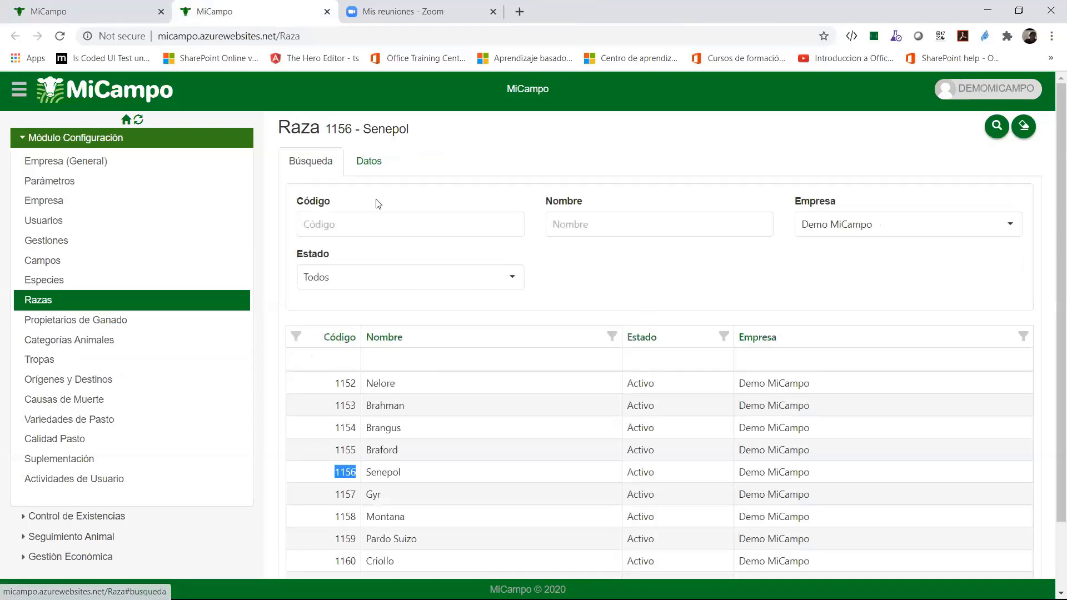
Open the Gyr breed record from the Razas results and start a blank new breed record.
{"action": "scroll", "coordinate": [318, 200], "scroll_direction": "down", "scroll_amount": 1}
{"action": "scroll", "coordinate": [318, 200], "scroll_direction": "up", "scroll_amount": 1}
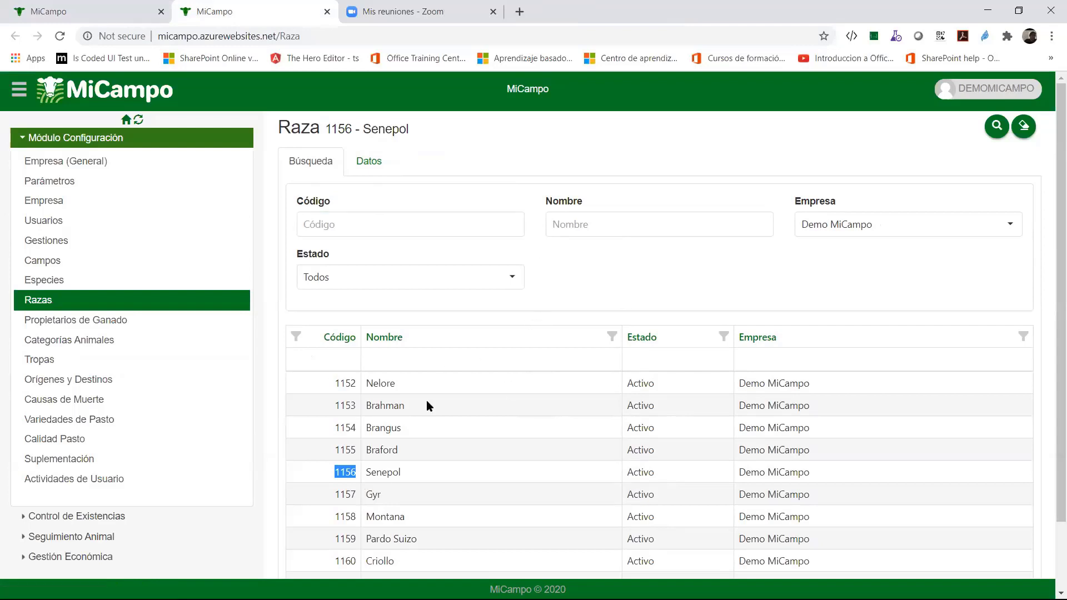
{"action": "scroll", "coordinate": [389, 356], "scroll_direction": "down", "scroll_amount": 2}
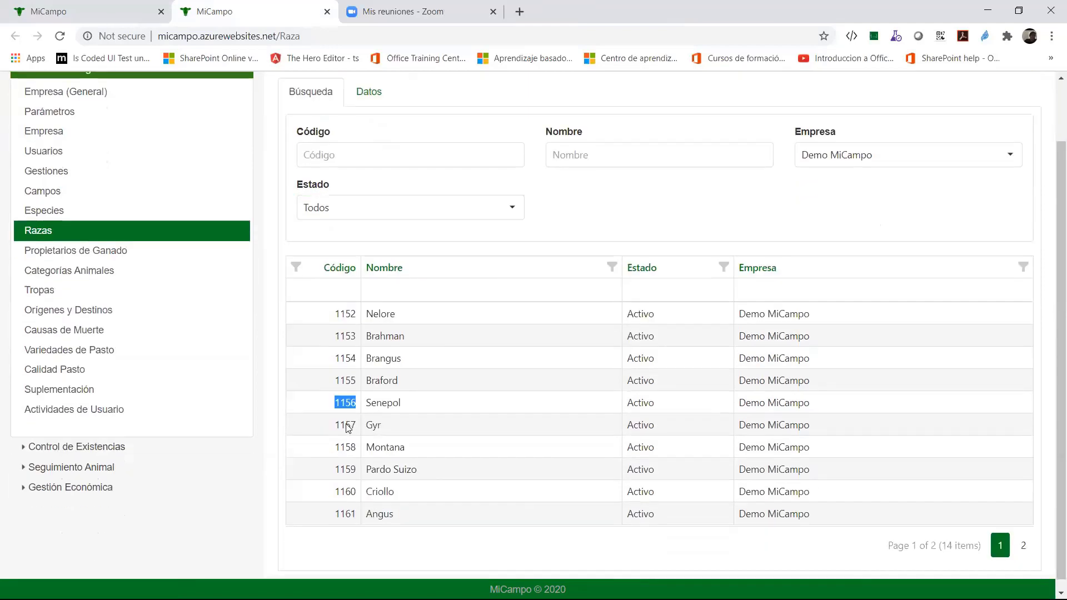
{"action": "double_click", "coordinate": [346, 425]}
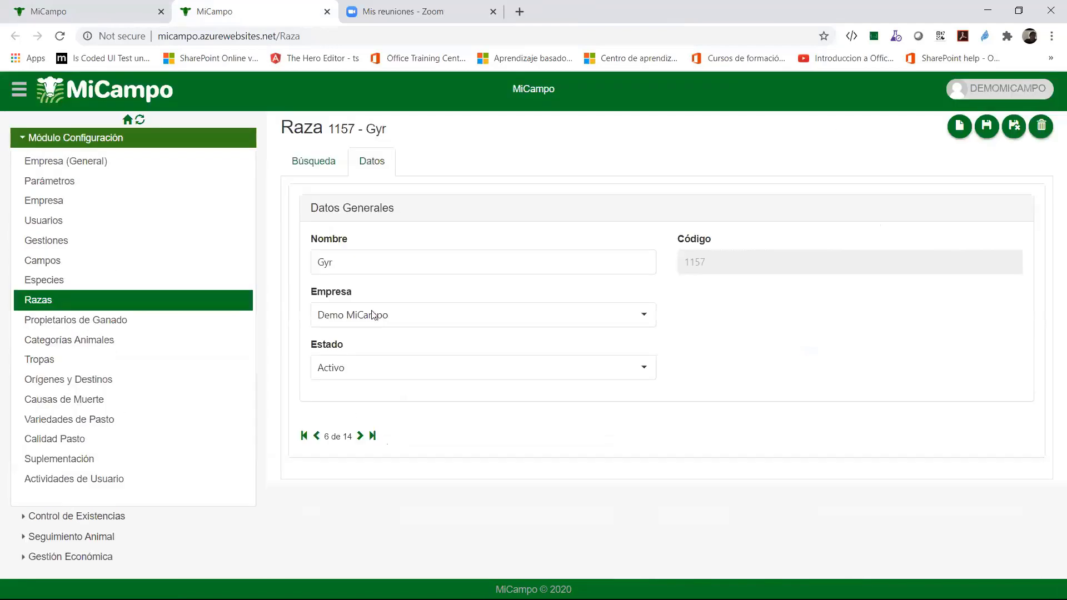
{"action": "left_click", "coordinate": [960, 127]}
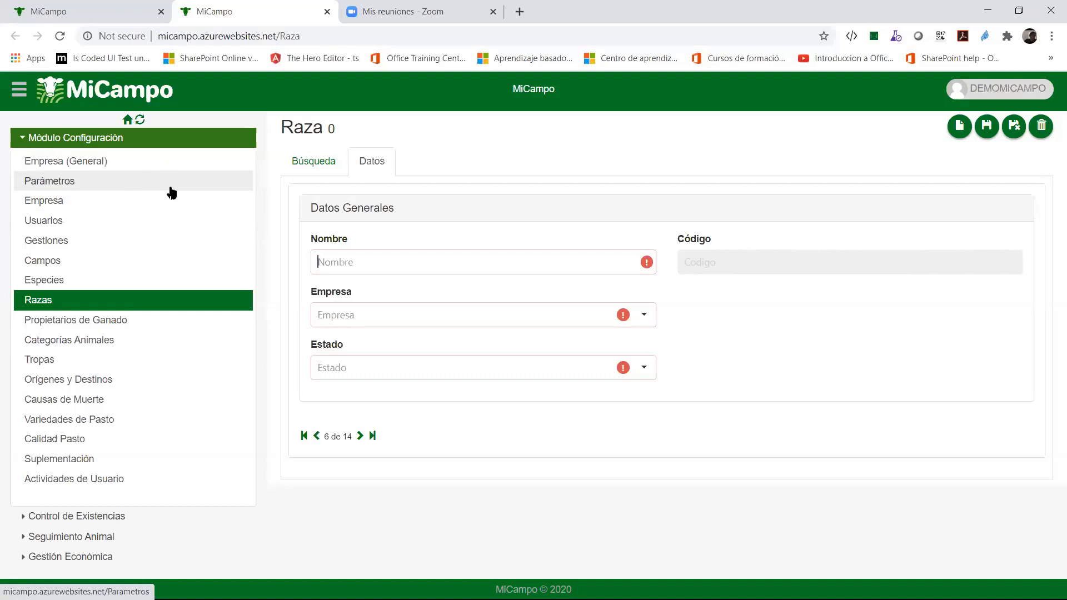
Open Consulta de Existencias in the Control de Existencias module and search the stock of the Campo Hacienda Warnes.
{"action": "left_click", "coordinate": [114, 141]}
{"action": "left_click", "coordinate": [121, 162]}
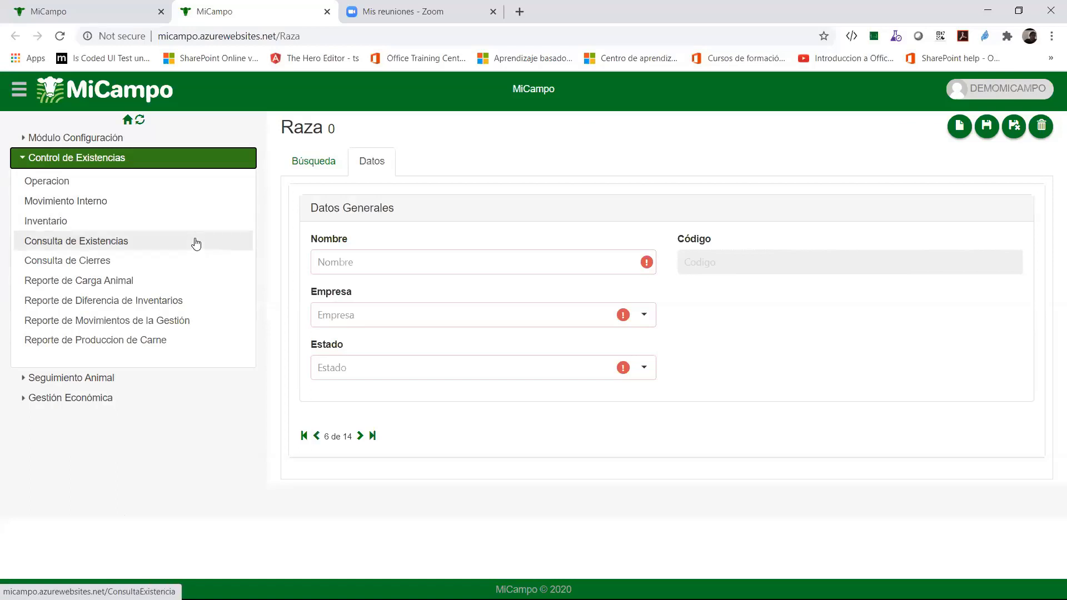
{"action": "left_click", "coordinate": [119, 241]}
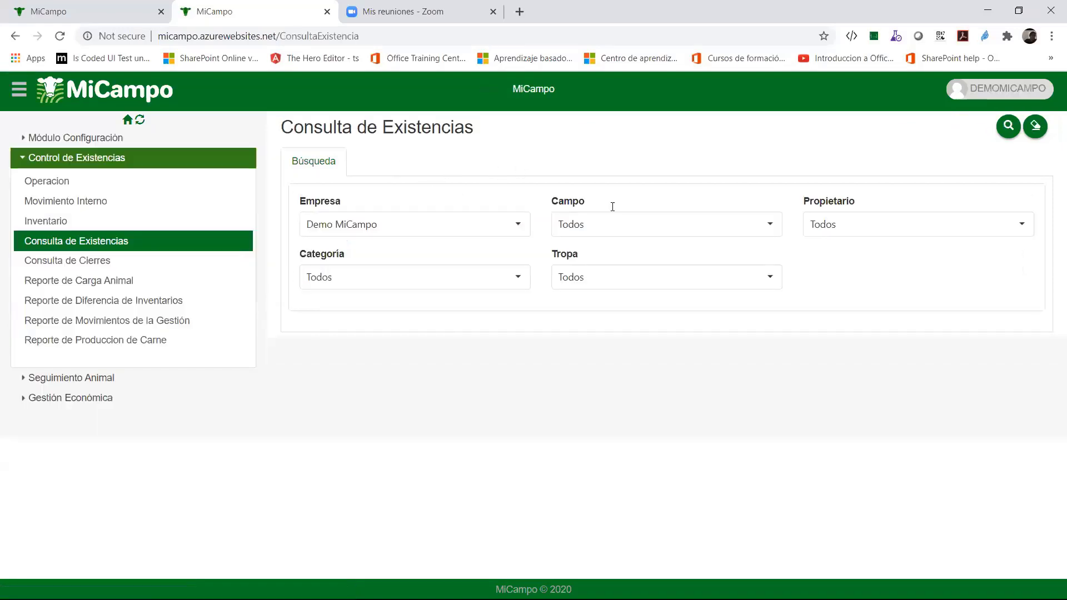
{"action": "left_click", "coordinate": [770, 227]}
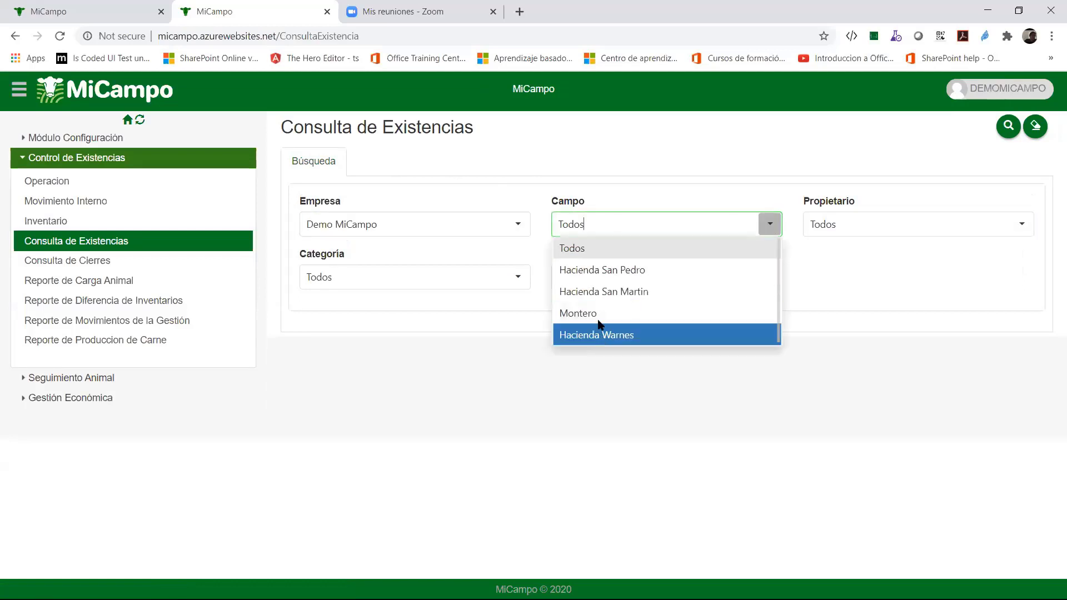
{"action": "left_click", "coordinate": [598, 334]}
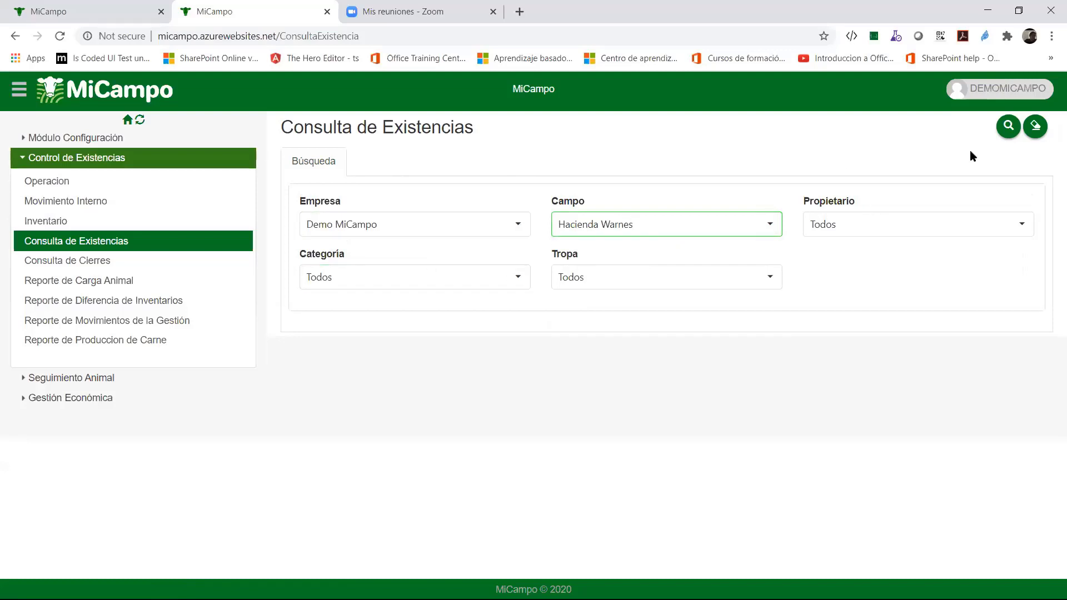
{"action": "left_click", "coordinate": [1008, 127]}
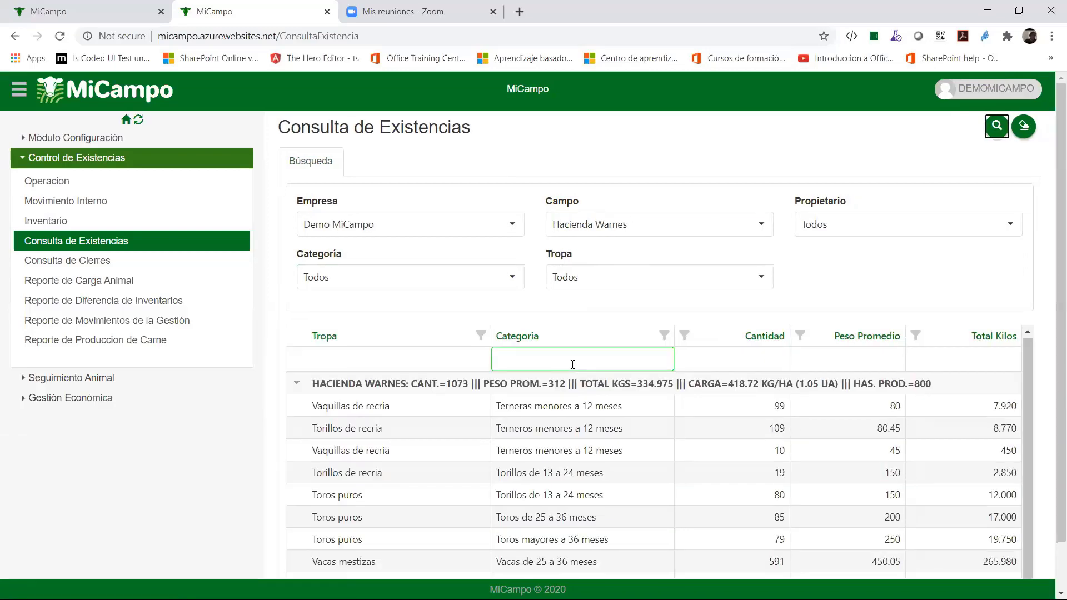
{"action": "scroll", "coordinate": [1050, 447], "scroll_direction": "down", "scroll_amount": 1}
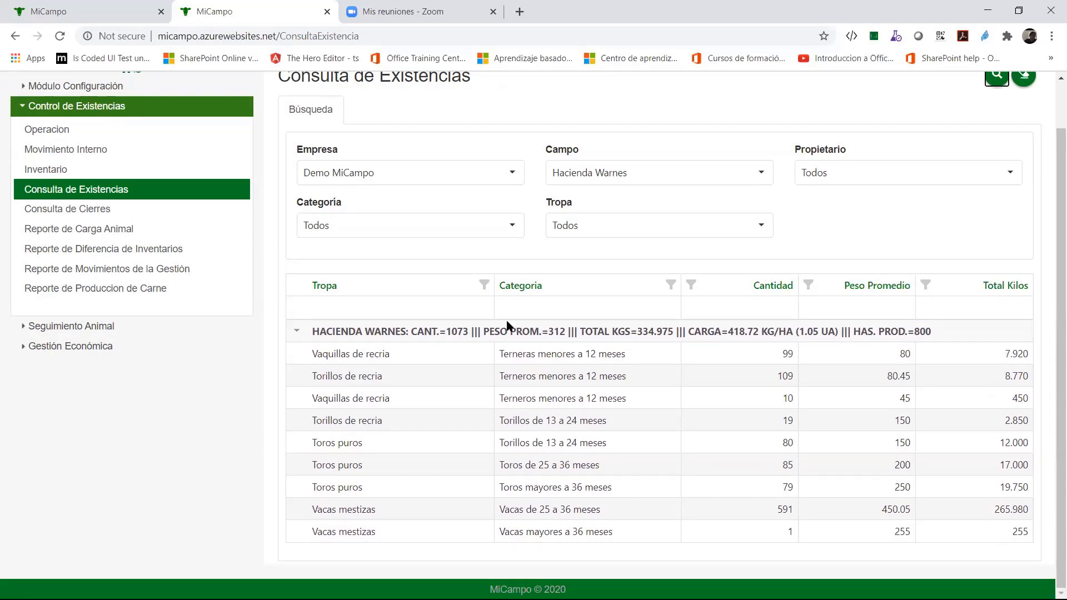
{"action": "left_click", "coordinate": [429, 315]}
Set the Campo filter to Todos and run the stock query for all farms.
{"action": "left_click", "coordinate": [761, 178]}
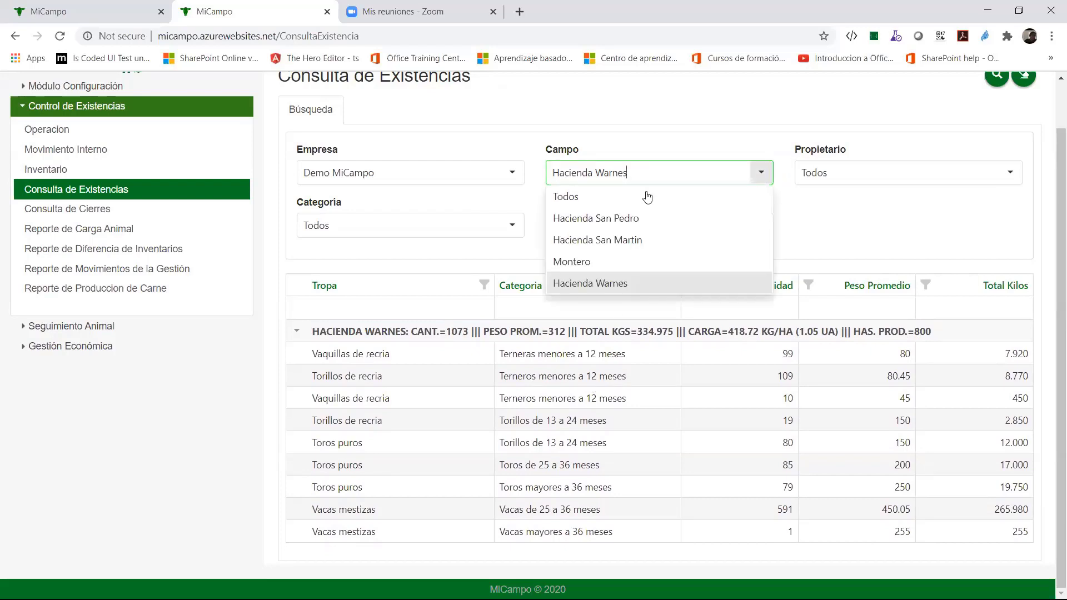
{"action": "left_click", "coordinate": [647, 196]}
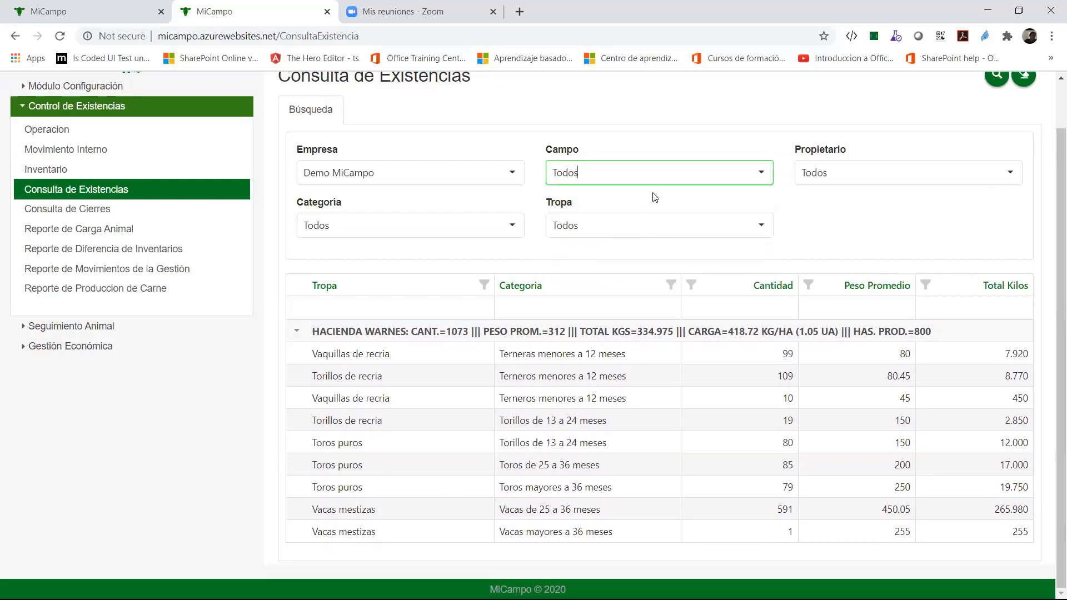
{"action": "left_click", "coordinate": [999, 78]}
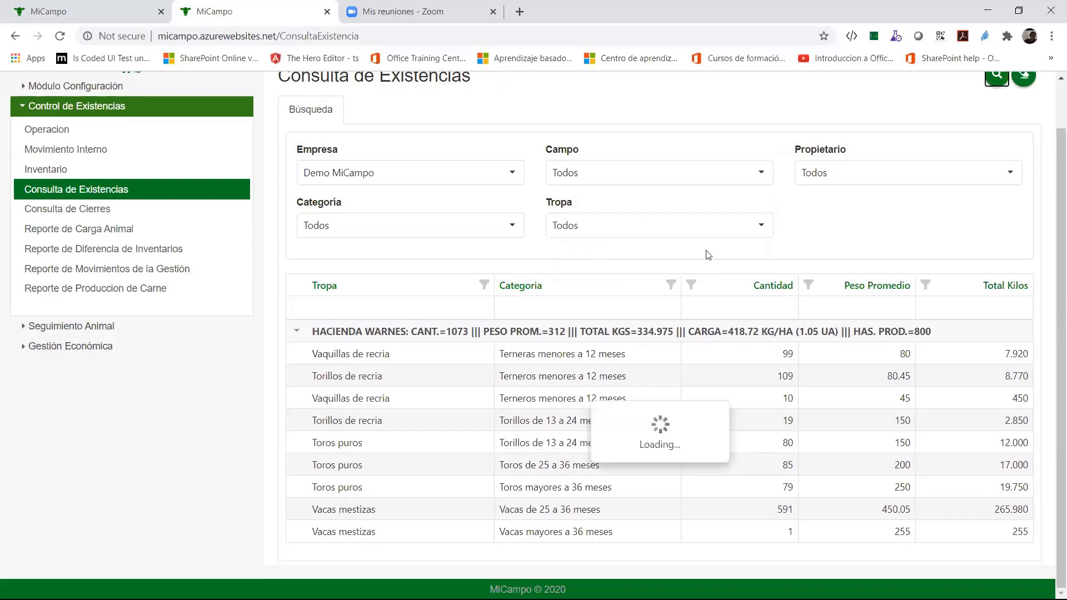
Examine the stock results grouped by farm, from Hacienda San Martin through Montero, comparing herds, categories, quantities and weights.
{"action": "scroll", "coordinate": [680, 286], "scroll_direction": "down", "scroll_amount": 2}
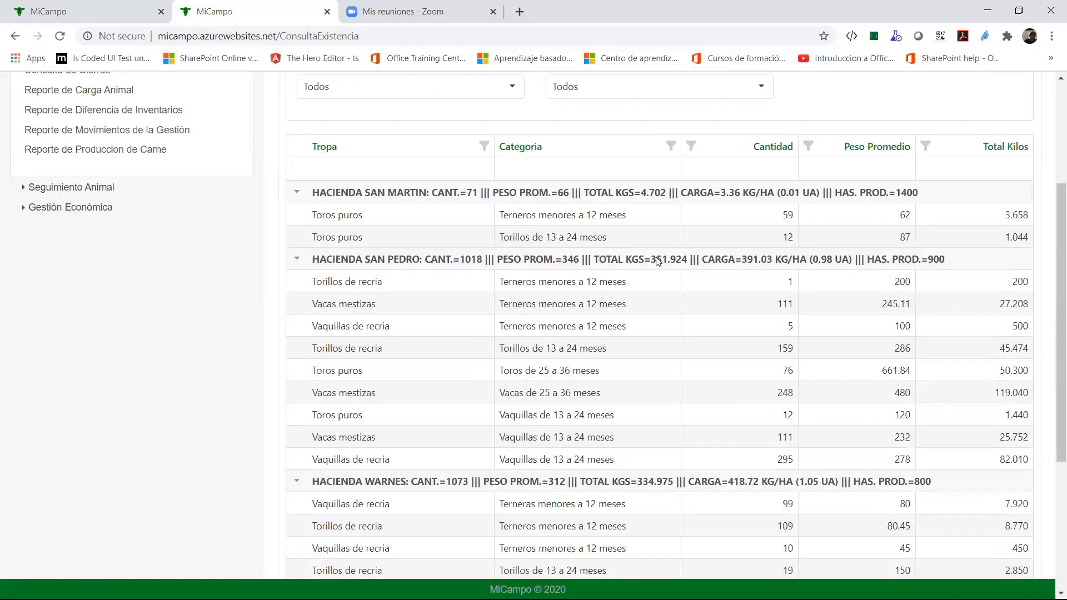
{"action": "scroll", "coordinate": [657, 262], "scroll_direction": "up", "scroll_amount": 2}
{"action": "scroll", "coordinate": [657, 261], "scroll_direction": "down", "scroll_amount": 3}
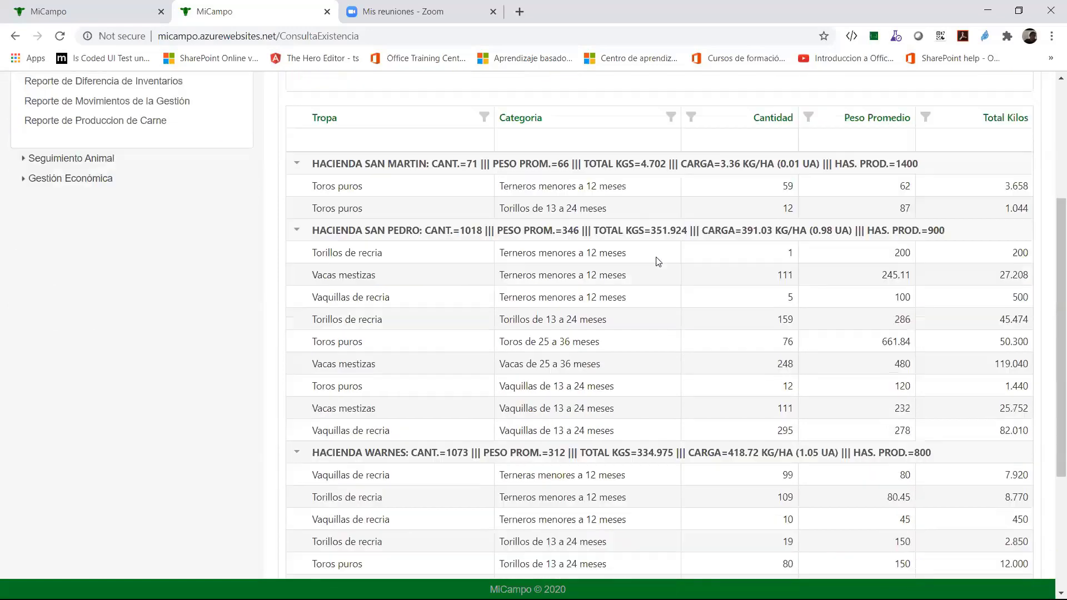
{"action": "scroll", "coordinate": [657, 258], "scroll_direction": "up", "scroll_amount": 2}
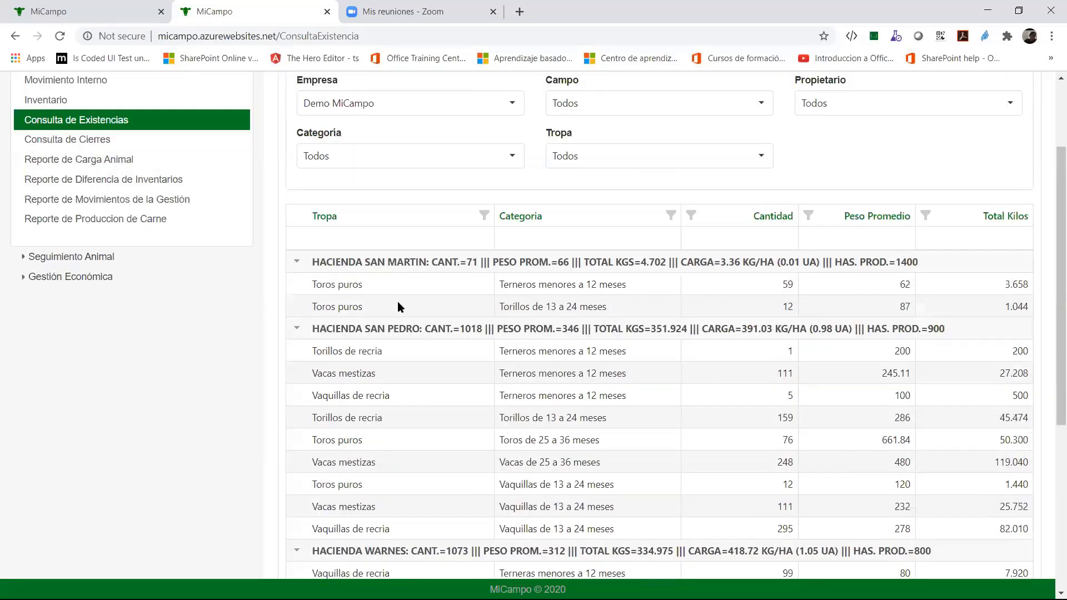
{"action": "scroll", "coordinate": [483, 322], "scroll_direction": "down", "scroll_amount": 5}
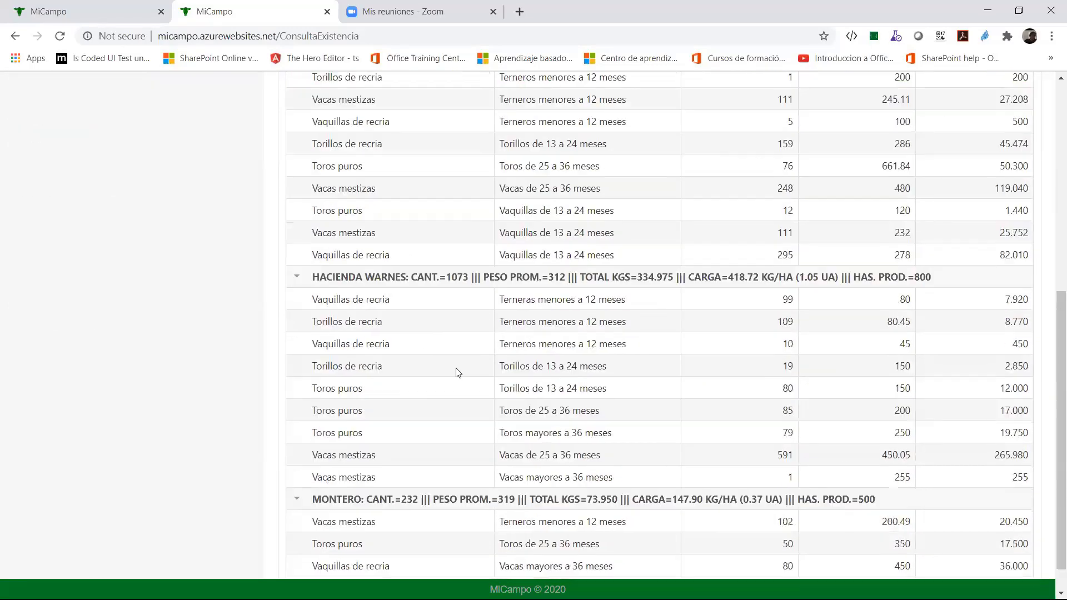
{"action": "scroll", "coordinate": [454, 381], "scroll_direction": "down", "scroll_amount": 1}
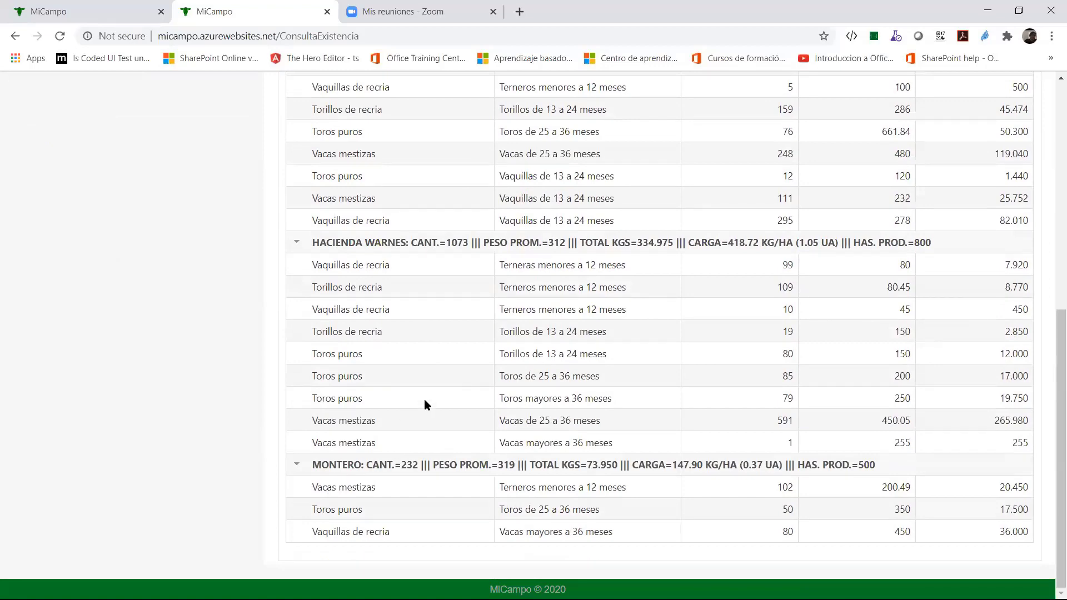
{"action": "scroll", "coordinate": [447, 369], "scroll_direction": "up", "scroll_amount": 5}
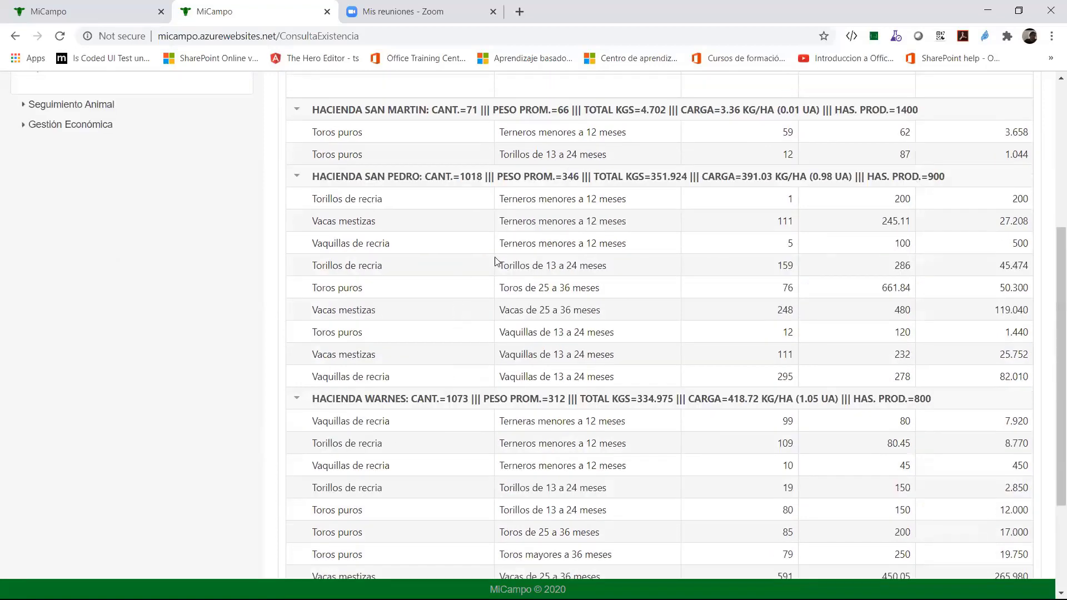
{"action": "scroll", "coordinate": [535, 293], "scroll_direction": "up", "scroll_amount": 3}
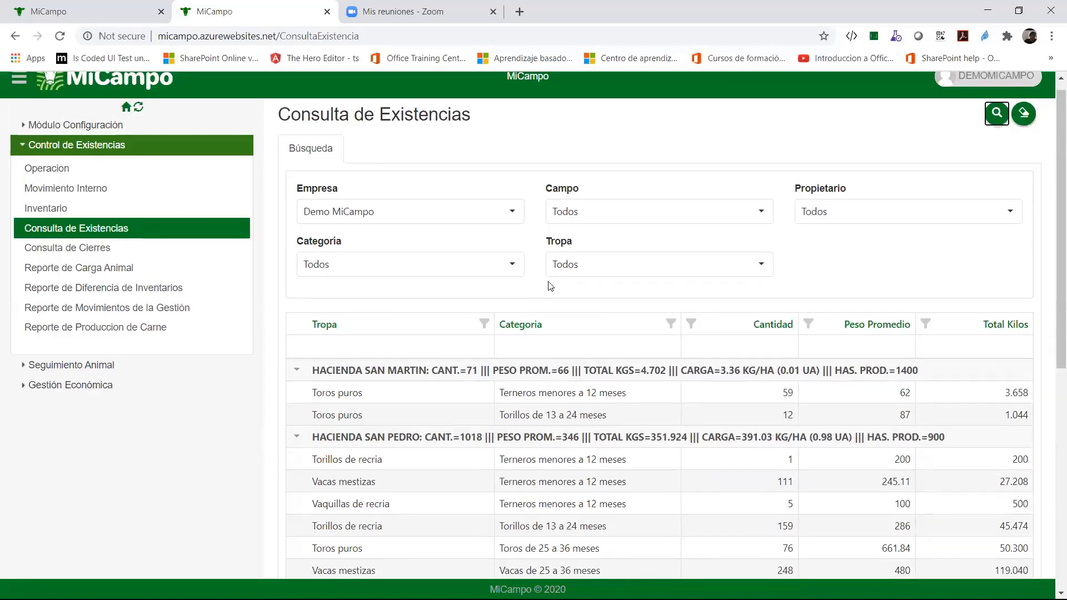
Restrict the stock query to the Campo Hacienda Warnes again and run the search.
{"action": "left_click", "coordinate": [695, 217]}
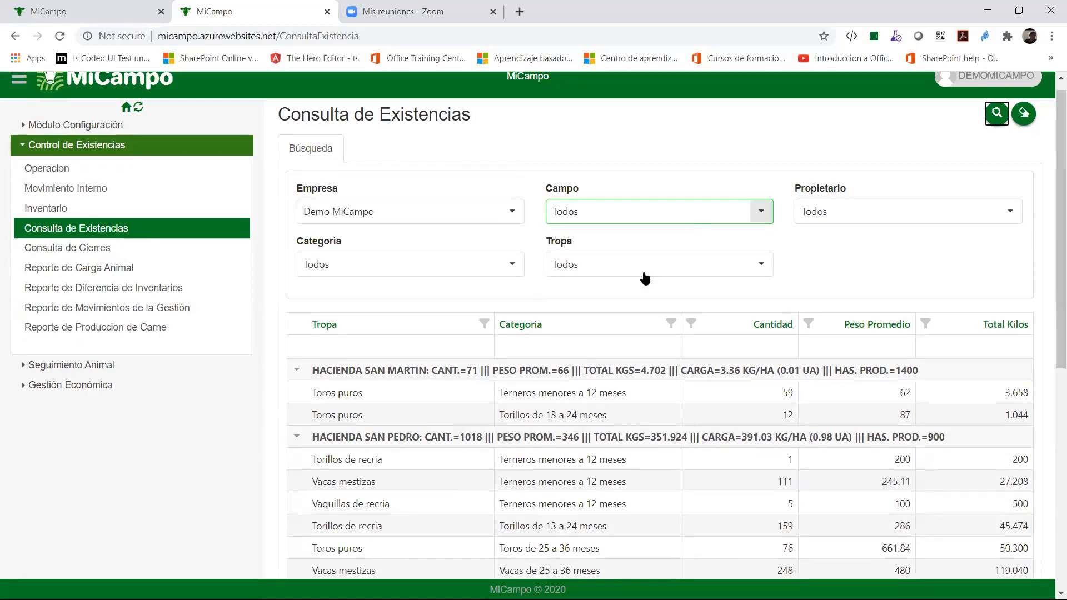
{"action": "left_click", "coordinate": [590, 323]}
{"action": "left_click", "coordinate": [997, 113]}
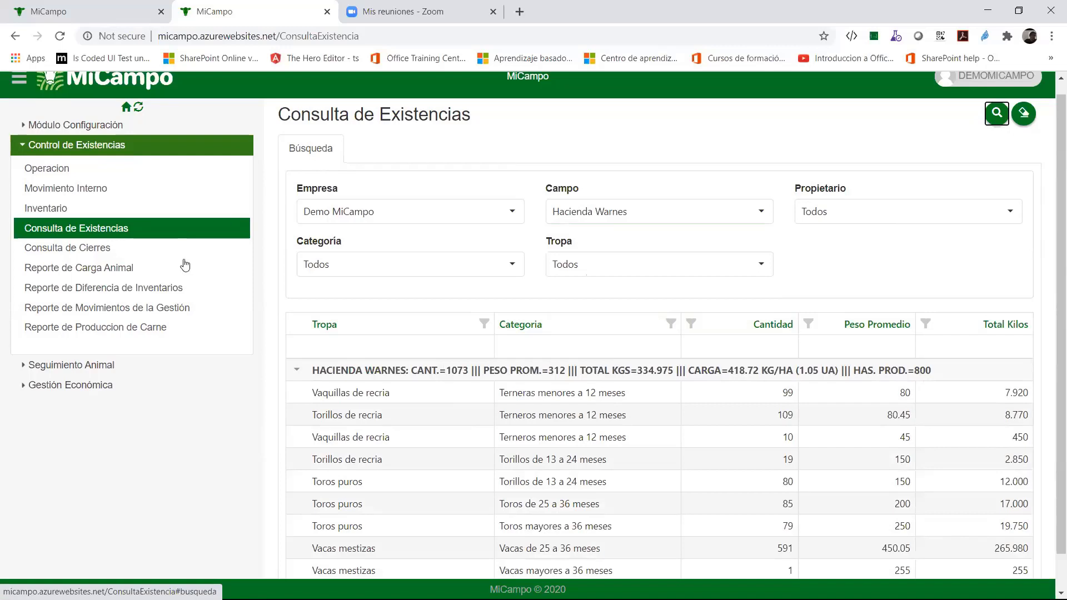
Open Reporte de Movimientos de la Gestión in a new tab and search Campo Hacienda Warnes for Gestión 2019-2020.
{"action": "left_click", "coordinate": [181, 309], "text": "ctrl"}
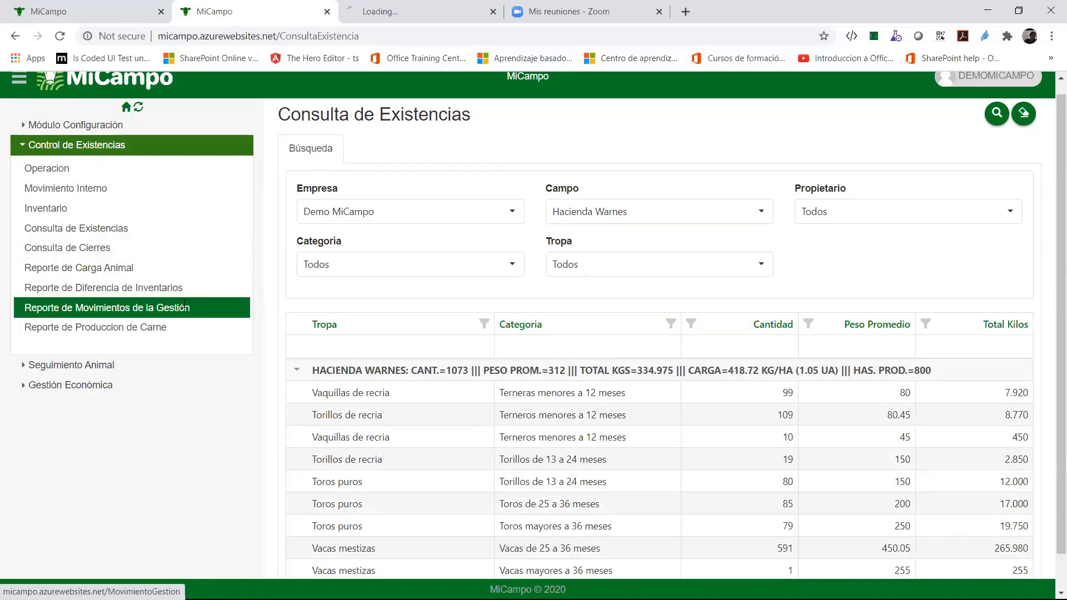
{"action": "left_click", "coordinate": [412, 15]}
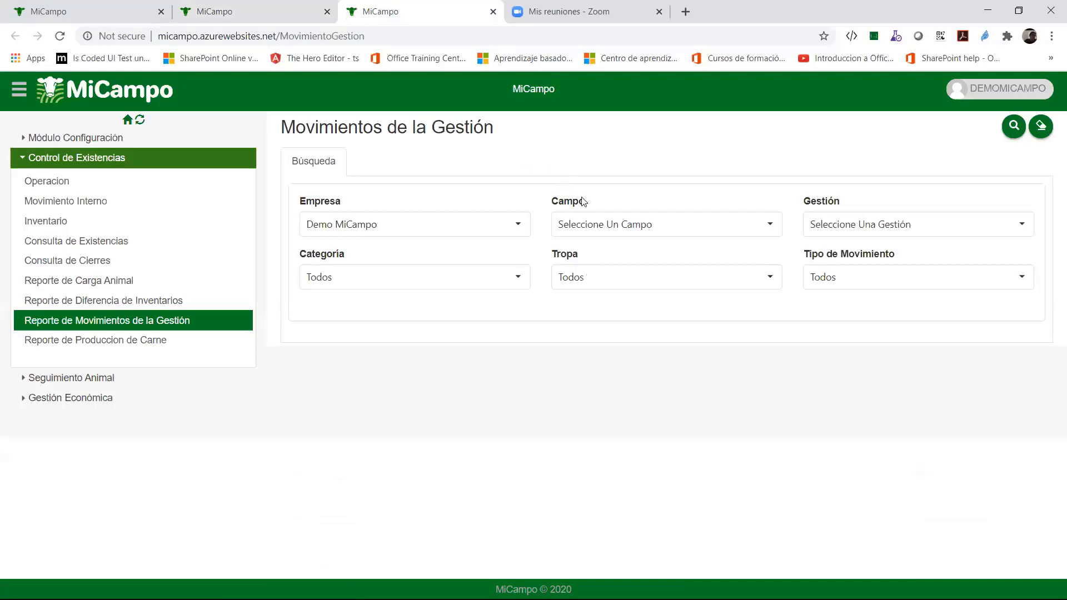
{"action": "left_click", "coordinate": [703, 225]}
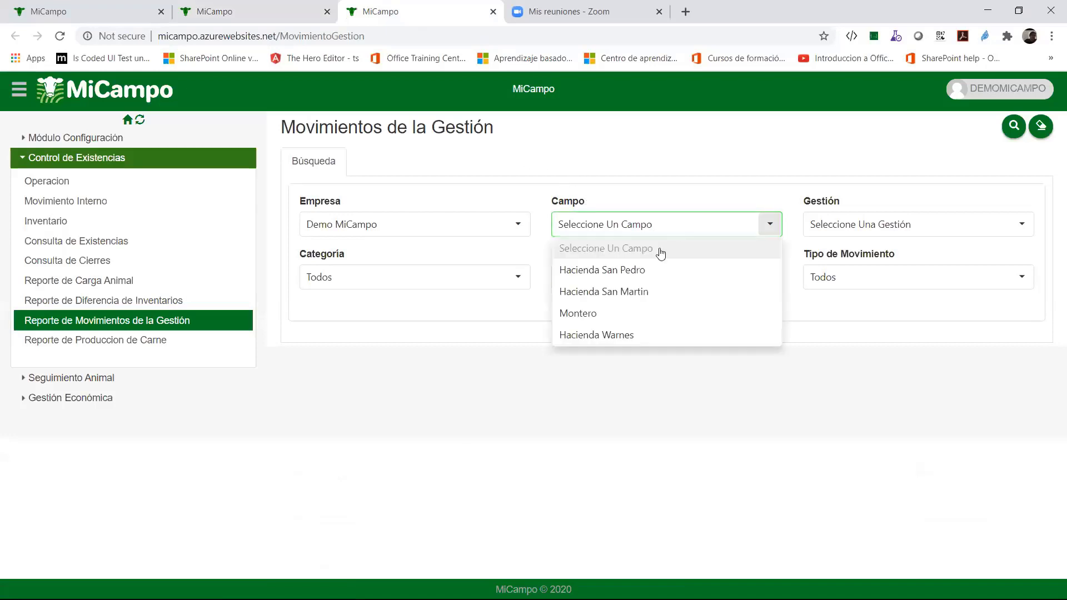
{"action": "left_click", "coordinate": [633, 336]}
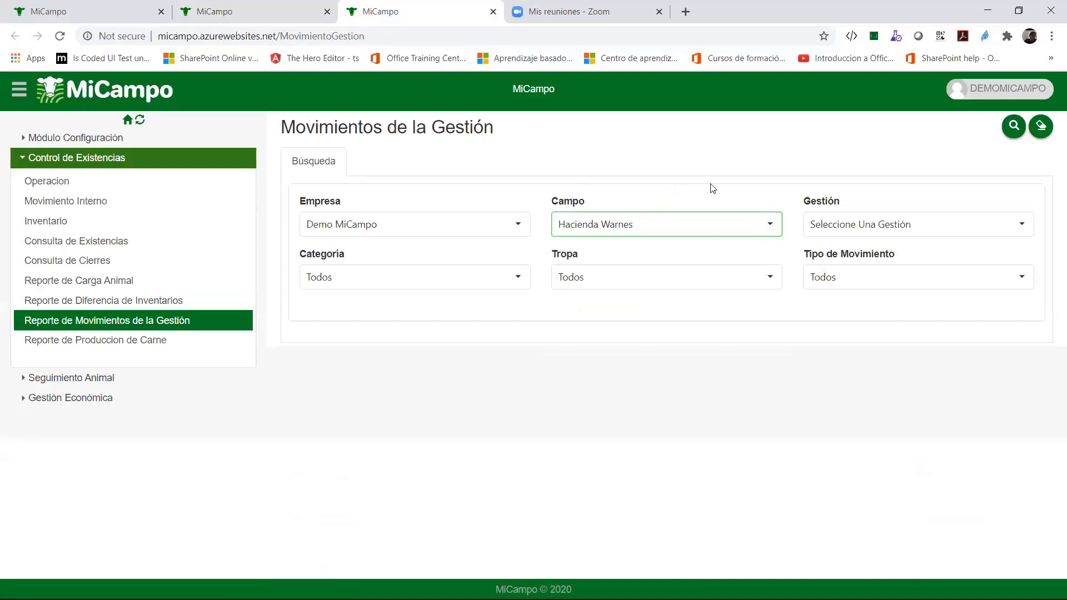
{"action": "left_click", "coordinate": [869, 223]}
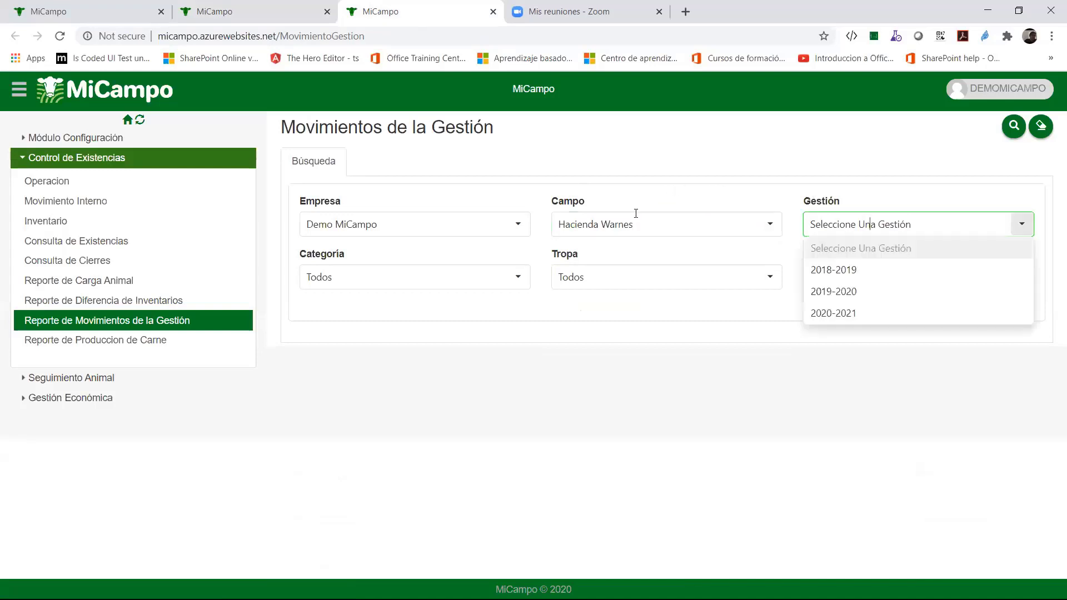
{"action": "left_click", "coordinate": [839, 294]}
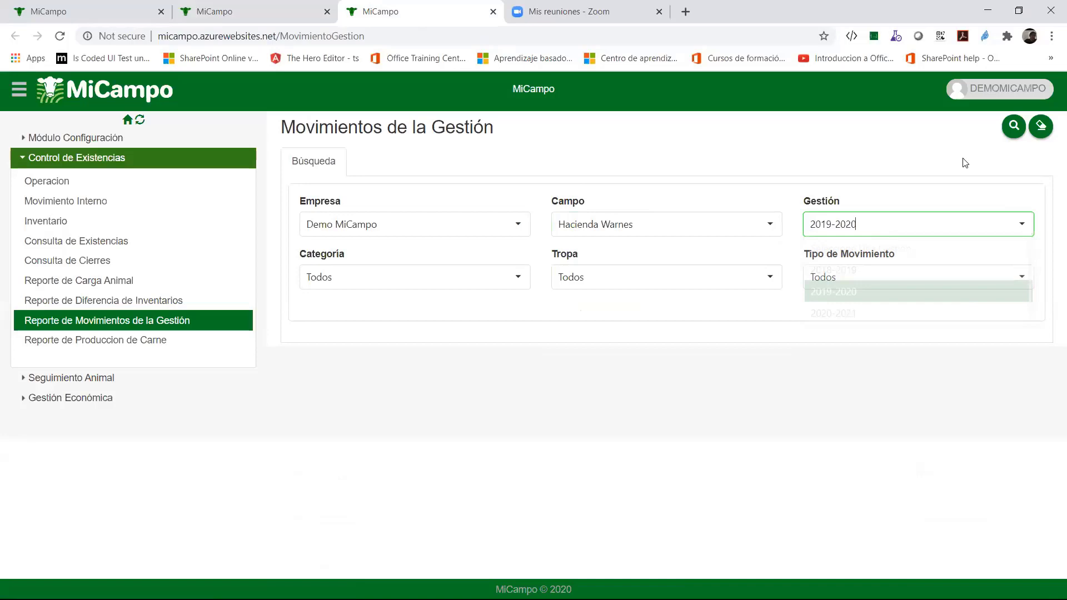
{"action": "left_click", "coordinate": [1014, 126]}
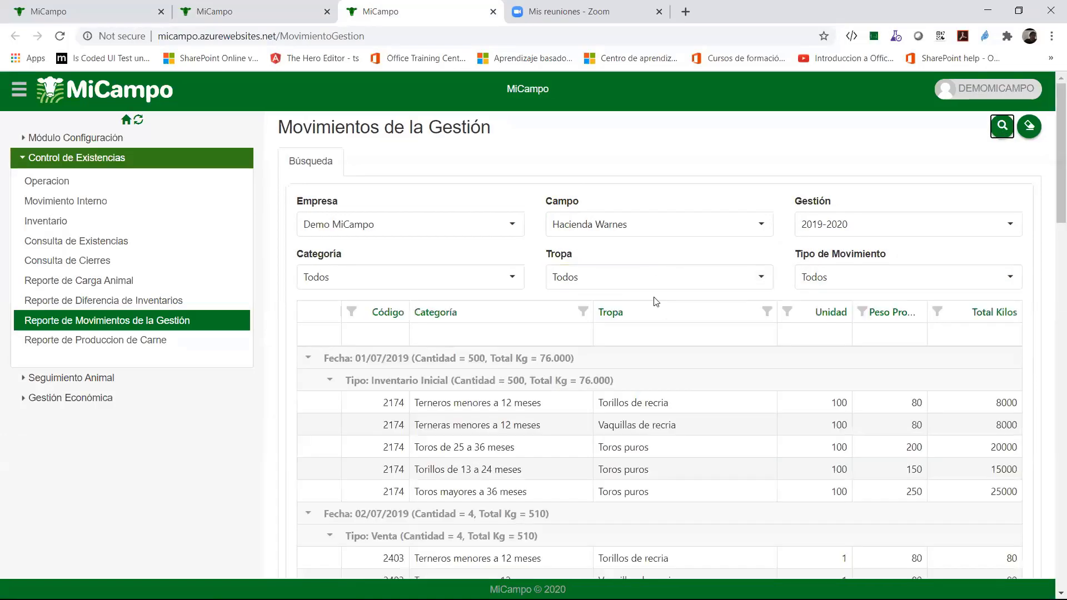
Review the Hacienda Warnes movements by date and type, from Inventario Inicial through Venta, Compra, Inventario de Ajuste and Nacimiento.
{"action": "scroll", "coordinate": [656, 301], "scroll_direction": "down", "scroll_amount": 1}
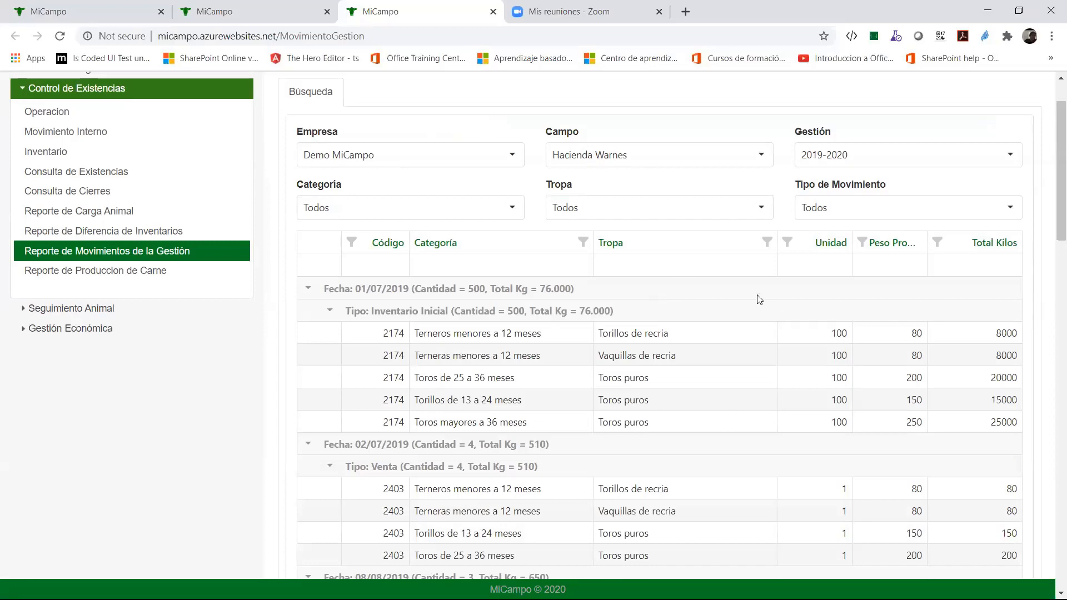
{"action": "scroll", "coordinate": [757, 297], "scroll_direction": "down", "scroll_amount": 1}
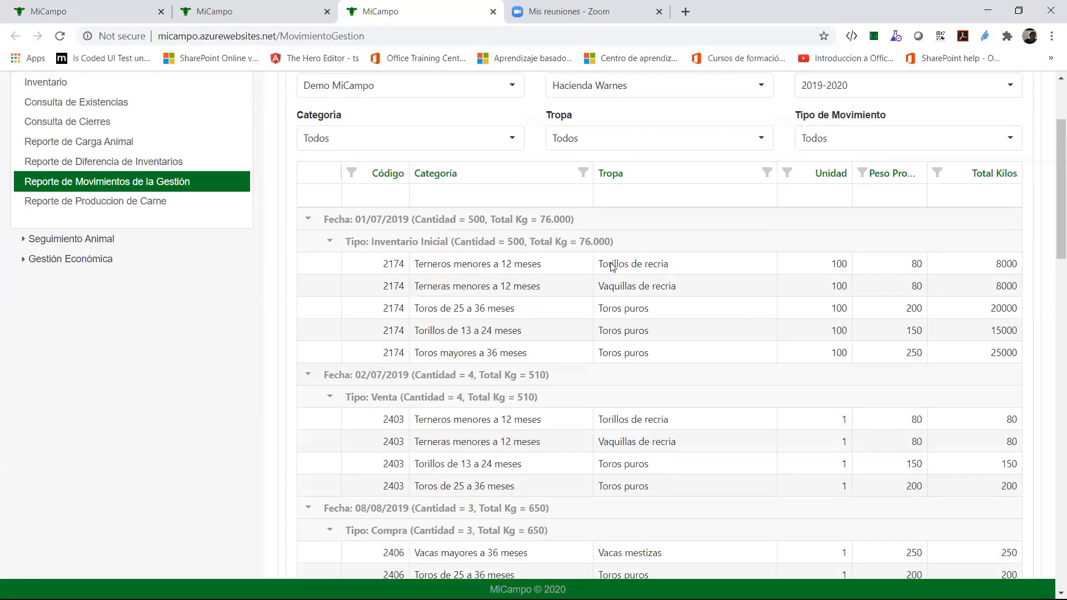
{"action": "scroll", "coordinate": [608, 266], "scroll_direction": "down", "scroll_amount": 1}
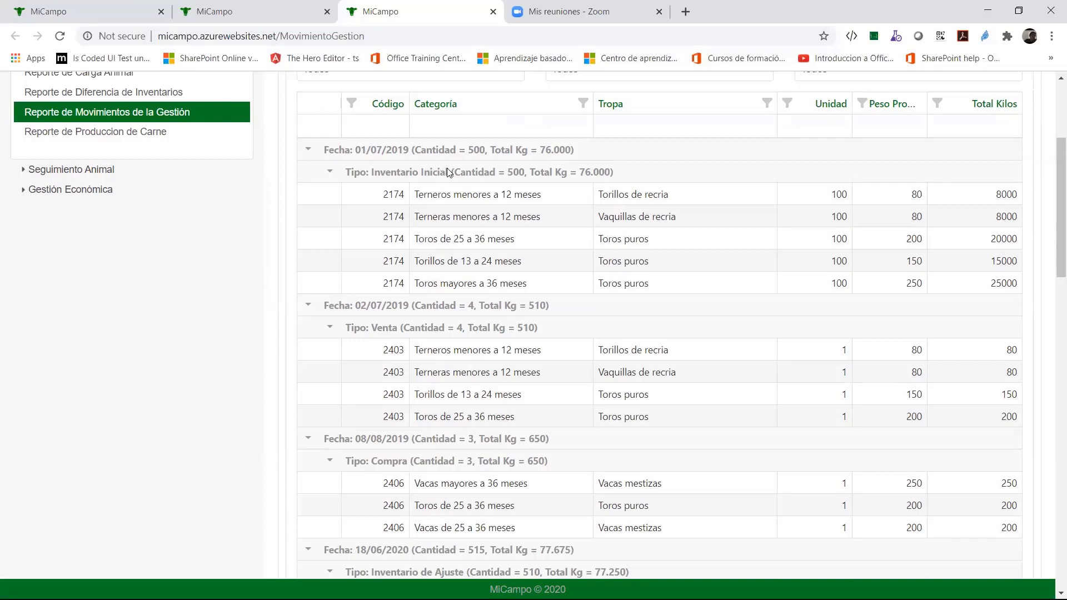
{"action": "scroll", "coordinate": [448, 172], "scroll_direction": "down", "scroll_amount": 1}
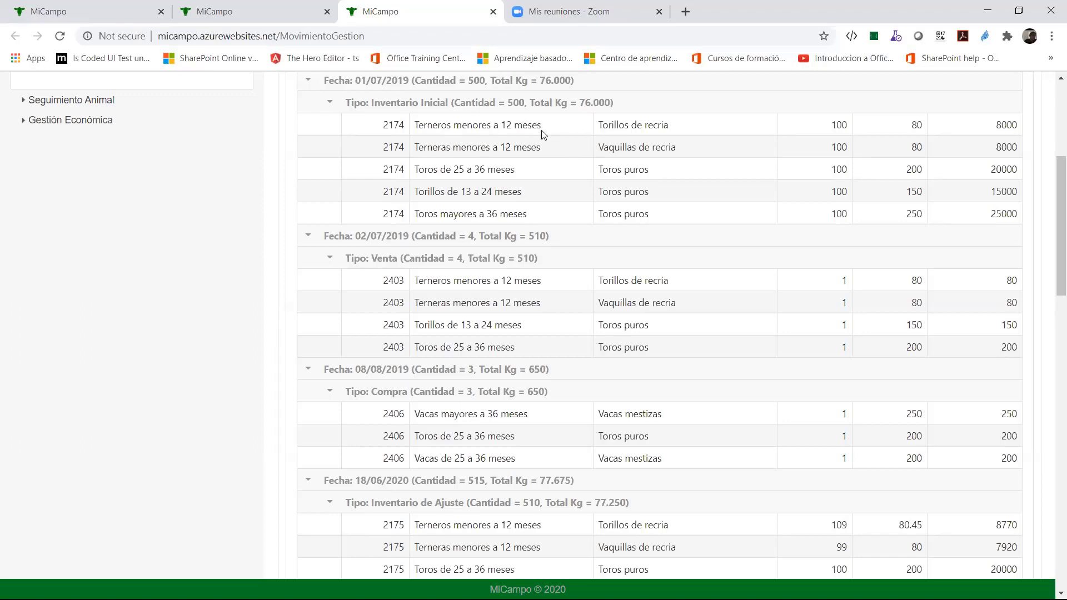
{"action": "scroll", "coordinate": [543, 134], "scroll_direction": "up", "scroll_amount": 1}
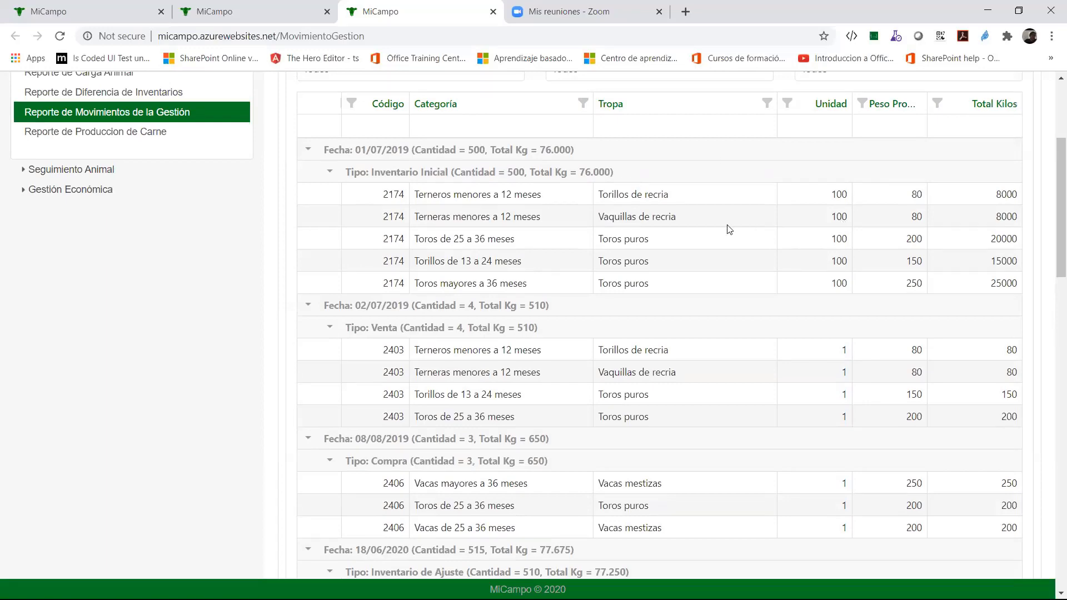
{"action": "scroll", "coordinate": [729, 229], "scroll_direction": "down", "scroll_amount": 3}
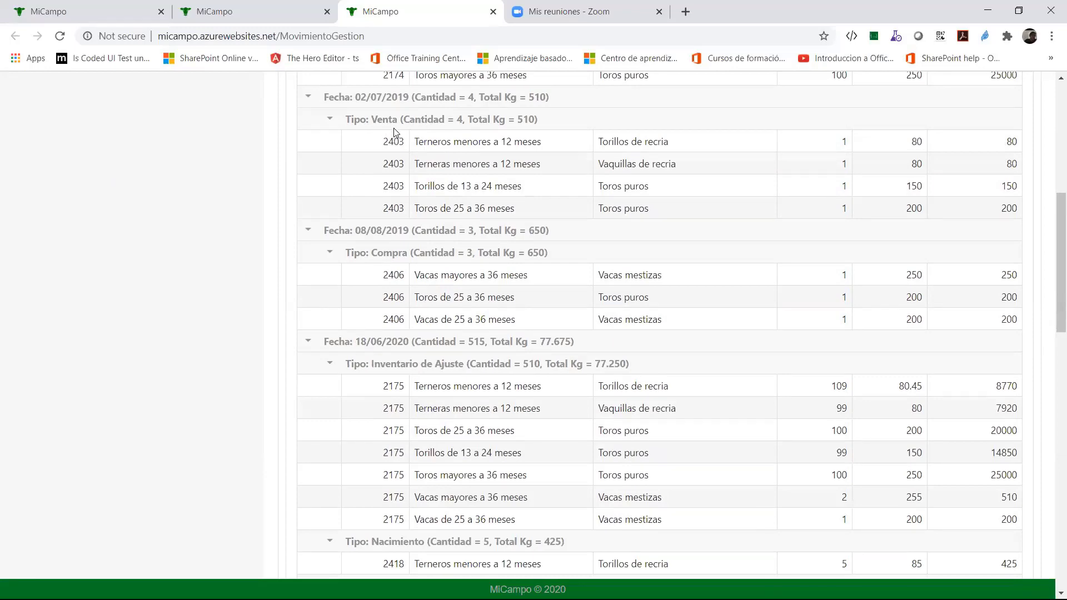
Review the remaining Hacienda Warnes movements by date and type, from the July 2019 Venta through the closing Existencia Actual.
{"action": "scroll", "coordinate": [393, 128], "scroll_direction": "down", "scroll_amount": 1}
{"action": "scroll", "coordinate": [417, 215], "scroll_direction": "down", "scroll_amount": 1}
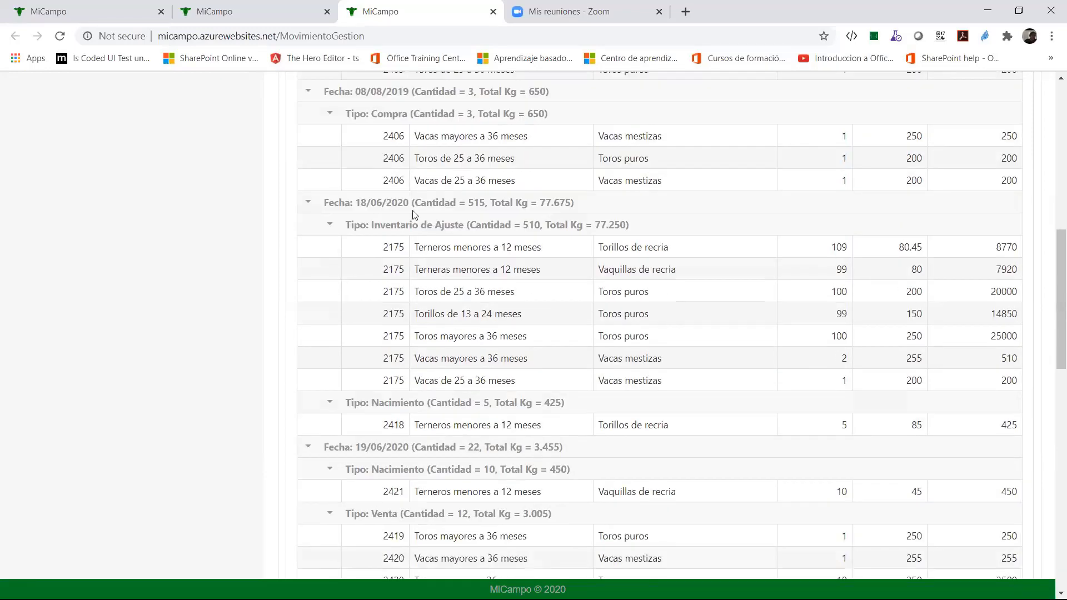
{"action": "scroll", "coordinate": [458, 166], "scroll_direction": "down", "scroll_amount": 2}
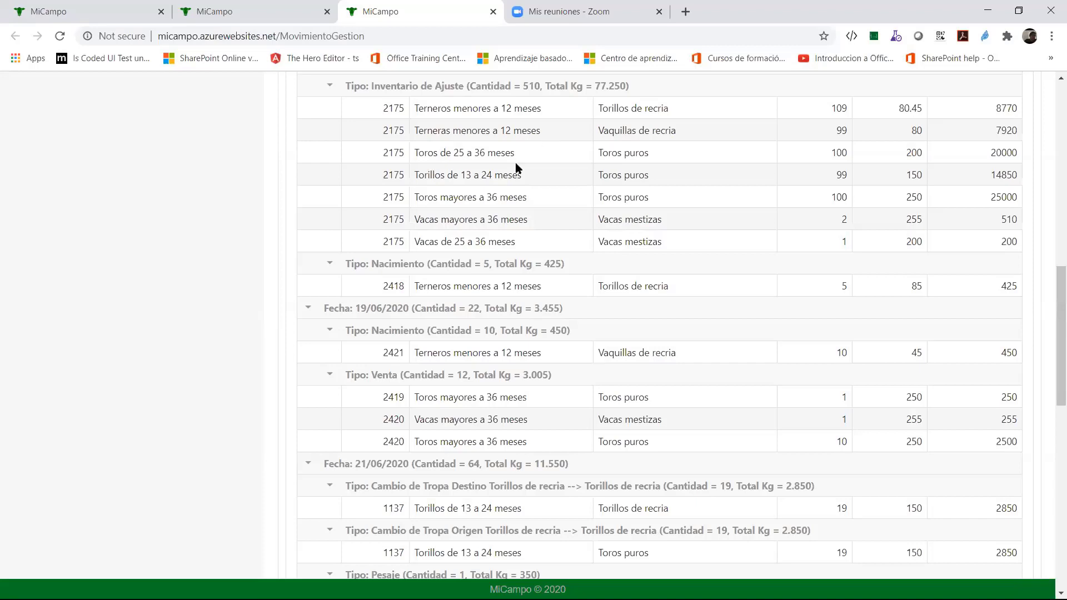
{"action": "scroll", "coordinate": [516, 168], "scroll_direction": "down", "scroll_amount": 1}
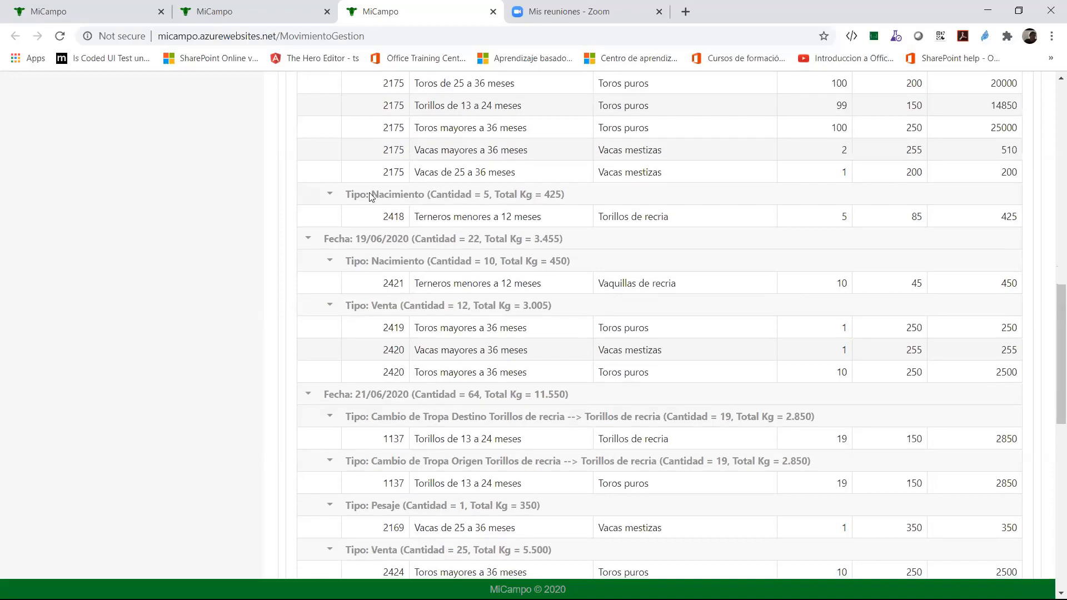
{"action": "scroll", "coordinate": [439, 202], "scroll_direction": "down", "scroll_amount": 1}
{"action": "scroll", "coordinate": [435, 199], "scroll_direction": "down", "scroll_amount": 1}
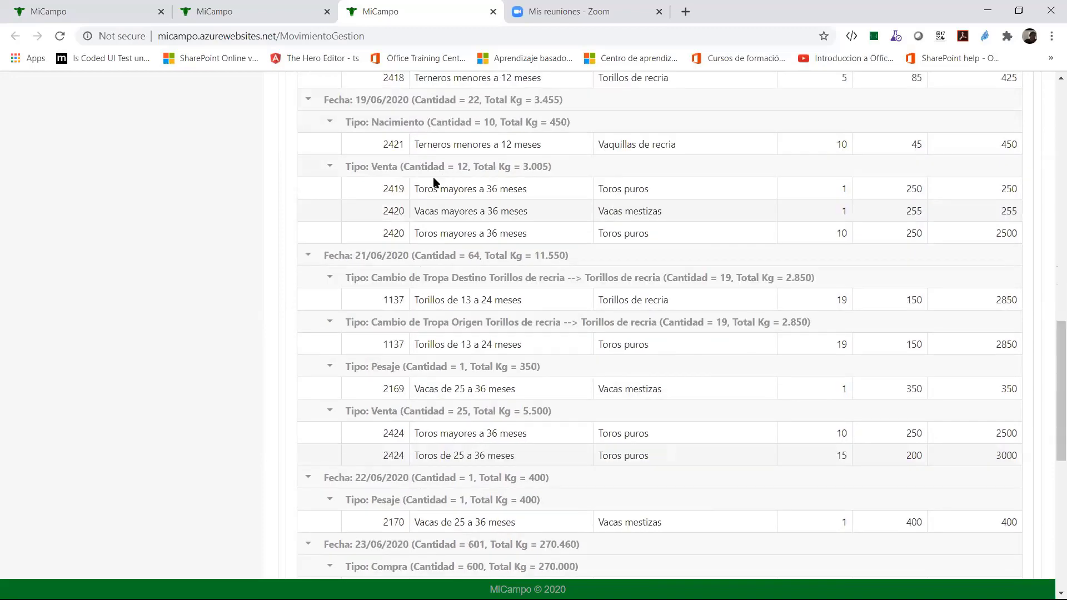
{"action": "scroll", "coordinate": [425, 176], "scroll_direction": "down", "scroll_amount": 3}
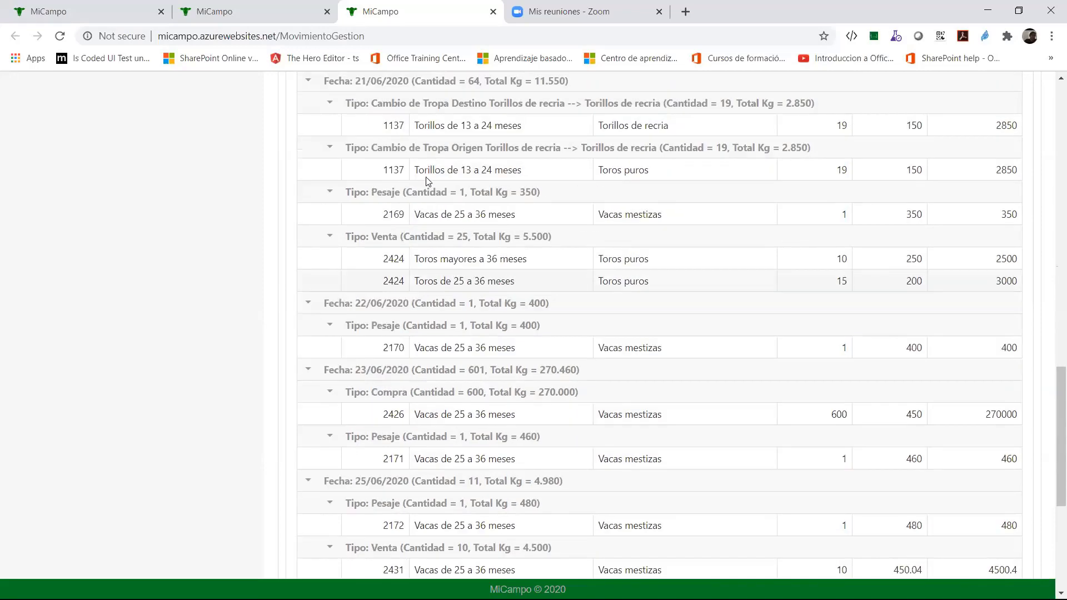
{"action": "scroll", "coordinate": [423, 210], "scroll_direction": "down", "scroll_amount": 2}
{"action": "scroll", "coordinate": [418, 232], "scroll_direction": "down", "scroll_amount": 4}
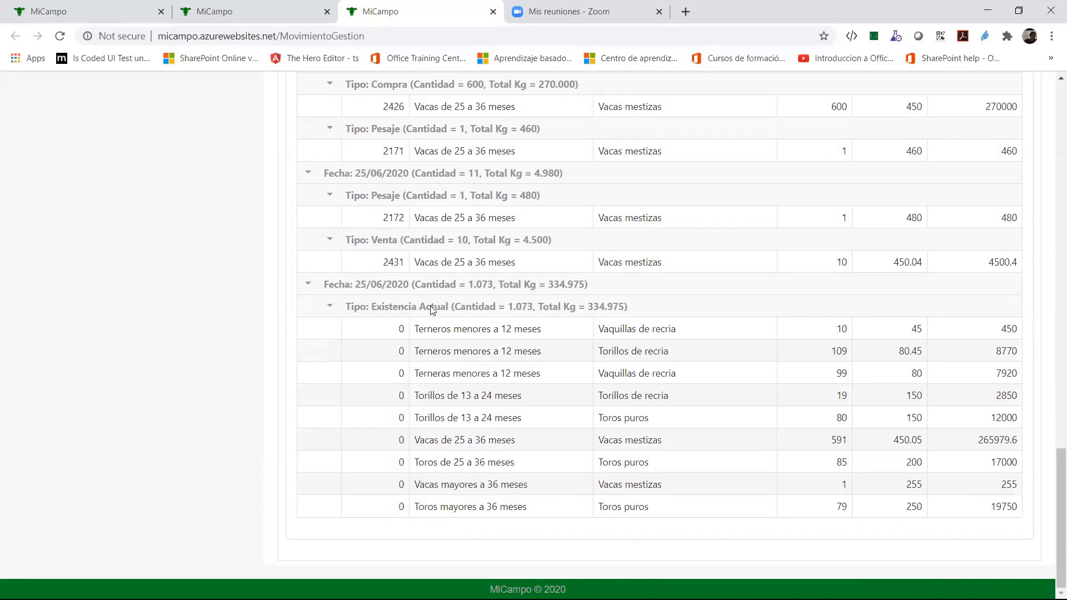
Compare the Existencia Actual group of the movements report with the Hacienda Warnes results in Consulta de Existencias.
{"action": "left_click", "coordinate": [281, 20]}
{"action": "scroll", "coordinate": [405, 326], "scroll_direction": "down", "scroll_amount": 1}
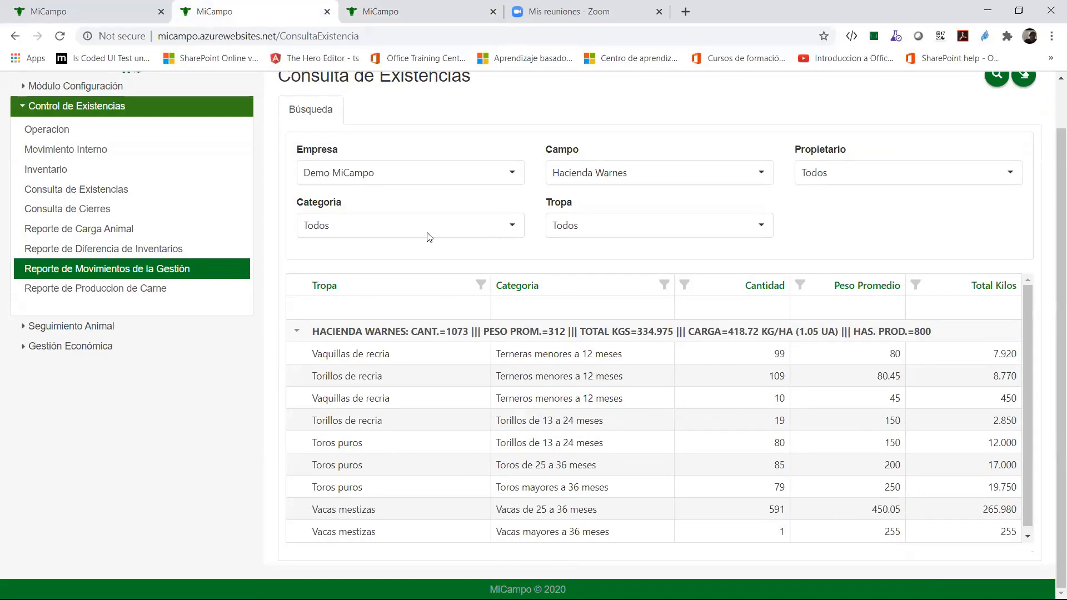
{"action": "left_click", "coordinate": [395, 12]}
{"action": "left_click", "coordinate": [279, 17]}
{"action": "left_click", "coordinate": [423, 13]}
{"action": "scroll", "coordinate": [716, 255], "scroll_direction": "up", "scroll_amount": 15}
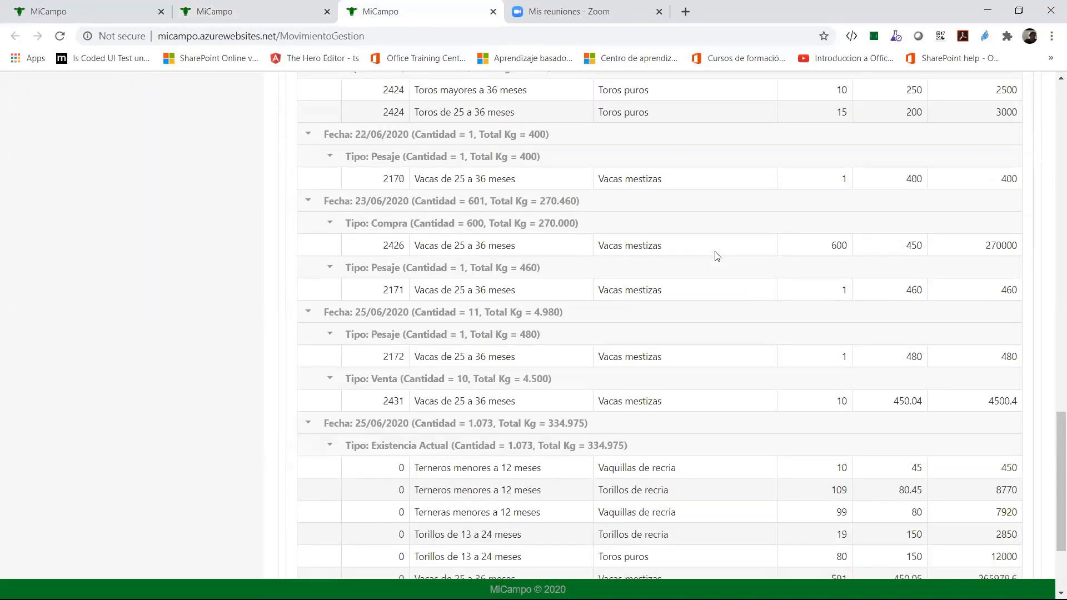
{"action": "scroll", "coordinate": [717, 254], "scroll_direction": "up", "scroll_amount": 7}
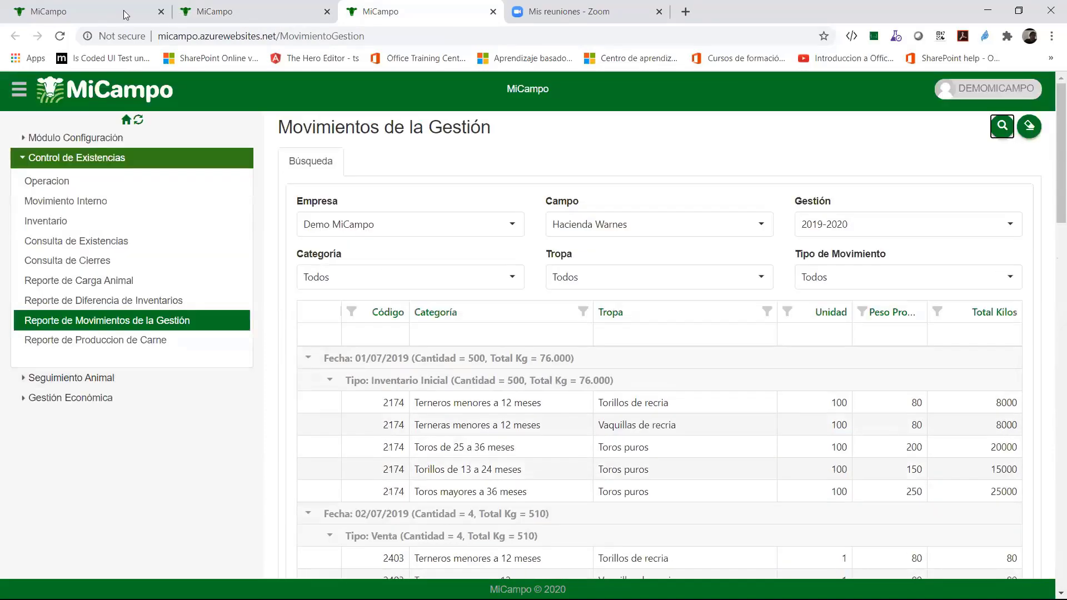
Open Reporte de Carga Animal from Control de Existencias in the browser tab showing the Hacienda Warnes Campo record.
{"action": "left_click", "coordinate": [124, 10]}
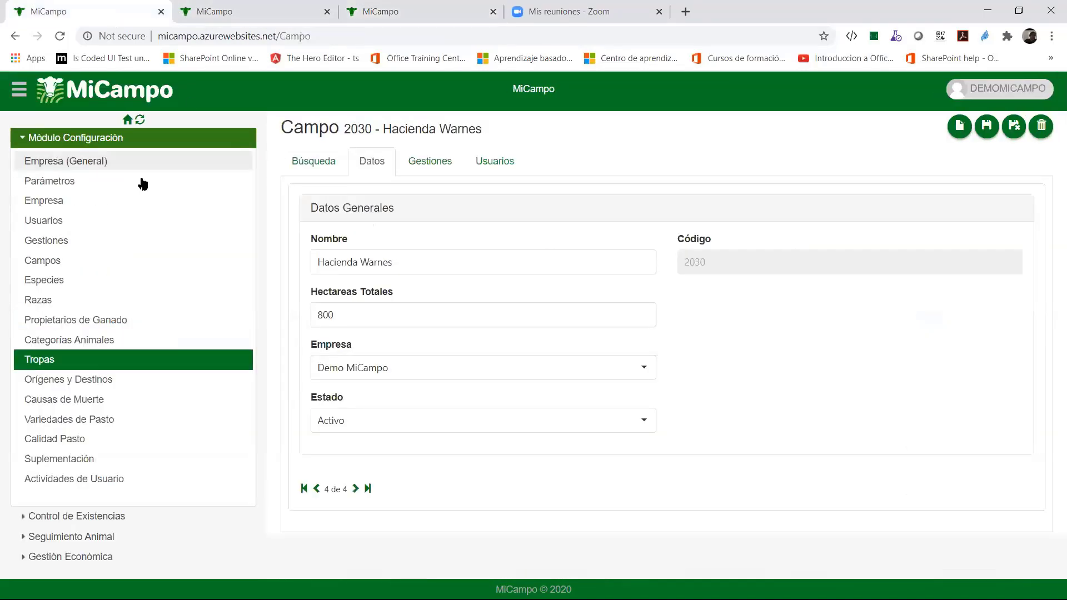
{"action": "left_click", "coordinate": [111, 140]}
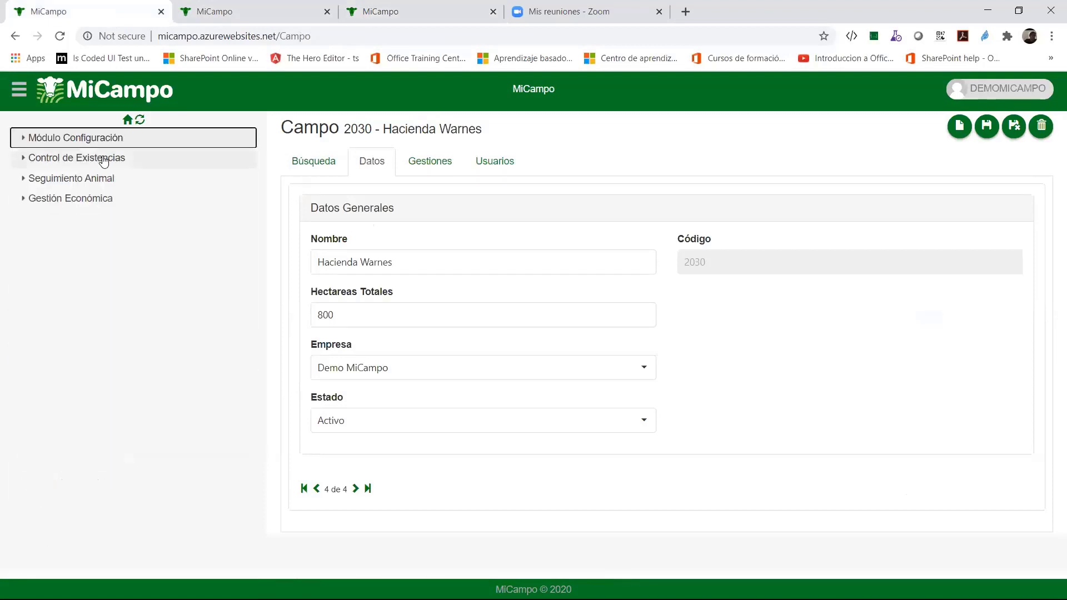
{"action": "left_click", "coordinate": [104, 159]}
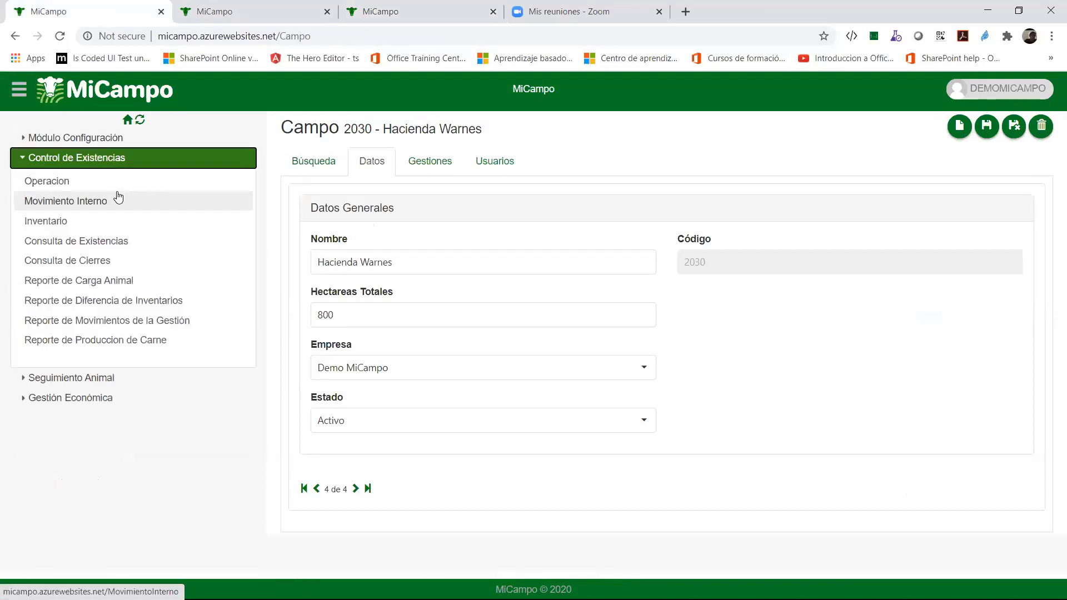
{"action": "left_click", "coordinate": [113, 281]}
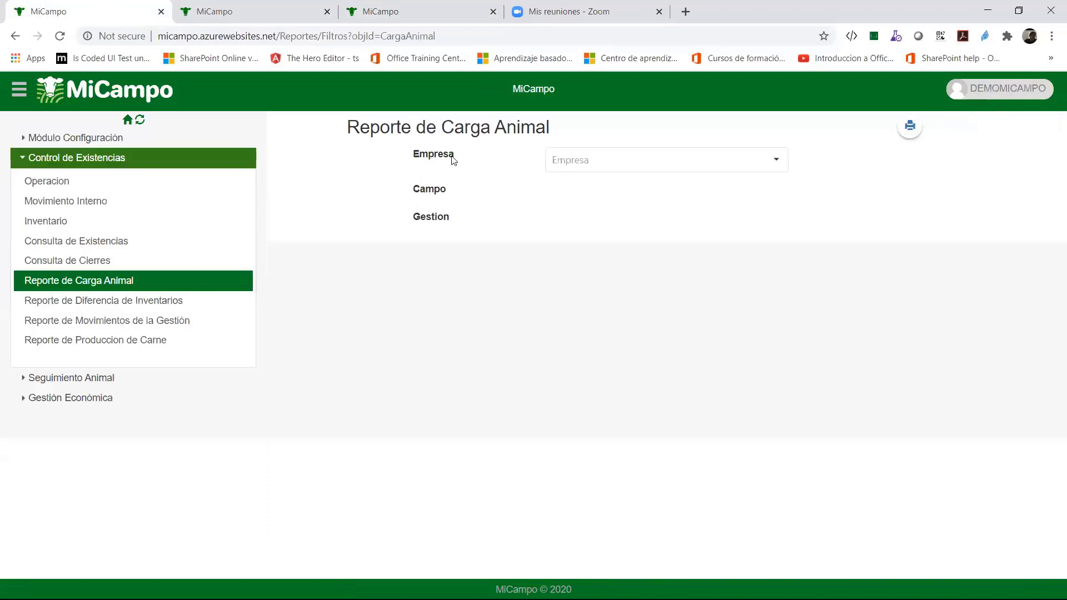
Generate the Carga Animal report for Empresa Demo MiCampo, Campo Hacienda Warnes and Gestion 2019-2020.
{"action": "left_click", "coordinate": [775, 161]}
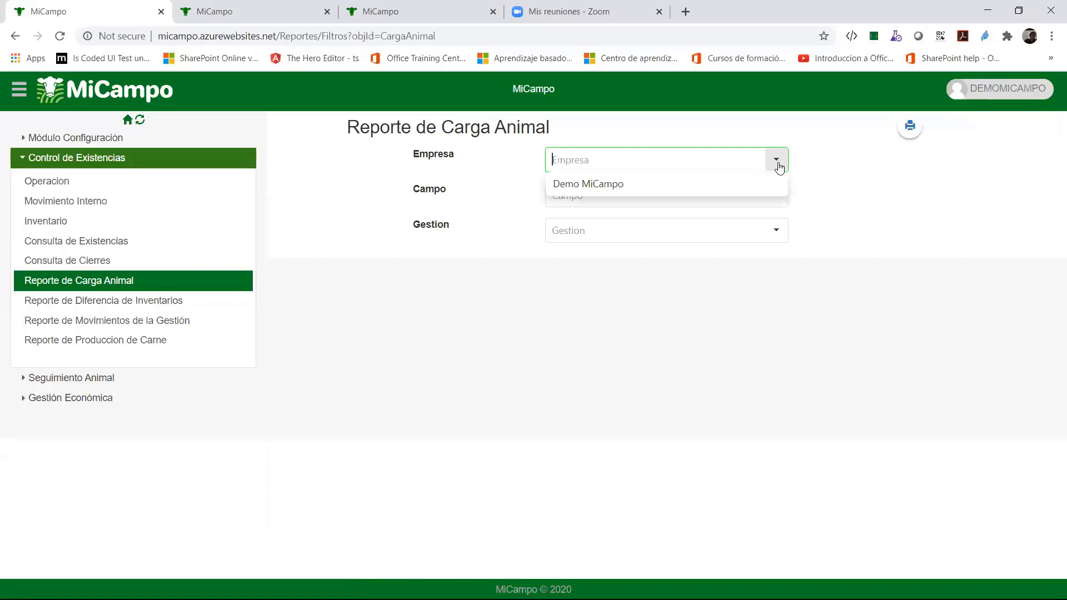
{"action": "left_click", "coordinate": [662, 189]}
{"action": "left_click", "coordinate": [776, 201]}
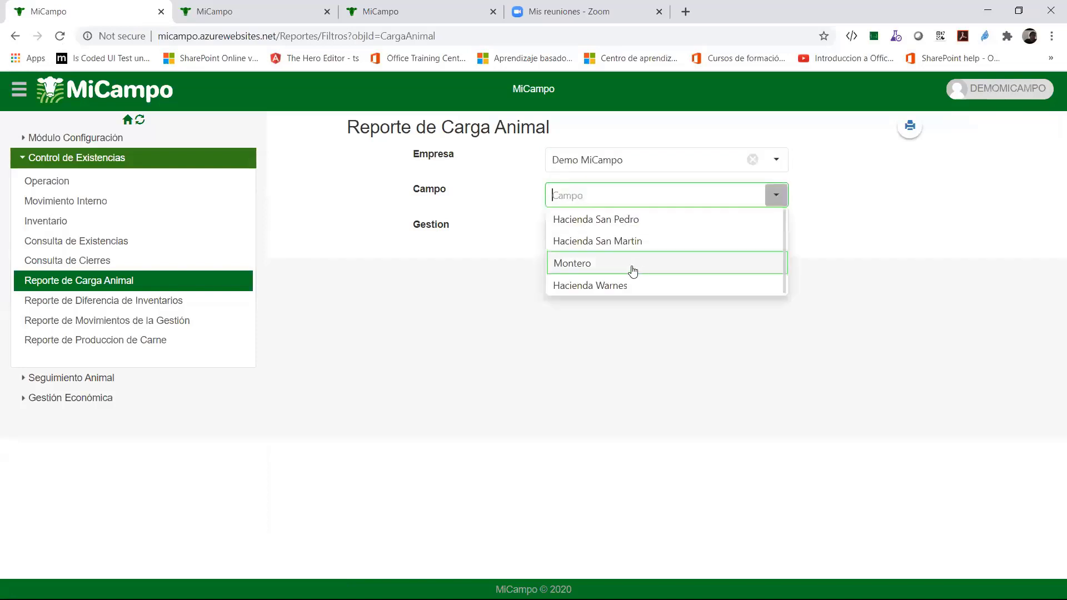
{"action": "left_click", "coordinate": [602, 285]}
{"action": "left_click", "coordinate": [776, 231]}
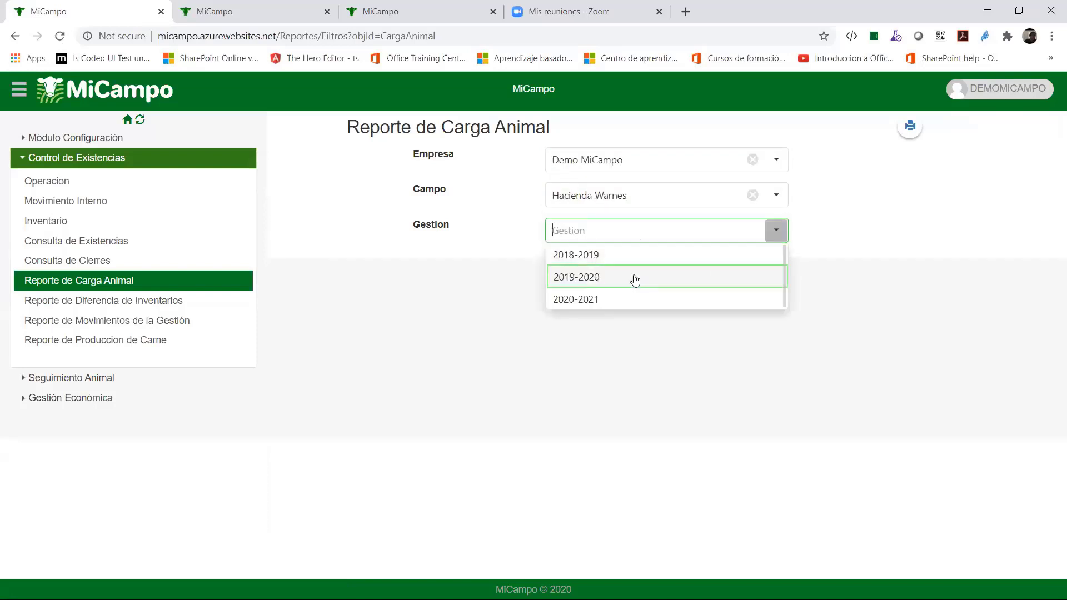
{"action": "left_click", "coordinate": [632, 277]}
{"action": "left_click", "coordinate": [909, 128]}
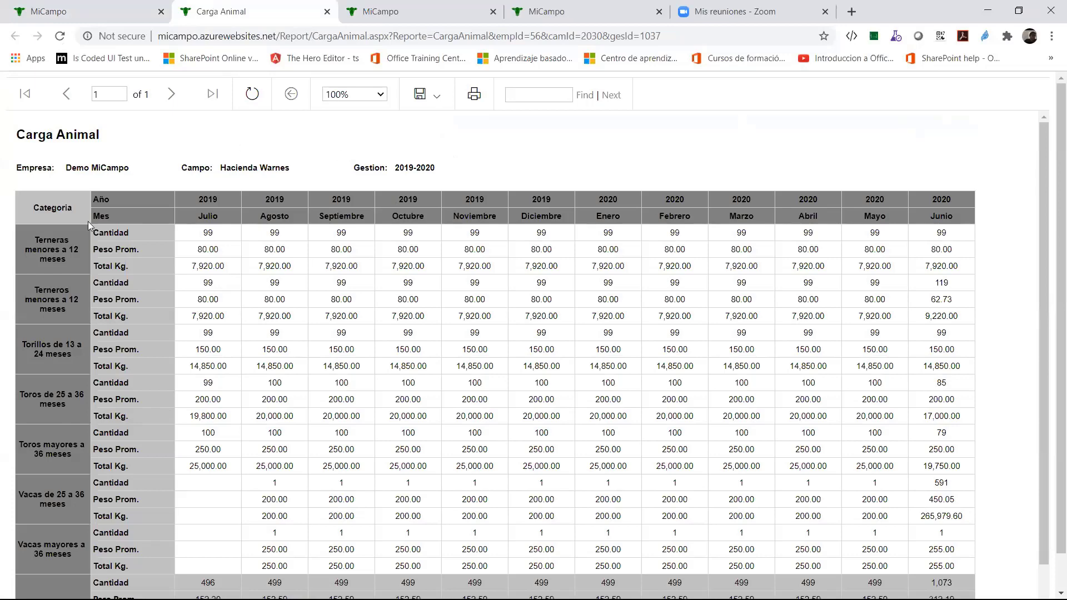
Examine the monthly Cantidad, Peso Prom. and Total Kg. of each animal category, down to the Carga Animal Kg/Ha totals.
{"action": "scroll", "coordinate": [133, 255], "scroll_direction": "down", "scroll_amount": 1}
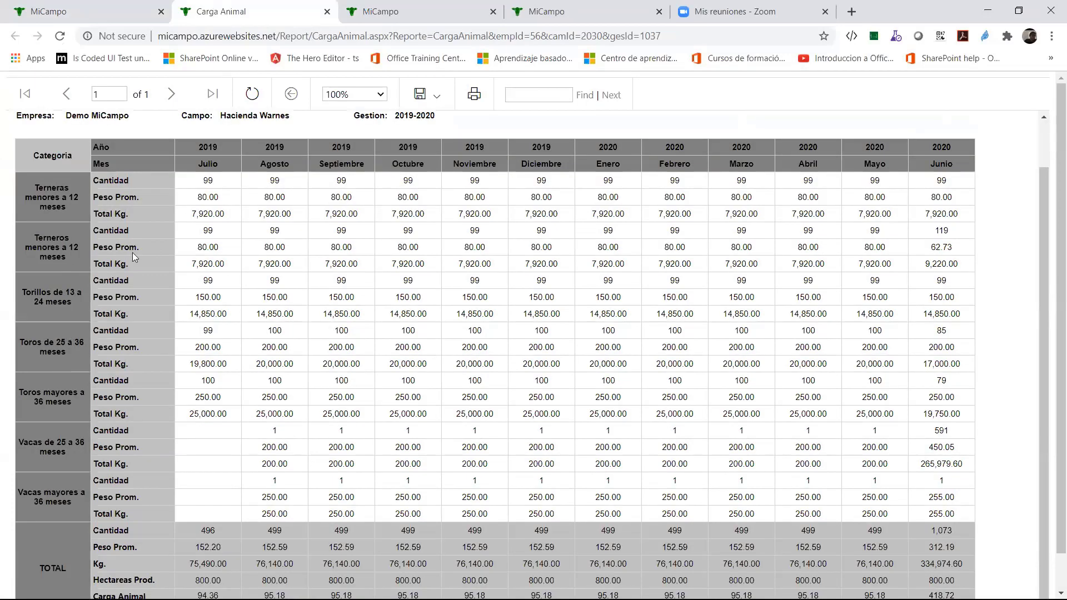
{"action": "scroll", "coordinate": [209, 197], "scroll_direction": "up", "scroll_amount": 1}
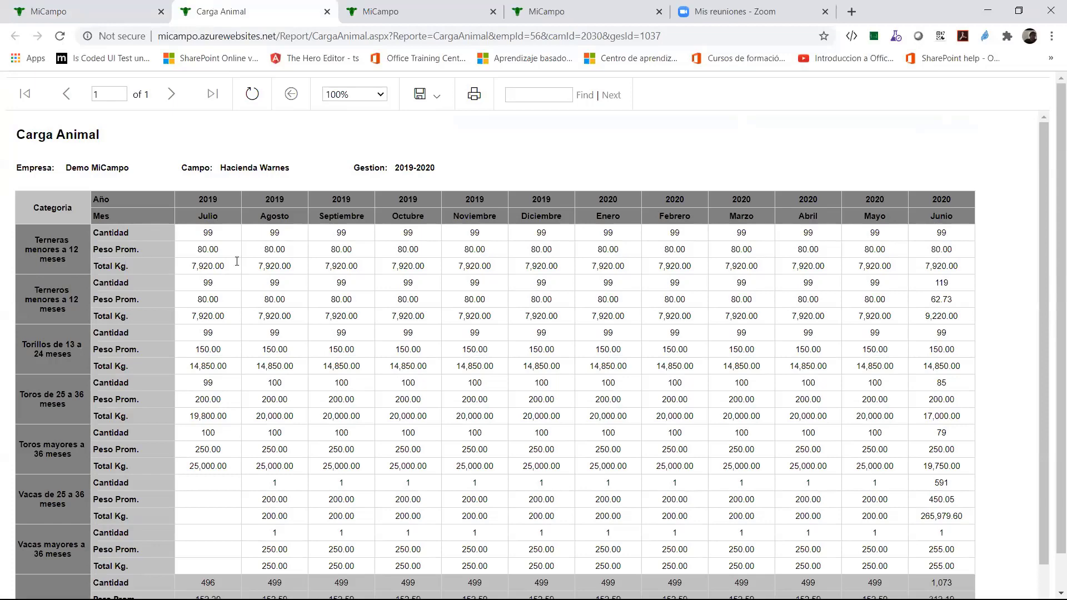
{"action": "scroll", "coordinate": [784, 255], "scroll_direction": "down", "scroll_amount": 3}
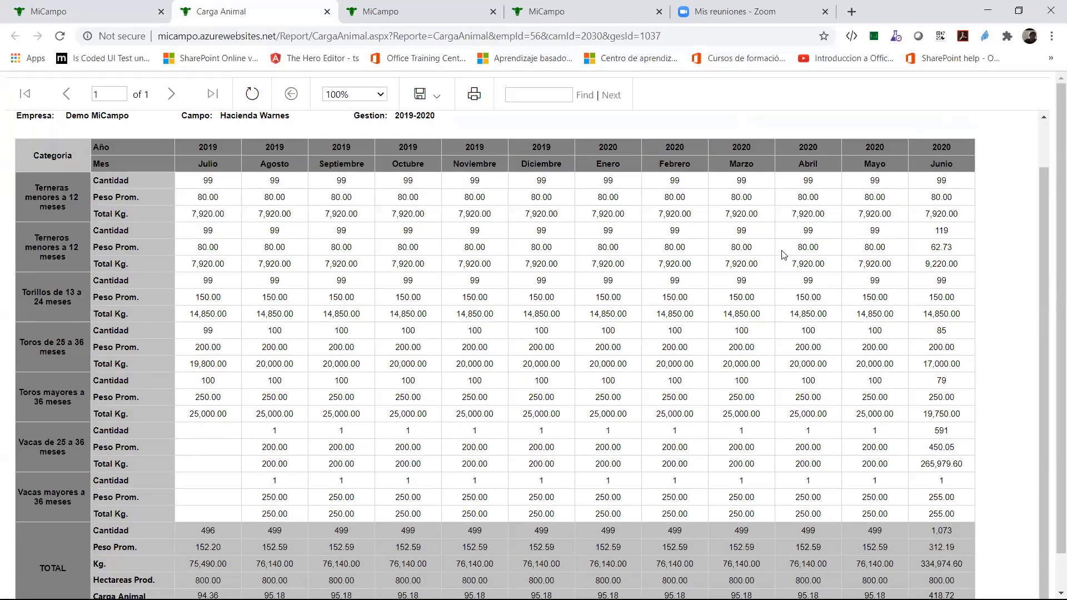
{"action": "scroll", "coordinate": [784, 254], "scroll_direction": "up", "scroll_amount": 1}
{"action": "scroll", "coordinate": [783, 255], "scroll_direction": "down", "scroll_amount": 1}
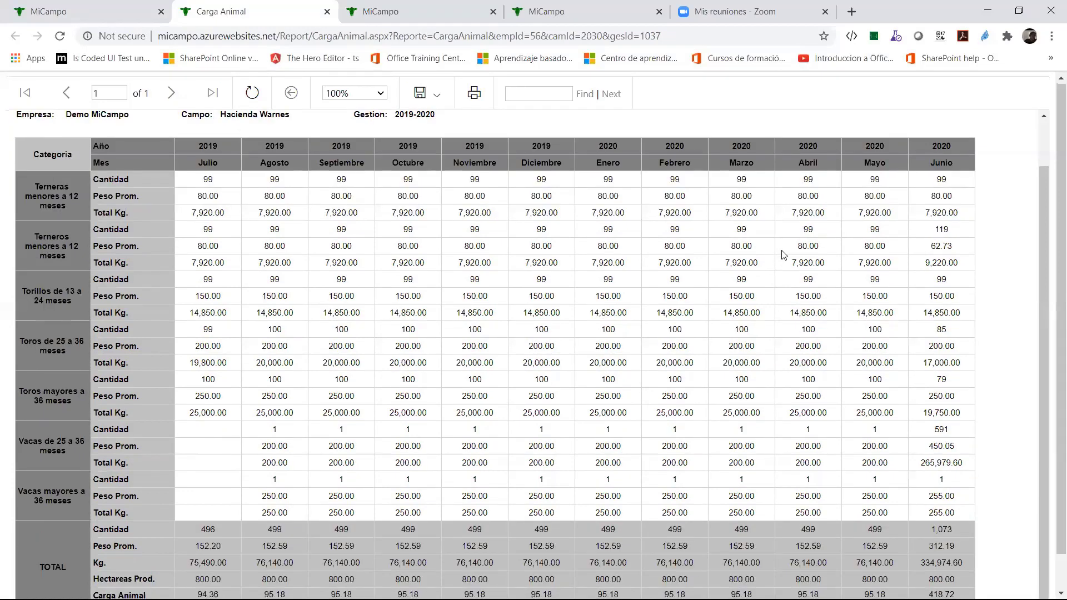
{"action": "scroll", "coordinate": [783, 254], "scroll_direction": "down", "scroll_amount": 1}
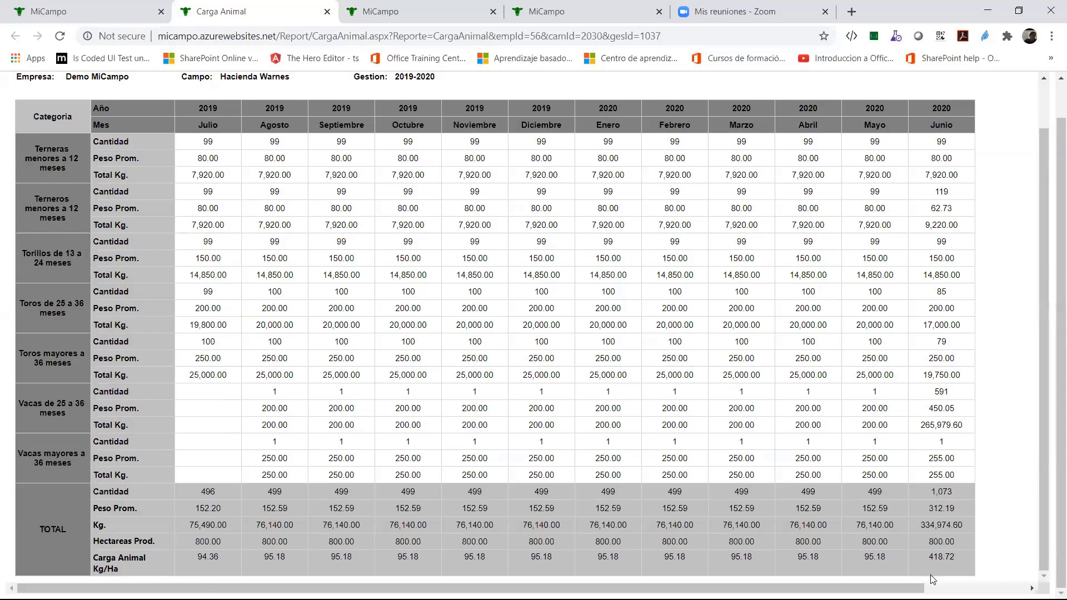
{"action": "left_click_drag", "start_coordinate": [917, 588], "coordinate": [934, 587]}
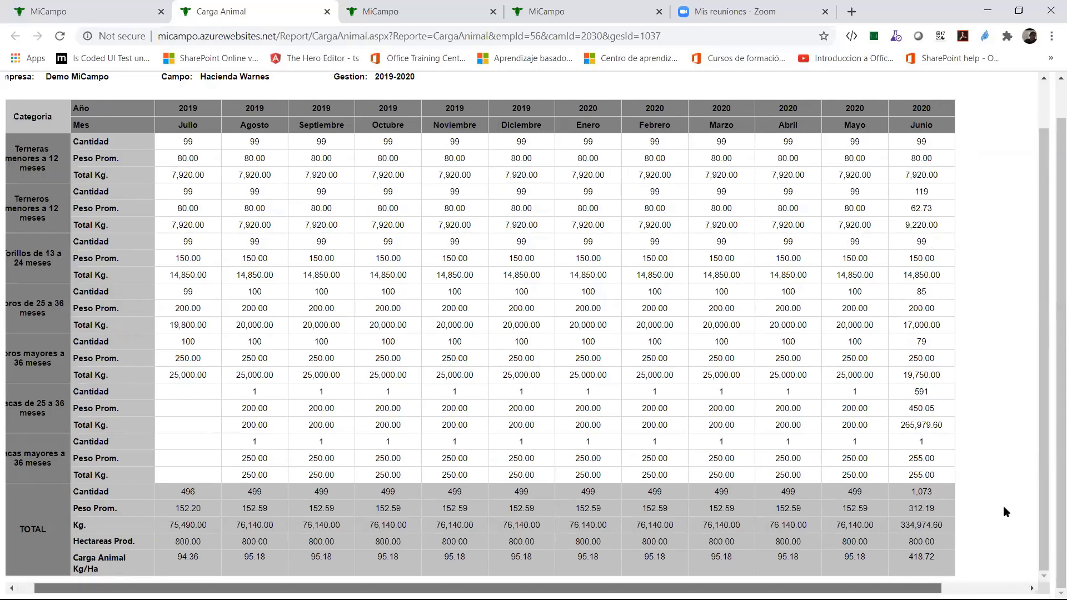
{"action": "scroll", "coordinate": [732, 425], "scroll_direction": "up", "scroll_amount": 1}
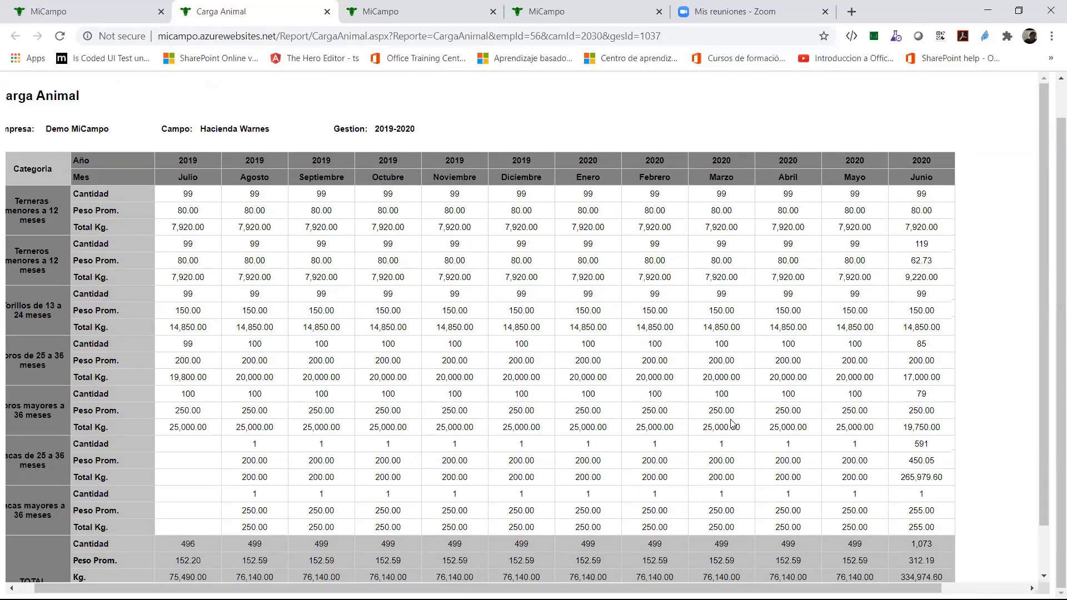
{"action": "scroll", "coordinate": [732, 425], "scroll_direction": "down", "scroll_amount": 1}
{"action": "scroll", "coordinate": [731, 425], "scroll_direction": "up", "scroll_amount": 1}
{"action": "scroll", "coordinate": [805, 405], "scroll_direction": "down", "scroll_amount": 1}
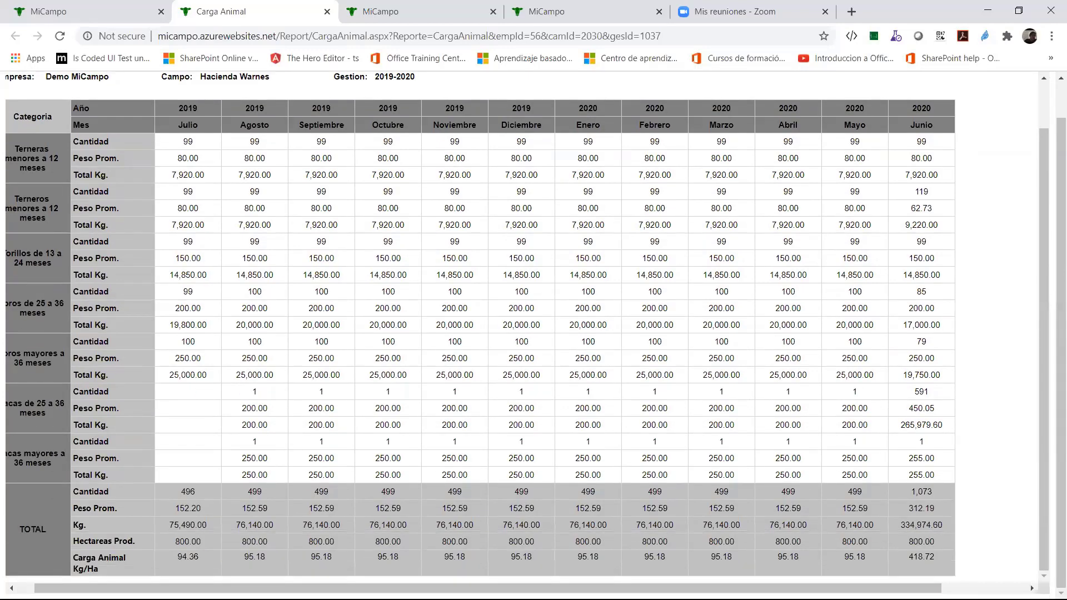
{"action": "scroll", "coordinate": [530, 322], "scroll_direction": "left", "scroll_amount": 1}
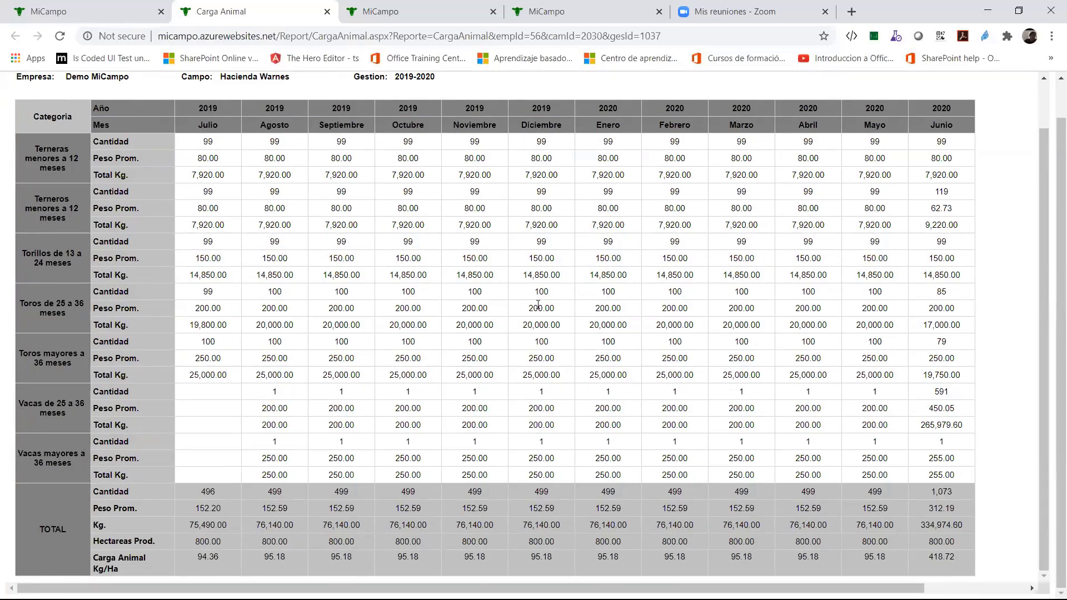
Review the Carga Animal report again between its header and TOTAL rows, comparing the months from Julio 2019 to Junio 2020.
{"action": "scroll", "coordinate": [538, 305], "scroll_direction": "up", "scroll_amount": 1}
{"action": "scroll", "coordinate": [559, 259], "scroll_direction": "down", "scroll_amount": 1}
{"action": "scroll", "coordinate": [1051, 133], "scroll_direction": "up", "scroll_amount": 1}
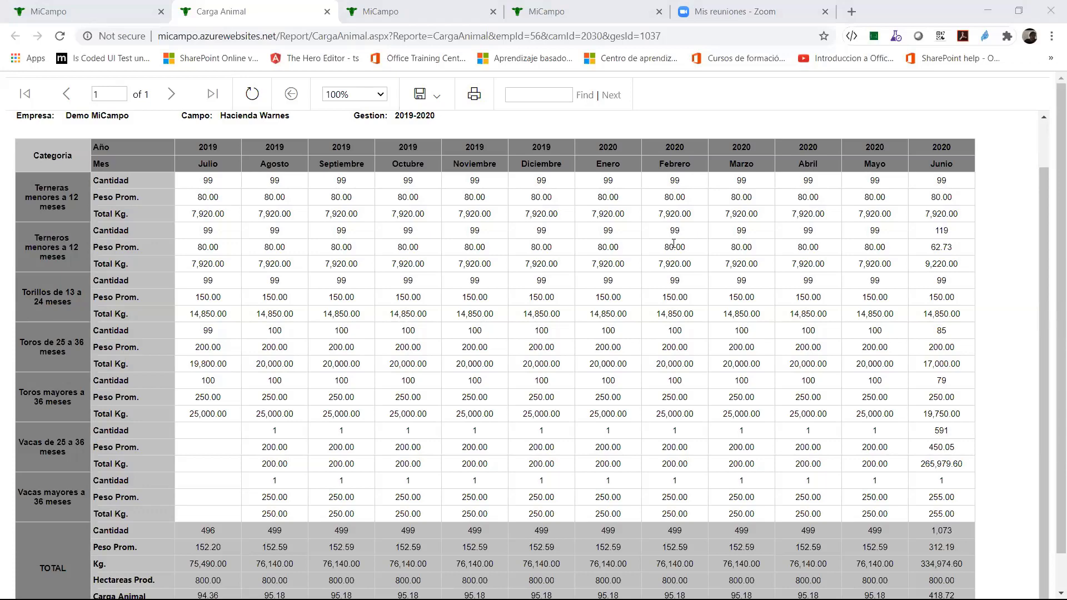
{"action": "scroll", "coordinate": [953, 297], "scroll_direction": "down", "scroll_amount": 1}
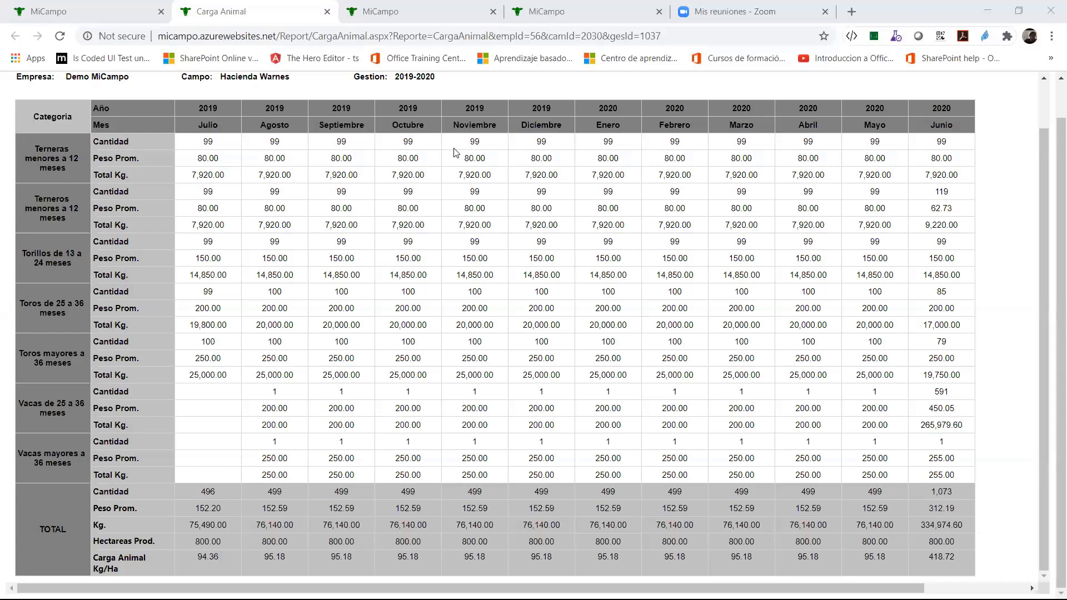
{"action": "scroll", "coordinate": [455, 152], "scroll_direction": "up", "scroll_amount": 1}
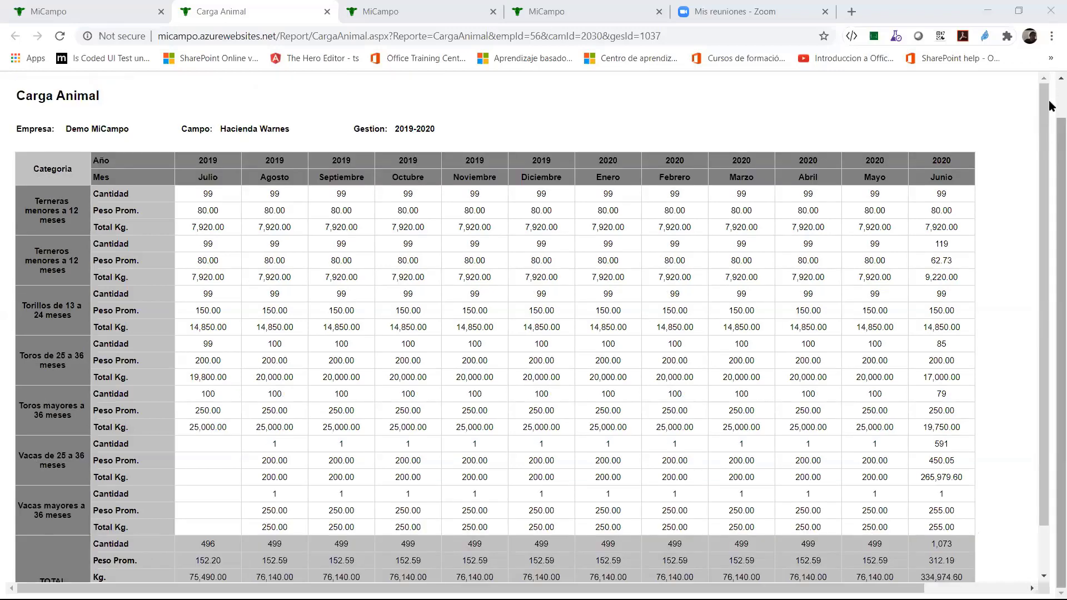
{"action": "scroll", "coordinate": [1051, 111], "scroll_direction": "up", "scroll_amount": 1}
{"action": "scroll", "coordinate": [1050, 125], "scroll_direction": "down", "scroll_amount": 1}
{"action": "scroll", "coordinate": [927, 210], "scroll_direction": "down", "scroll_amount": 4}
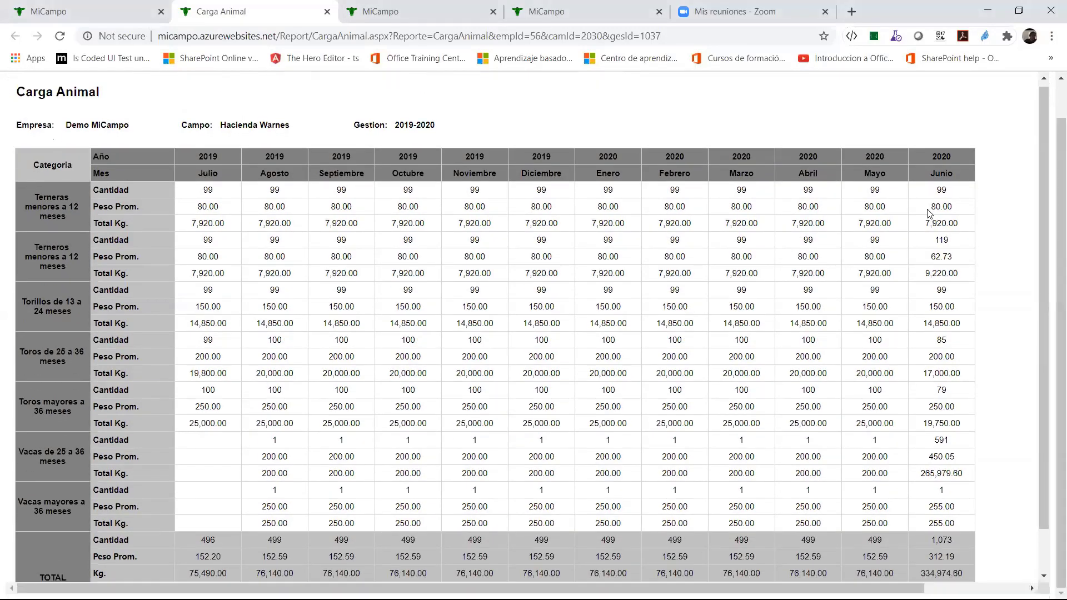
{"action": "scroll", "coordinate": [918, 207], "scroll_direction": "up", "scroll_amount": 4}
{"action": "scroll", "coordinate": [916, 201], "scroll_direction": "up", "scroll_amount": 1}
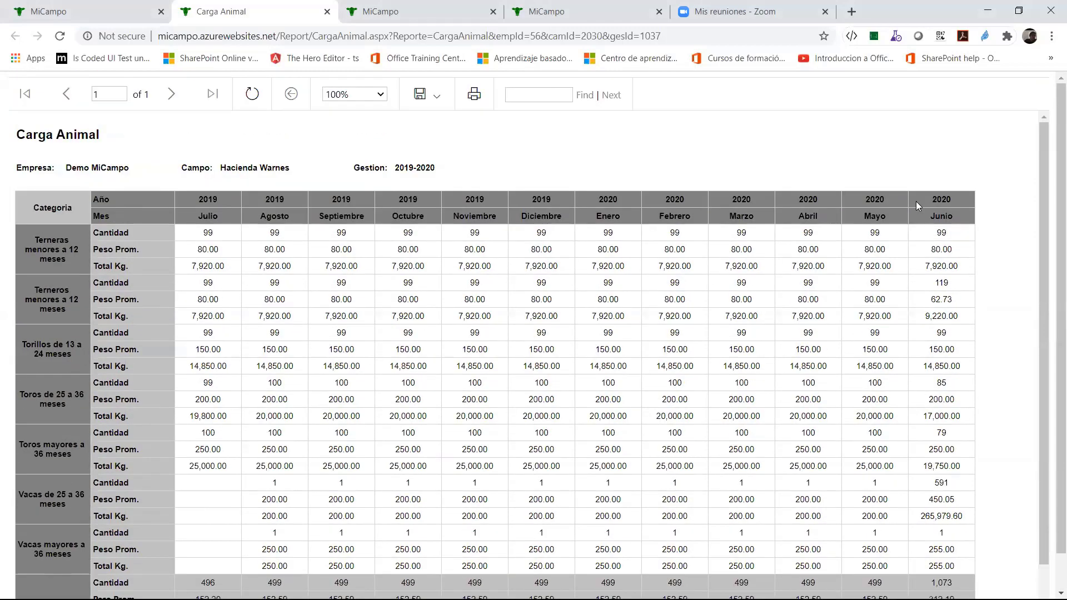
Export the Carga Animal report to Excel and open the downloaded GA_CargaAnimal.xlsx.
{"action": "left_click", "coordinate": [440, 104]}
{"action": "left_click", "coordinate": [424, 127]}
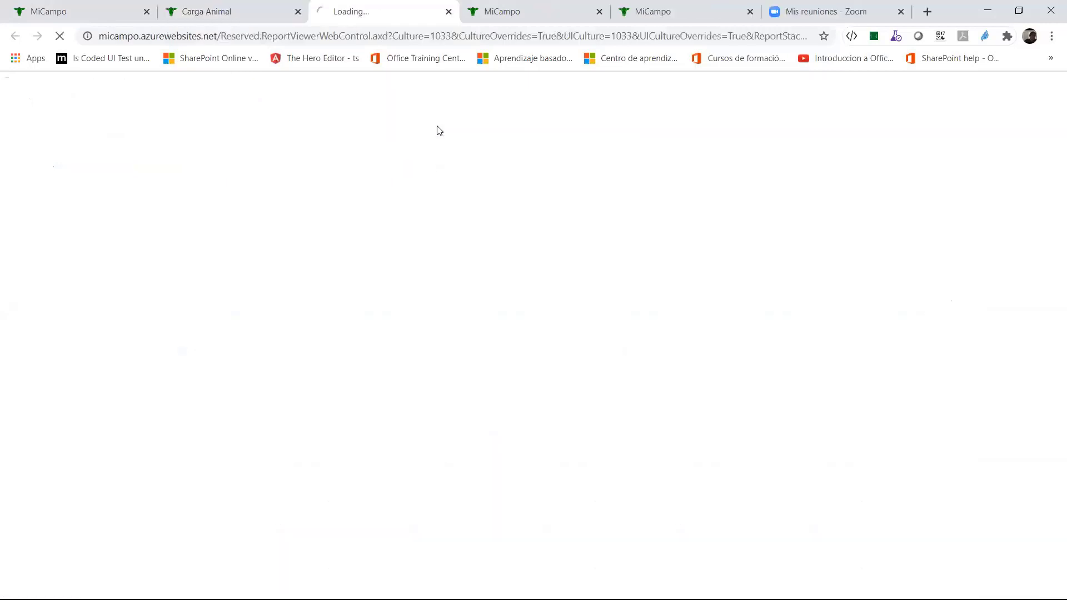
{"action": "left_click", "coordinate": [224, 12]}
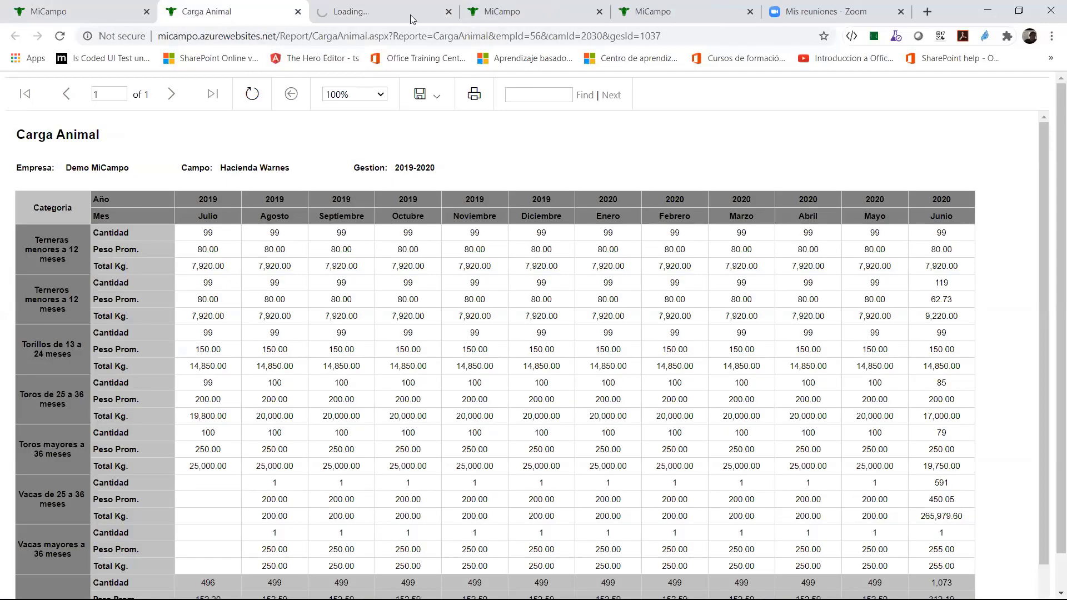
{"action": "left_click", "coordinate": [411, 15]}
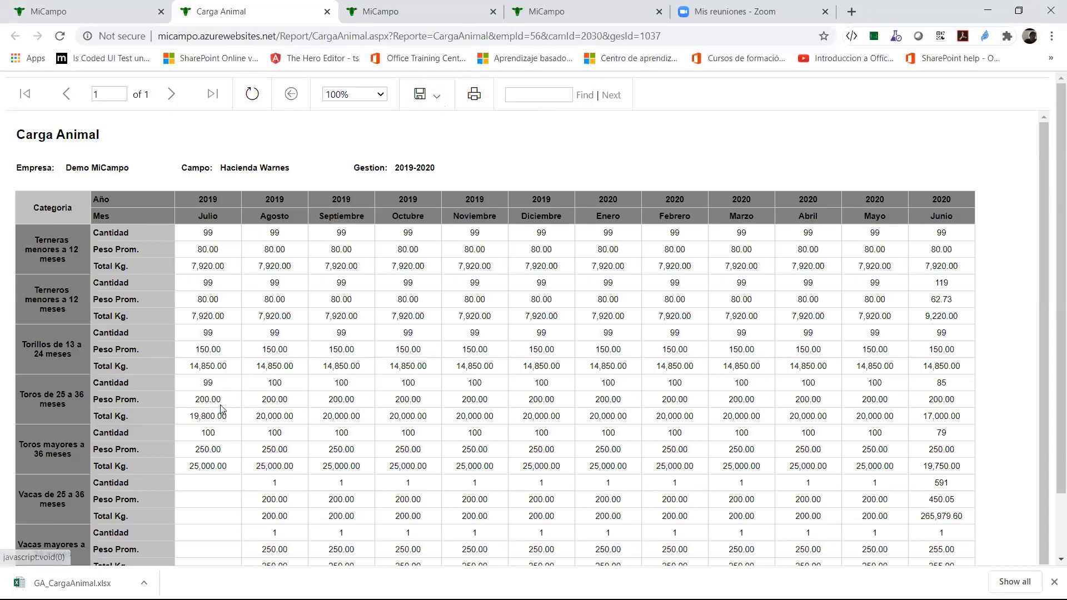
{"action": "left_click", "coordinate": [142, 576]}
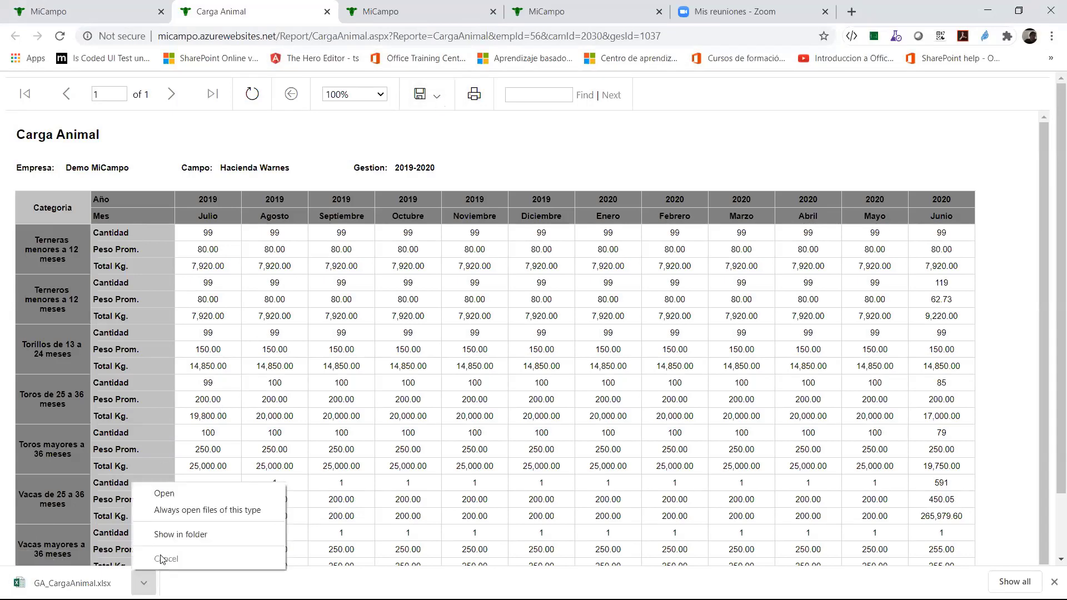
{"action": "left_click", "coordinate": [166, 490]}
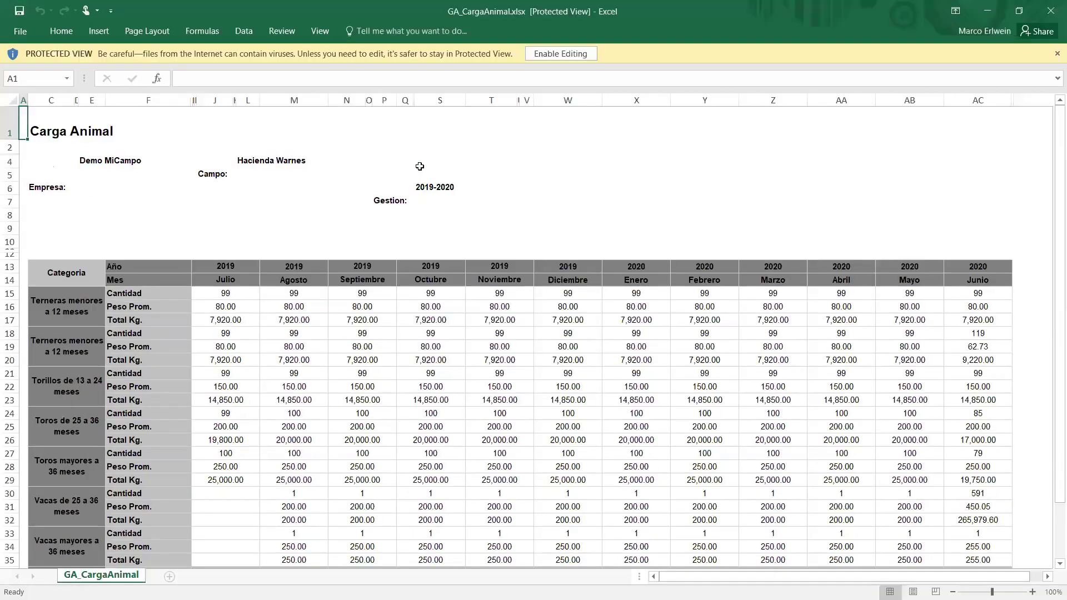
Enable editing in the GA_CargaAnimal workbook and review its category rows down to the TOTAL block.
{"action": "left_click", "coordinate": [562, 54]}
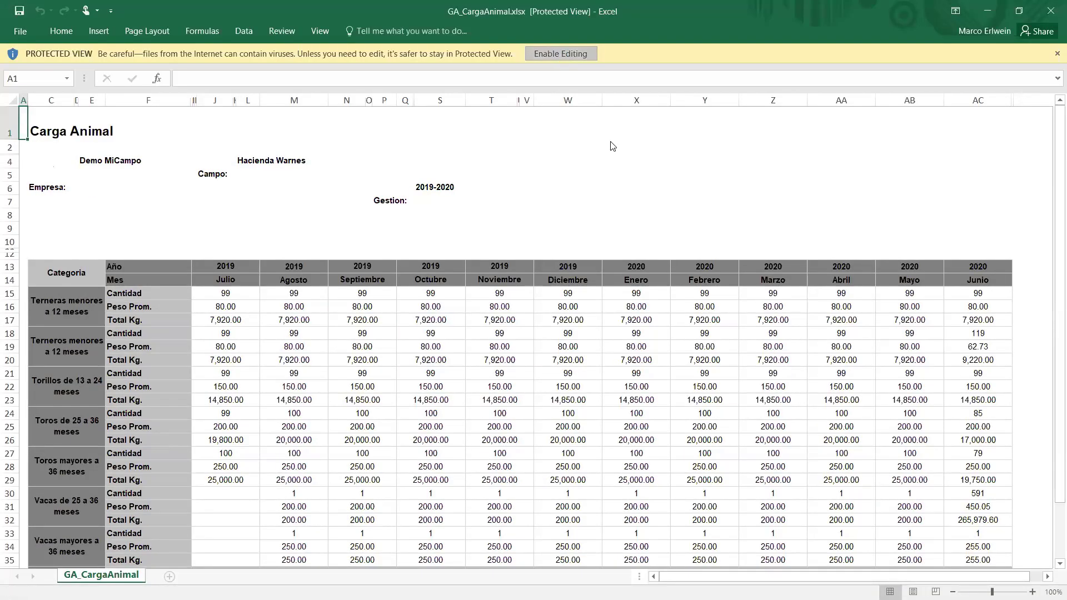
{"action": "scroll", "coordinate": [575, 210], "scroll_direction": "down", "scroll_amount": 2}
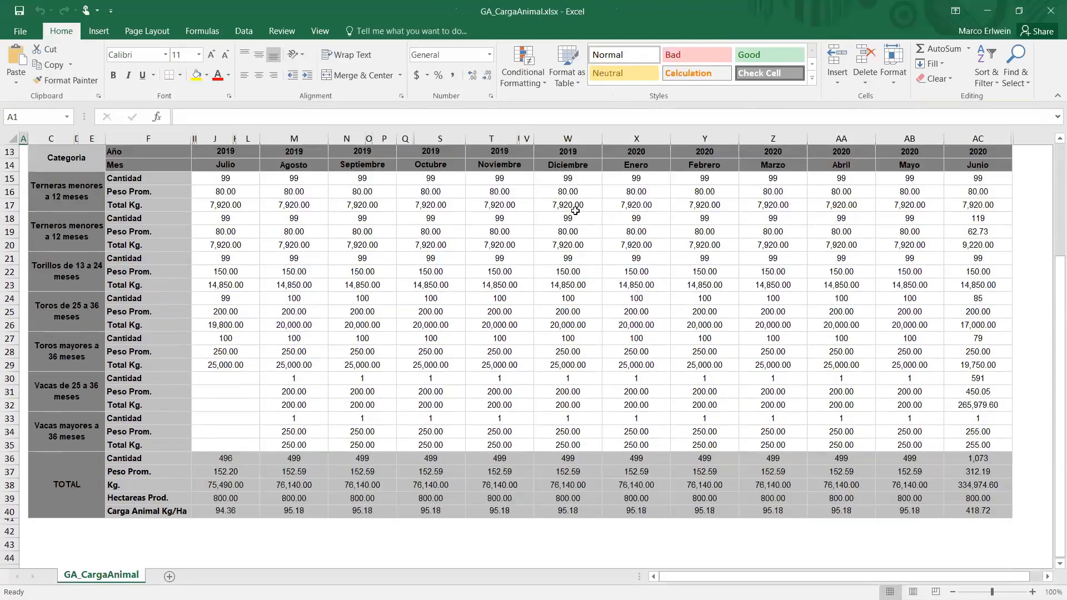
{"action": "scroll", "coordinate": [700, 266], "scroll_direction": "up", "scroll_amount": 2}
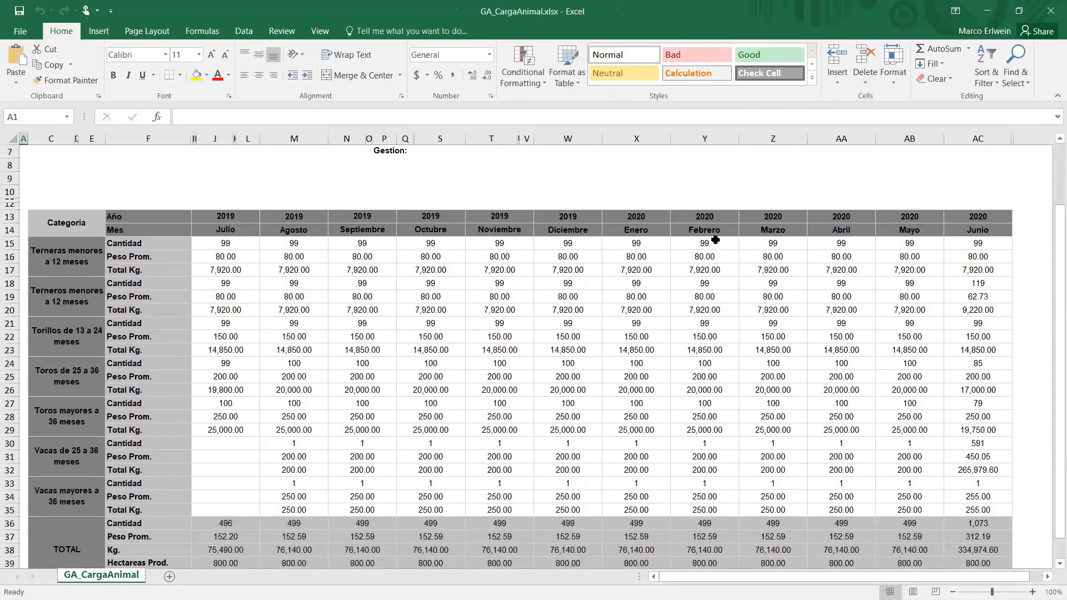
Switch back to Chrome, export the Carga Animal report as PDF and review its pages down to the TOTAL rows.
{"action": "key", "text": "alt+Tab"}
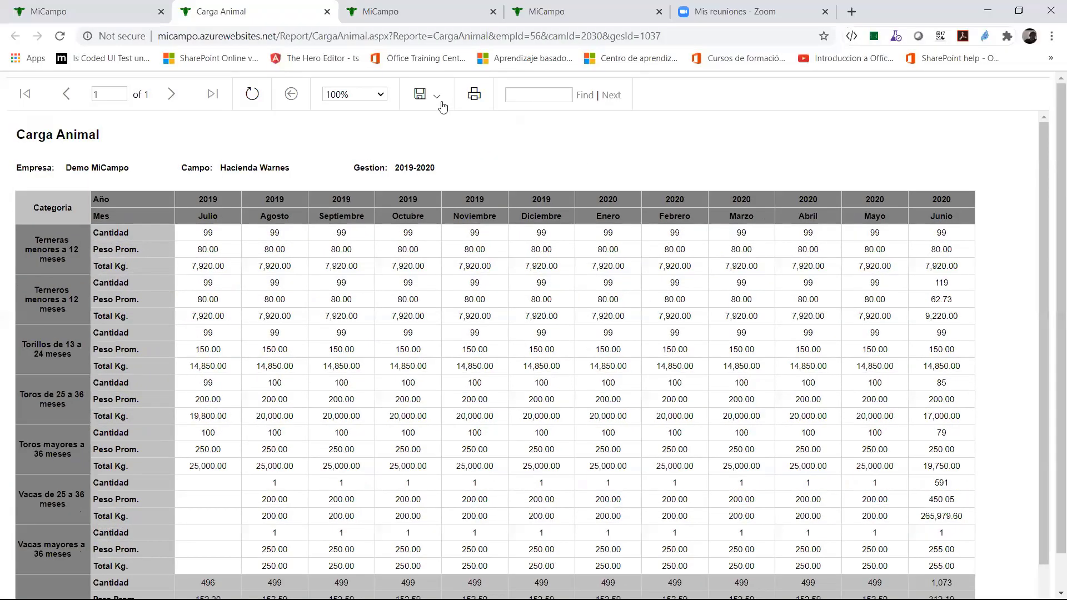
{"action": "left_click", "coordinate": [441, 102]}
{"action": "left_click", "coordinate": [435, 159]}
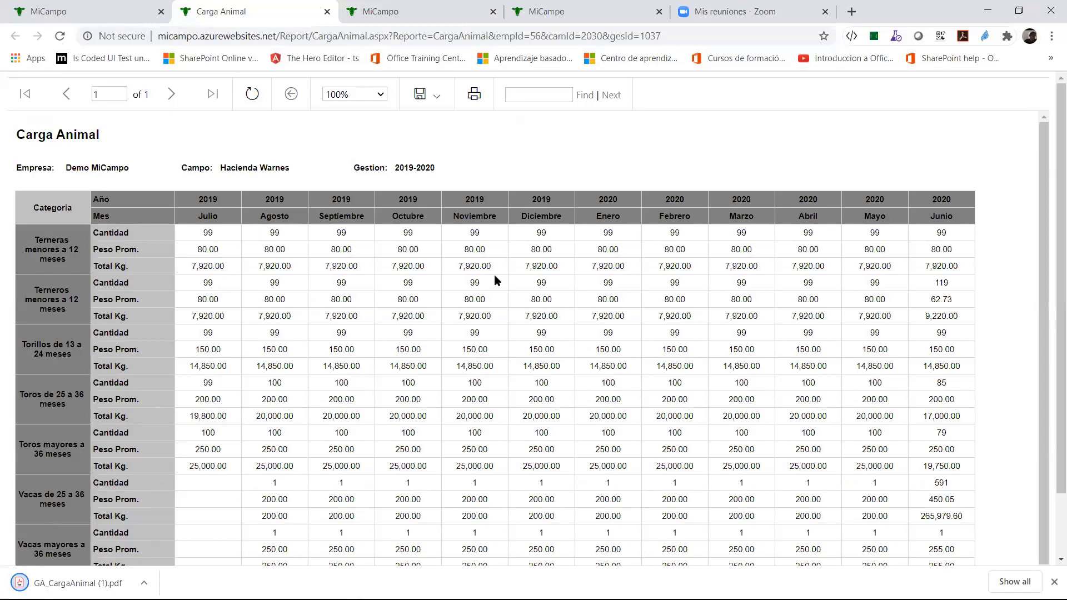
{"action": "scroll", "coordinate": [522, 243], "scroll_direction": "down", "scroll_amount": 6}
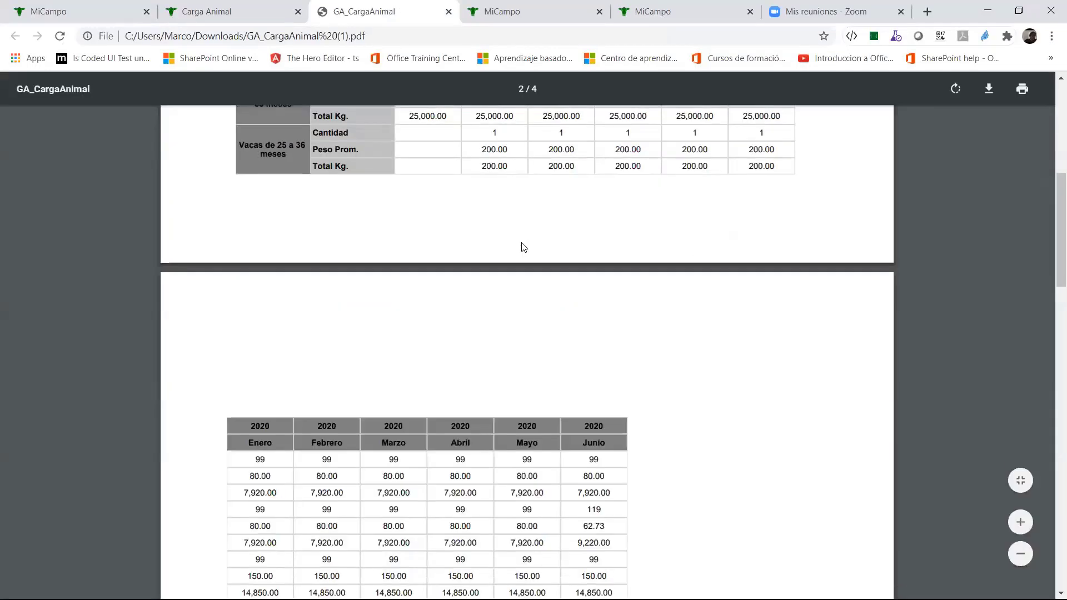
{"action": "scroll", "coordinate": [521, 243], "scroll_direction": "down", "scroll_amount": 8}
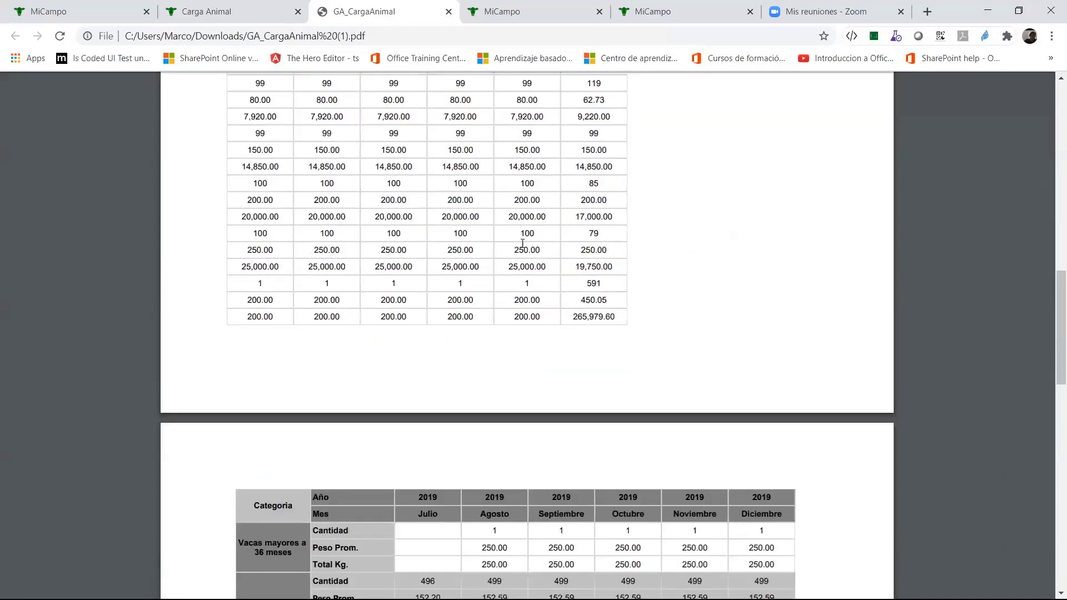
{"action": "scroll", "coordinate": [522, 243], "scroll_direction": "down", "scroll_amount": 6}
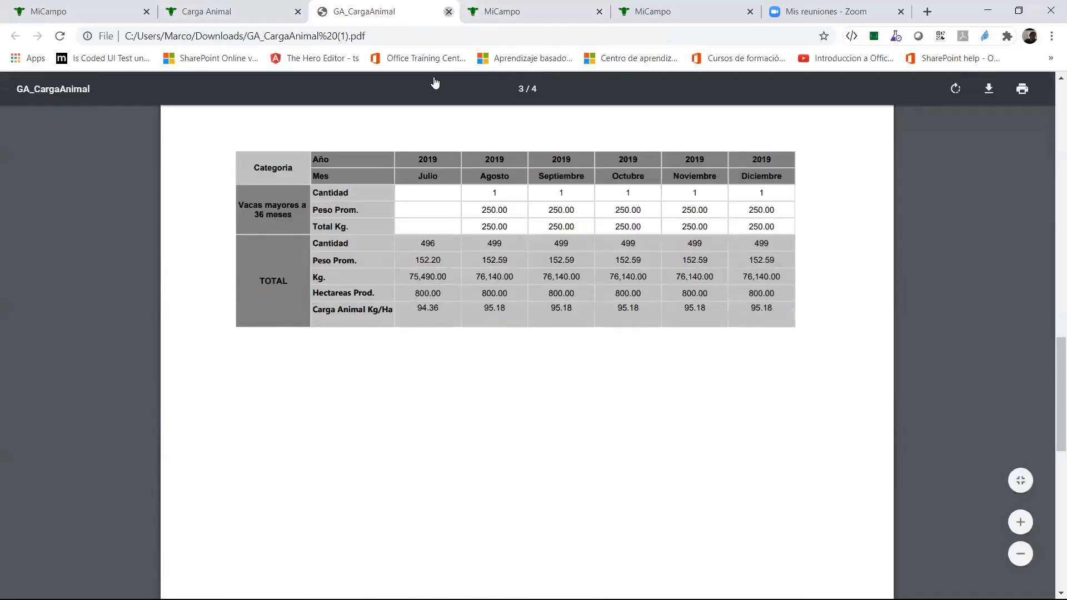
Close the GA_CargaAnimal PDF, check the exported table in Excel and return to the report in Chrome.
{"action": "key", "text": "ctrl+w"}
{"action": "key", "text": "alt+Tab"}
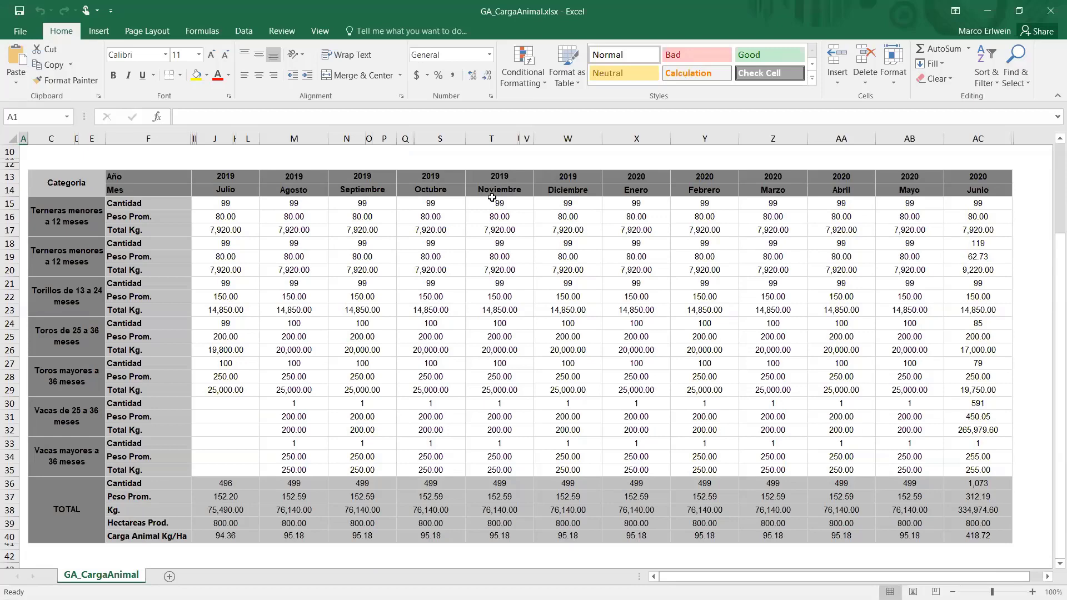
{"action": "key", "text": "alt+Tab"}
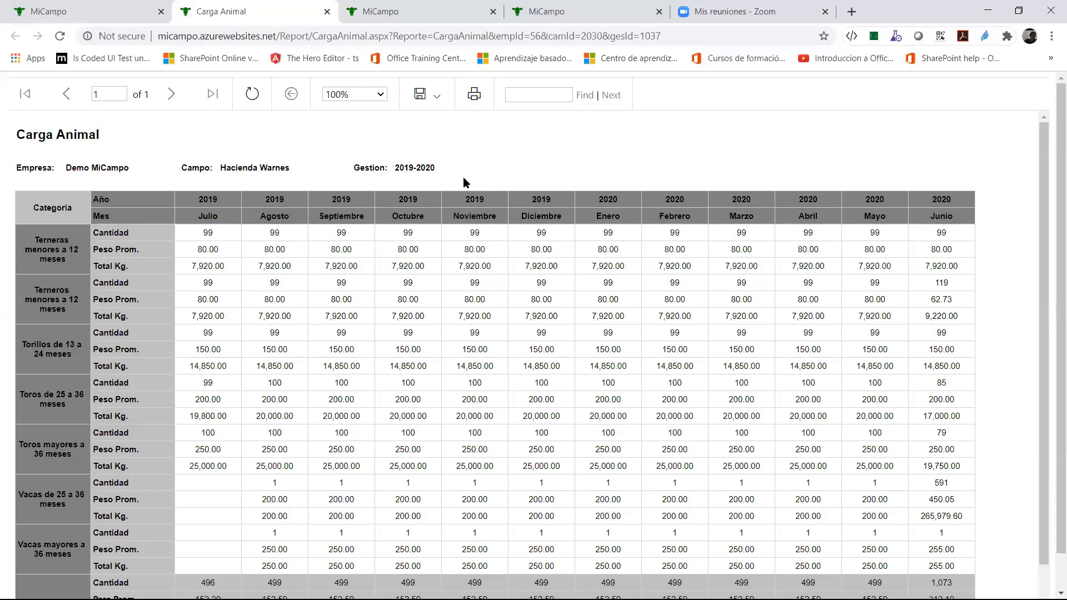
Close the two extra MiCampo browser tabs between the Carga Animal report and the Zoom page.
{"action": "scroll", "coordinate": [463, 183], "scroll_direction": "down", "scroll_amount": 3}
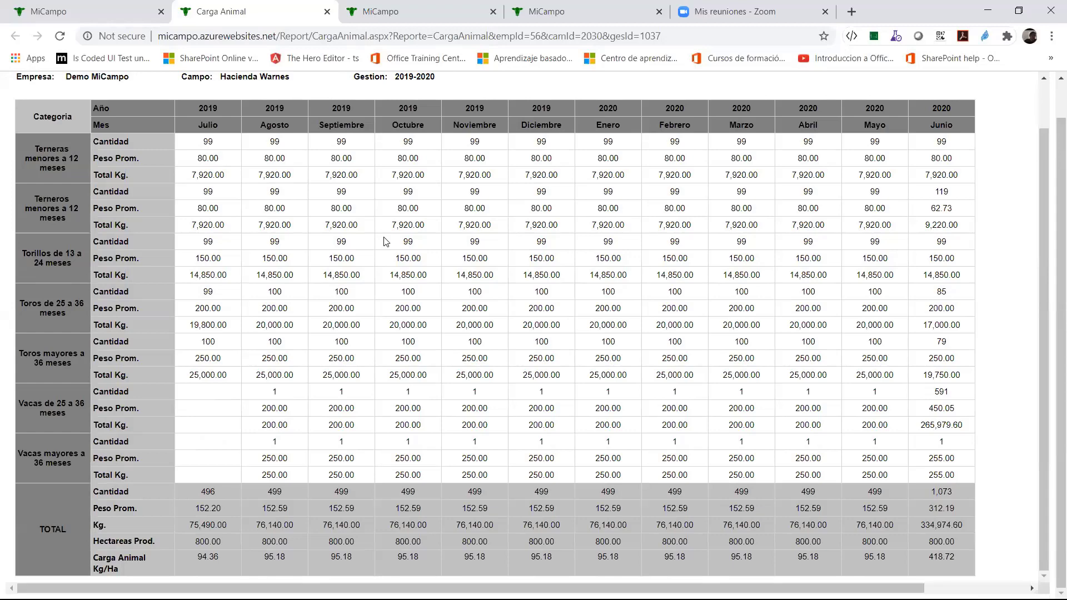
{"action": "left_click", "coordinate": [493, 12]}
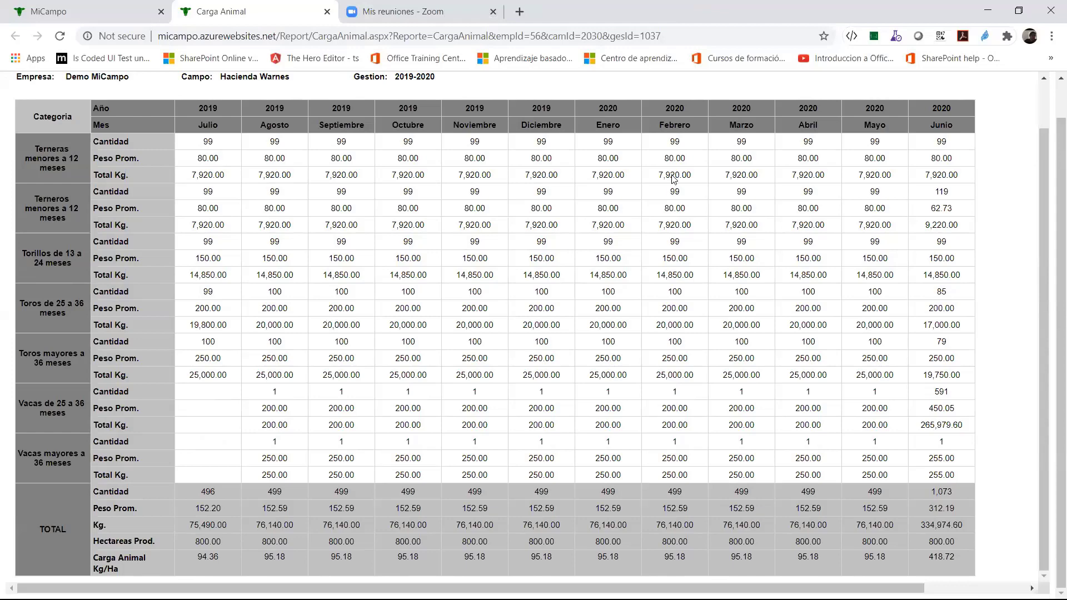
{"action": "scroll", "coordinate": [384, 205], "scroll_direction": "up", "scroll_amount": 2}
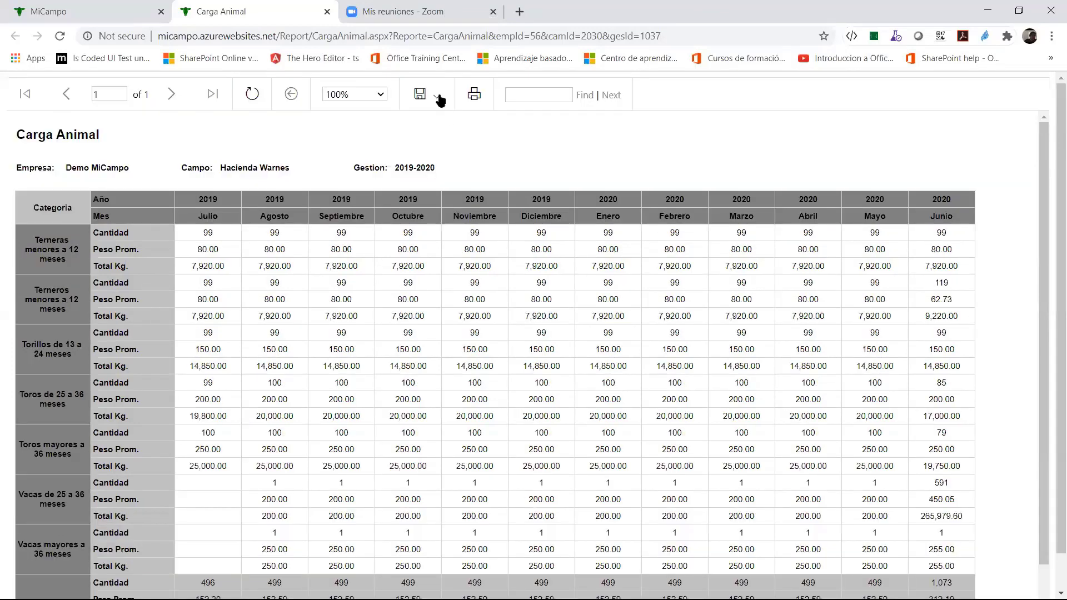
Show the Excel, PDF and Word export formats available for the Carga Animal report.
{"action": "left_click", "coordinate": [437, 97]}
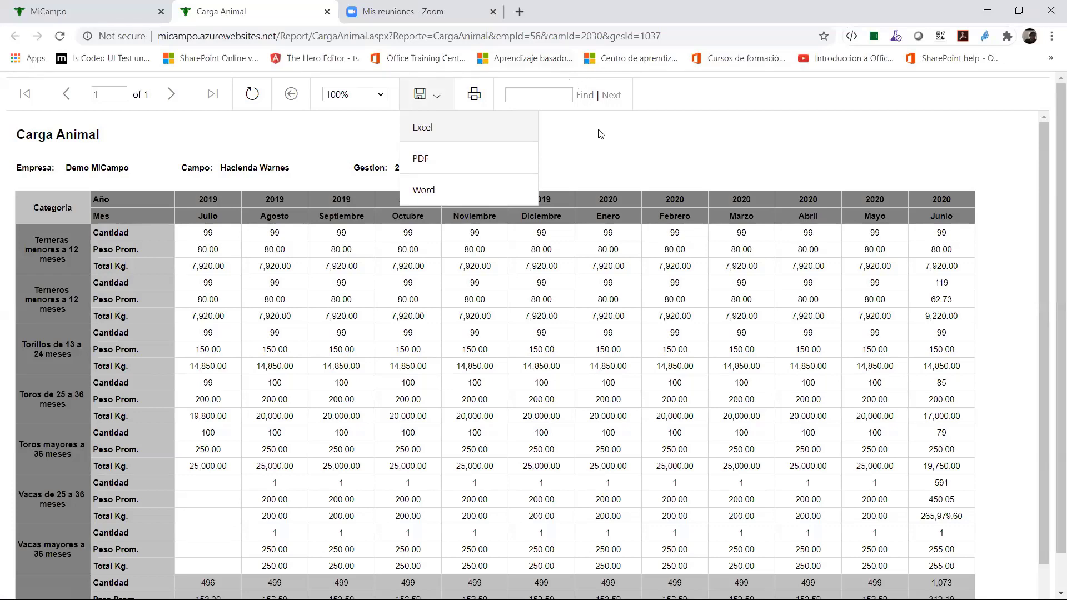
{"action": "left_click", "coordinate": [632, 135]}
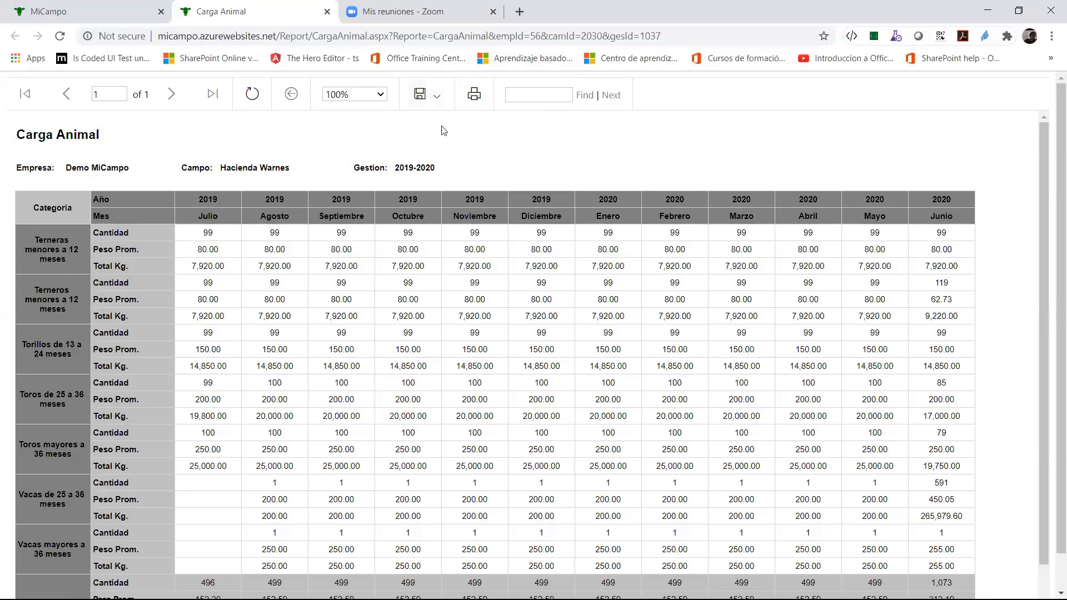
{"action": "scroll", "coordinate": [441, 124], "scroll_direction": "down", "scroll_amount": 1}
{"action": "scroll", "coordinate": [441, 124], "scroll_direction": "up", "scroll_amount": 1}
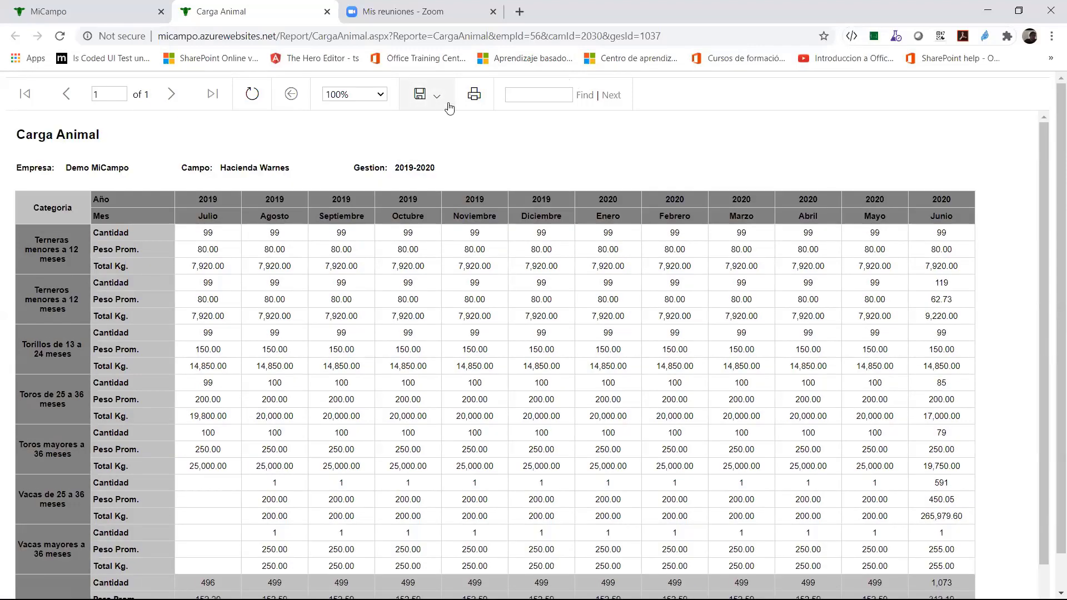
{"action": "left_click", "coordinate": [437, 98]}
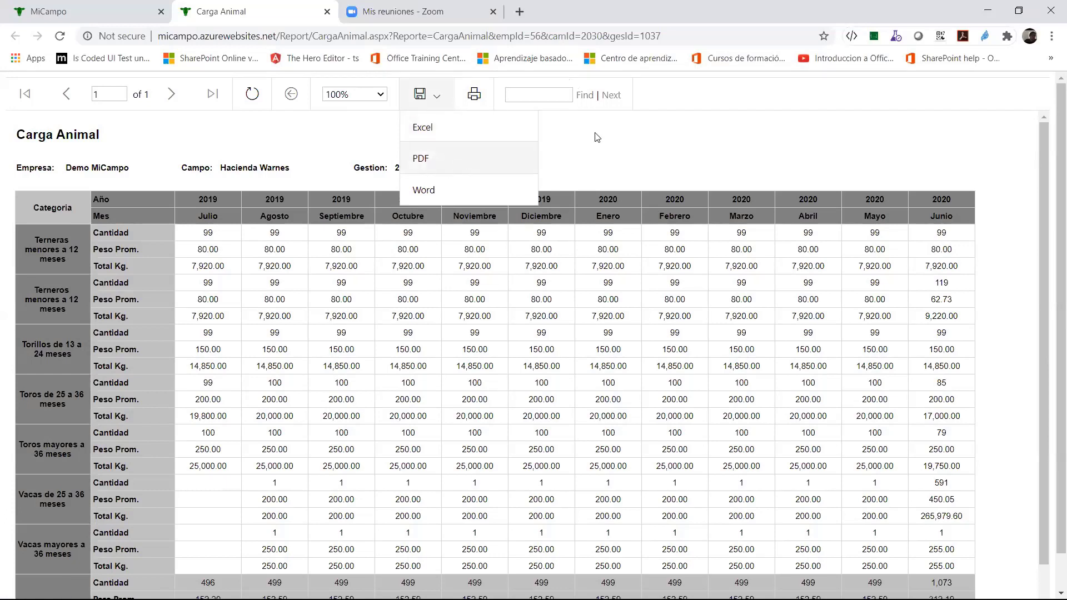
Switch to GA_CargaAnimal.xlsx in Excel, review the exported monthly table through its TOTAL rows, and return to Chrome.
{"action": "key", "text": "alt+Tab"}
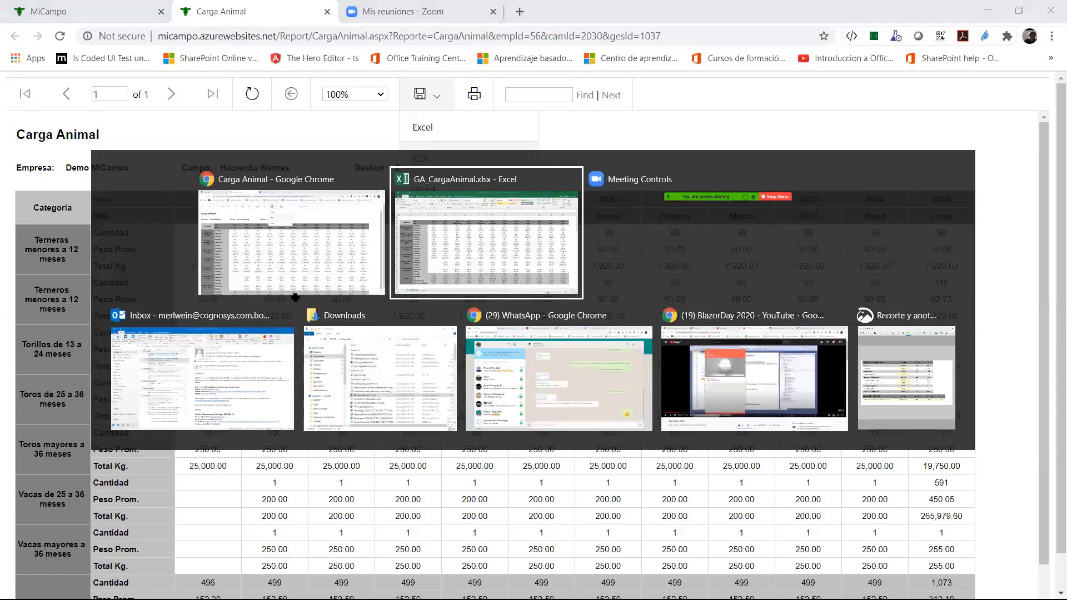
{"action": "scroll", "coordinate": [203, 444], "scroll_direction": "down", "scroll_amount": 1}
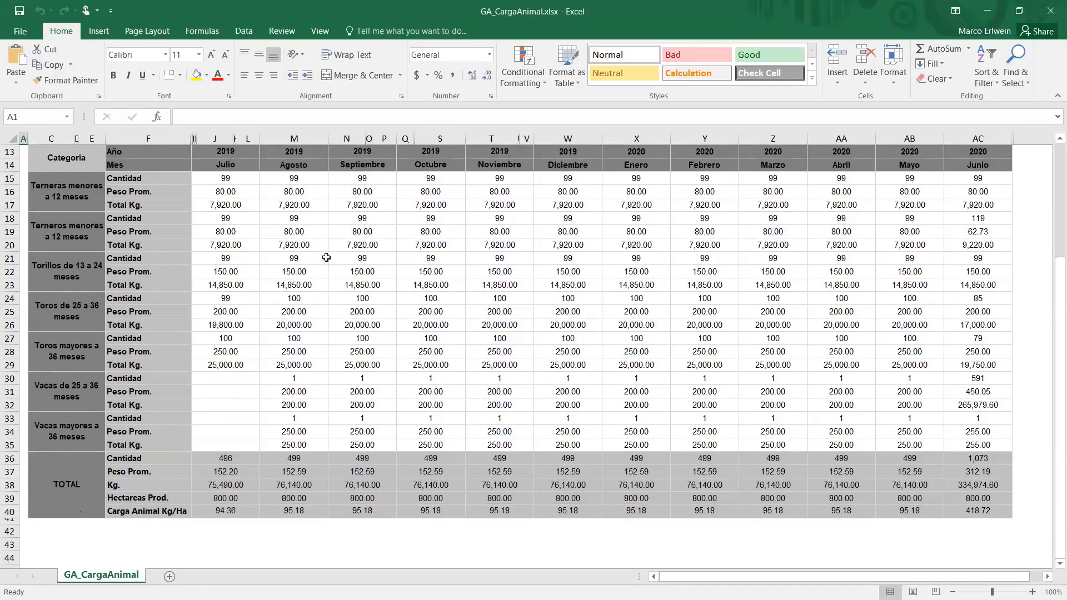
{"action": "scroll", "coordinate": [328, 269], "scroll_direction": "up", "scroll_amount": 1}
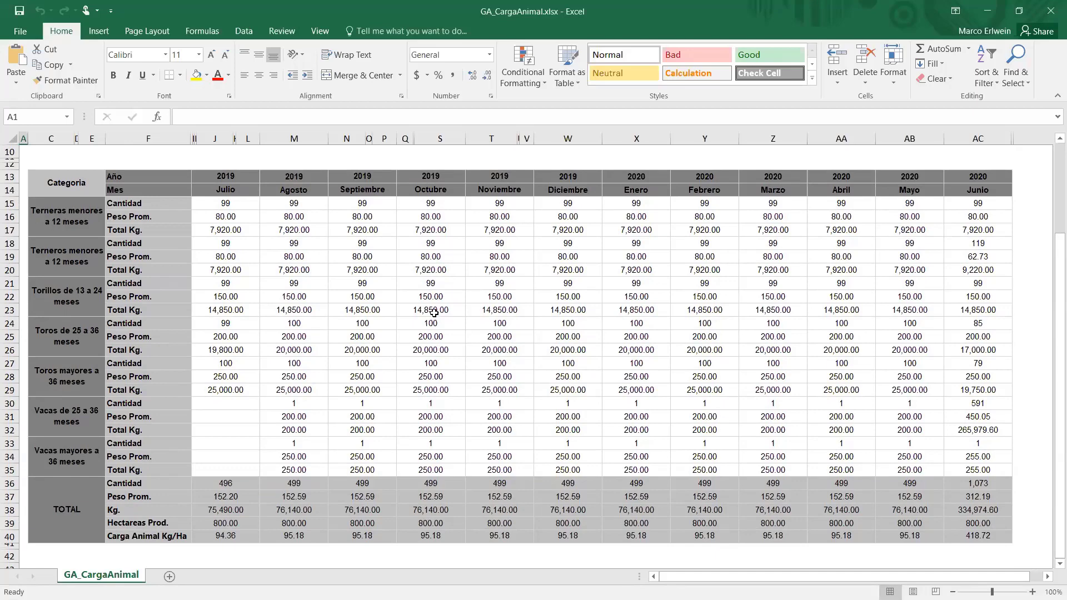
{"action": "key", "text": "alt+Tab"}
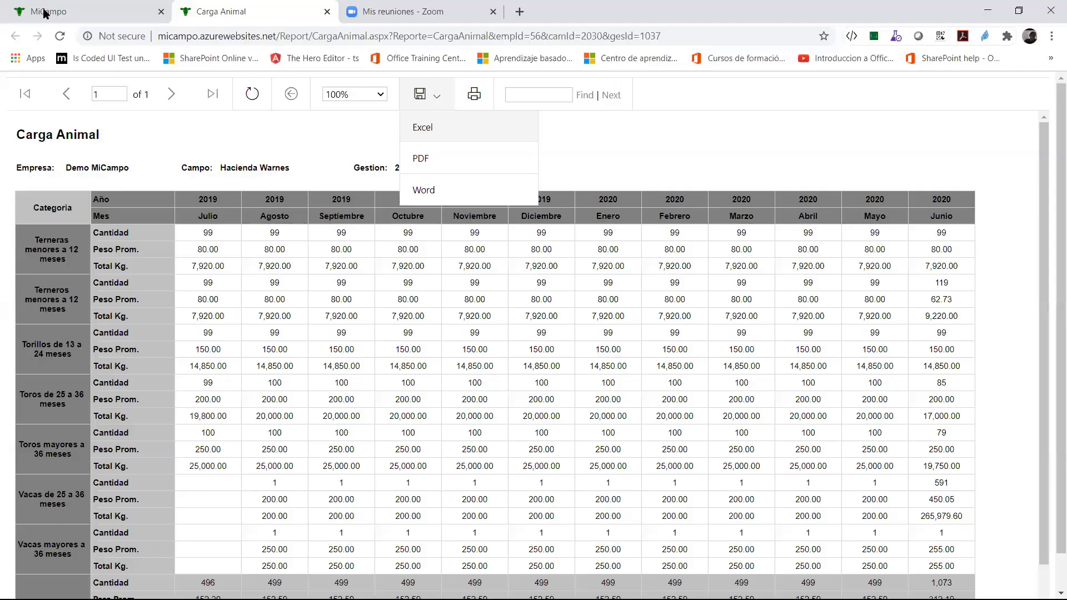
Close the Carga Animal report and open Reporte de Diferencia de Inventarios from Control de Existencias.
{"action": "key", "text": "ctrl+w"}
{"action": "left_click", "coordinate": [85, 18]}
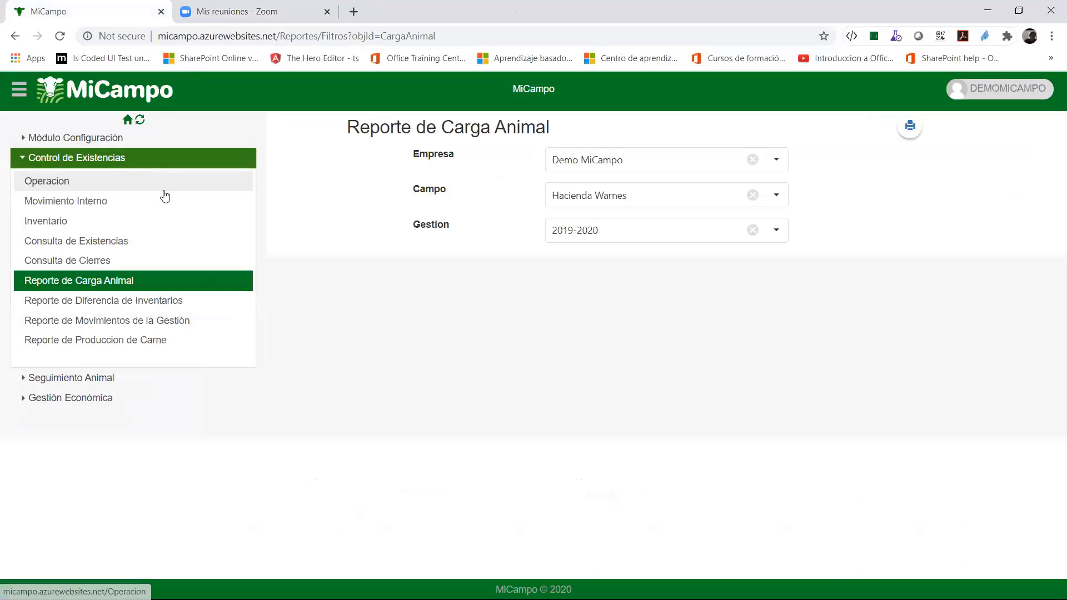
{"action": "left_click", "coordinate": [169, 303]}
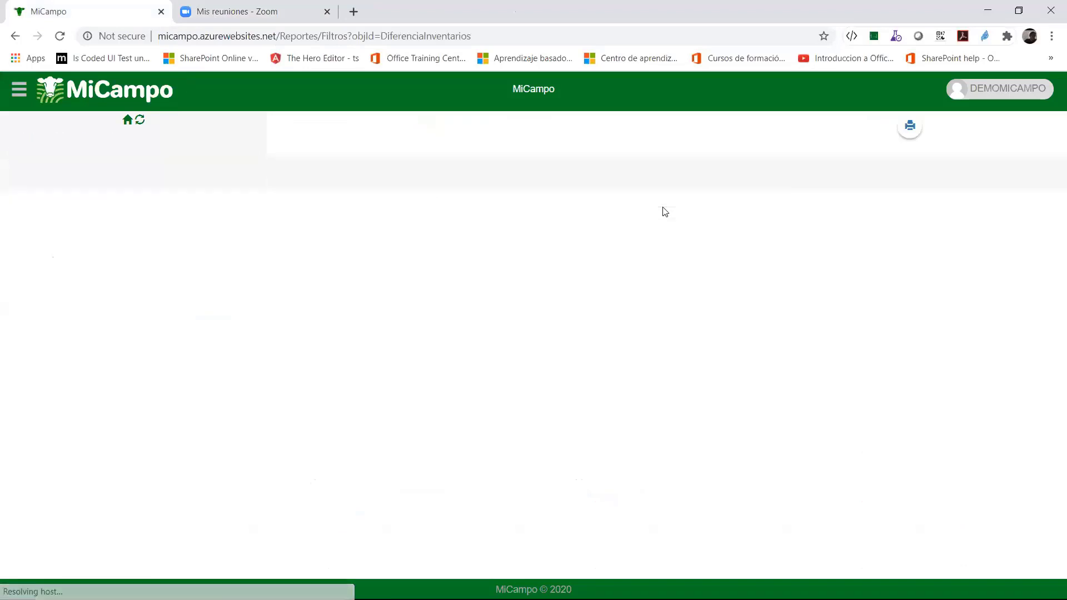
Set the inventory difference report's Empresa to Demo MiCampo, Campo to Hacienda Warnes and Gestion to 2019-2020.
{"action": "left_click", "coordinate": [639, 170]}
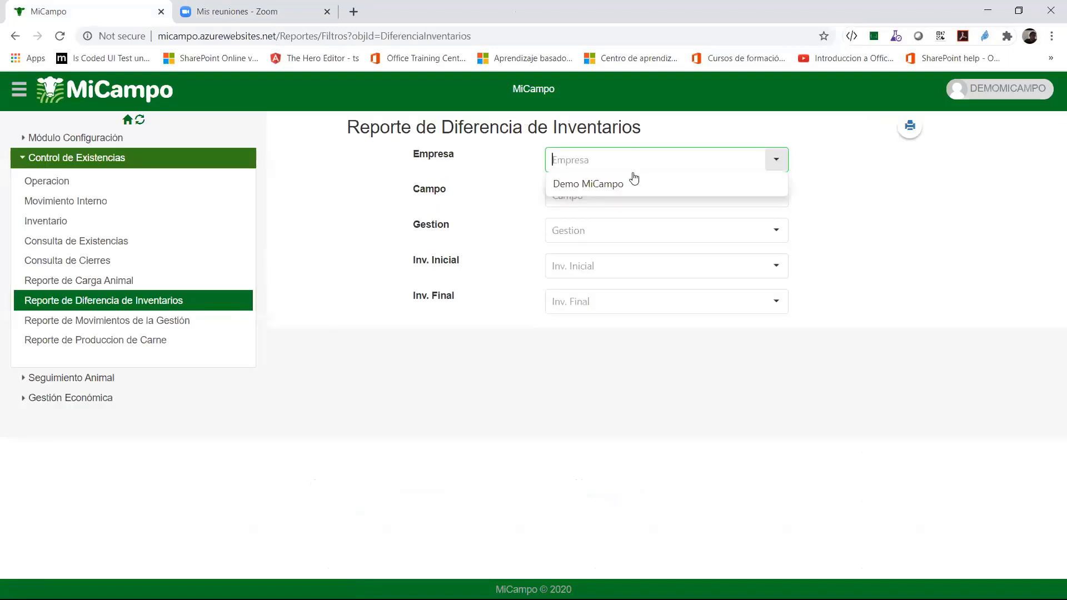
{"action": "left_click", "coordinate": [611, 182]}
{"action": "left_click", "coordinate": [611, 199]}
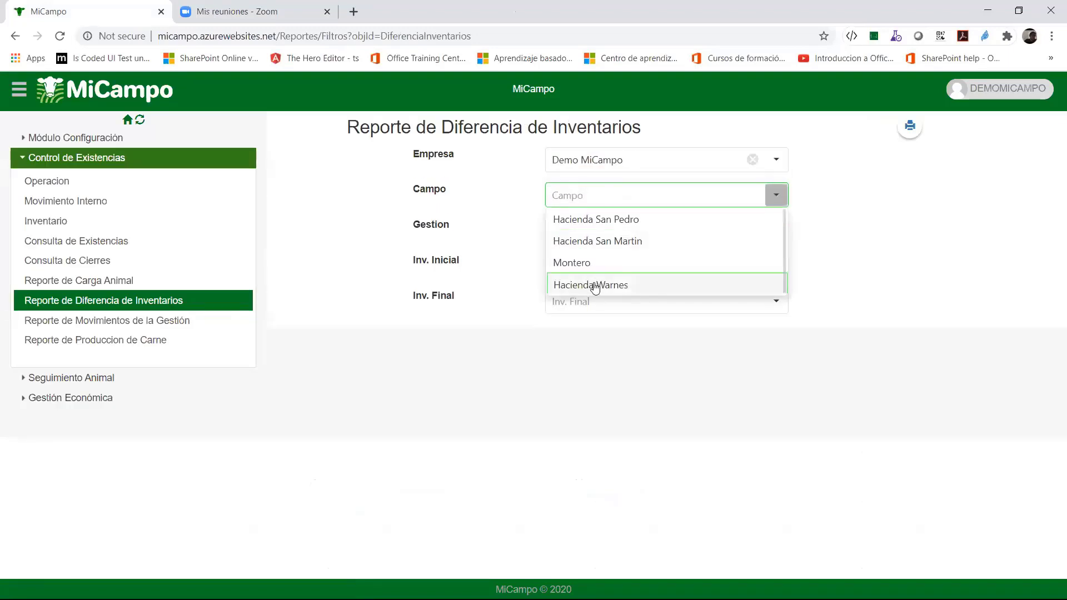
{"action": "left_click", "coordinate": [594, 284]}
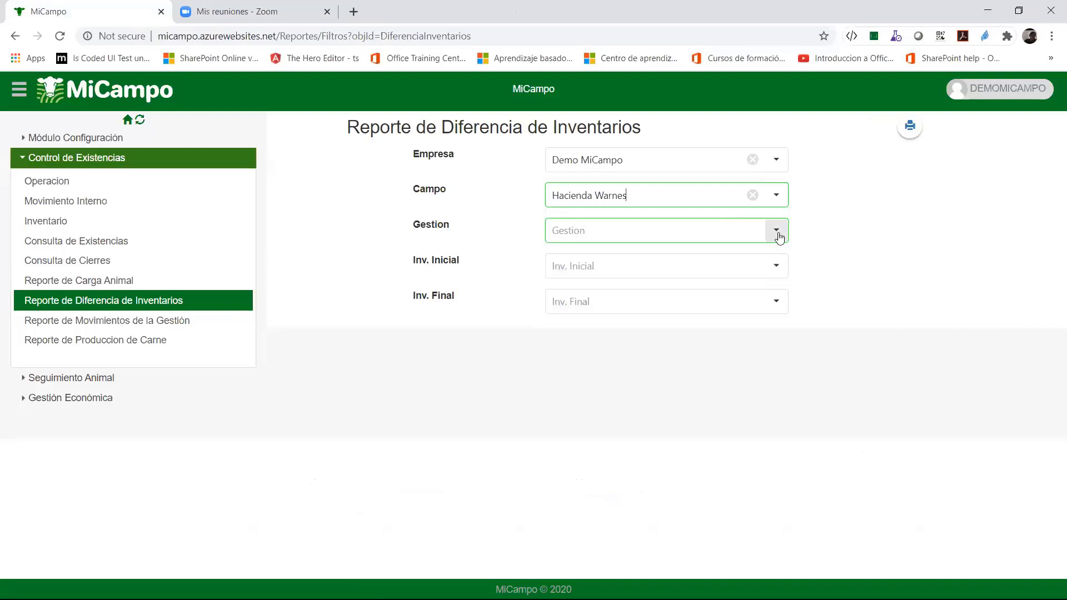
{"action": "left_click", "coordinate": [776, 231]}
{"action": "left_click", "coordinate": [565, 277]}
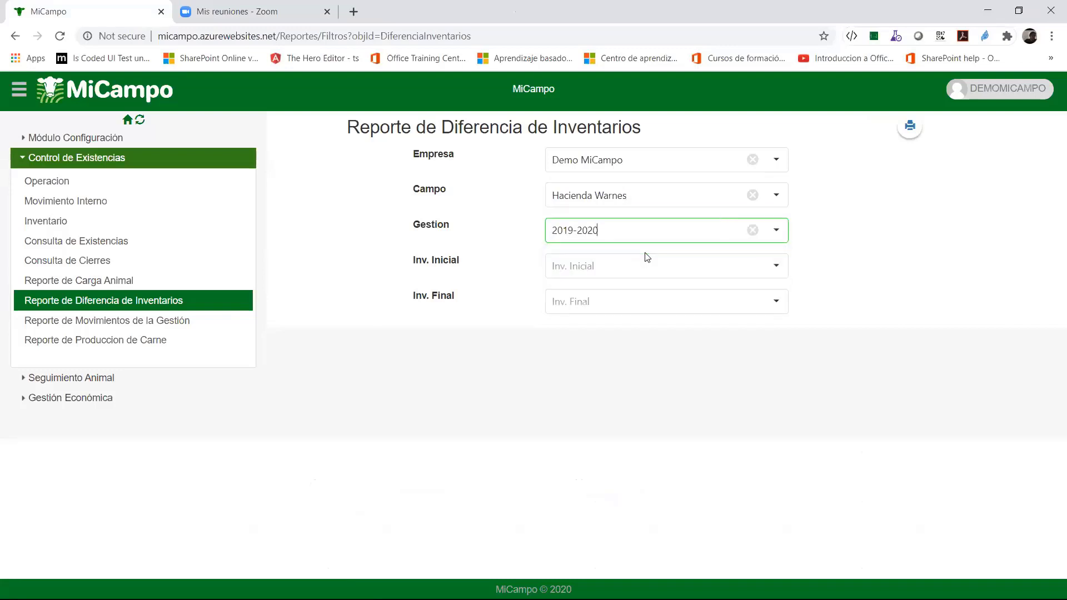
Generate the inventory difference report with Inv. Inicial Hacienda Warnes II 2019-07-01 and Inv. Final Hacienda Warnes AJ 2020-06-18, review it and close it.
{"action": "left_click", "coordinate": [646, 268]}
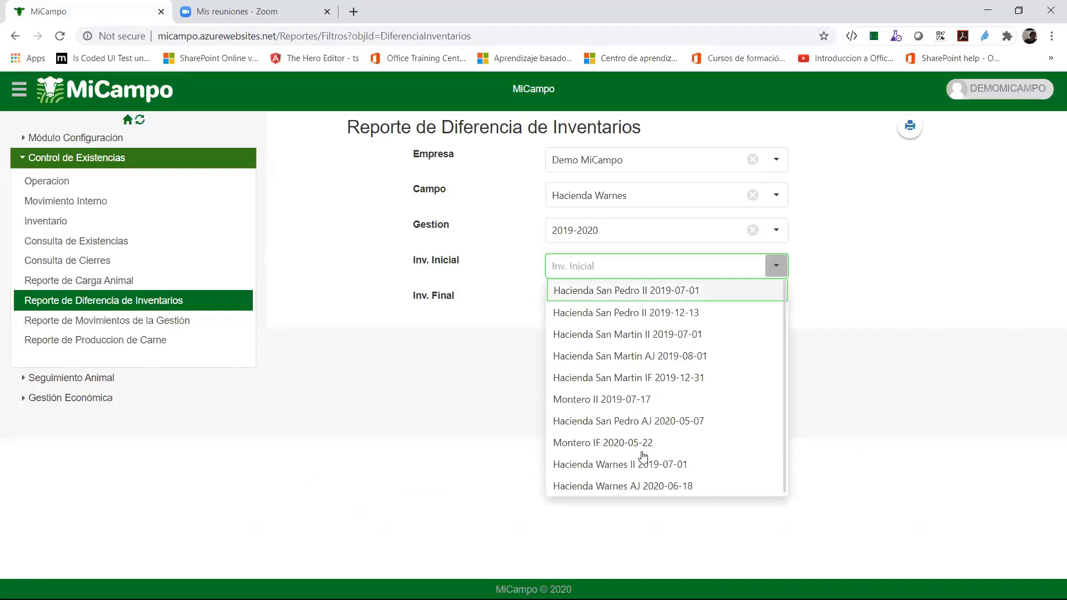
{"action": "left_click", "coordinate": [644, 464]}
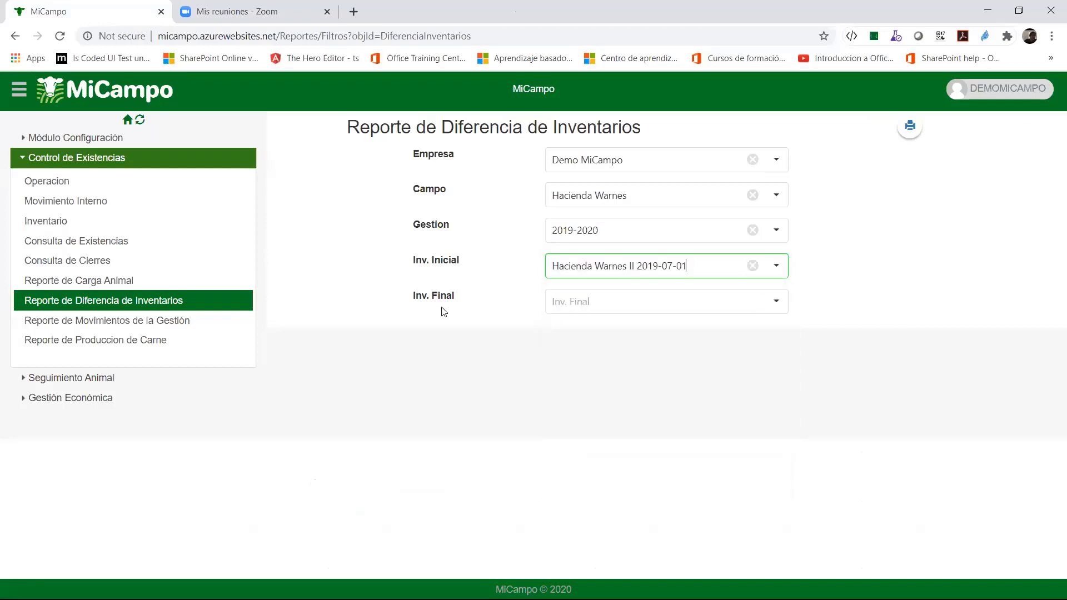
{"action": "left_click", "coordinate": [594, 302]}
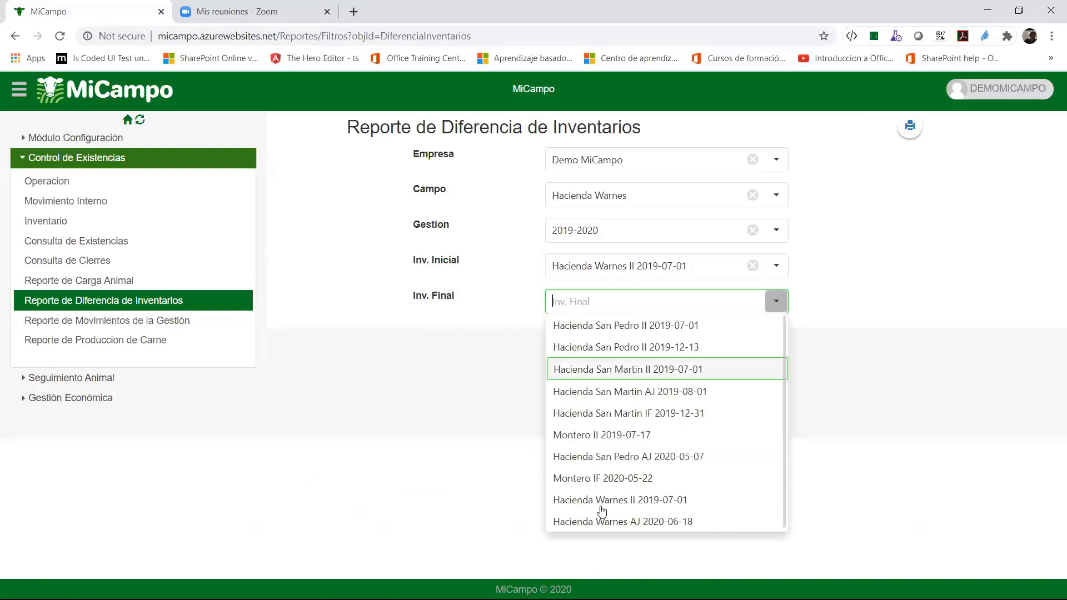
{"action": "left_click", "coordinate": [666, 526]}
{"action": "left_click", "coordinate": [912, 130]}
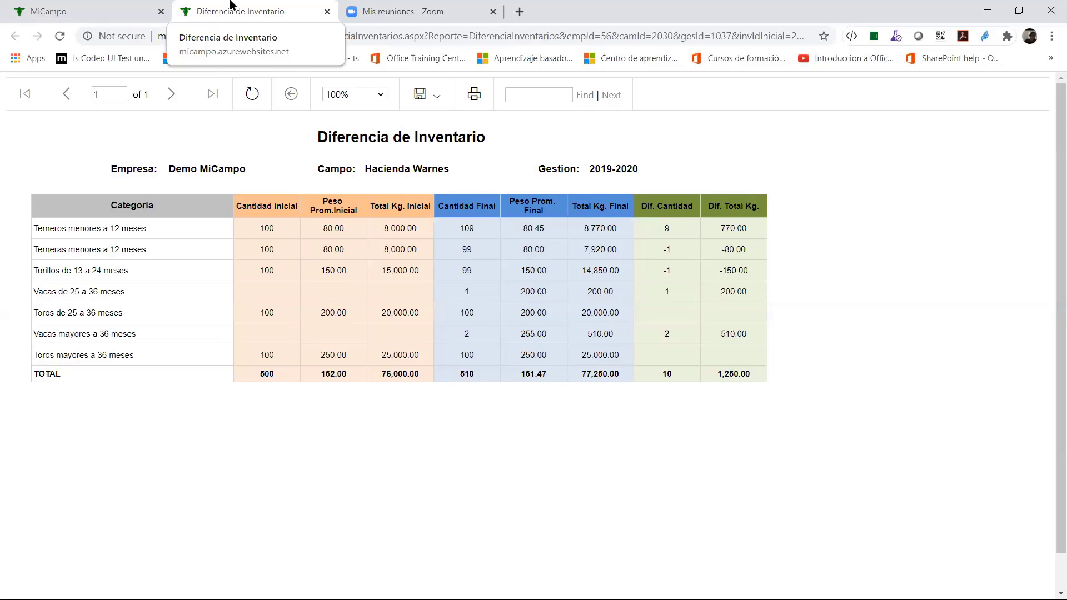
{"action": "left_click", "coordinate": [327, 13]}
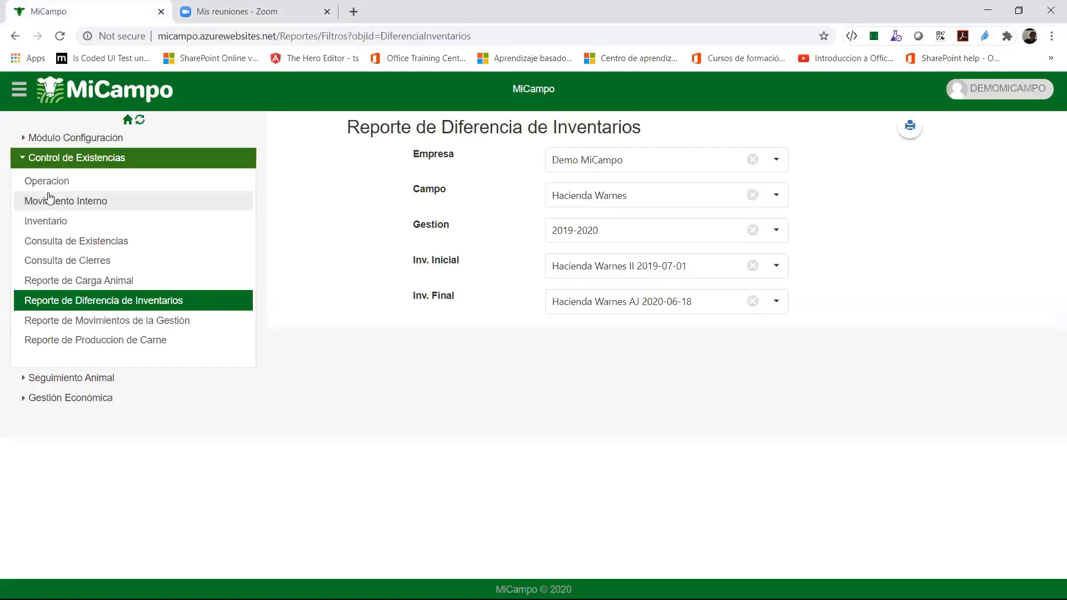
Open Reporte de Produccion de Carne and set Empresa to Demo MiCampo, Campo to Hacienda Warnes and Gestion to 2019-2020.
{"action": "left_click", "coordinate": [105, 346]}
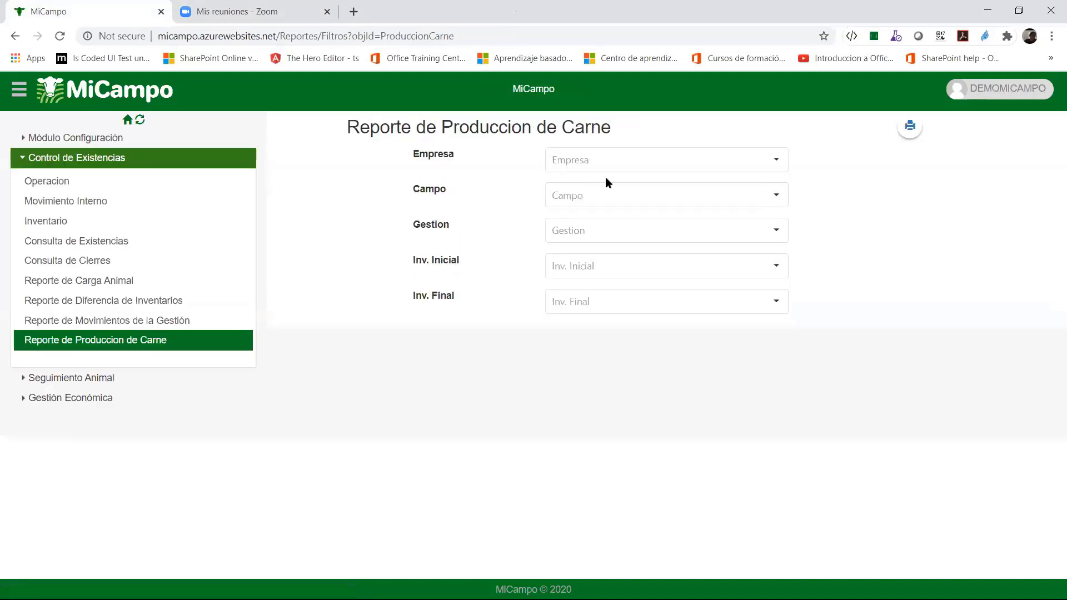
{"action": "left_click", "coordinate": [779, 162]}
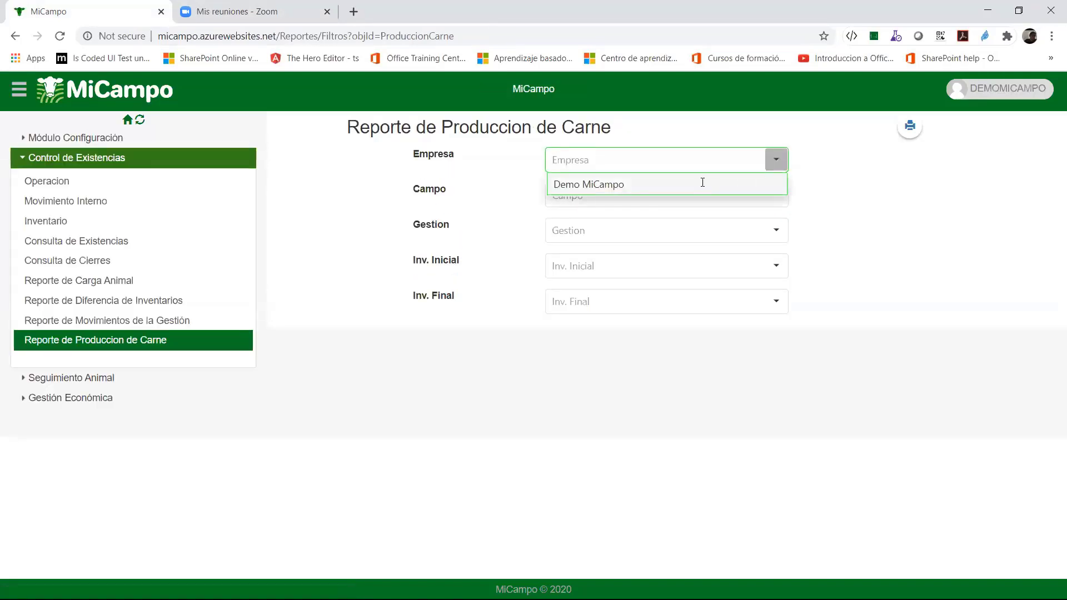
{"action": "left_click", "coordinate": [702, 183]}
{"action": "left_click", "coordinate": [615, 284]}
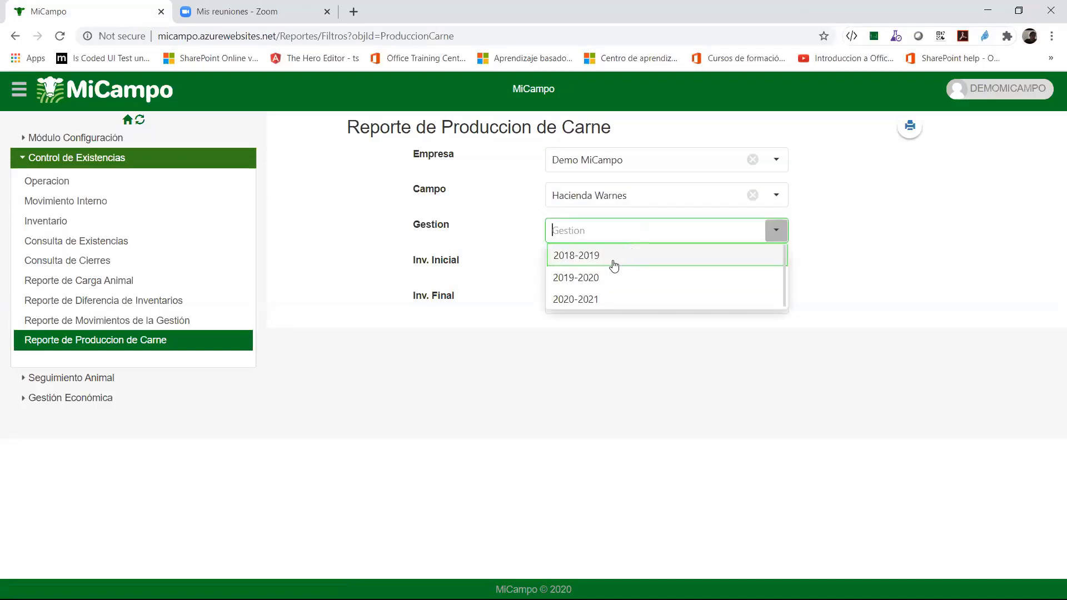
{"action": "left_click", "coordinate": [591, 277]}
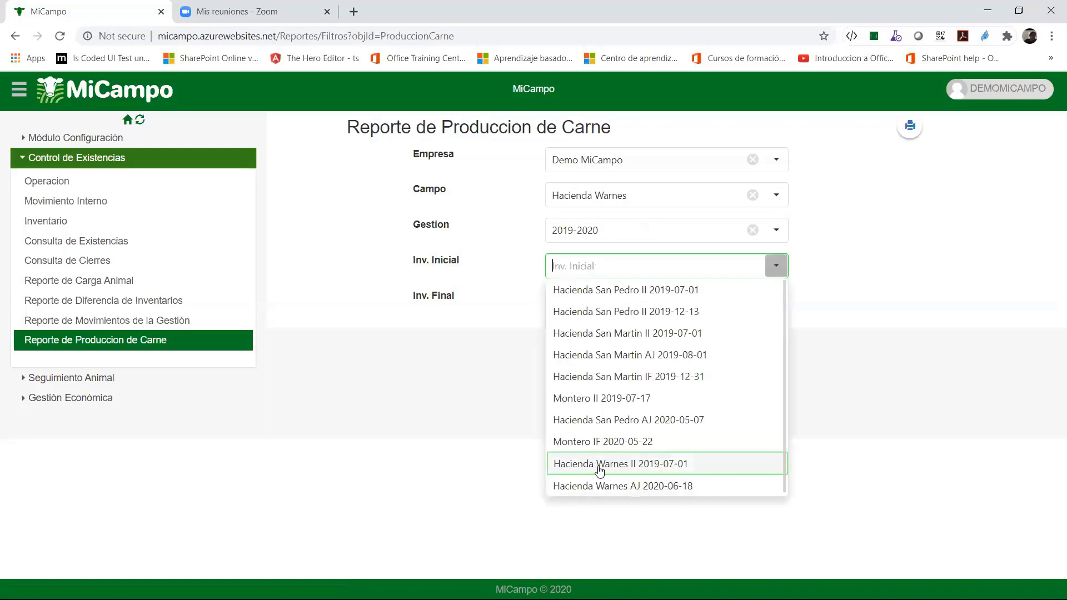
Generate and review the meat production report with Inv. Inicial Hacienda Warnes II 2019-07-01 and Inv. Final Hacienda Warnes AJ 2020-06-18.
{"action": "left_click", "coordinate": [594, 464]}
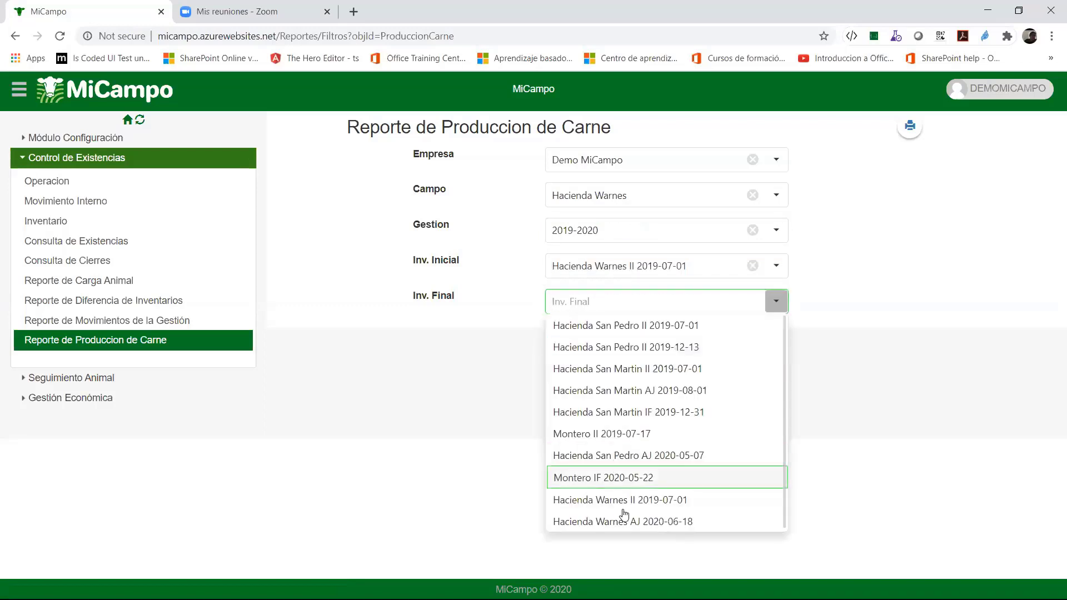
{"action": "left_click", "coordinate": [624, 521]}
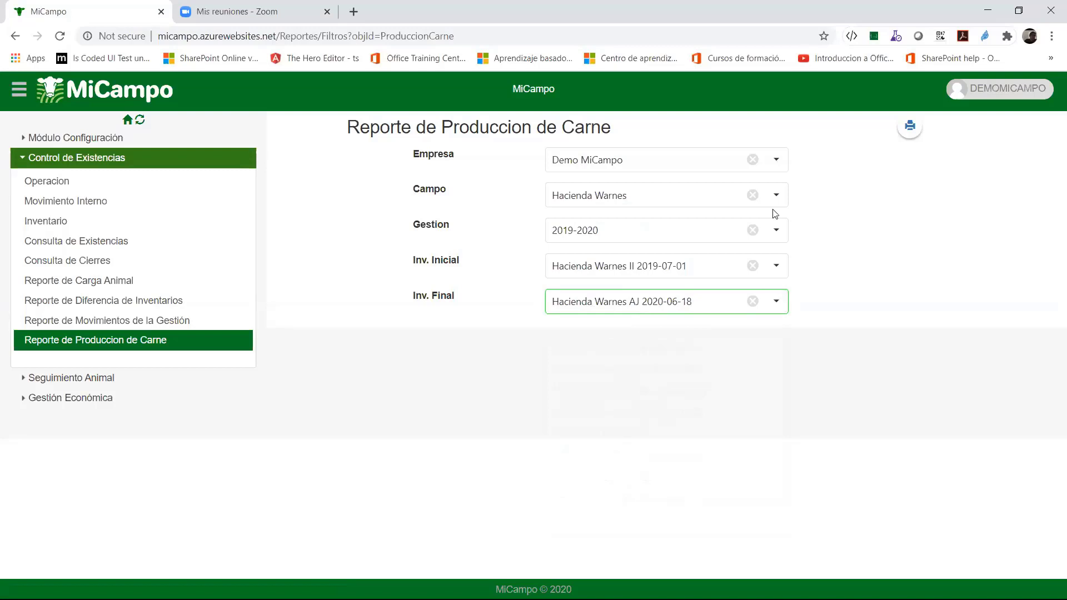
{"action": "left_click", "coordinate": [906, 130]}
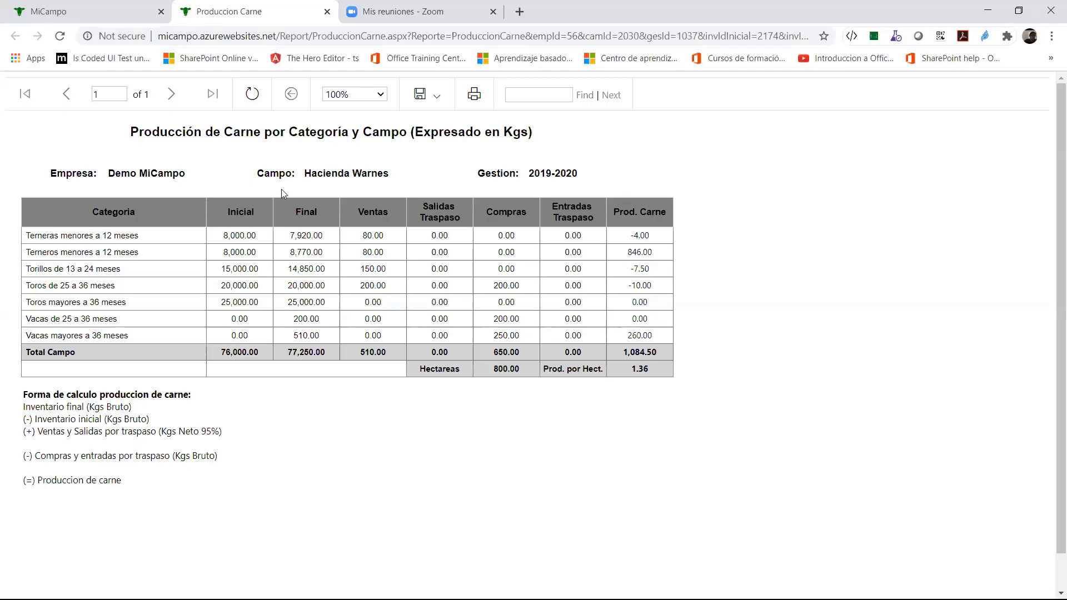
{"action": "scroll", "coordinate": [428, 198], "scroll_direction": "down", "scroll_amount": 1}
{"action": "scroll", "coordinate": [429, 199], "scroll_direction": "up", "scroll_amount": 1}
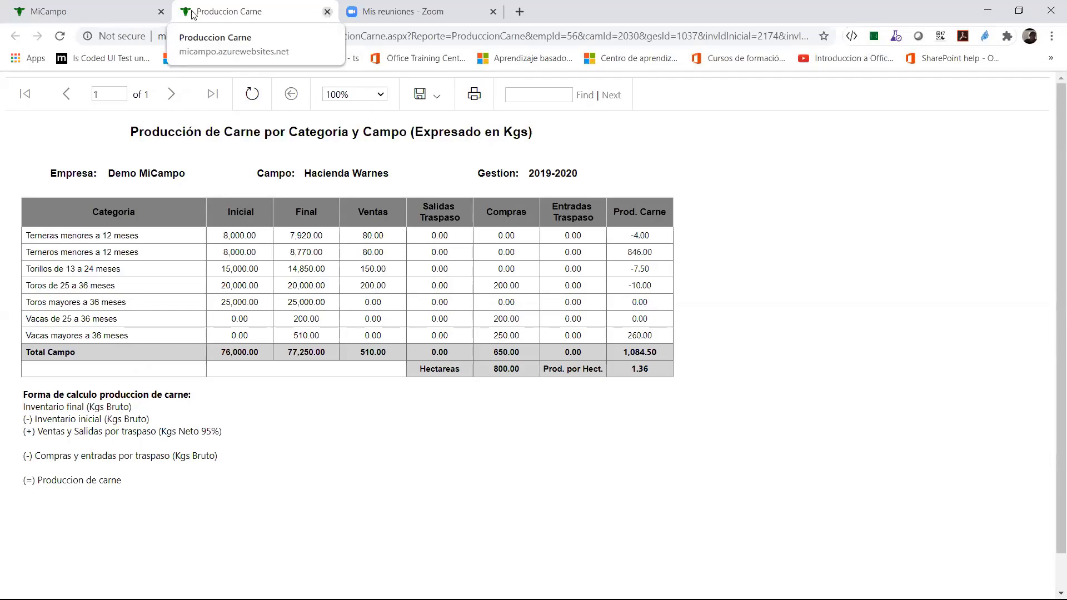
Return to MiCampo, open Operacion under Control de Existencias, and search the operations with Campo set to Hacienda Warnes.
{"action": "left_click", "coordinate": [98, 10]}
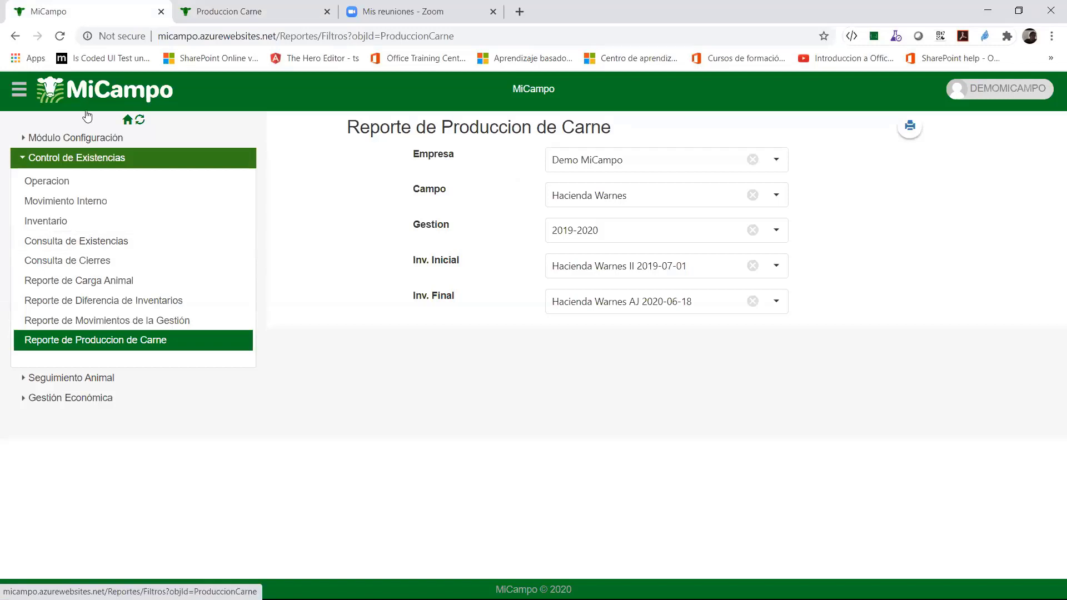
{"action": "left_click", "coordinate": [124, 189]}
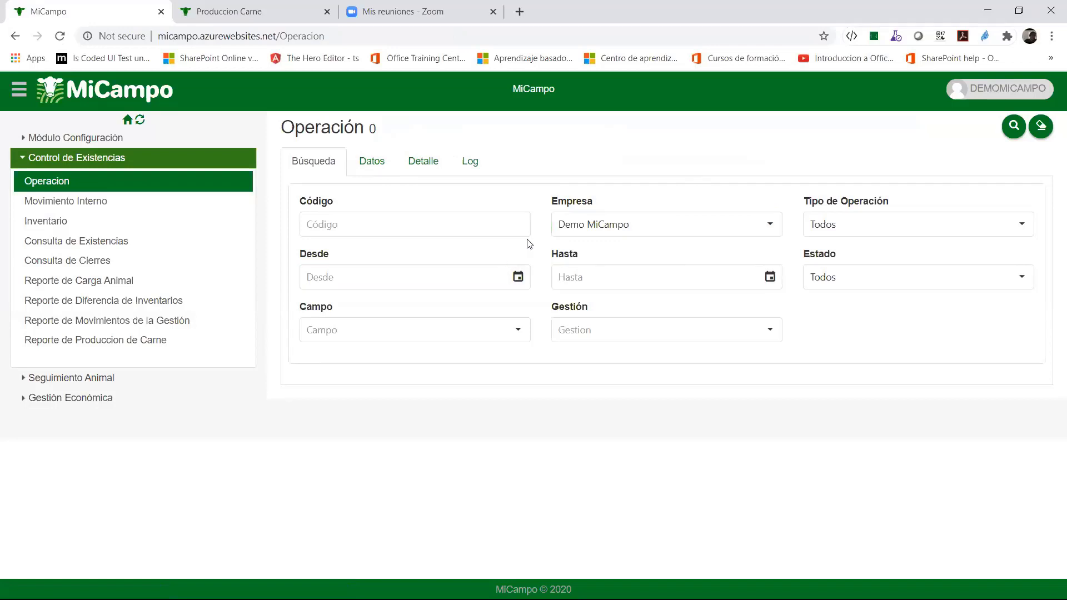
{"action": "left_click", "coordinate": [516, 332]}
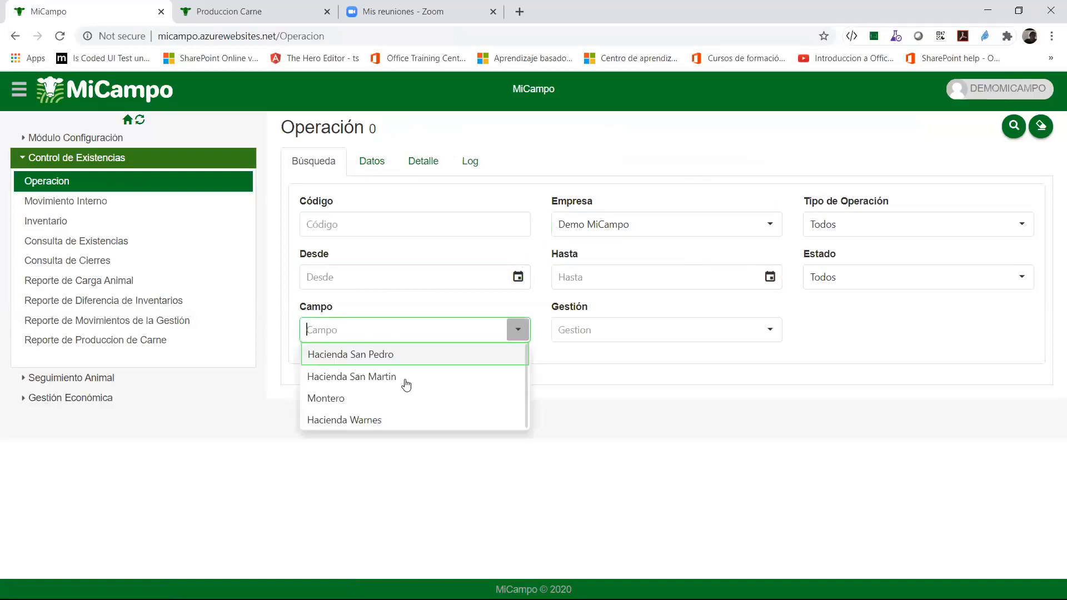
{"action": "left_click", "coordinate": [382, 424]}
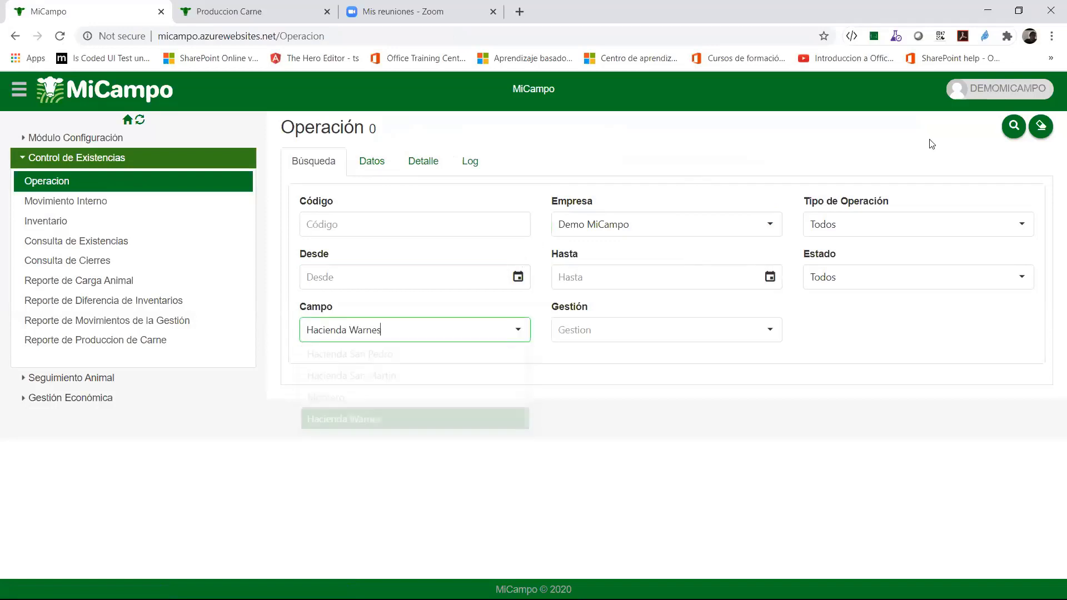
{"action": "left_click", "coordinate": [1014, 126]}
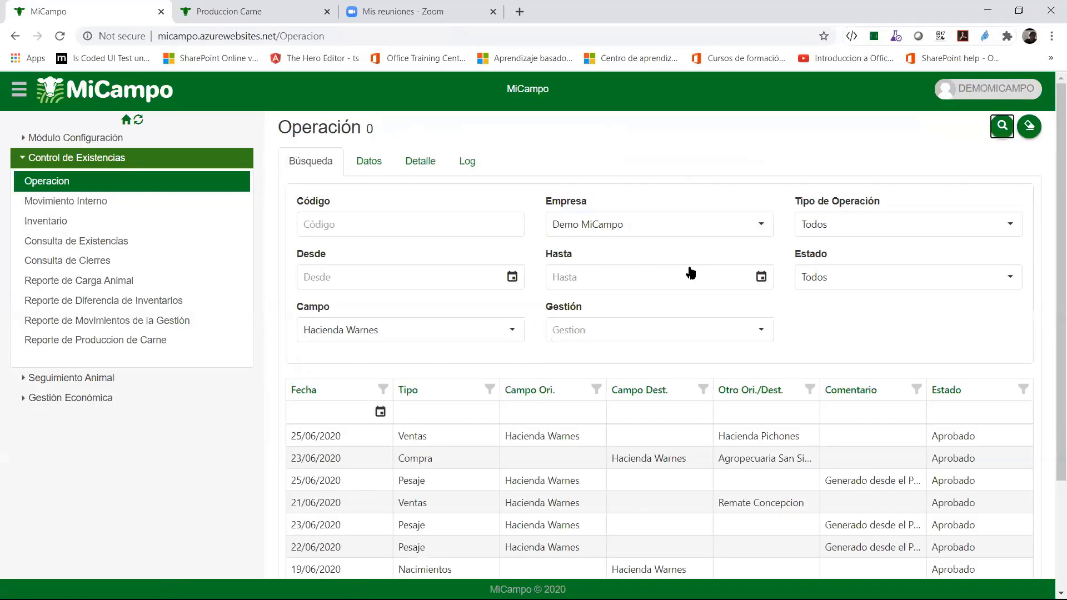
Review the operations found and filter the Tipo column to show only Compra.
{"action": "scroll", "coordinate": [614, 283], "scroll_direction": "down", "scroll_amount": 3}
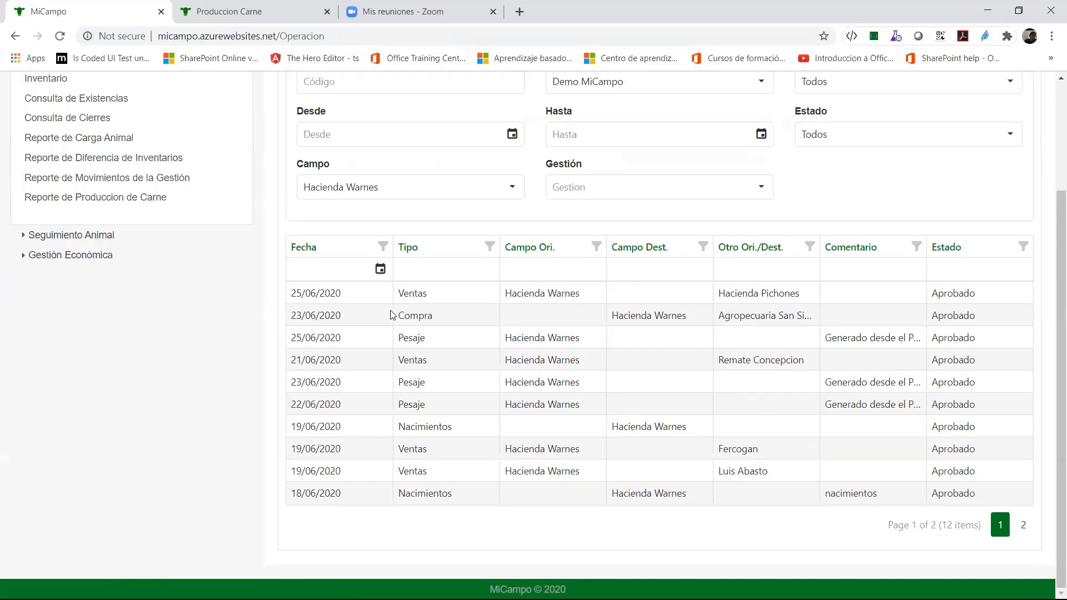
{"action": "scroll", "coordinate": [473, 303], "scroll_direction": "up", "scroll_amount": 3}
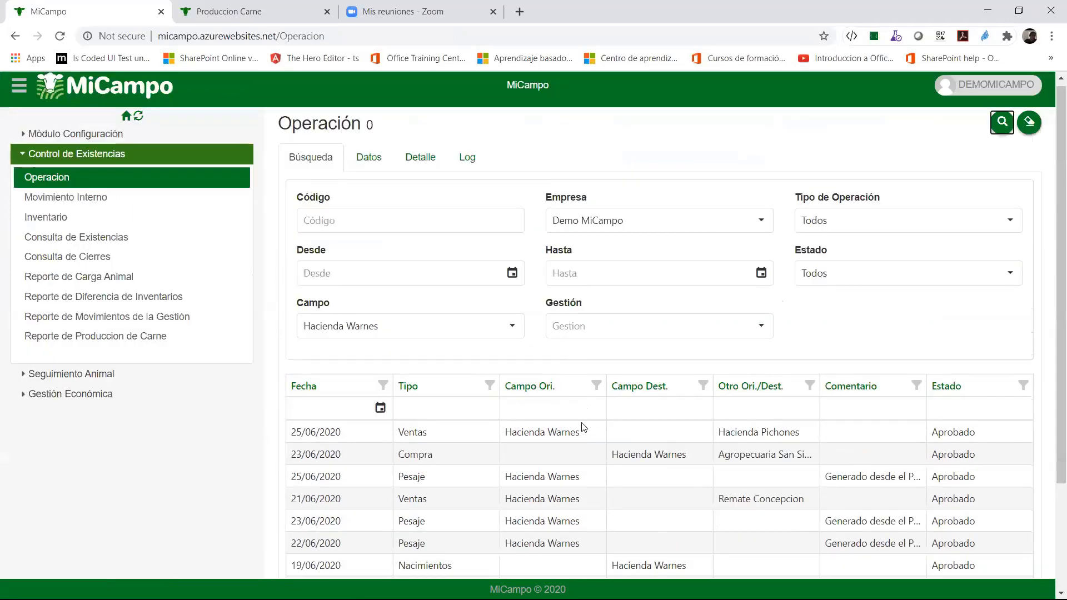
{"action": "scroll", "coordinate": [584, 425], "scroll_direction": "down", "scroll_amount": 3}
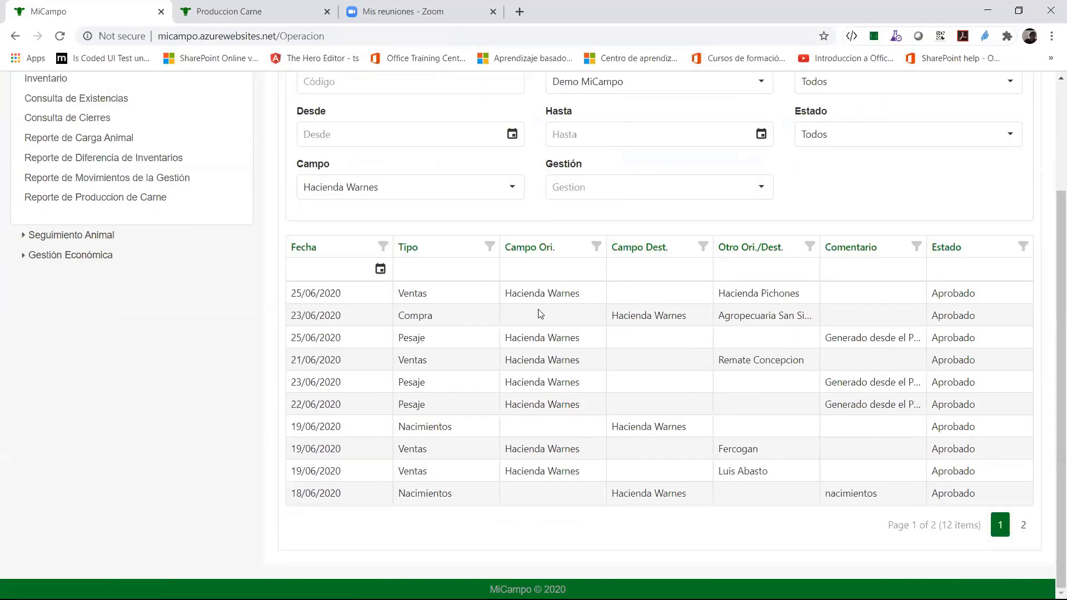
{"action": "left_click", "coordinate": [494, 270]}
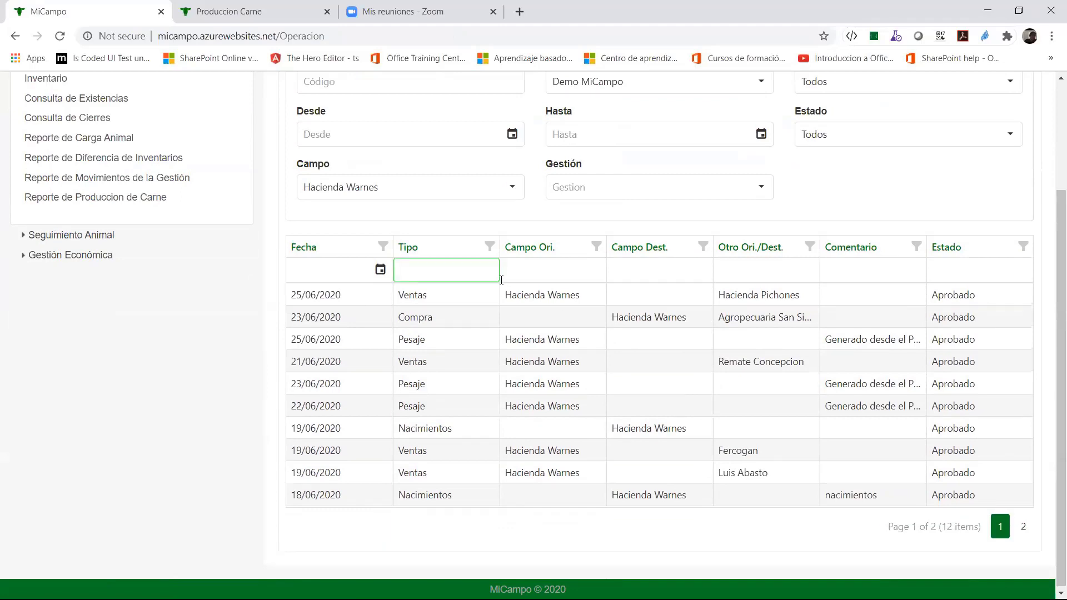
{"action": "left_click", "coordinate": [489, 247]}
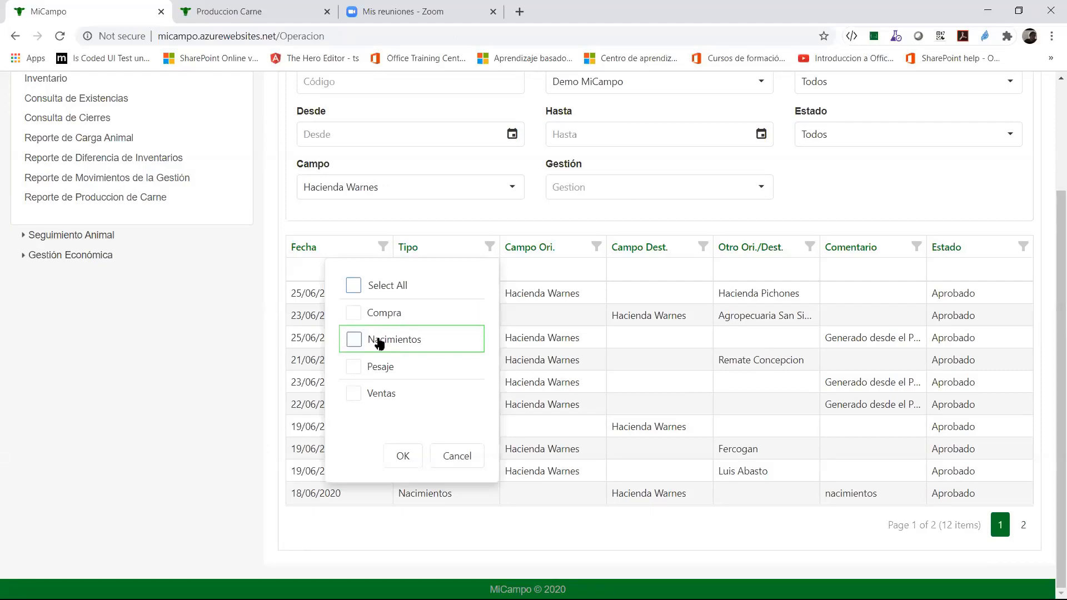
{"action": "left_click", "coordinate": [353, 313]}
{"action": "left_click", "coordinate": [403, 456]}
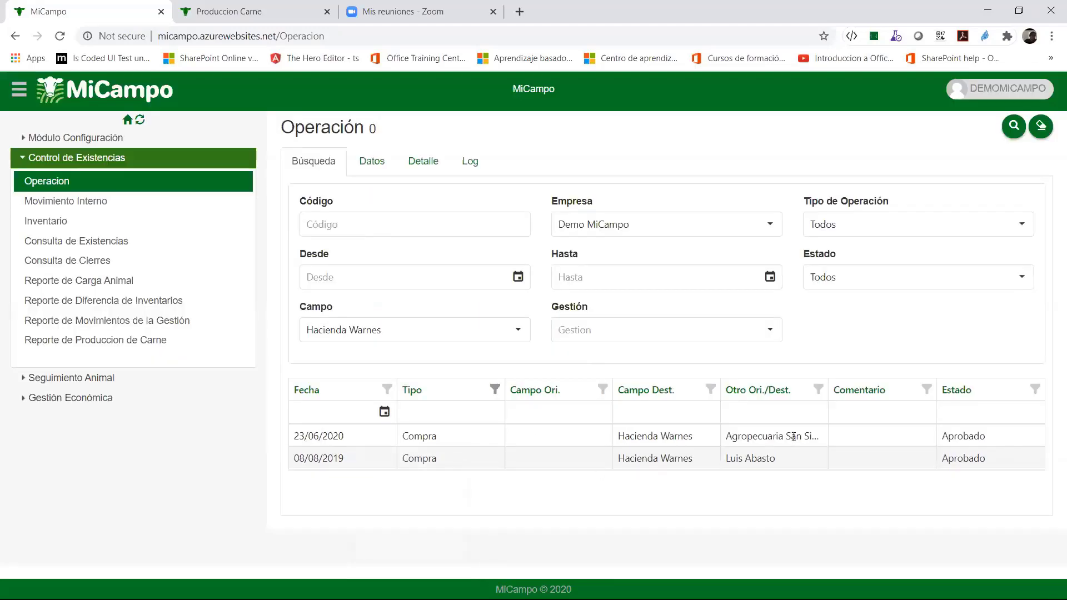
Filter the Otro Ori./Dest. column of the purchase operations by Agropecuaria San Simon.
{"action": "left_click", "coordinate": [819, 389]}
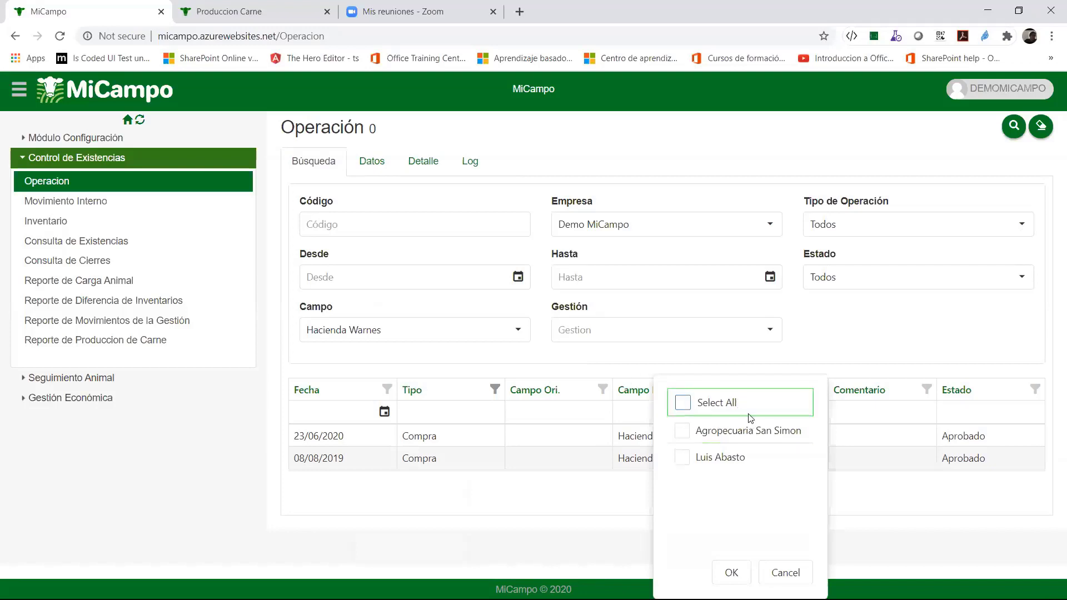
{"action": "left_click", "coordinate": [685, 433]}
{"action": "left_click", "coordinate": [730, 573]}
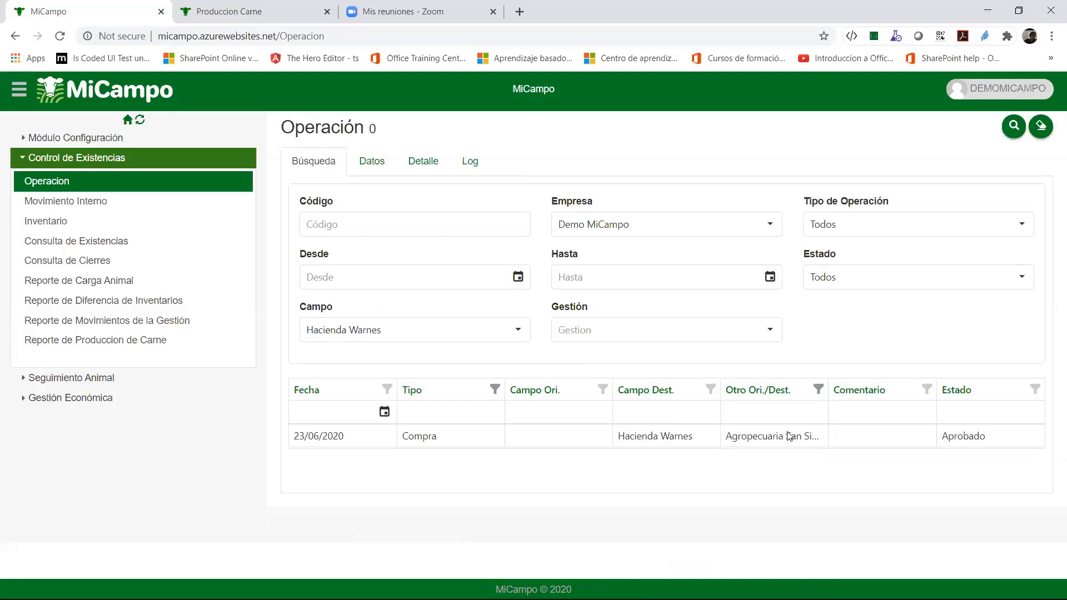
Remove the filters on the Otro Ori./Dest. and Tipo columns by selecting all their values.
{"action": "left_click", "coordinate": [817, 389]}
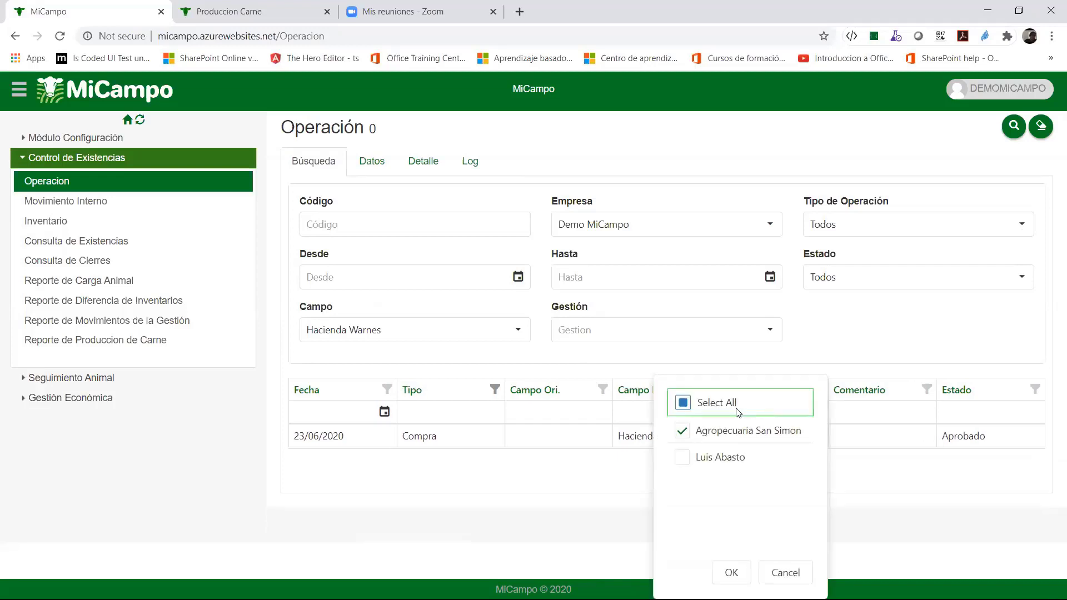
{"action": "left_click", "coordinate": [739, 410]}
{"action": "key", "text": "Return"}
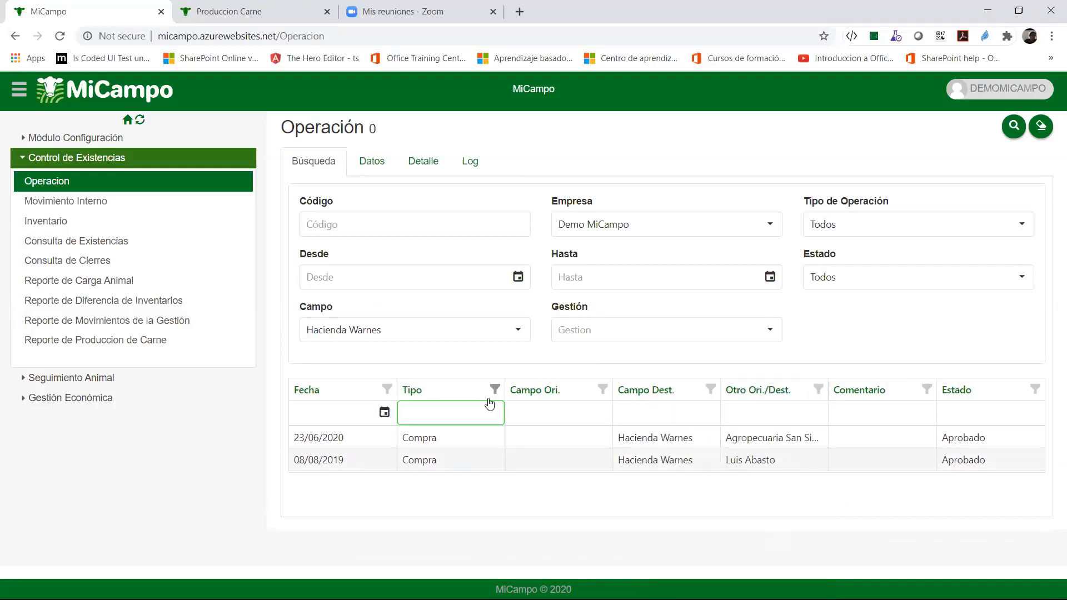
{"action": "left_click", "coordinate": [494, 389]}
{"action": "left_click", "coordinate": [391, 401]}
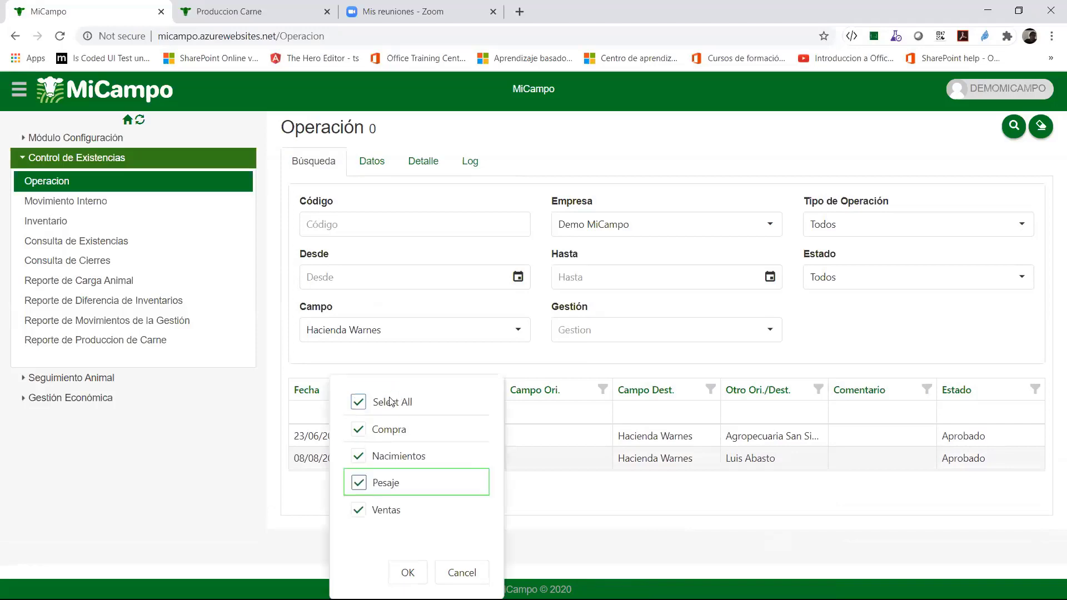
{"action": "left_click", "coordinate": [408, 572]}
Filter the operations by the text "pesa" in the Tipo column, then clear that filter.
{"action": "scroll", "coordinate": [655, 323], "scroll_direction": "down", "scroll_amount": 3}
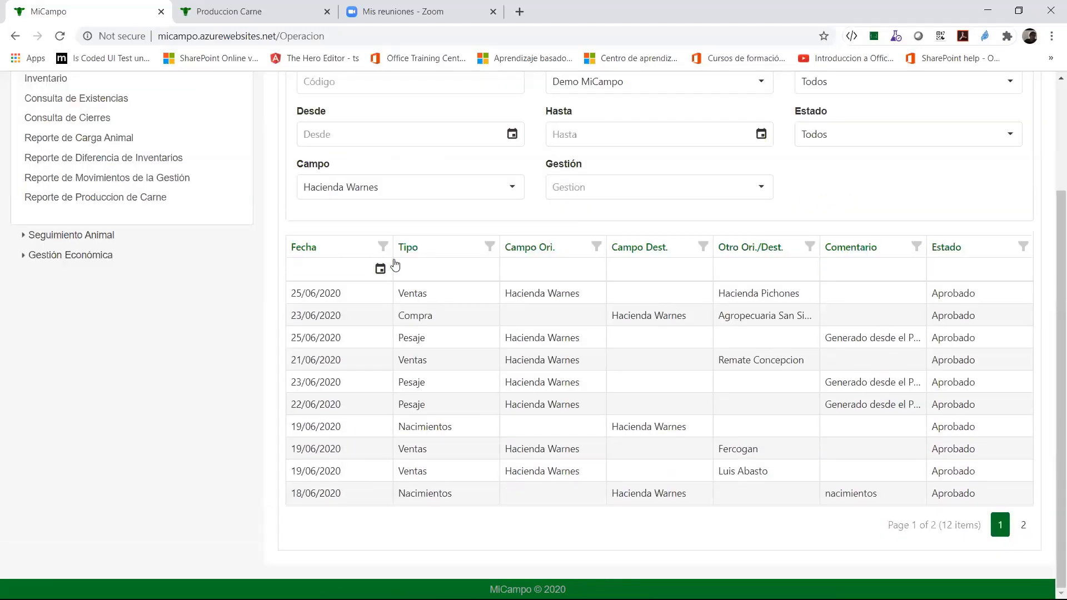
{"action": "left_click", "coordinate": [487, 267]}
{"action": "type", "text": "pesa"}
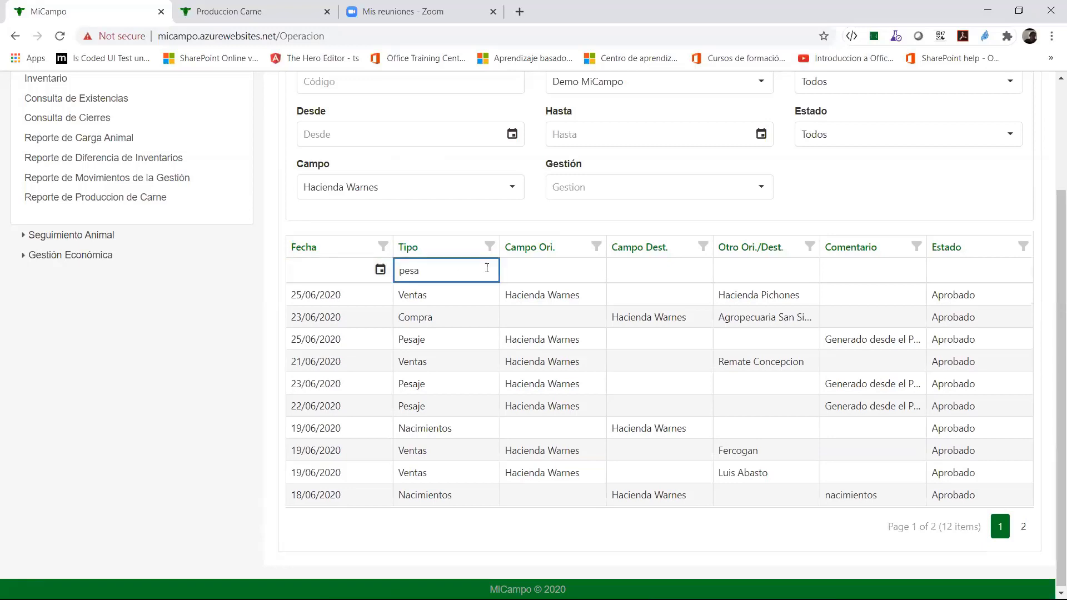
{"action": "key", "text": "Return"}
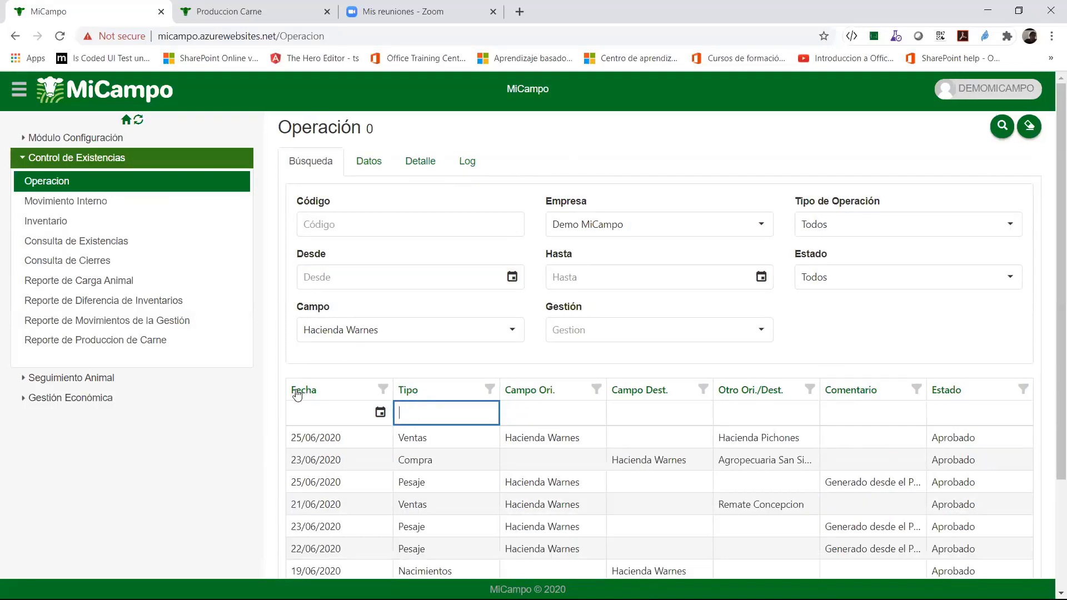
Sort the Hacienda Warnes operations by Fecha in ascending order.
{"action": "scroll", "coordinate": [539, 346], "scroll_direction": "down", "scroll_amount": 1}
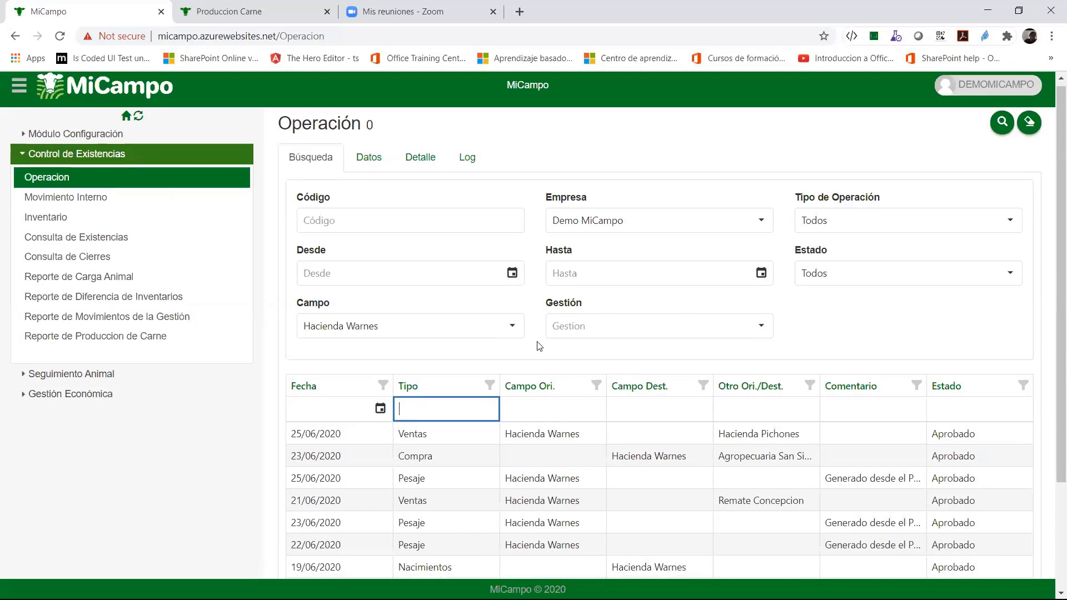
{"action": "scroll", "coordinate": [326, 265], "scroll_direction": "down", "scroll_amount": 3}
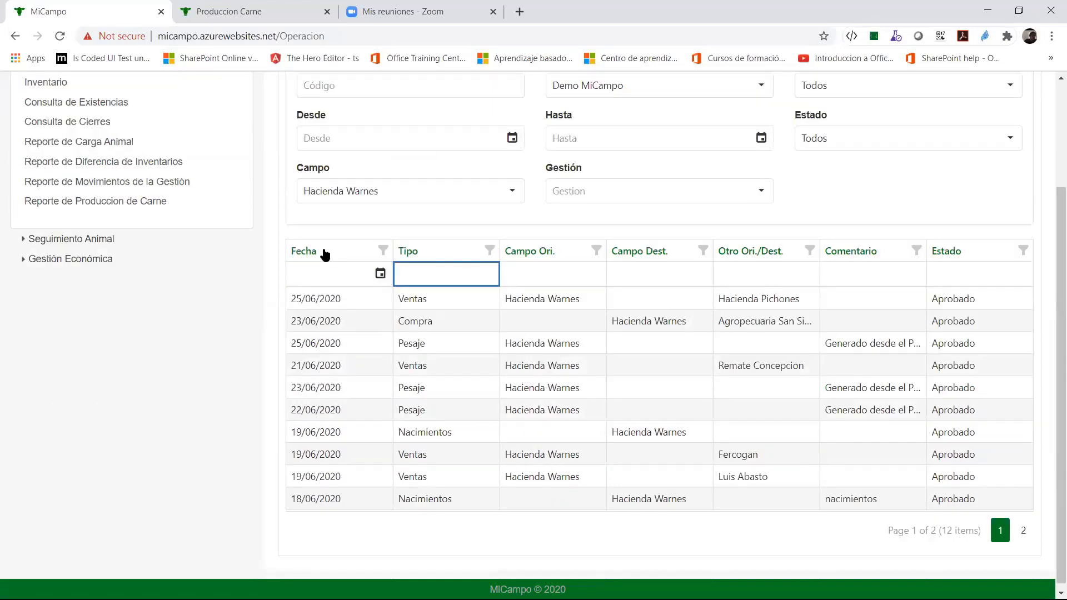
{"action": "left_click", "coordinate": [308, 255]}
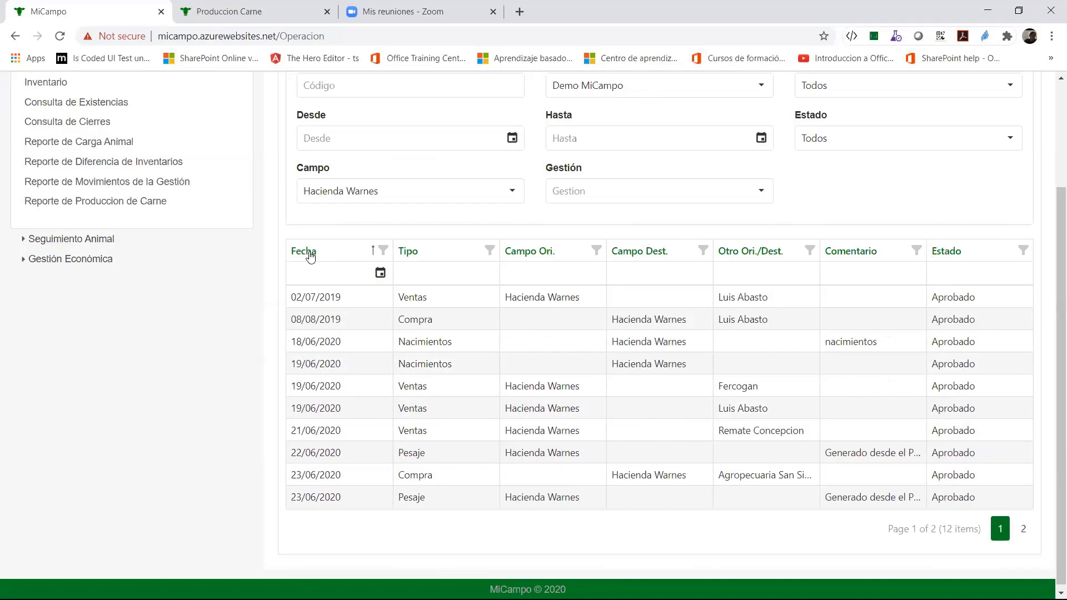
Sort the Hacienda Warnes operations by Fecha in descending order and open the Fecha column's calendar filter without picking a date.
{"action": "left_click", "coordinate": [311, 255]}
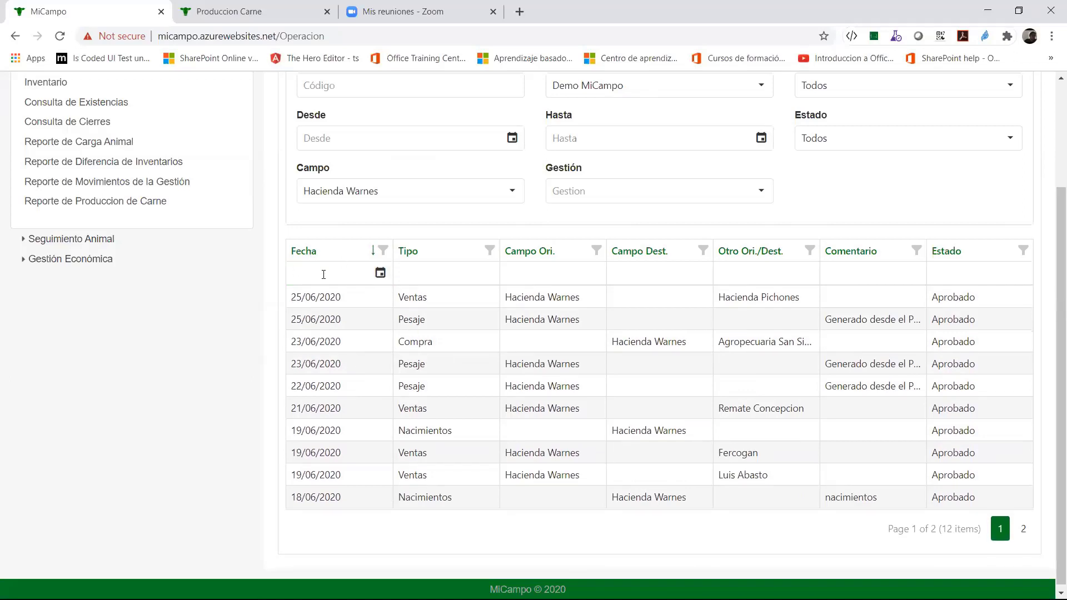
{"action": "left_click", "coordinate": [380, 273]}
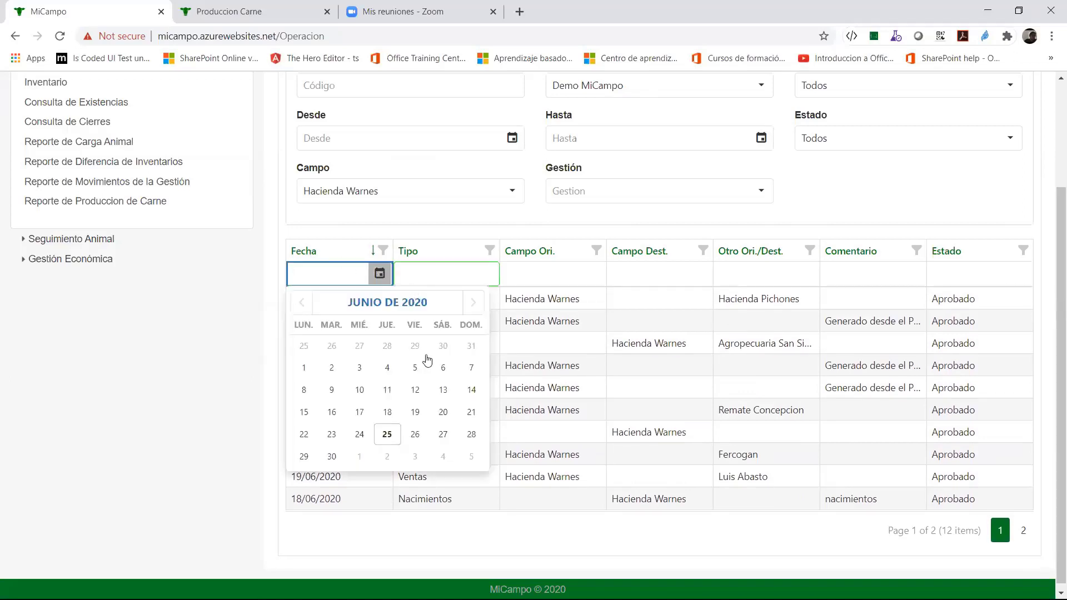
{"action": "left_click", "coordinate": [904, 339]}
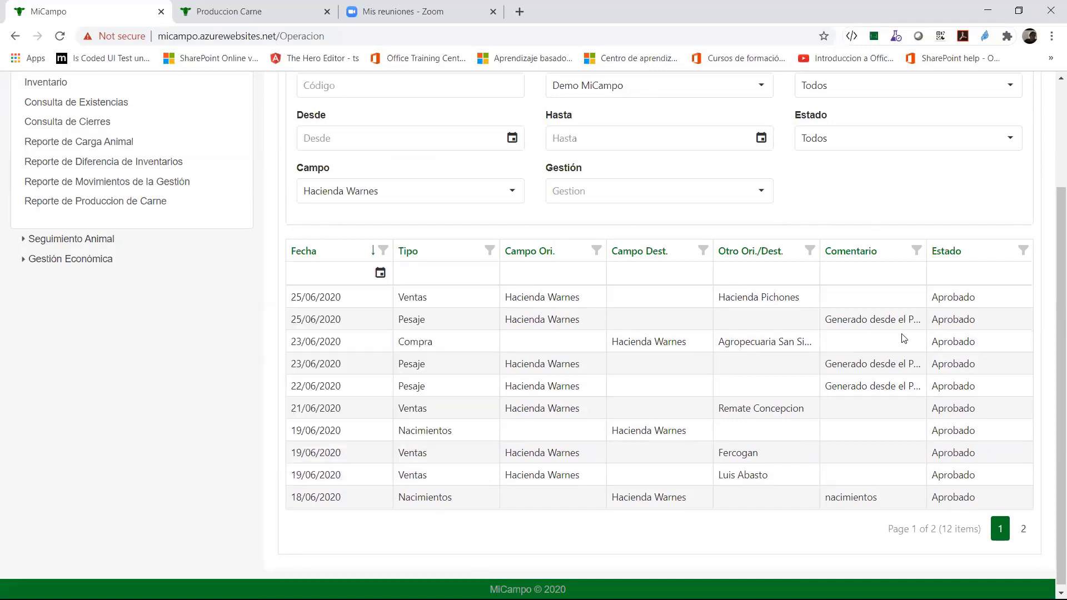
View the second page of the operations list and return to the first page.
{"action": "scroll", "coordinate": [904, 339], "scroll_direction": "up", "scroll_amount": 2}
{"action": "scroll", "coordinate": [904, 340], "scroll_direction": "down", "scroll_amount": 3}
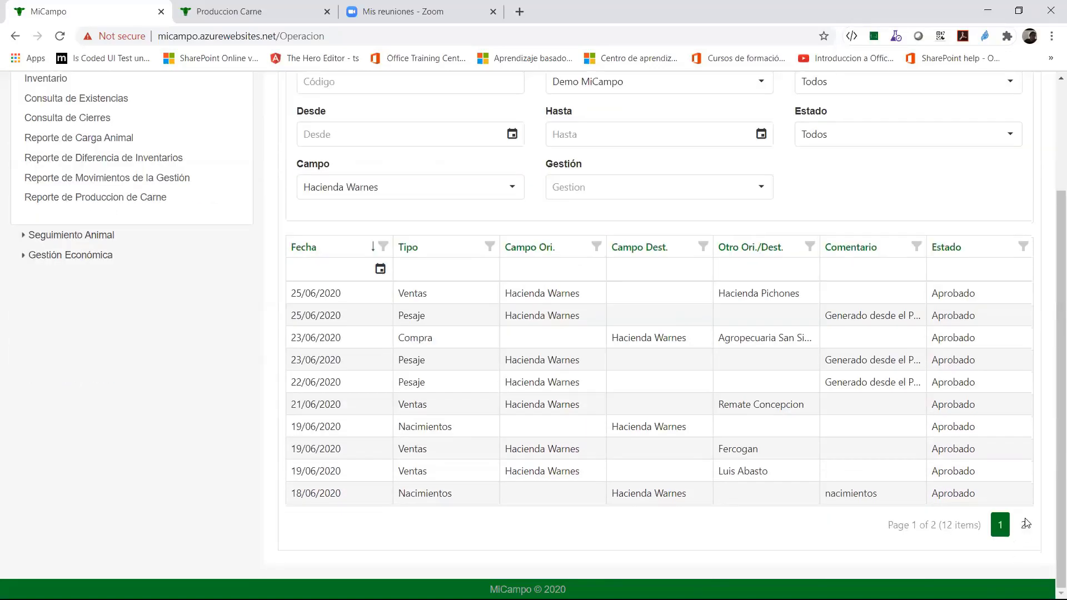
{"action": "left_click", "coordinate": [1026, 525]}
{"action": "left_click", "coordinate": [1004, 524]}
{"action": "scroll", "coordinate": [417, 295], "scroll_direction": "up", "scroll_amount": 3}
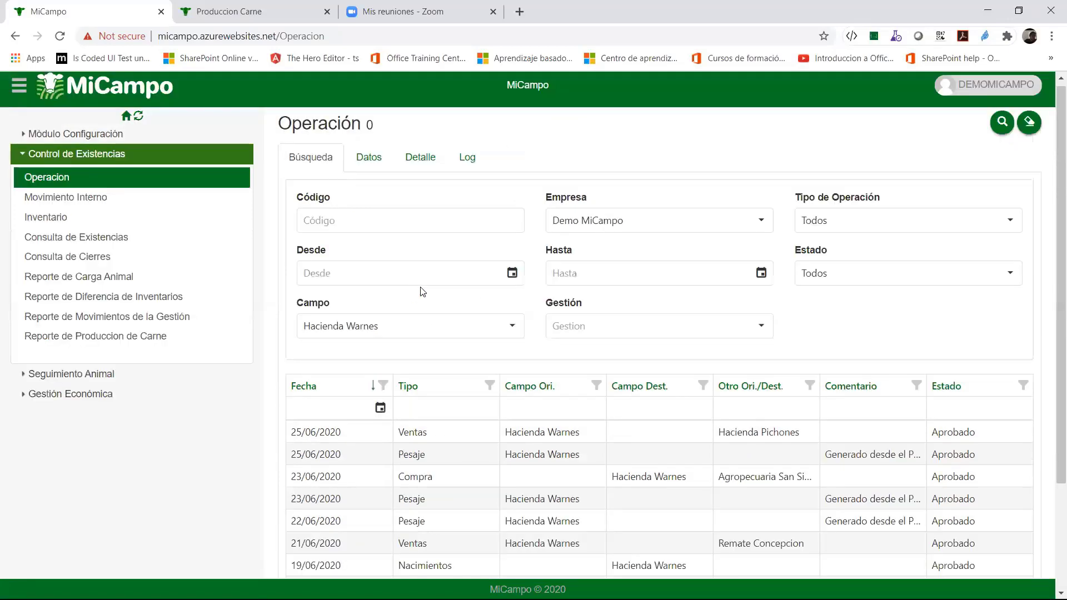
Start a new operation for Gestión 2019-2020 with the operation date 25/06/2020.
{"action": "left_click", "coordinate": [389, 155]}
{"action": "left_click", "coordinate": [948, 125]}
{"action": "scroll", "coordinate": [487, 188], "scroll_direction": "down", "scroll_amount": 1}
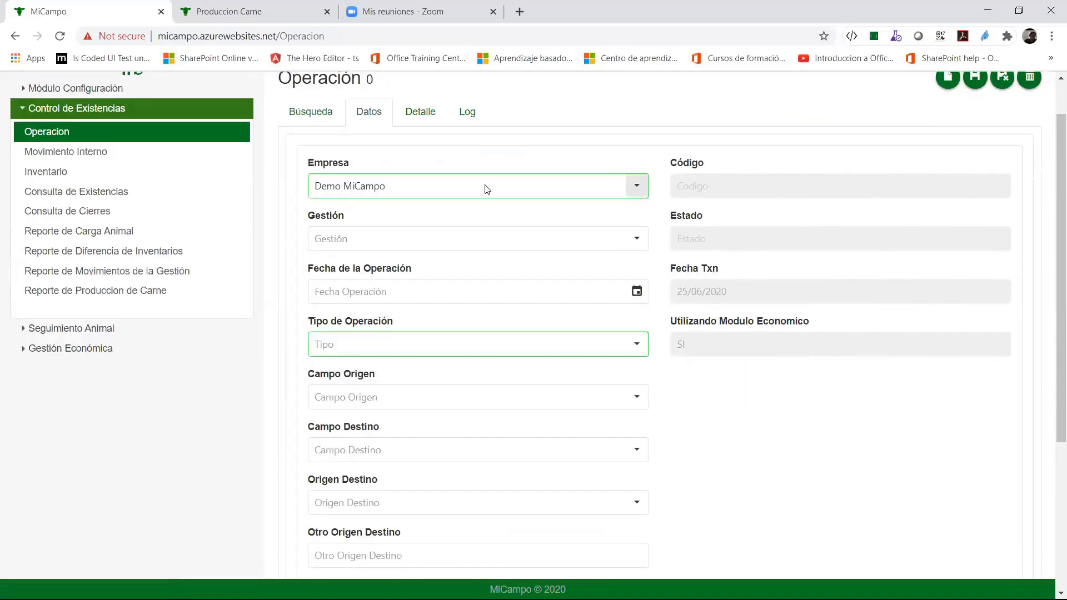
{"action": "left_click", "coordinate": [645, 218]}
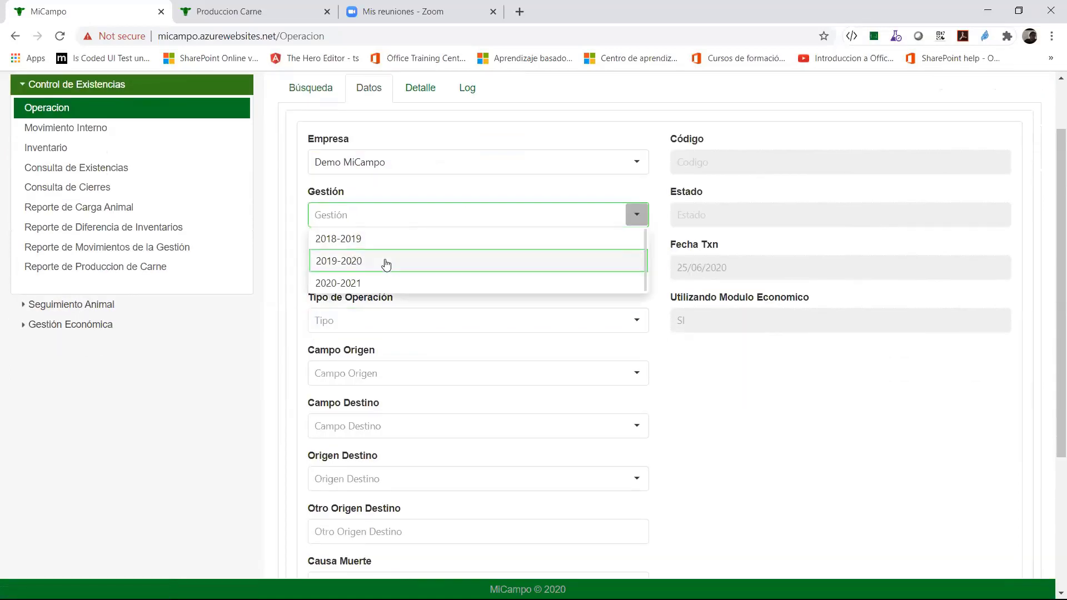
{"action": "left_click", "coordinate": [386, 261]}
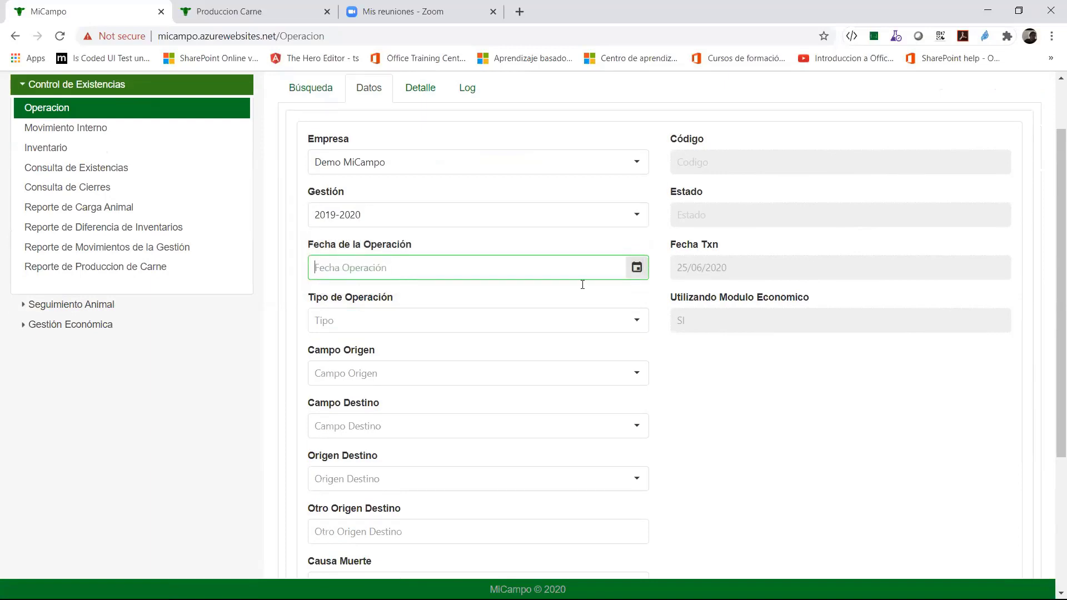
{"action": "left_click", "coordinate": [636, 267]}
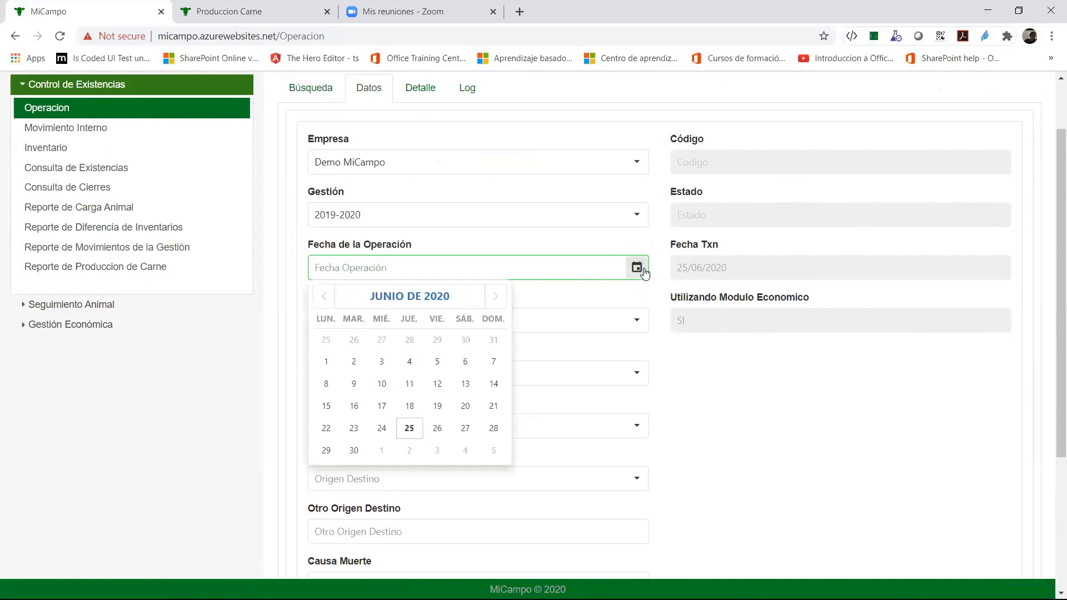
{"action": "left_click", "coordinate": [417, 420]}
Set the operation type to Ventas, with Hacienda Warnes as Campo Origen and Fercogan as Destino Externo.
{"action": "scroll", "coordinate": [633, 189], "scroll_direction": "down", "scroll_amount": 3}
{"action": "left_click", "coordinate": [637, 178]}
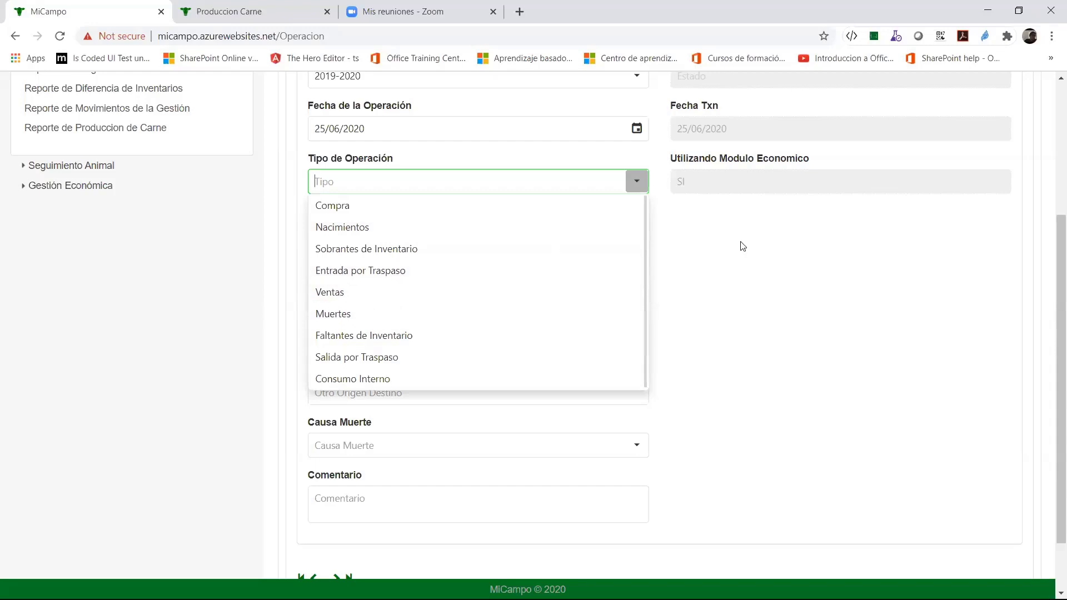
{"action": "left_click", "coordinate": [359, 296]}
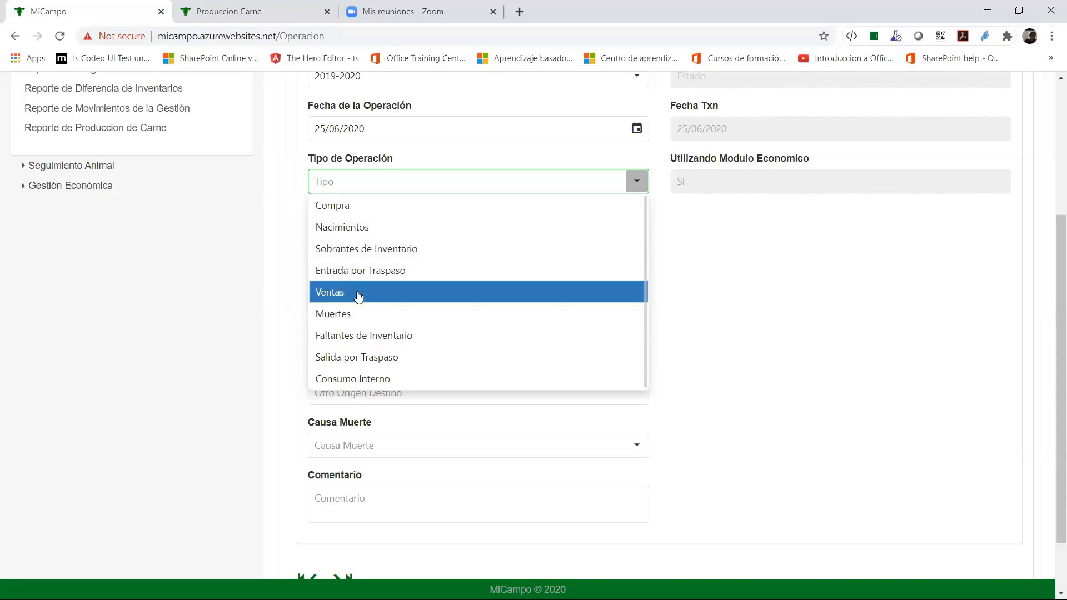
{"action": "left_click", "coordinate": [424, 157]}
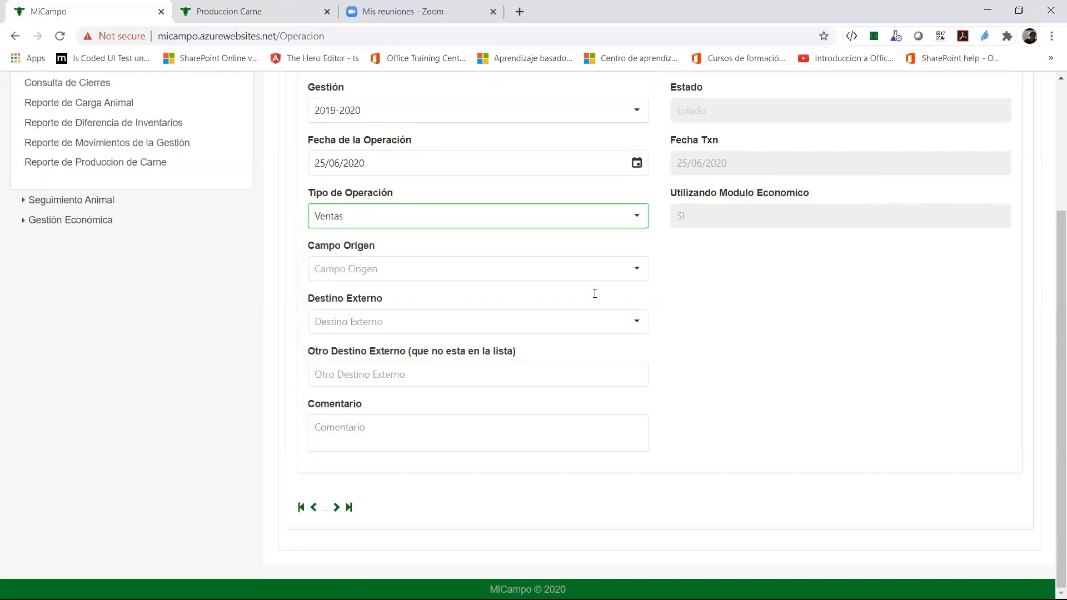
{"action": "left_click", "coordinate": [635, 269]}
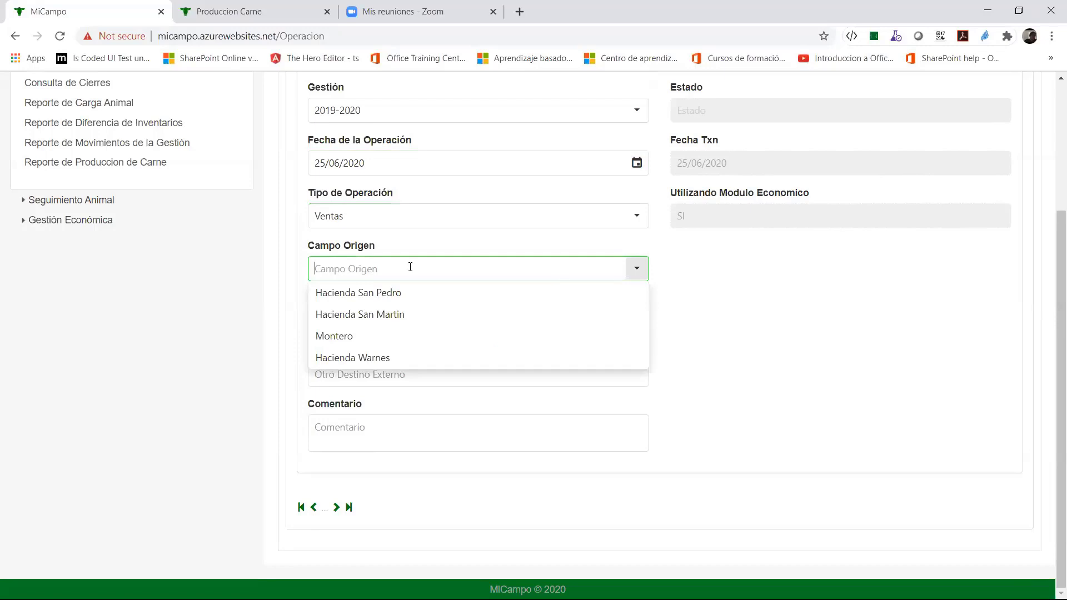
{"action": "left_click", "coordinate": [369, 359]}
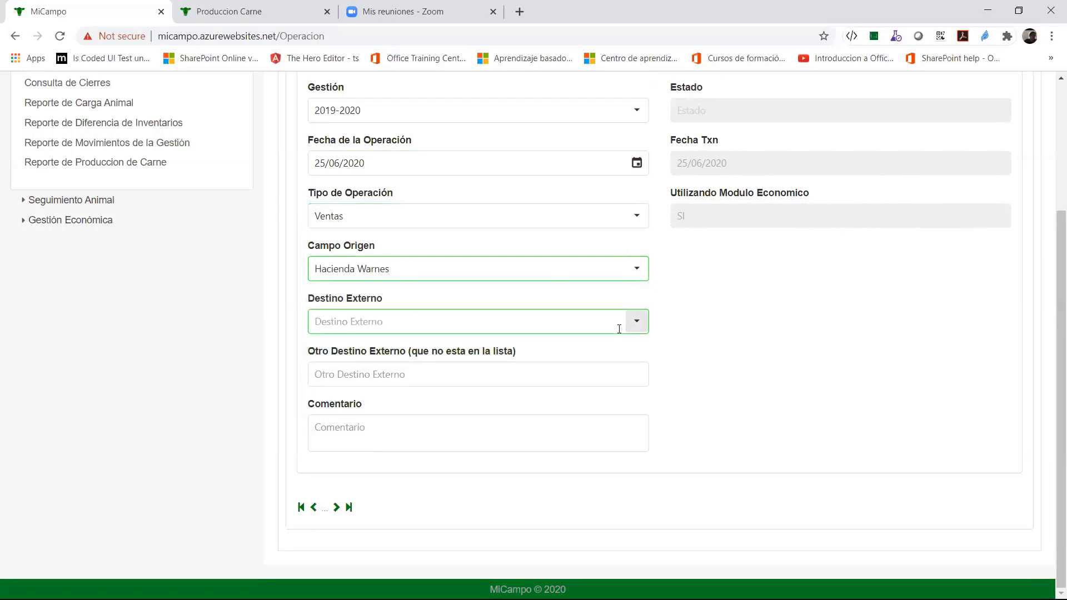
{"action": "left_click", "coordinate": [636, 321]}
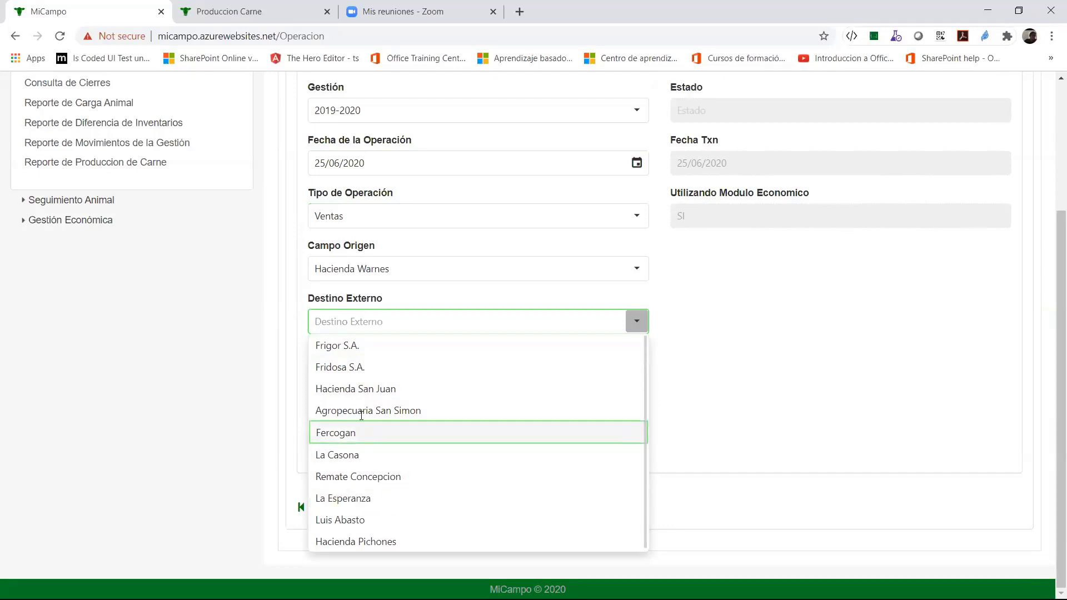
{"action": "left_click", "coordinate": [362, 433]}
{"action": "left_click", "coordinate": [370, 371]}
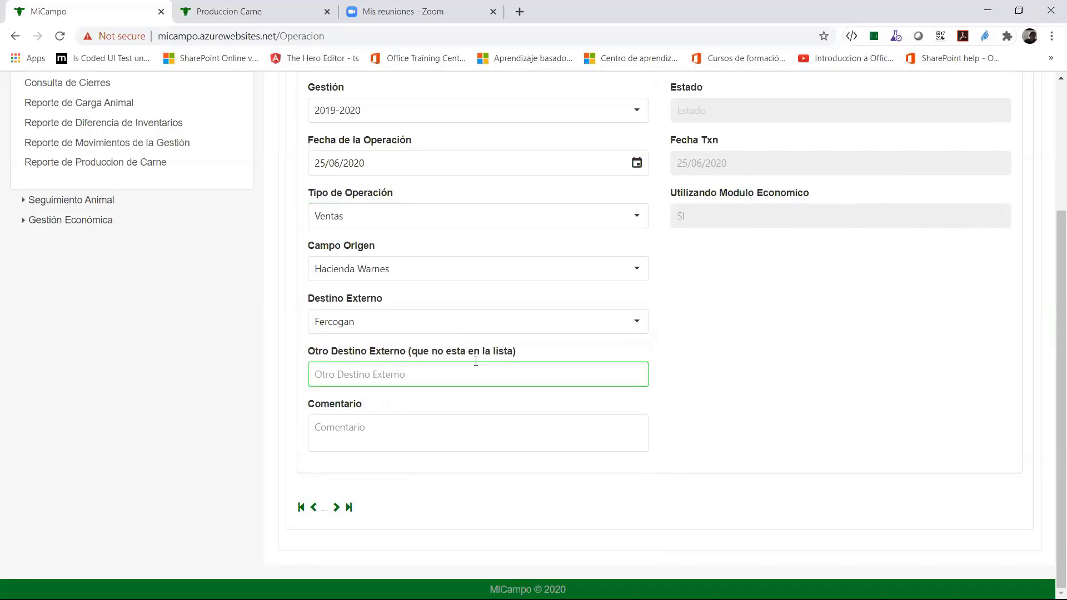
Save the new Ventas operation and open its Detalle section.
{"action": "scroll", "coordinate": [473, 365], "scroll_direction": "up", "scroll_amount": 3}
{"action": "scroll", "coordinate": [480, 351], "scroll_direction": "down", "scroll_amount": 1}
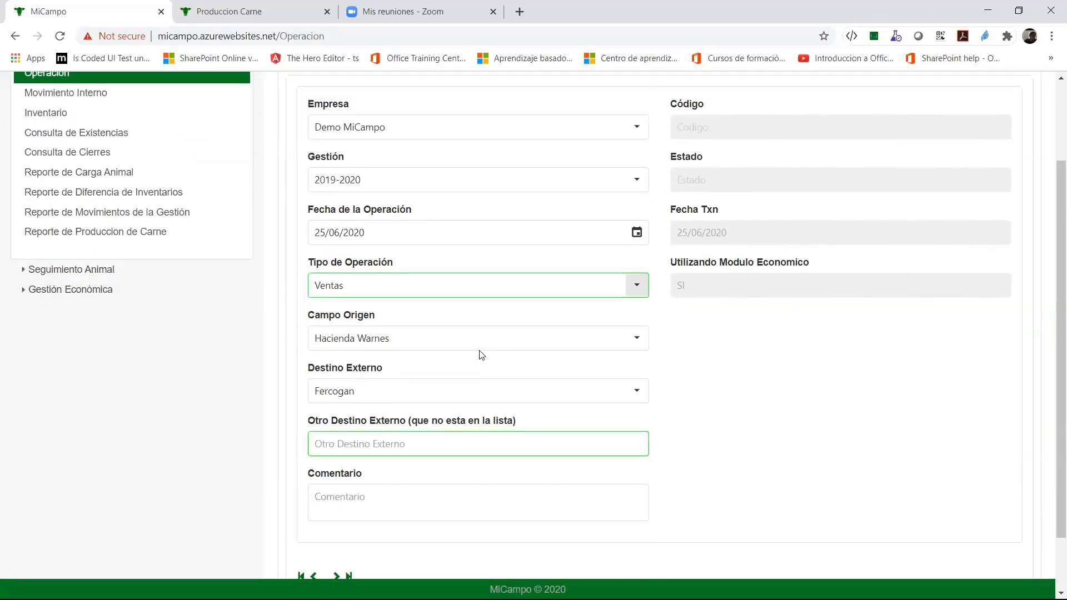
{"action": "scroll", "coordinate": [933, 232], "scroll_direction": "up", "scroll_amount": 2}
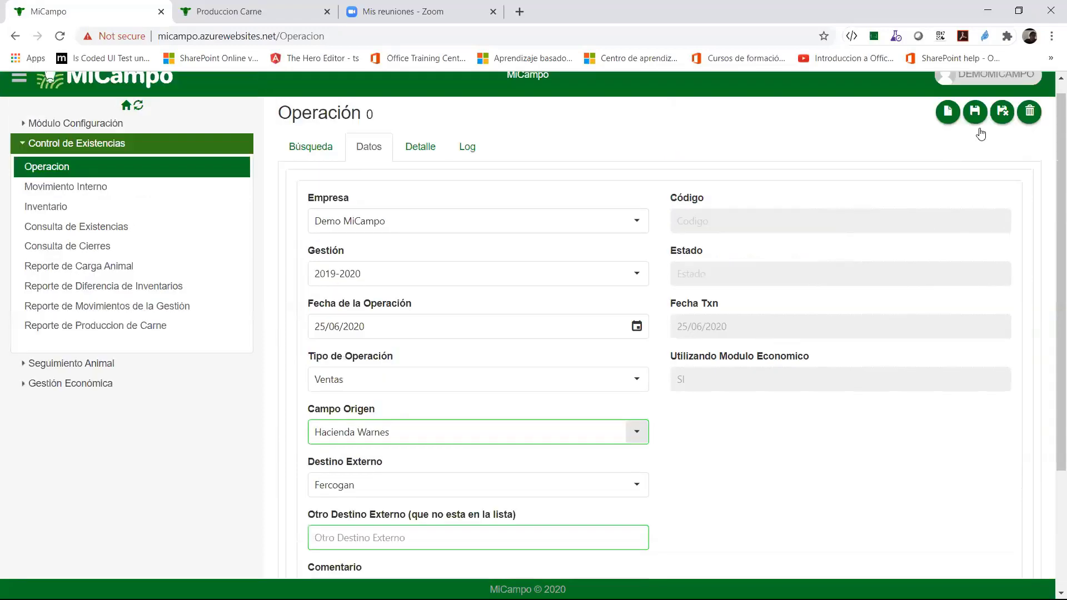
{"action": "left_click", "coordinate": [986, 126]}
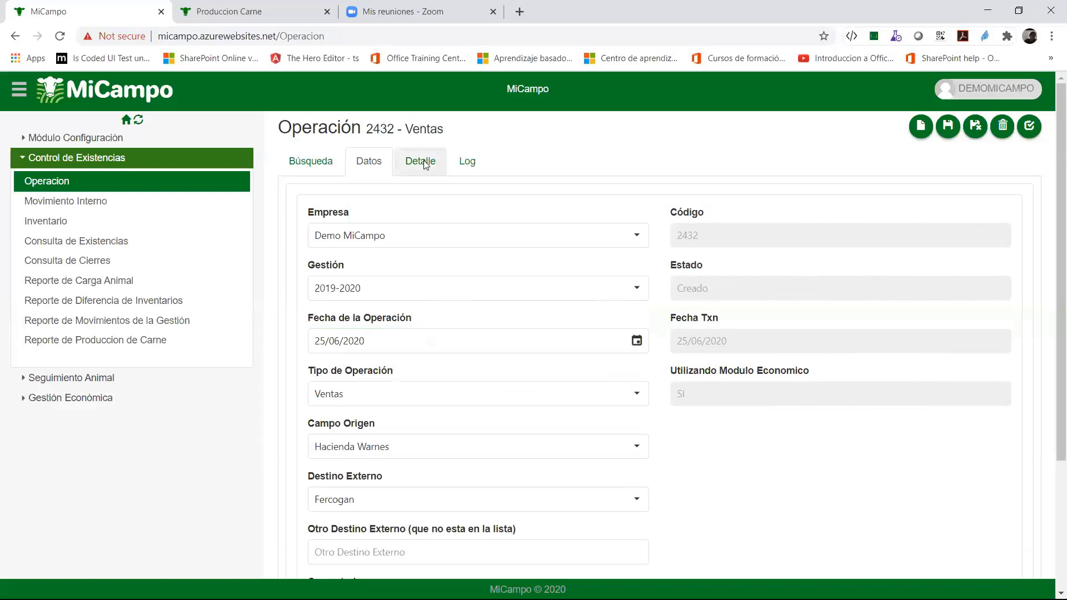
{"action": "left_click", "coordinate": [421, 161]}
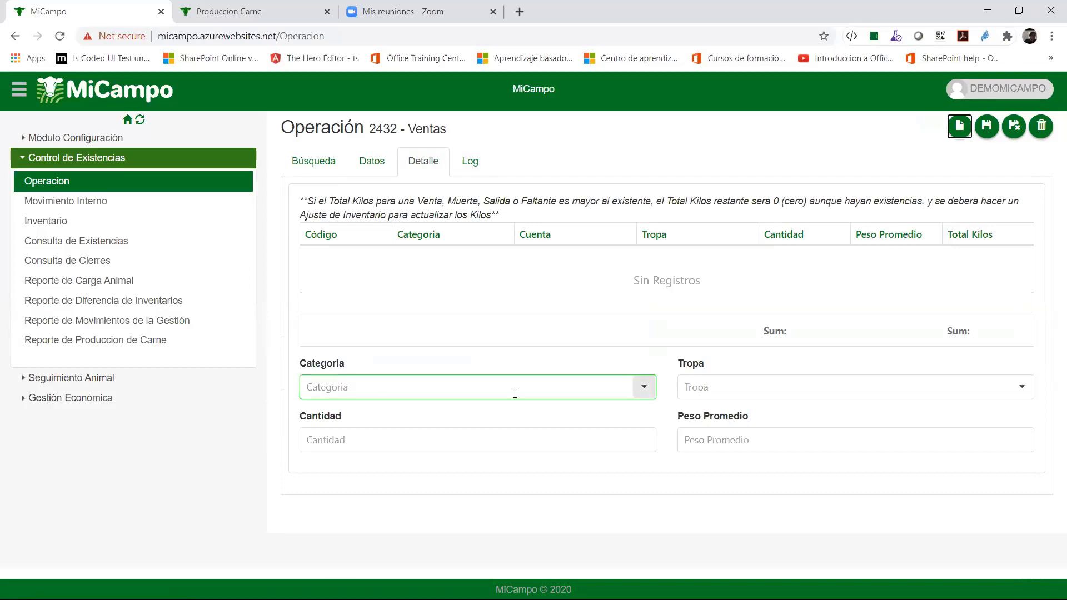
Close the Produccion Carne report and open Consulta de Existencias in a separate browser tab.
{"action": "left_click", "coordinate": [250, 16]}
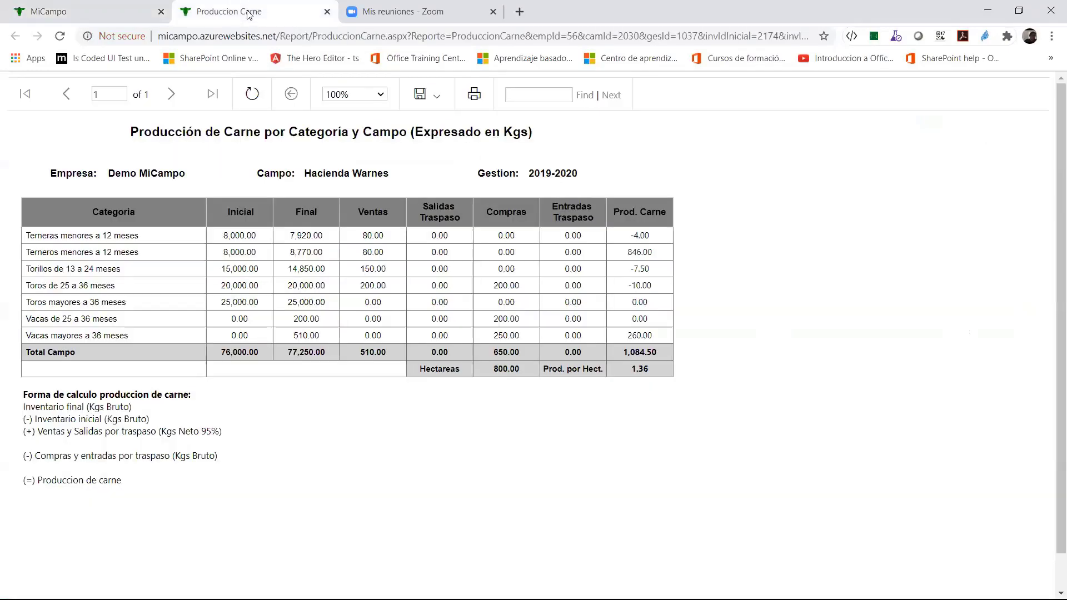
{"action": "left_click", "coordinate": [327, 12]}
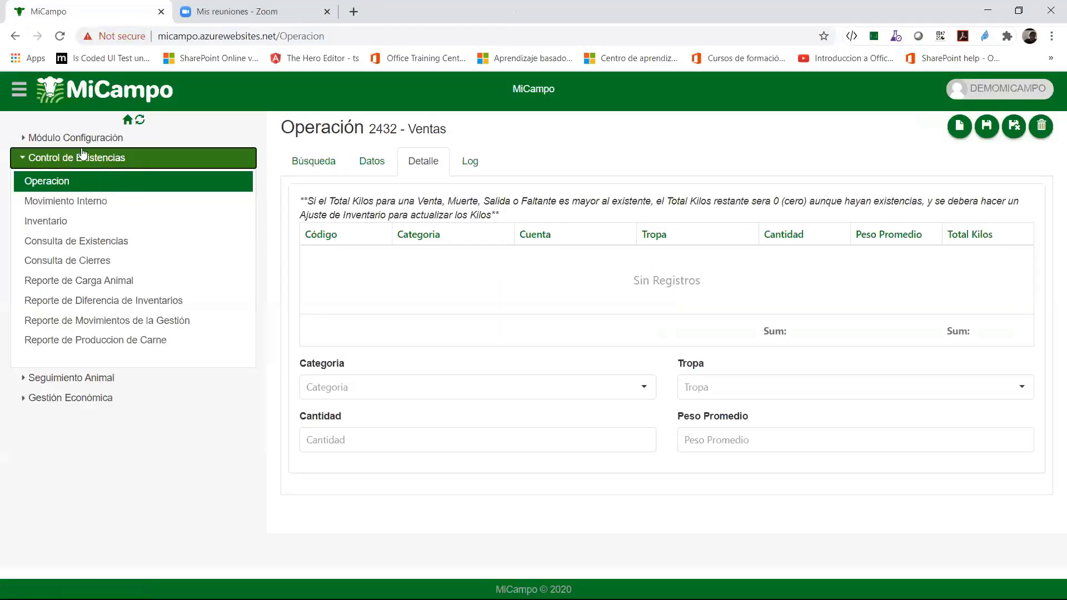
{"action": "left_click", "coordinate": [83, 157]}
{"action": "left_click", "coordinate": [83, 157]}
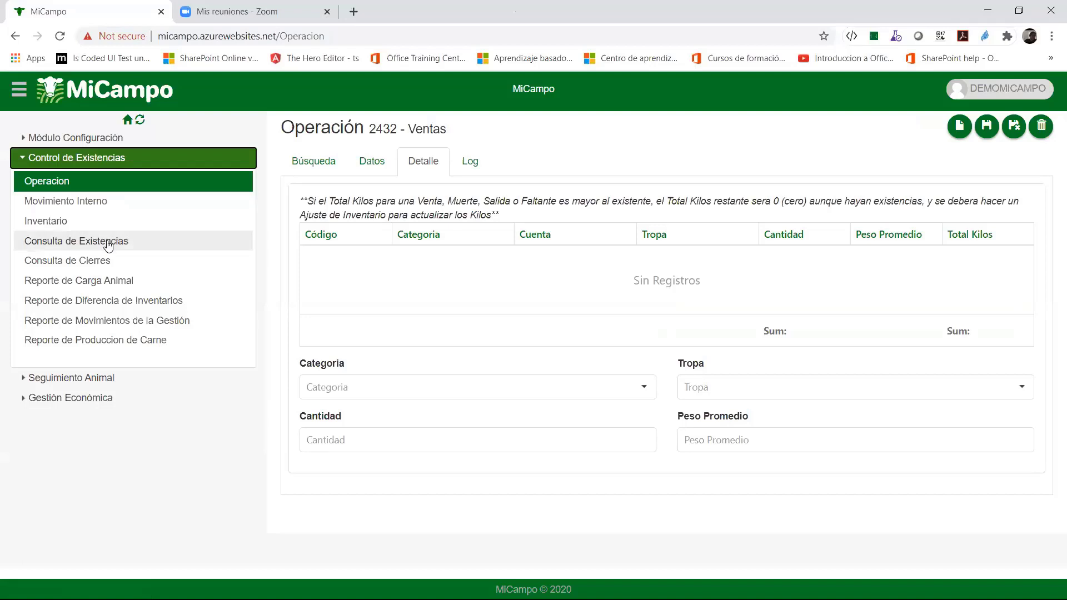
{"action": "middle_click", "coordinate": [101, 246]}
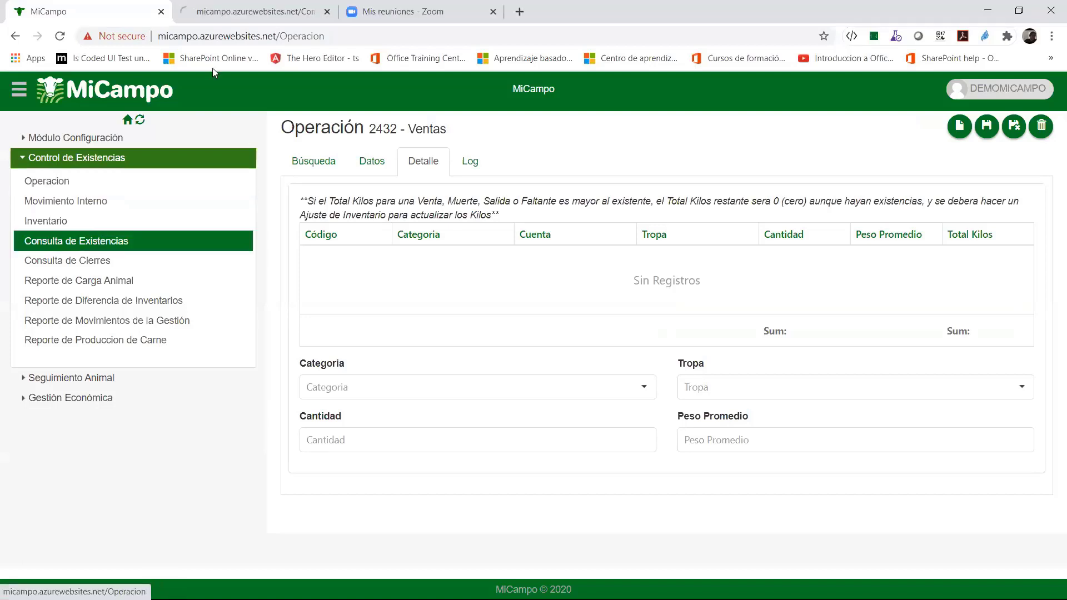
{"action": "left_click", "coordinate": [222, 11]}
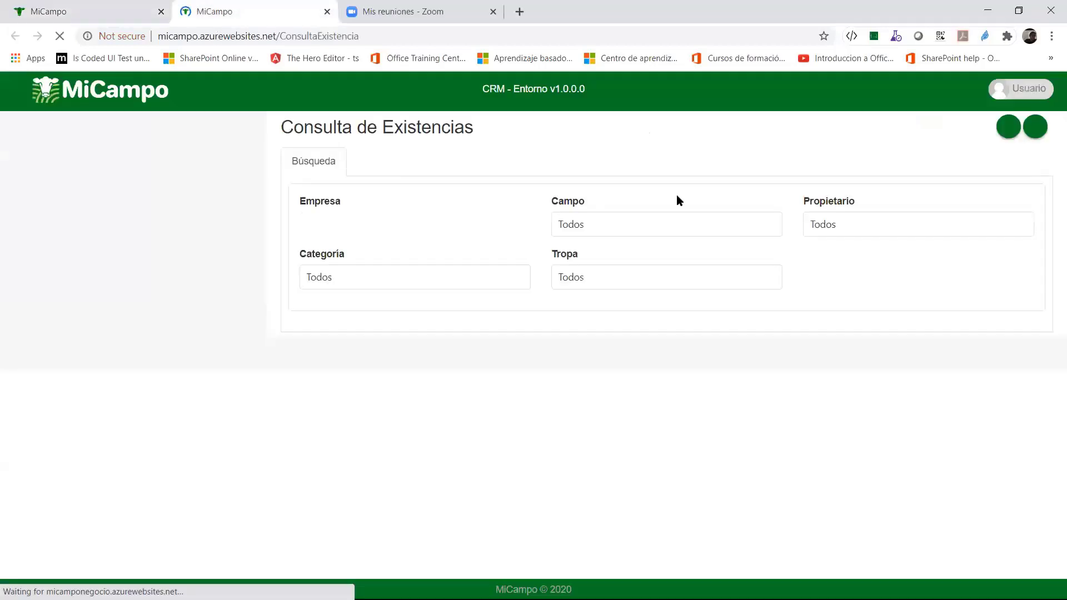
Query the existing stock for Campo Hacienda Warnes and review the quantities and average weights per Tropa and Categoria.
{"action": "left_click", "coordinate": [769, 224]}
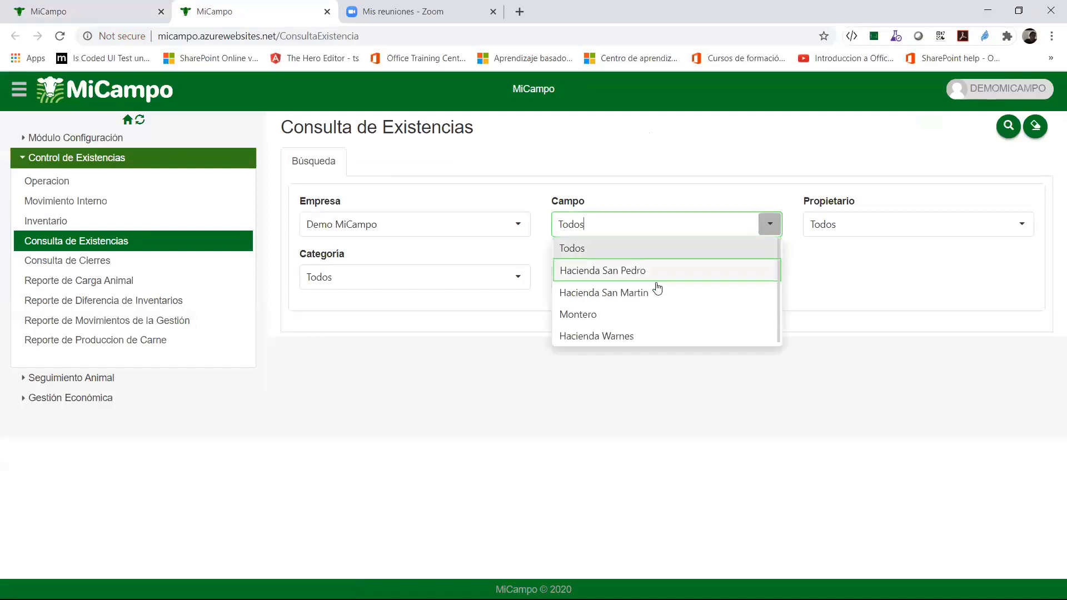
{"action": "left_click", "coordinate": [621, 336]}
{"action": "left_click", "coordinate": [1007, 127]}
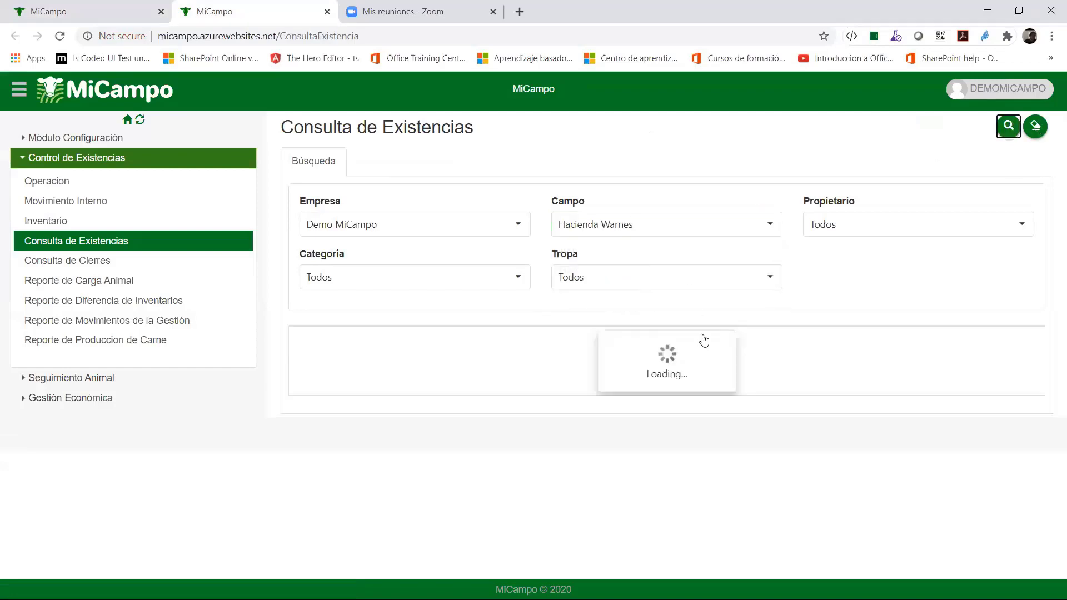
{"action": "scroll", "coordinate": [701, 328], "scroll_direction": "down", "scroll_amount": 2}
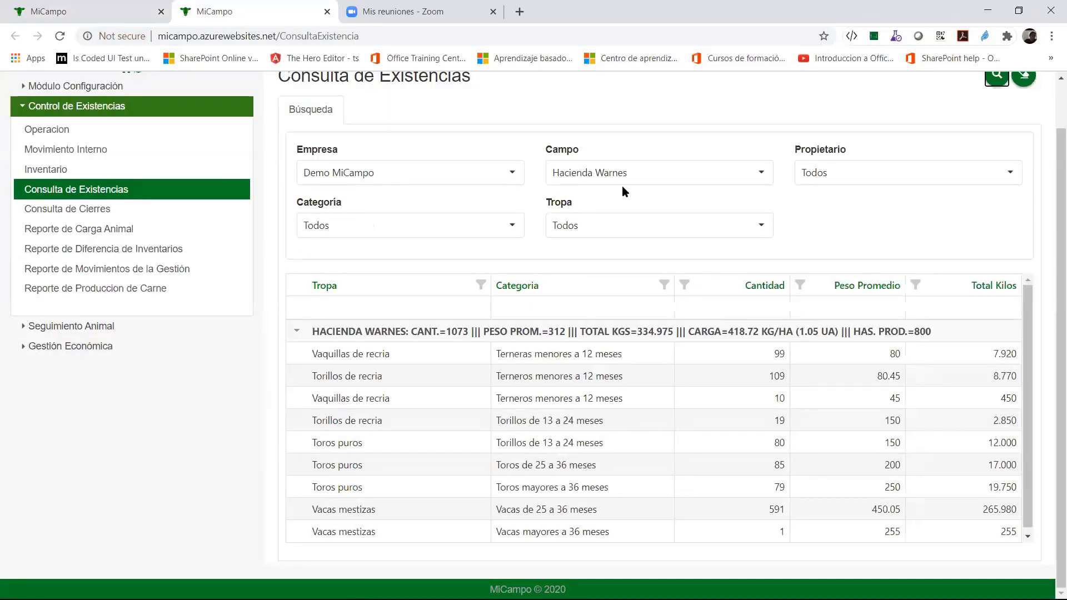
{"action": "scroll", "coordinate": [622, 186], "scroll_direction": "up", "scroll_amount": 2}
{"action": "scroll", "coordinate": [575, 288], "scroll_direction": "down", "scroll_amount": 2}
Return to the sales operation's detail and choose Categoria Vacas de 25 a 36 meses and Tropa Vacas mestizas.
{"action": "left_click", "coordinate": [115, 7]}
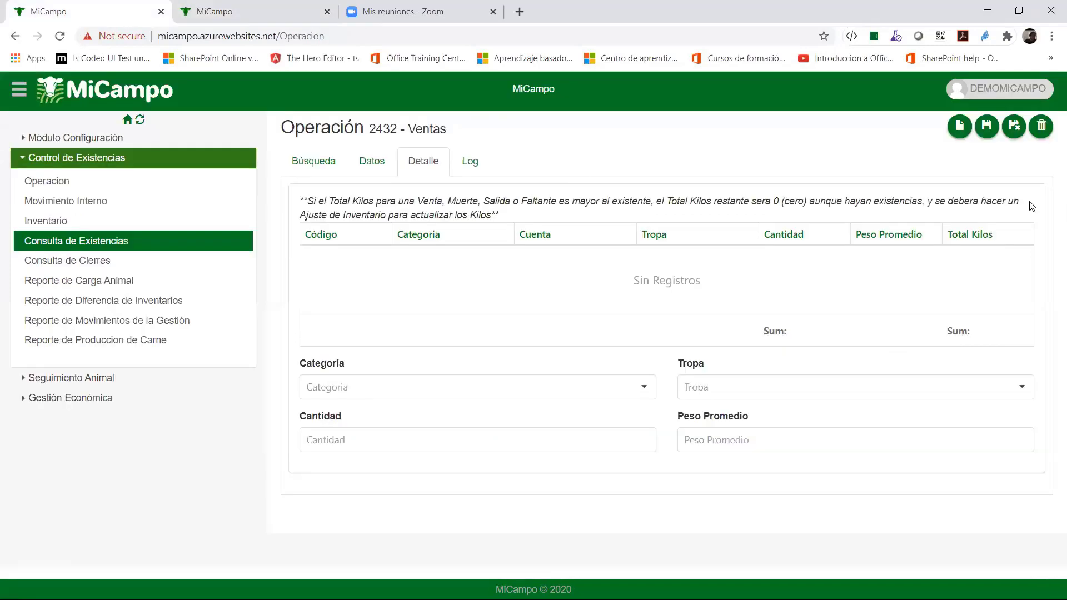
{"action": "left_click", "coordinate": [644, 388]}
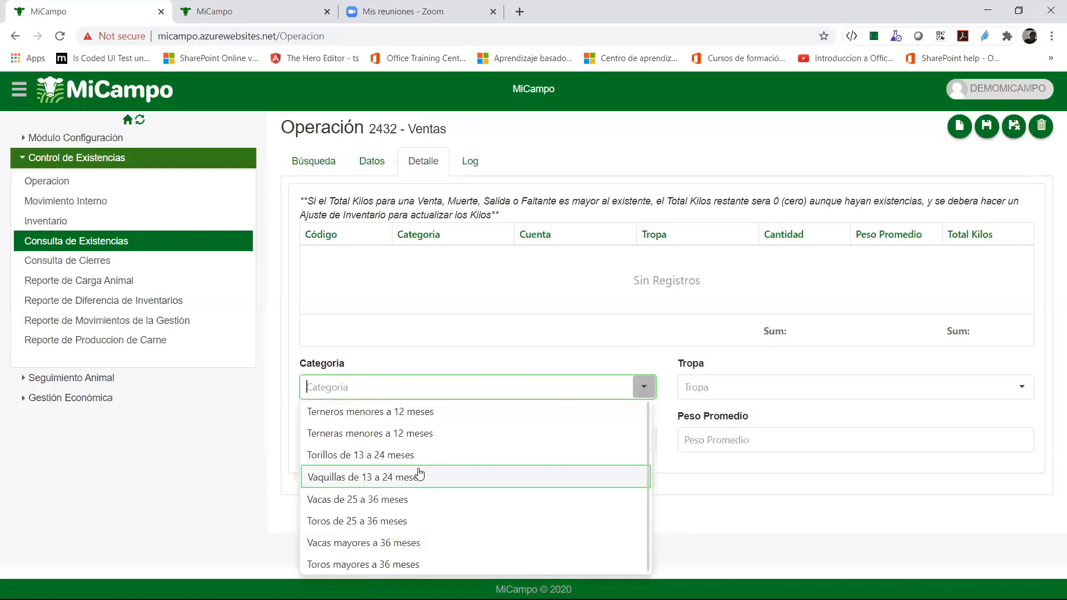
{"action": "left_click", "coordinate": [410, 500]}
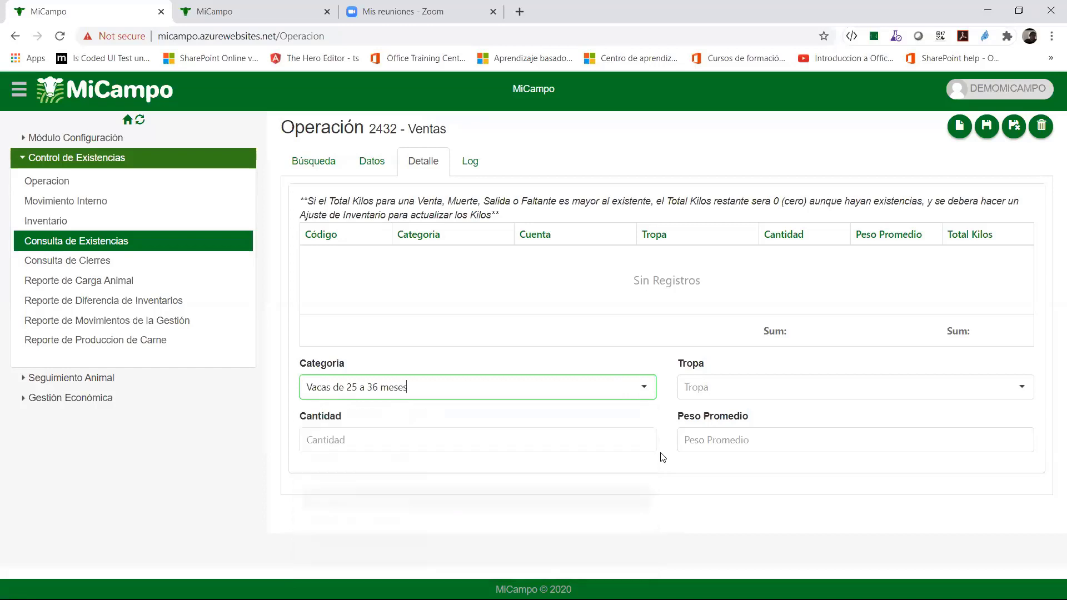
{"action": "left_click", "coordinate": [1024, 388]}
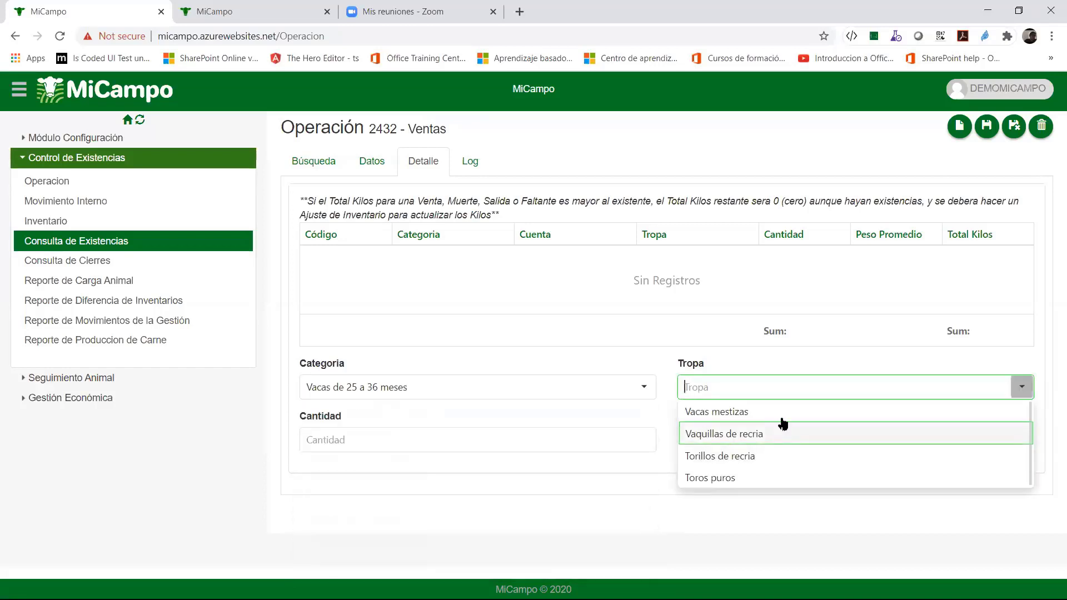
{"action": "left_click", "coordinate": [785, 416]}
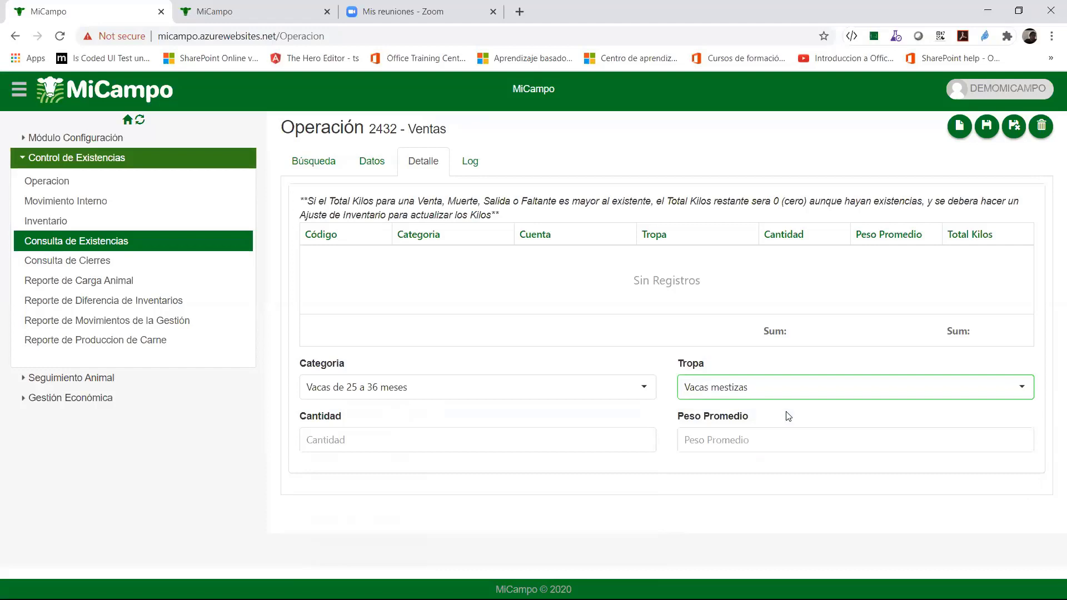
Set the Cantidad of the sales detail line to 20.
{"action": "left_click_drag", "start_coordinate": [397, 438], "coordinate": [271, 435]}
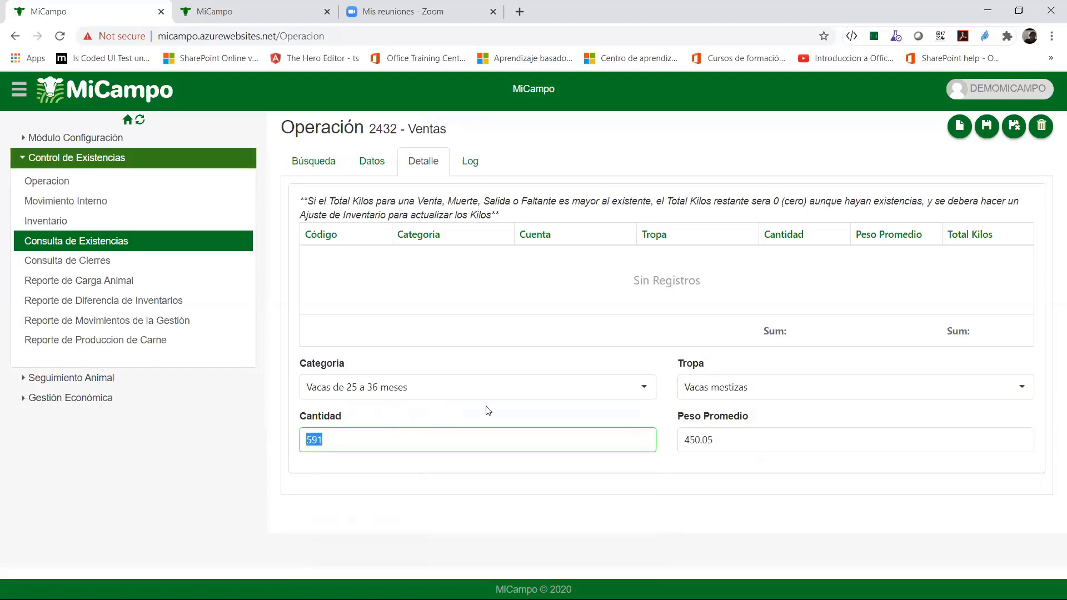
{"action": "left_click", "coordinate": [411, 439]}
{"action": "key", "text": "ctrl+a"}
{"action": "type", "text": "20"}
{"action": "key", "text": "Tab"}
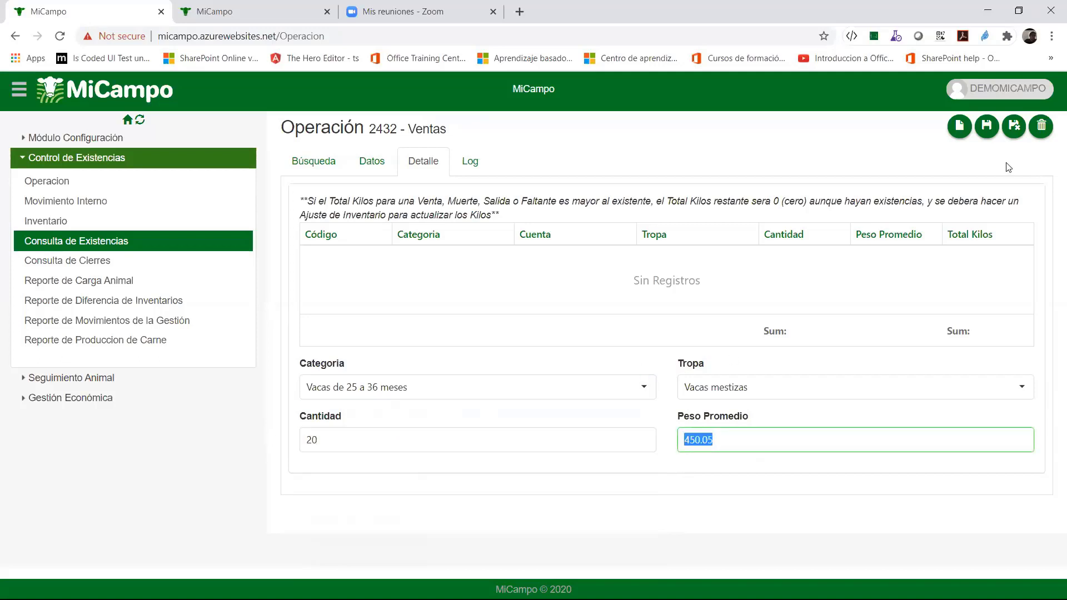
Save the new detail line of the sales operation and review the operation's general data.
{"action": "left_click", "coordinate": [987, 128]}
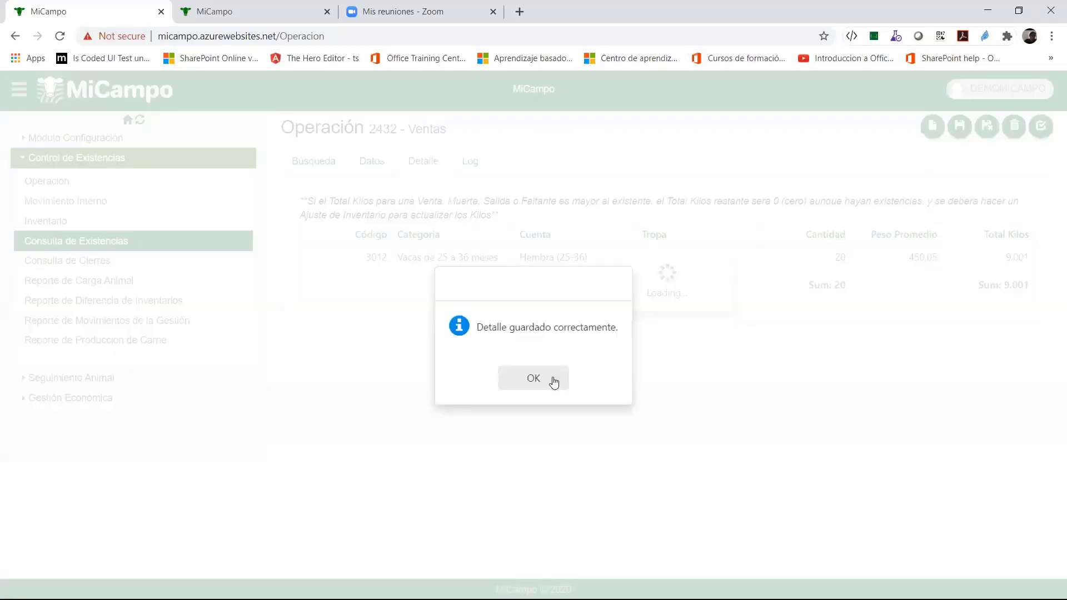
{"action": "left_click", "coordinate": [550, 378]}
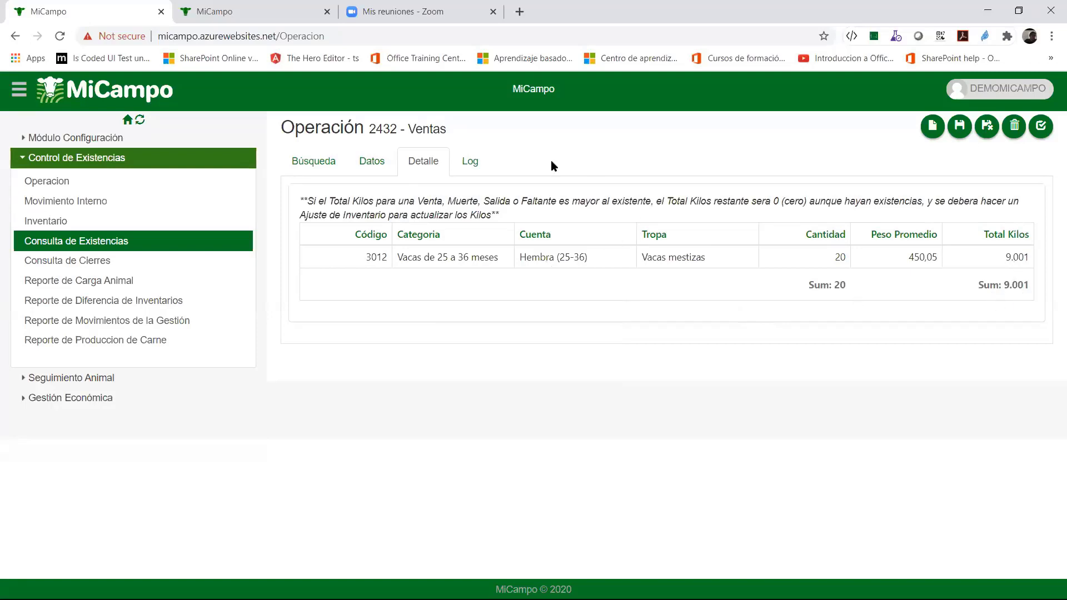
{"action": "left_click", "coordinate": [378, 160]}
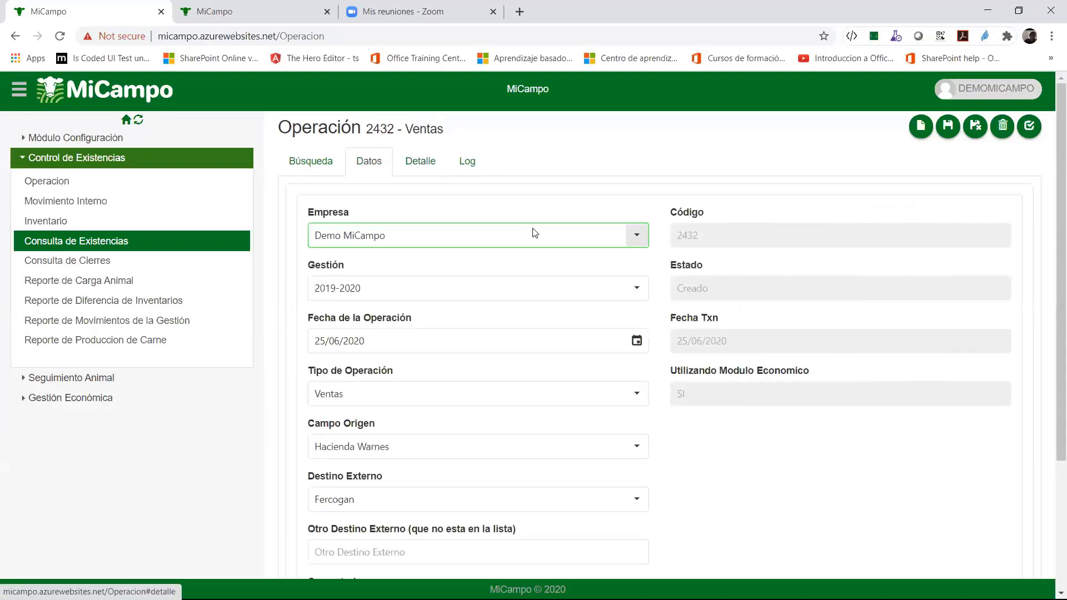
{"action": "scroll", "coordinate": [770, 269], "scroll_direction": "down", "scroll_amount": 1}
{"action": "scroll", "coordinate": [761, 262], "scroll_direction": "up", "scroll_amount": 2}
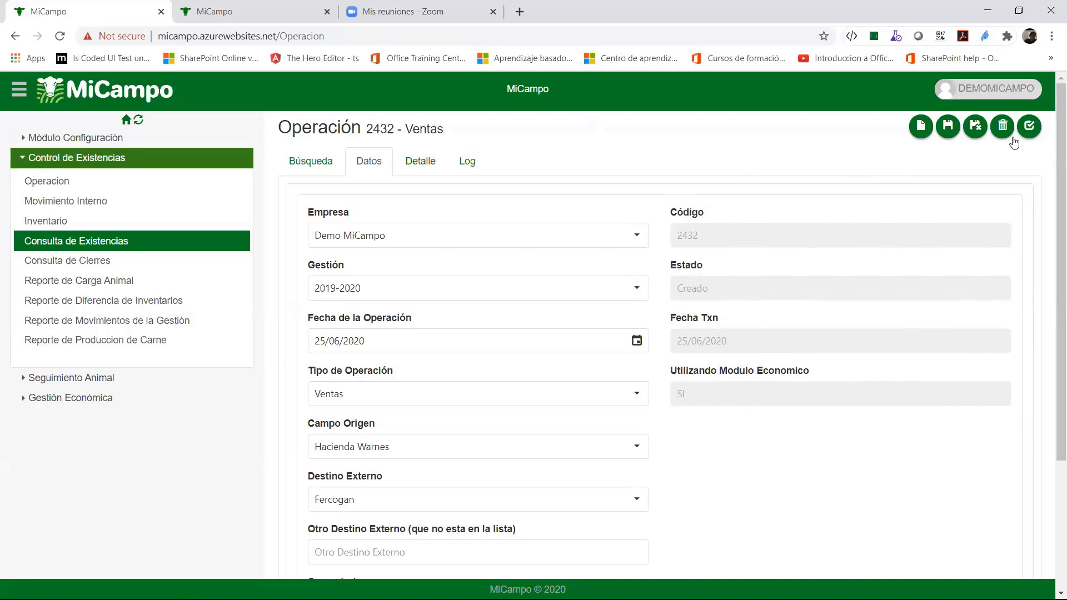
Submit the Ventas operation from Hacienda Warnes to Fercogan for approval and confirm the submission.
{"action": "left_click", "coordinate": [1027, 127]}
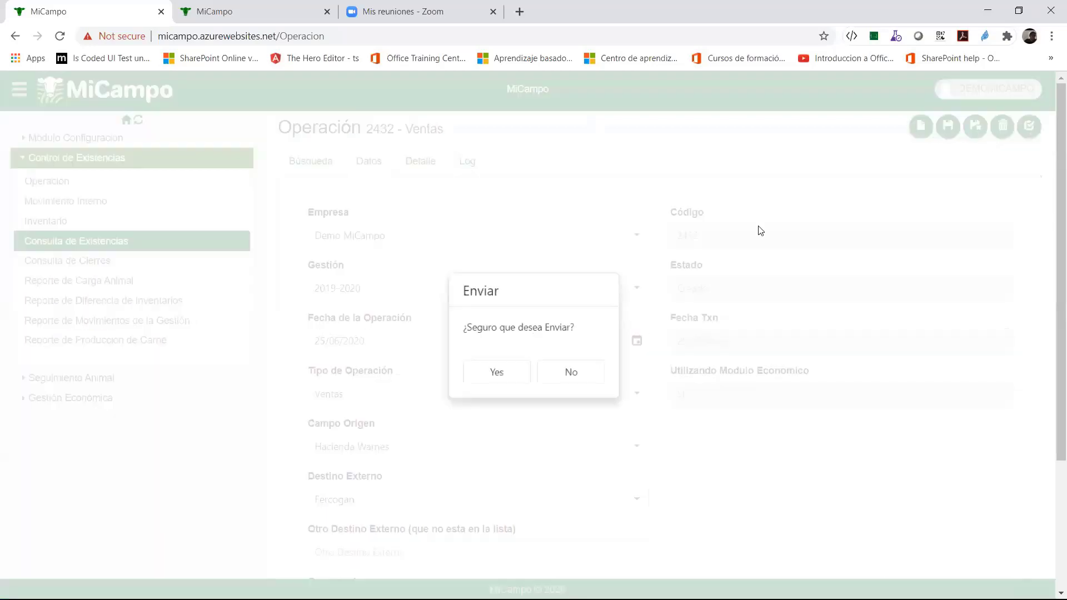
{"action": "left_click", "coordinate": [502, 375]}
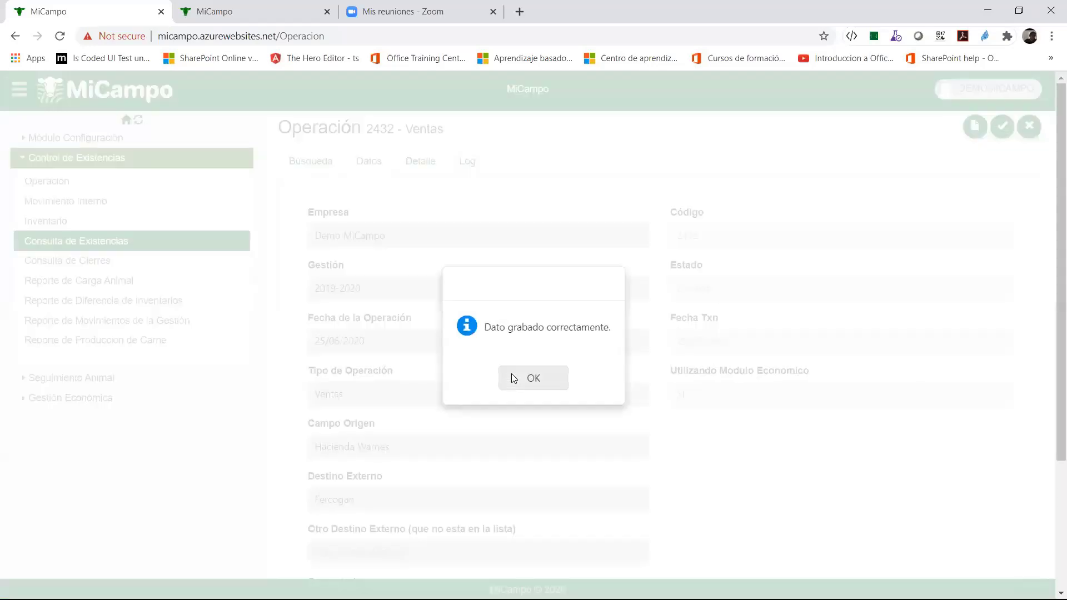
{"action": "left_click", "coordinate": [533, 378]}
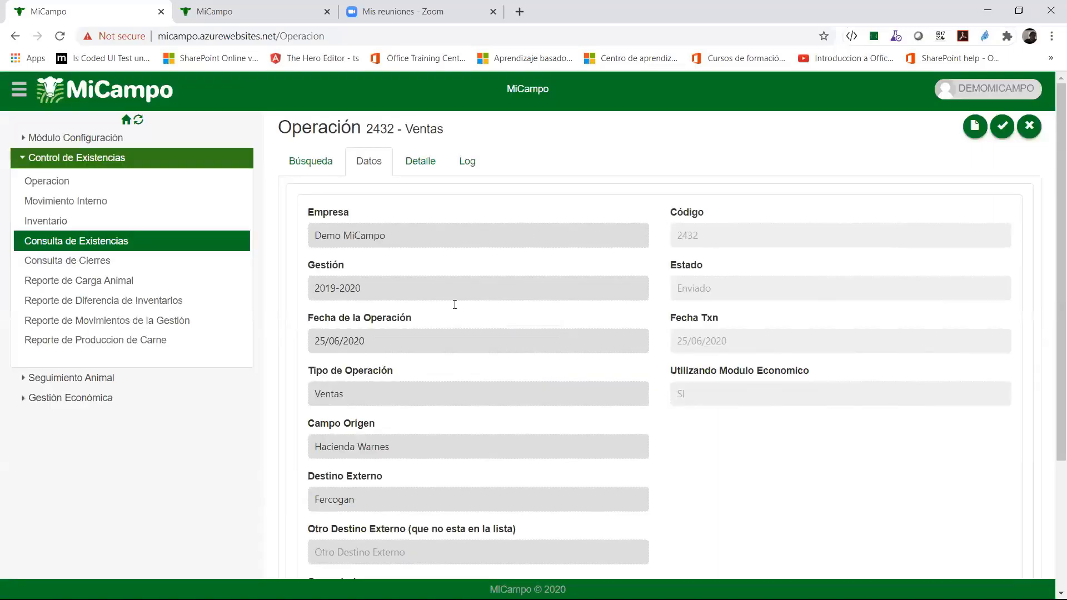
Check the submitted sales operation's general data and its log of status changes.
{"action": "scroll", "coordinate": [466, 283], "scroll_direction": "down", "scroll_amount": 1}
{"action": "scroll", "coordinate": [538, 249], "scroll_direction": "up", "scroll_amount": 1}
{"action": "left_click", "coordinate": [475, 162]}
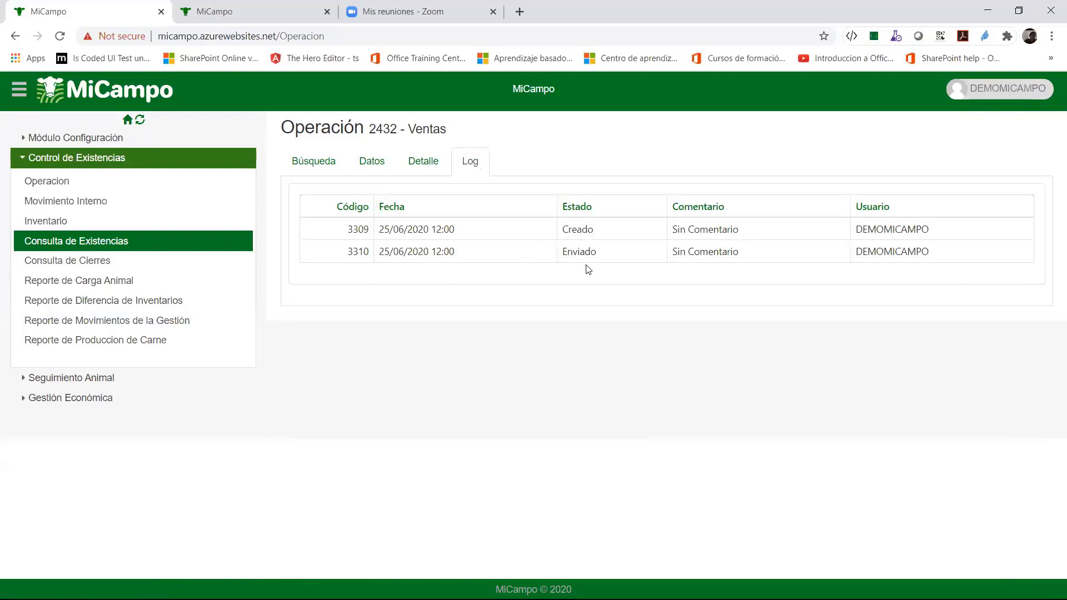
{"action": "left_click", "coordinate": [379, 167]}
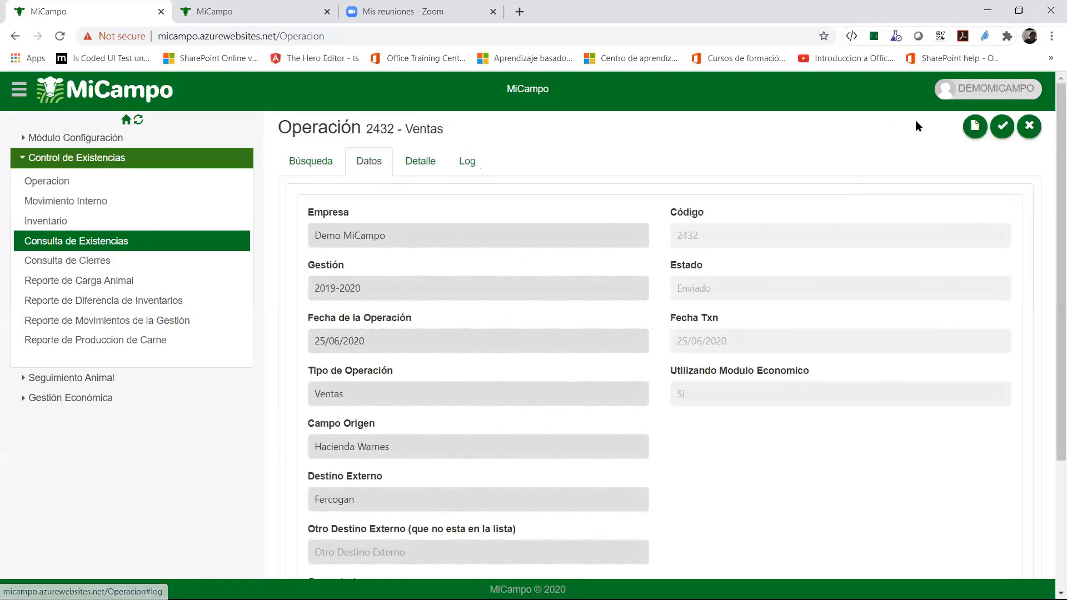
Check the logged-in user's roles and approve the submitted sales operation.
{"action": "left_click", "coordinate": [980, 90]}
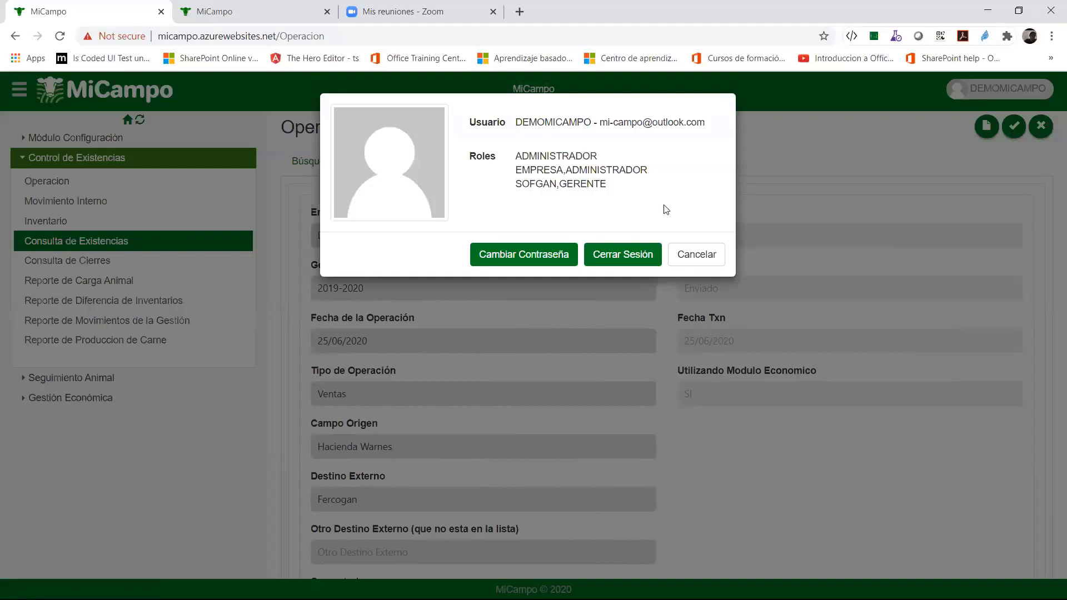
{"action": "left_click", "coordinate": [698, 255]}
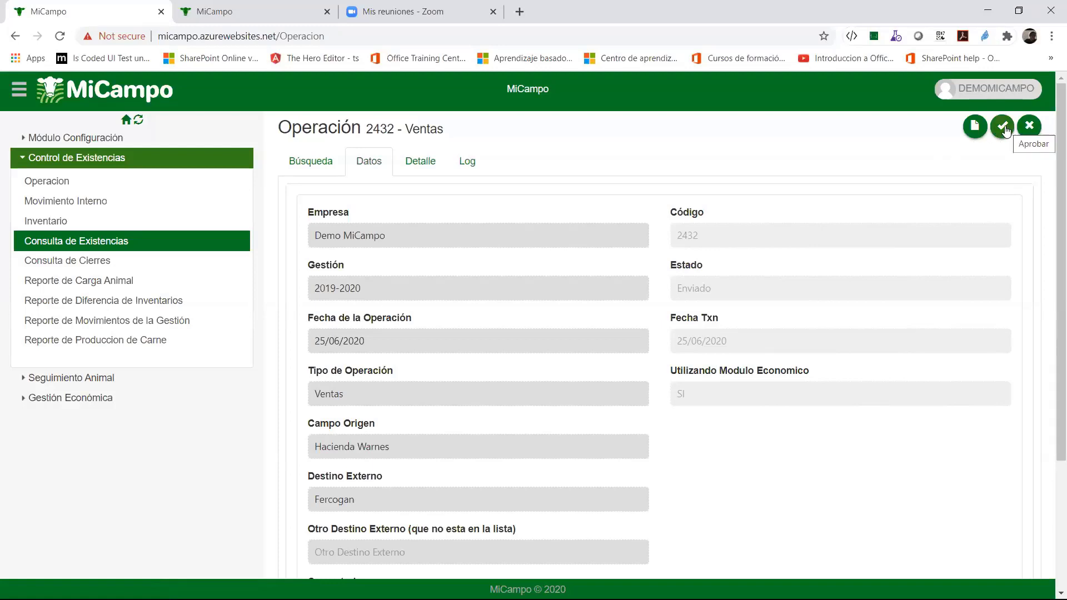
{"action": "left_click", "coordinate": [1005, 126]}
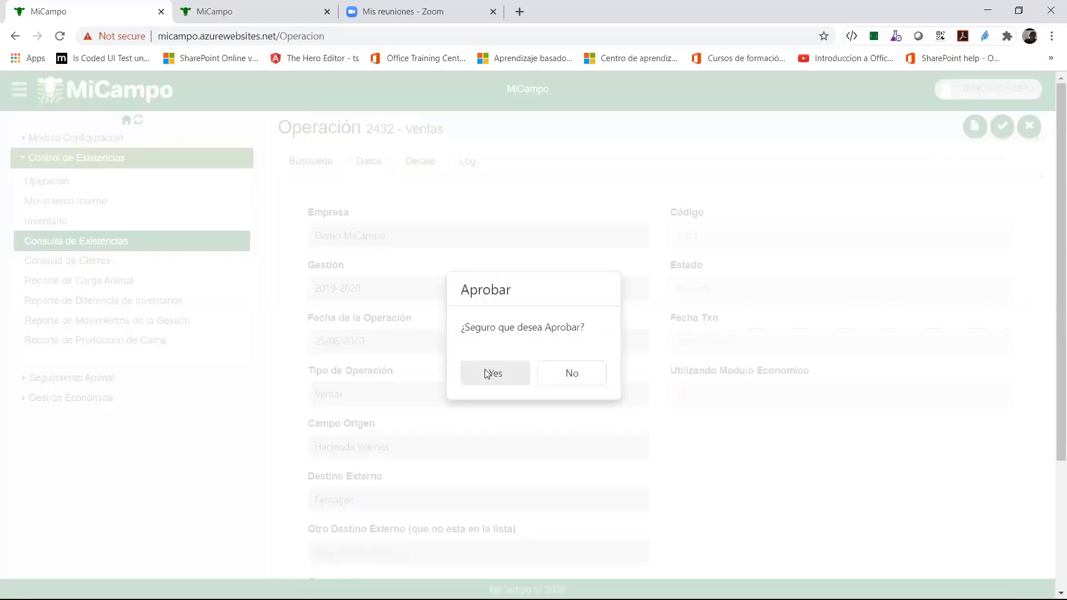
{"action": "left_click", "coordinate": [486, 374]}
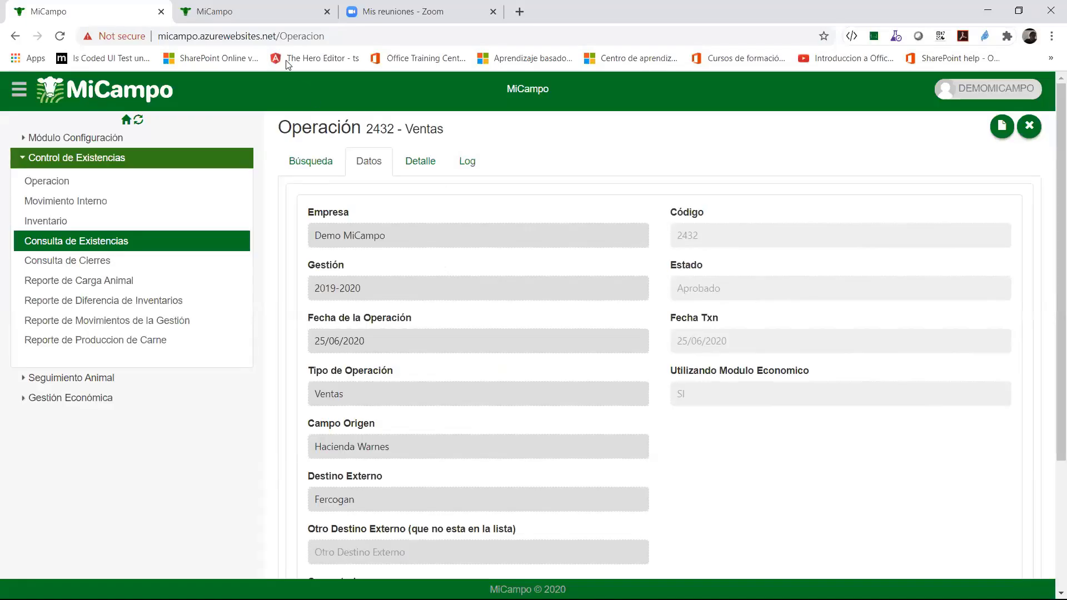
Rerun the stock query for Hacienda Warnes to check the updated existences, and review the approved sale's general data.
{"action": "left_click", "coordinate": [257, 16]}
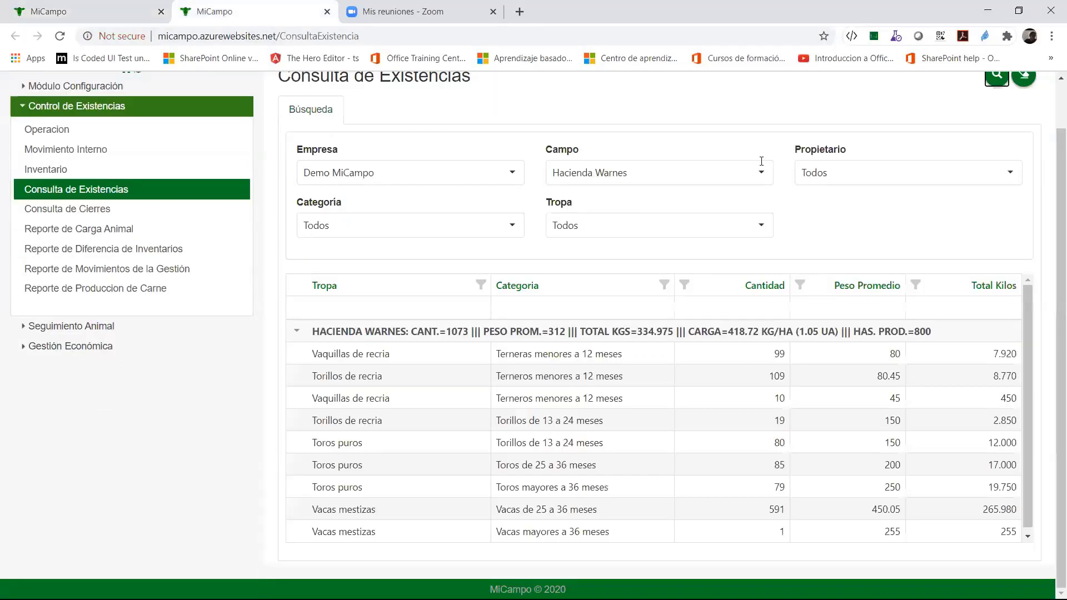
{"action": "left_click", "coordinate": [994, 83]}
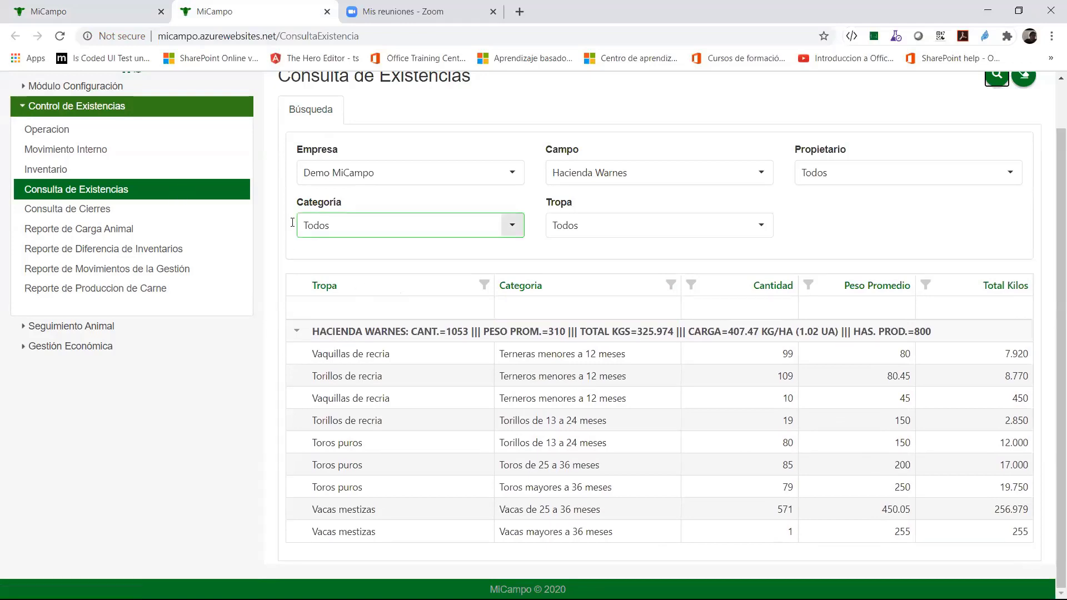
{"action": "left_click", "coordinate": [87, 16]}
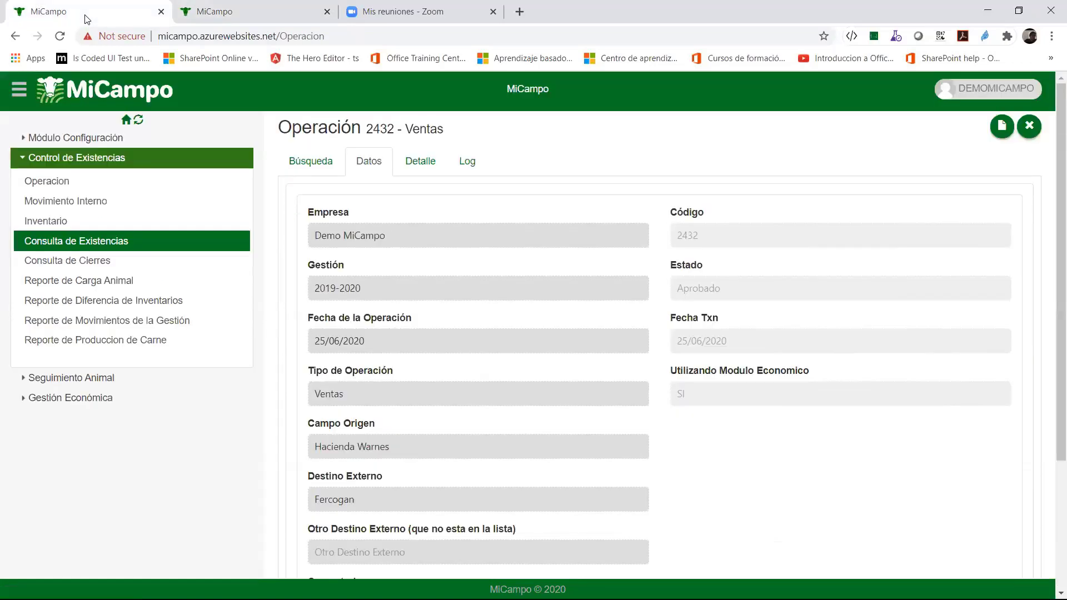
{"action": "scroll", "coordinate": [445, 312], "scroll_direction": "down", "scroll_amount": 1}
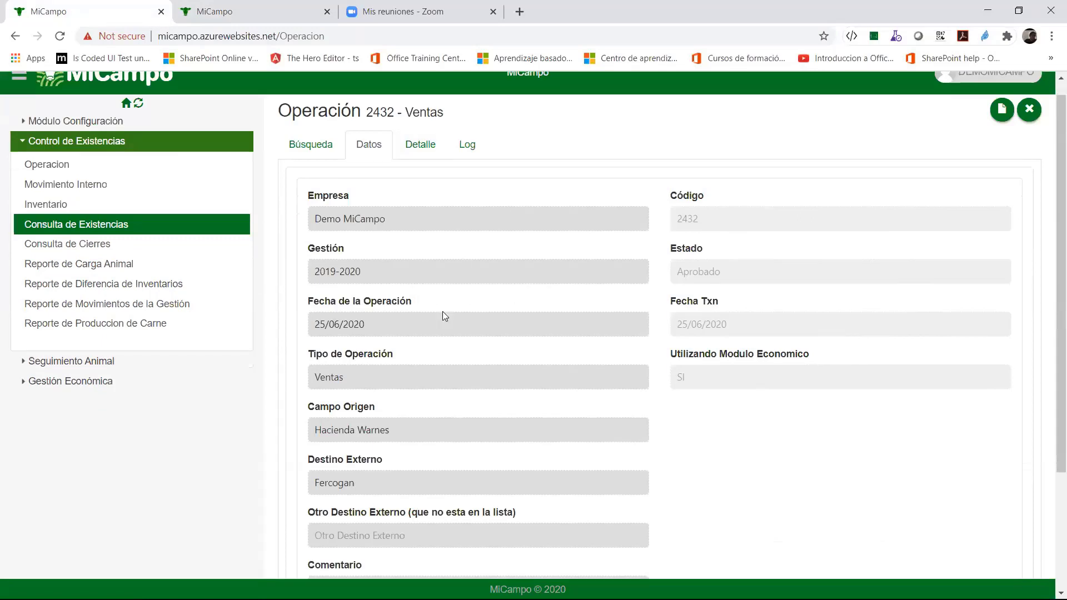
{"action": "scroll", "coordinate": [475, 245], "scroll_direction": "down", "scroll_amount": 1}
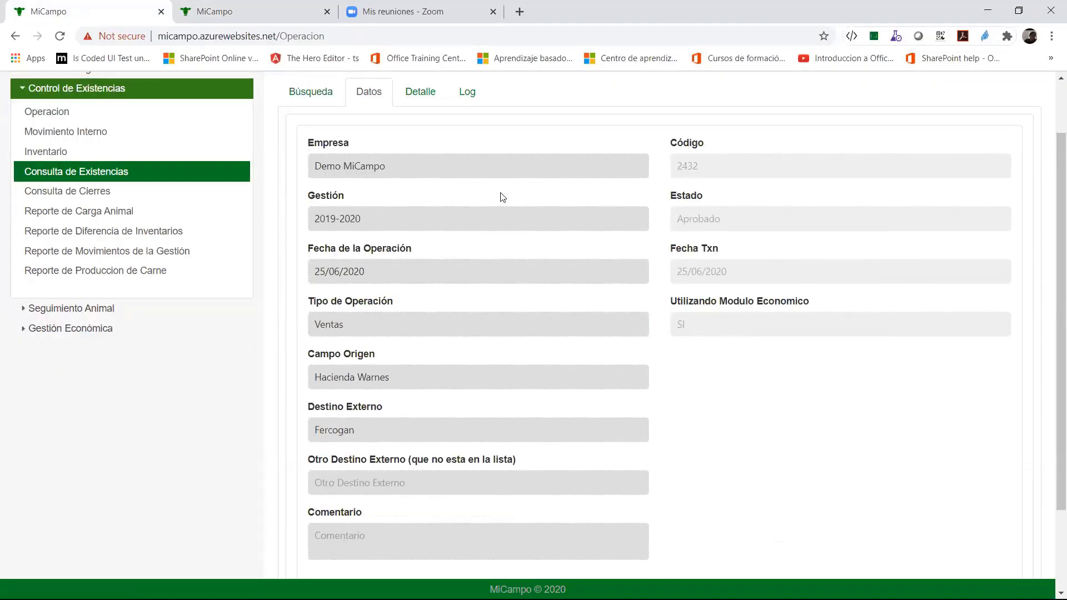
{"action": "scroll", "coordinate": [494, 217], "scroll_direction": "up", "scroll_amount": 2}
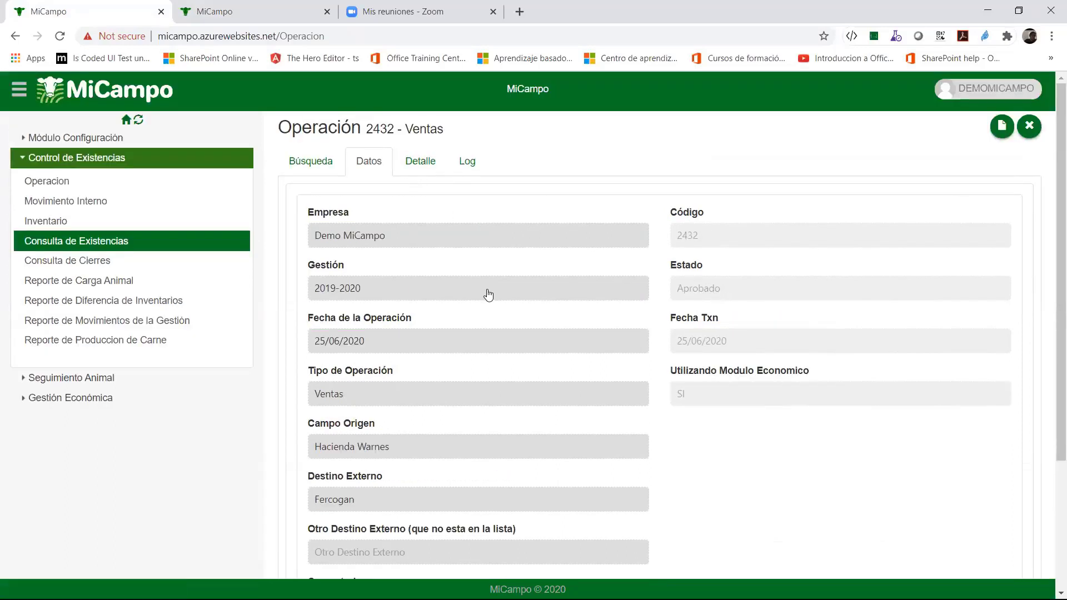
Review the general data and the animal detail of the open Ventas operation.
{"action": "scroll", "coordinate": [489, 284], "scroll_direction": "down", "scroll_amount": 2}
{"action": "left_click", "coordinate": [503, 265]}
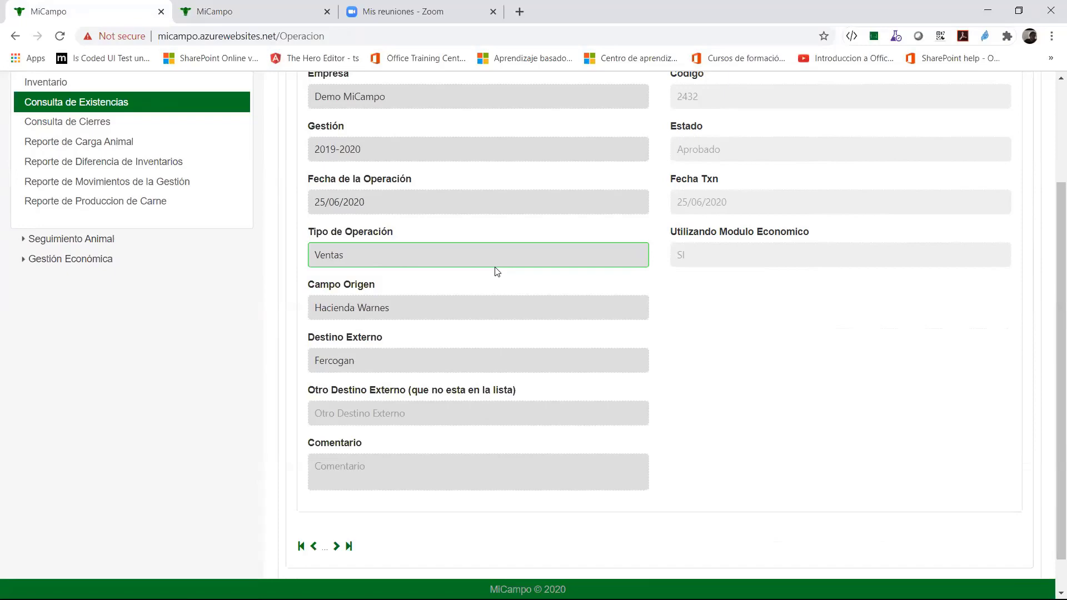
{"action": "scroll", "coordinate": [489, 251], "scroll_direction": "up", "scroll_amount": 3}
{"action": "left_click", "coordinate": [434, 169]}
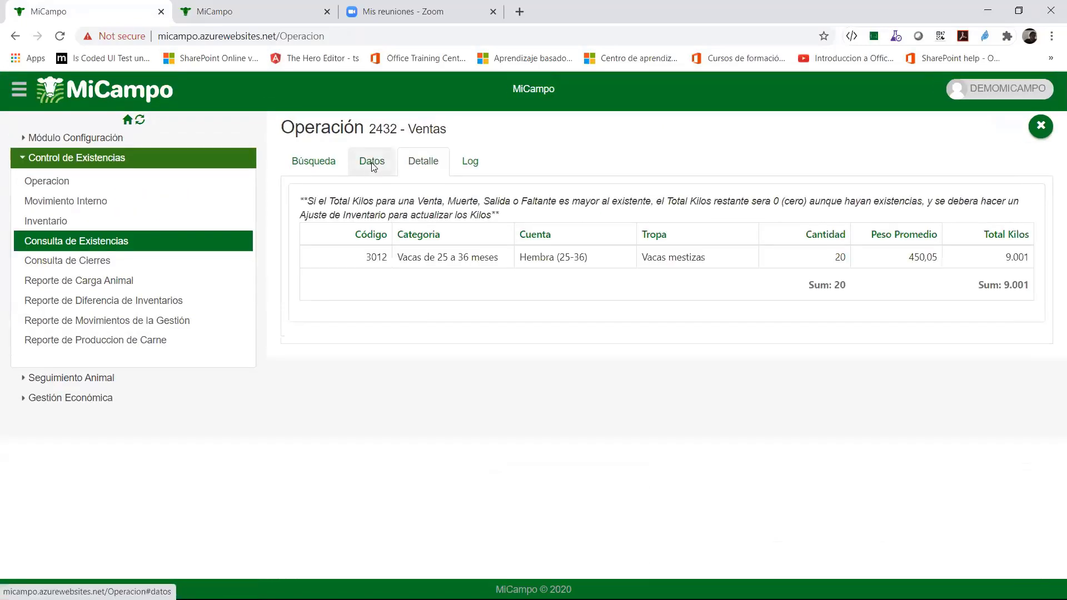
{"action": "left_click", "coordinate": [373, 165]}
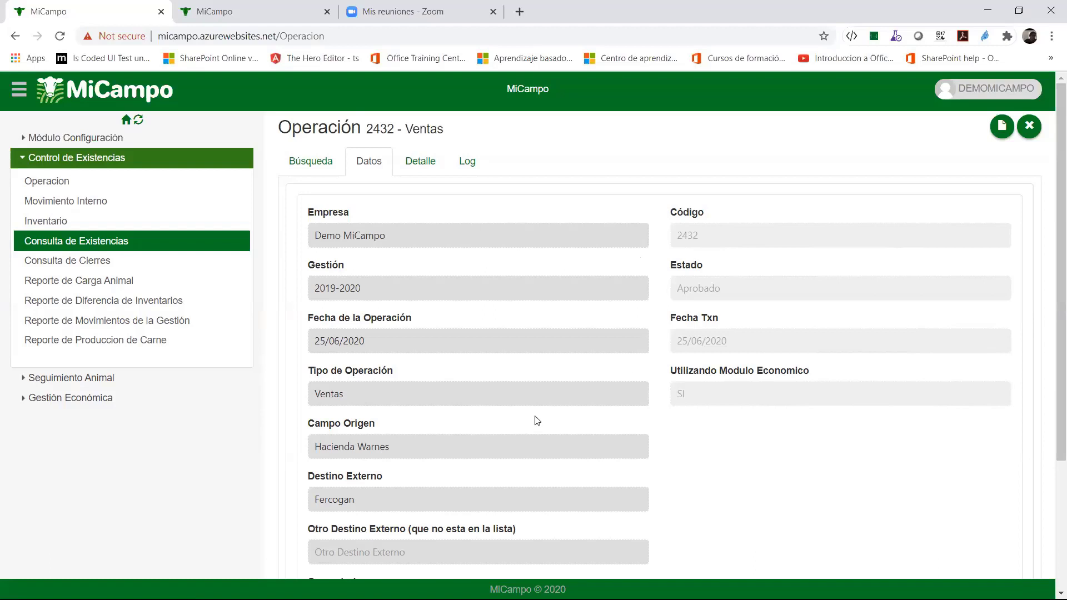
{"action": "left_click", "coordinate": [434, 454]}
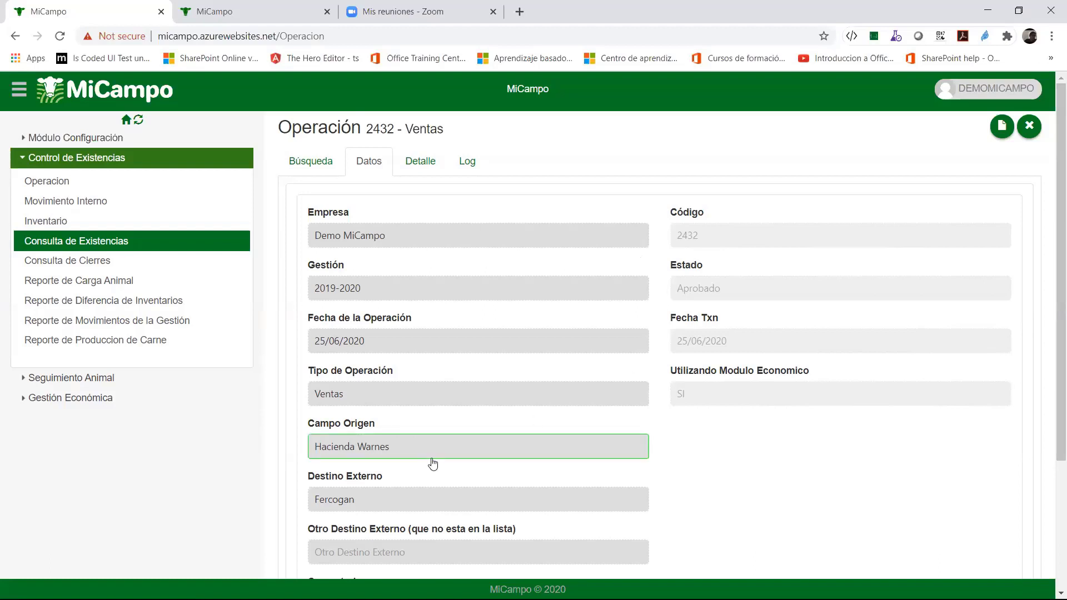
{"action": "left_click", "coordinate": [433, 463]}
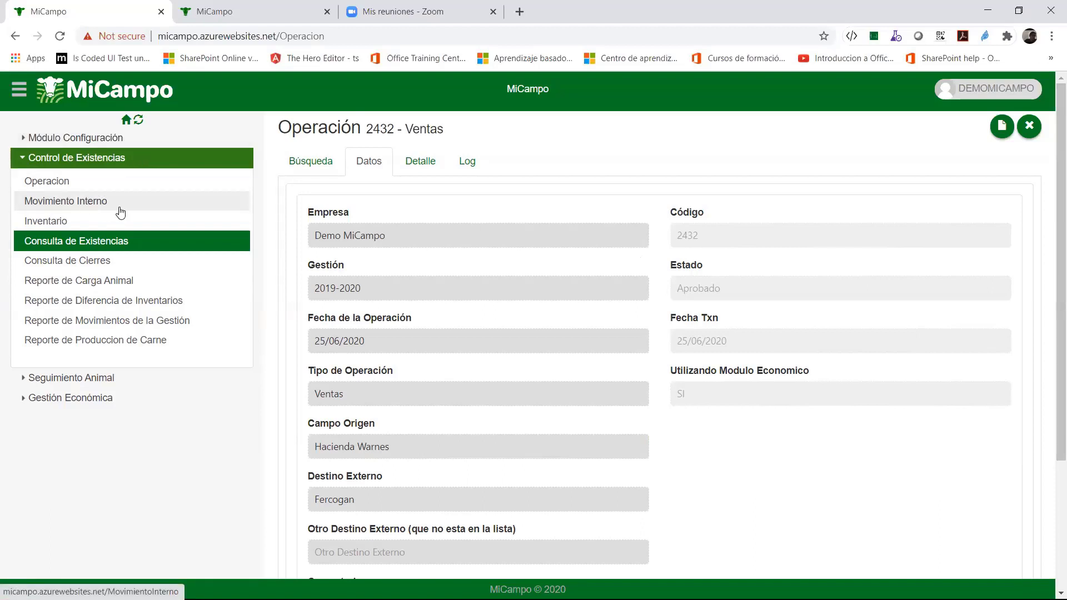
Search the internal movements (Movimiento Interno) for the field Hacienda Warnes.
{"action": "left_click", "coordinate": [85, 203]}
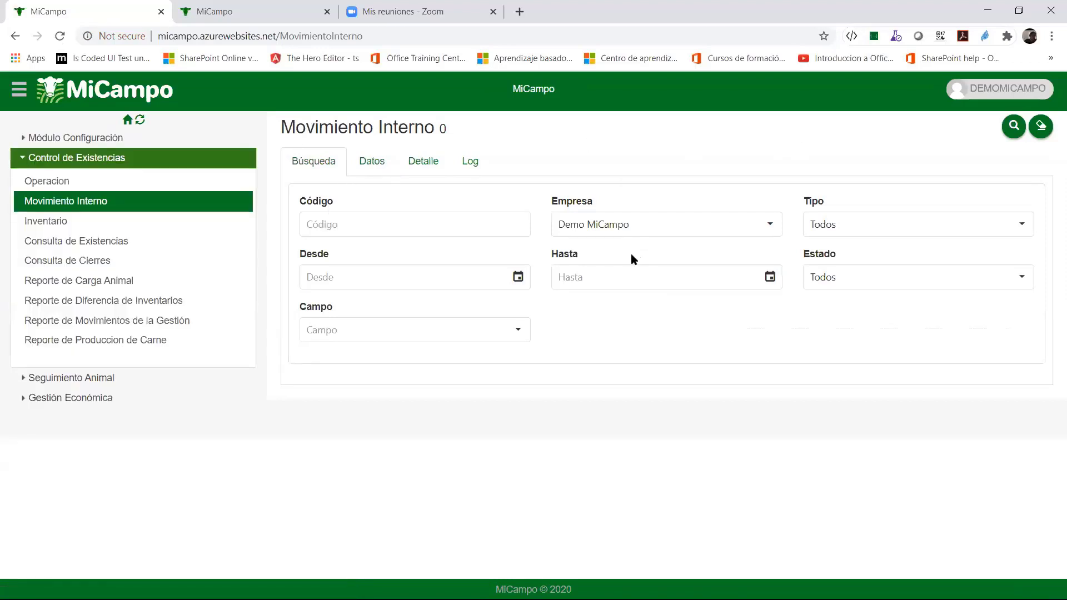
{"action": "left_click", "coordinate": [517, 330]}
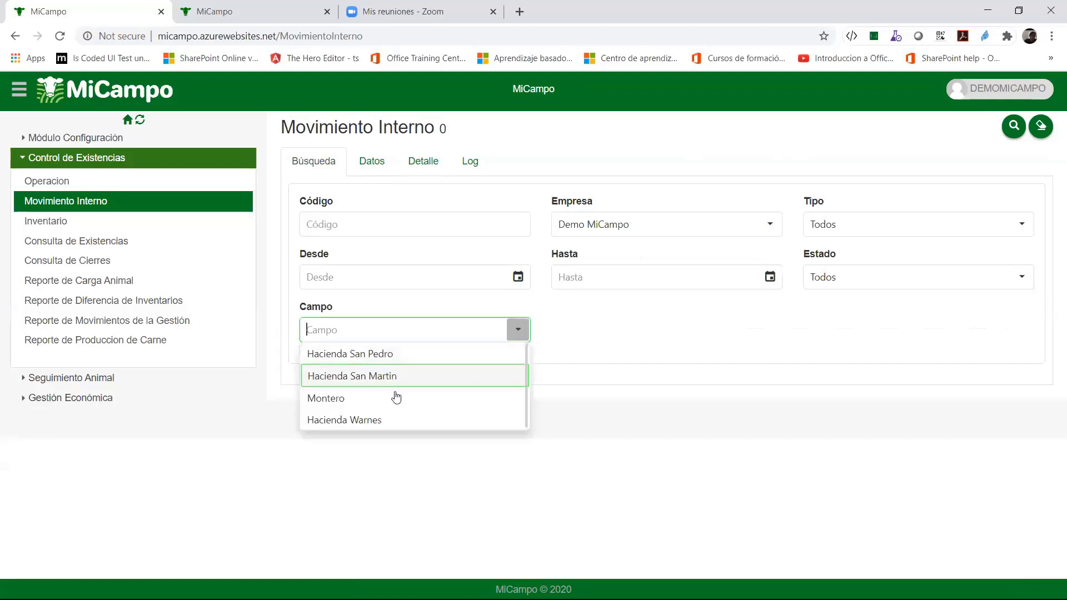
{"action": "left_click", "coordinate": [386, 420]}
{"action": "left_click", "coordinate": [1015, 127]}
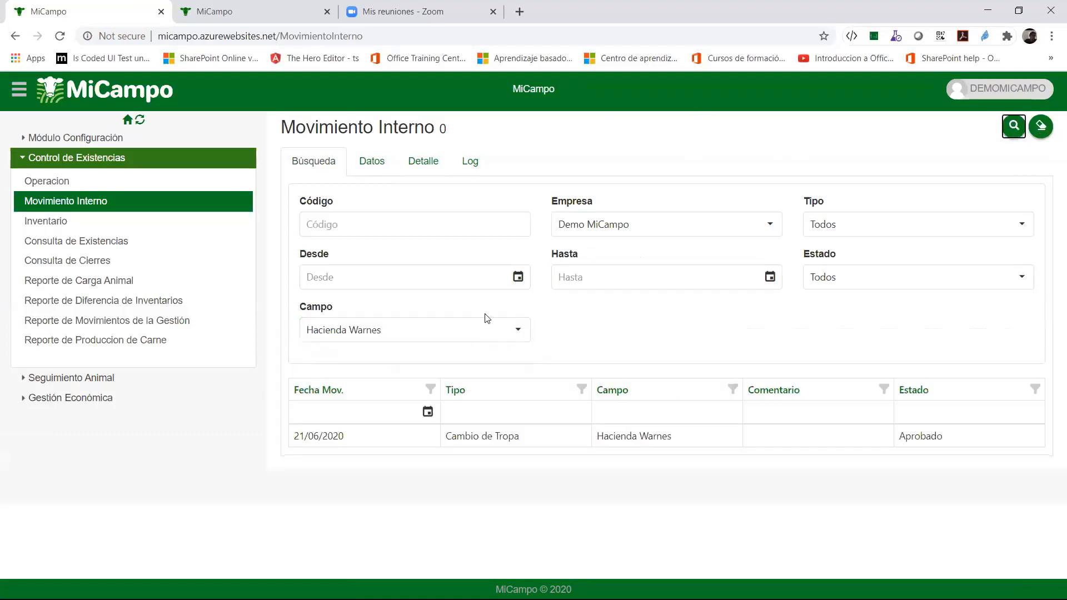
Open the 21/06/2020 Cambio de Tropa movement and examine its general data and its detail line's categories and herds.
{"action": "double_click", "coordinate": [358, 441]}
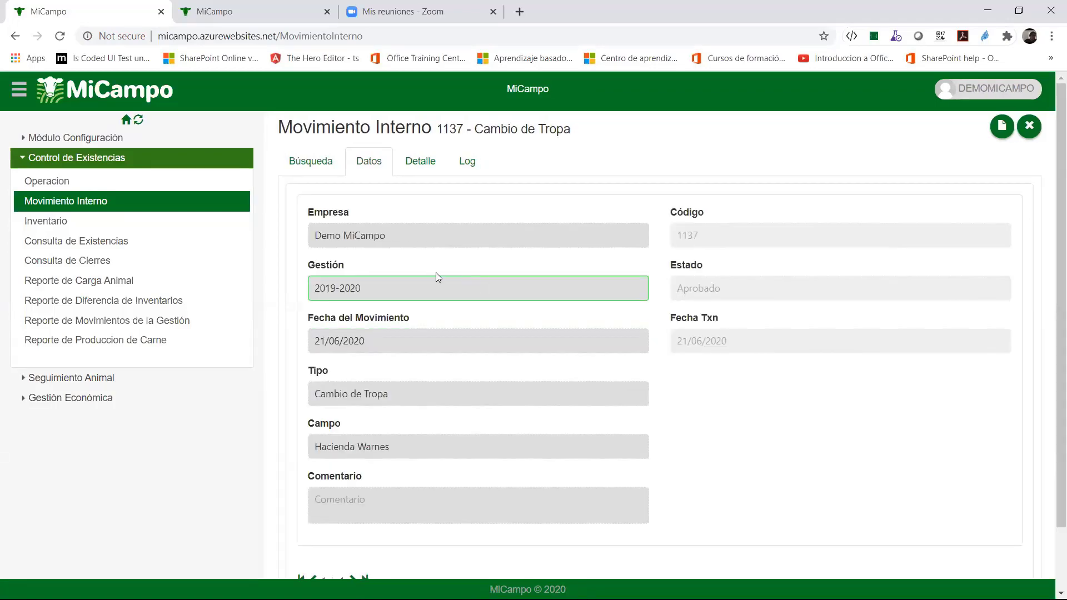
{"action": "scroll", "coordinate": [422, 267], "scroll_direction": "down", "scroll_amount": 2}
{"action": "scroll", "coordinate": [358, 222], "scroll_direction": "up", "scroll_amount": 2}
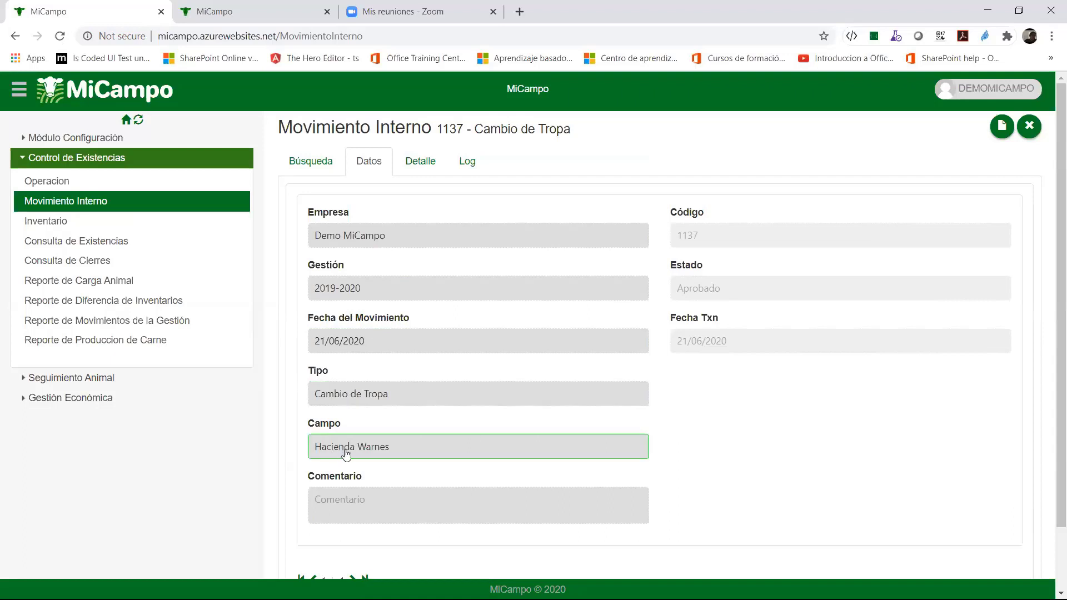
{"action": "left_click", "coordinate": [419, 168]}
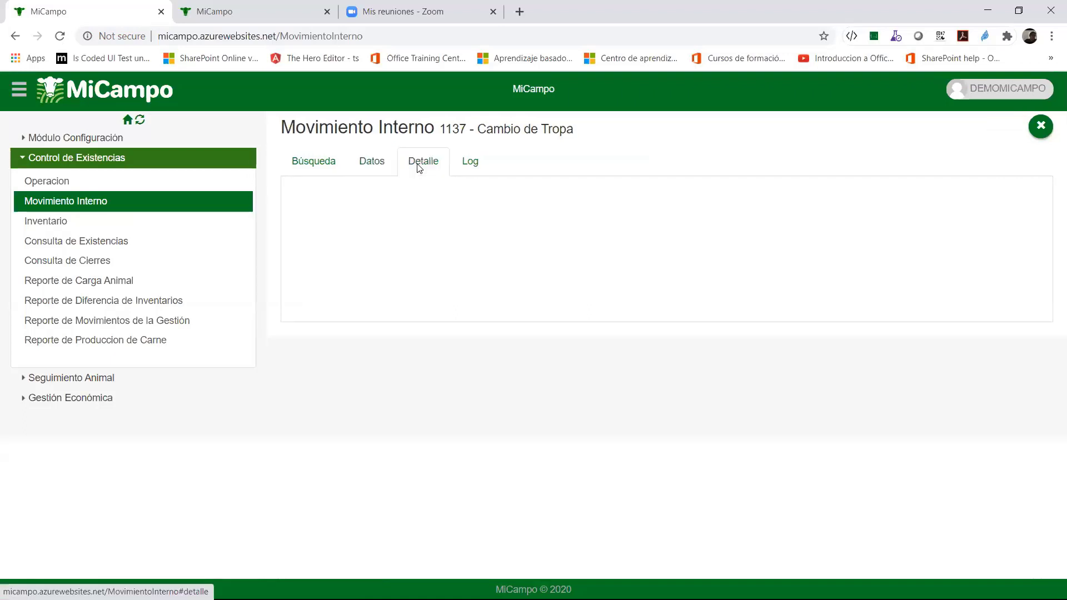
{"action": "double_click", "coordinate": [364, 242]}
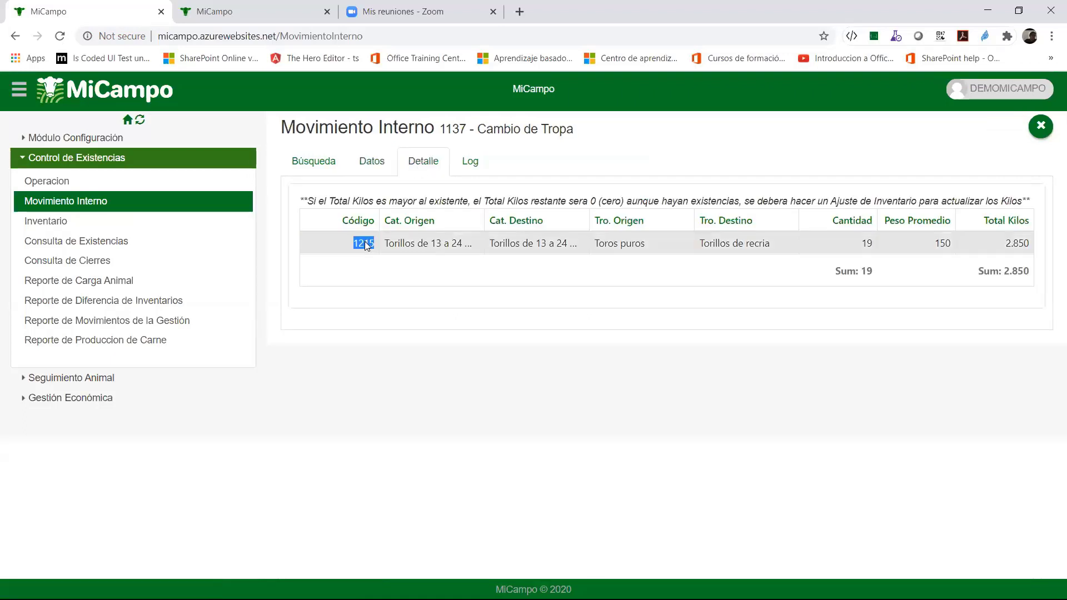
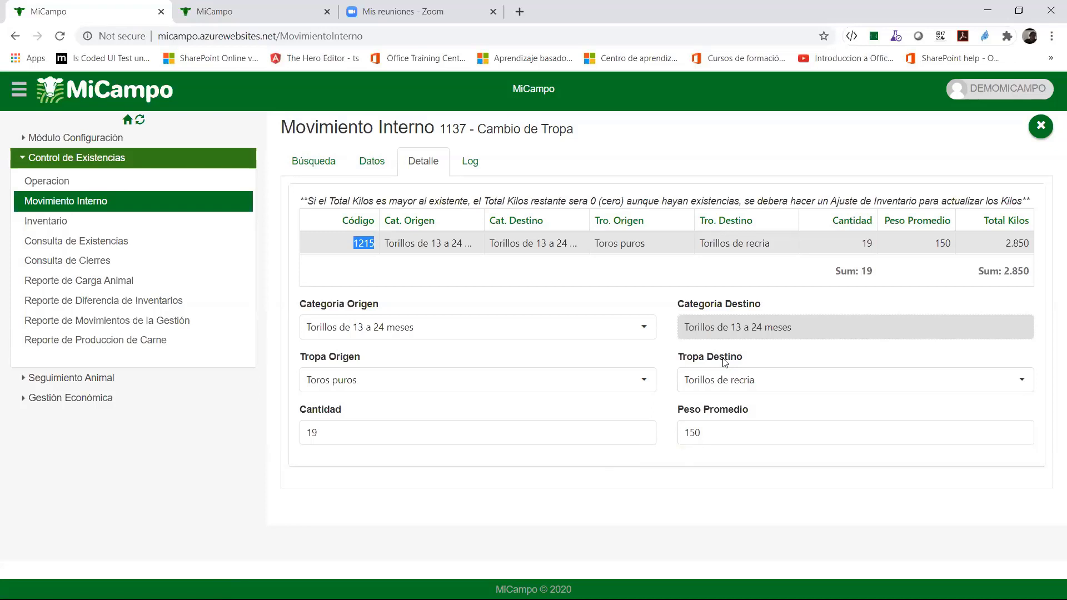
{"action": "left_click", "coordinate": [372, 162]}
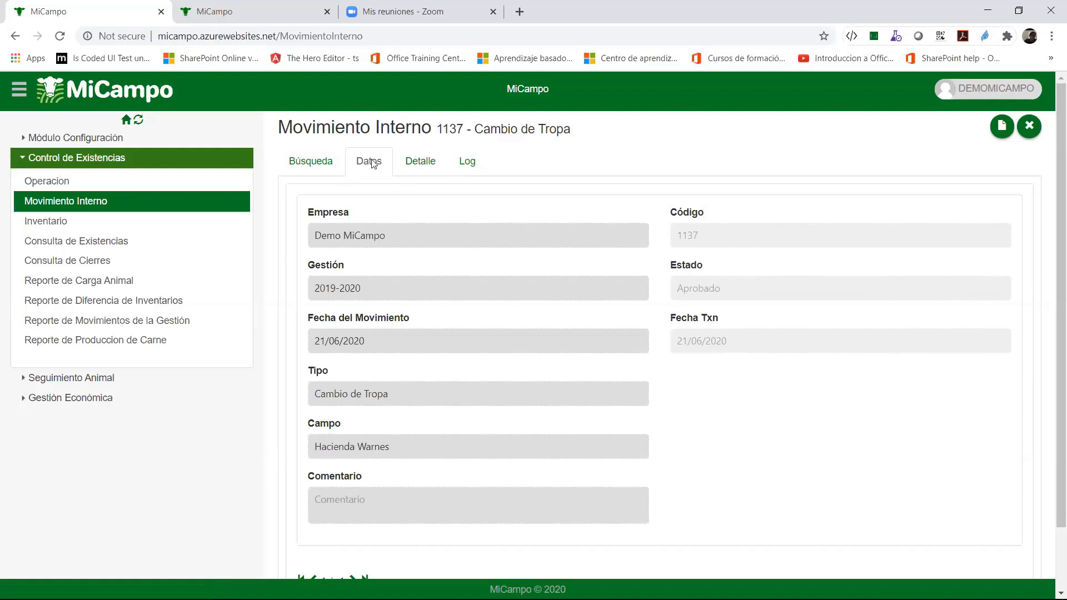
Check the available Motivo options in Inventario and search for inventories with Campo set to Hacienda Warnes.
{"action": "left_click", "coordinate": [79, 222]}
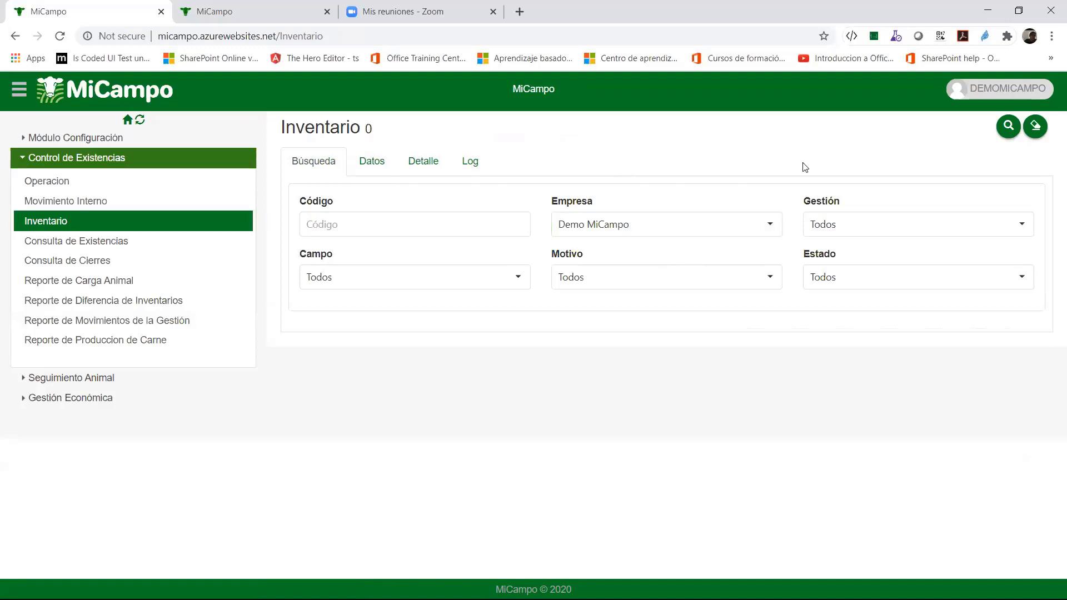
{"action": "left_click", "coordinate": [770, 278]}
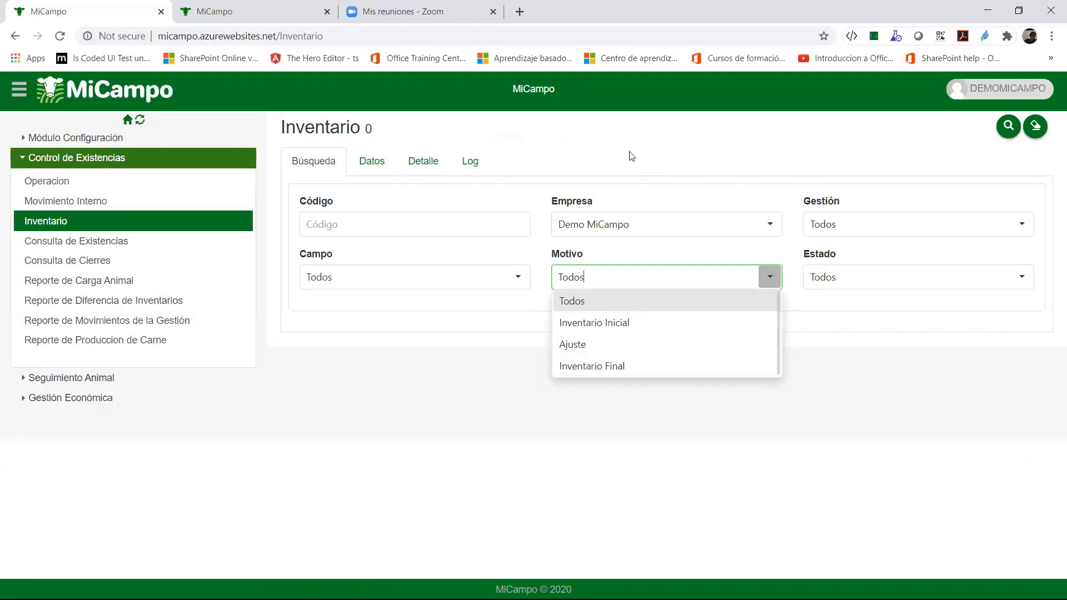
{"action": "left_click", "coordinate": [607, 148]}
{"action": "left_click", "coordinate": [424, 231]}
{"action": "left_click", "coordinate": [499, 277]}
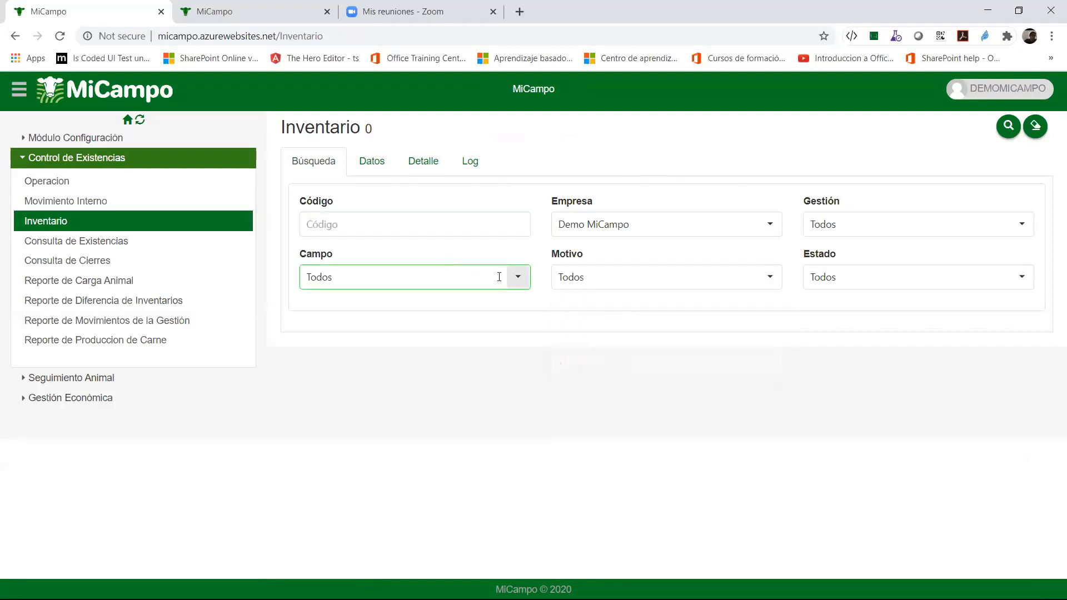
{"action": "left_click", "coordinate": [551, 281]}
{"action": "left_click", "coordinate": [517, 277]}
{"action": "left_click", "coordinate": [361, 389]}
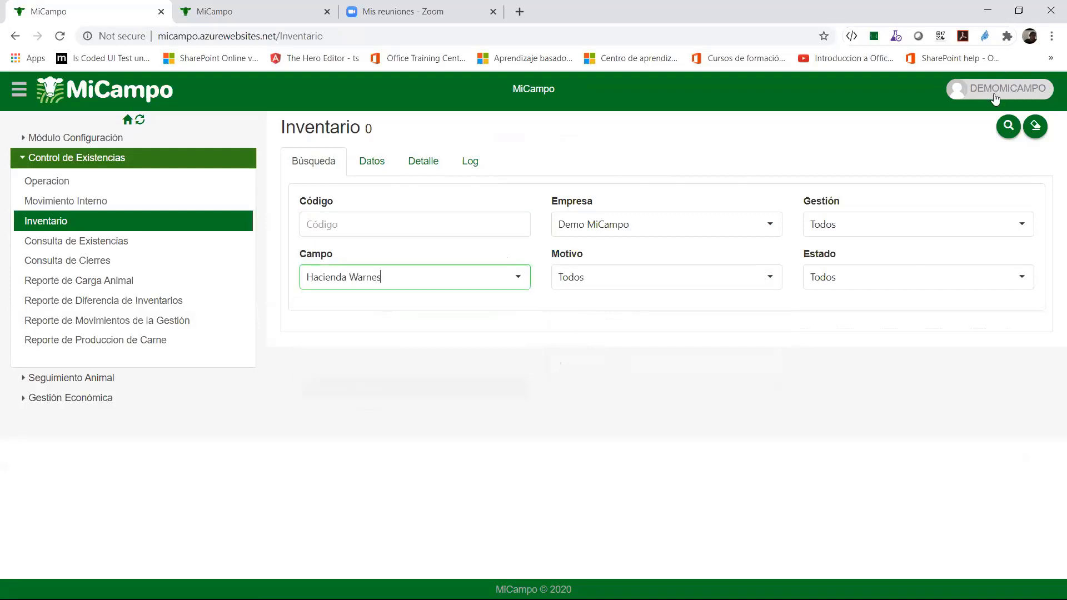
{"action": "left_click", "coordinate": [1009, 126]}
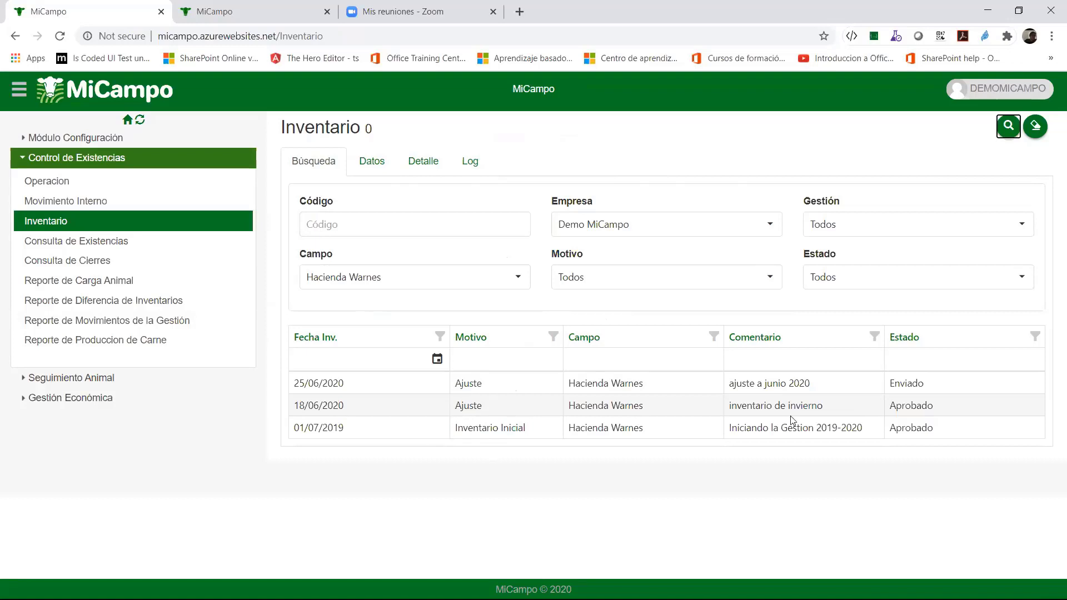
Open the 25/06/2020 Ajuste inventory and examine its general data and its detail by category and herd.
{"action": "left_click", "coordinate": [372, 388]}
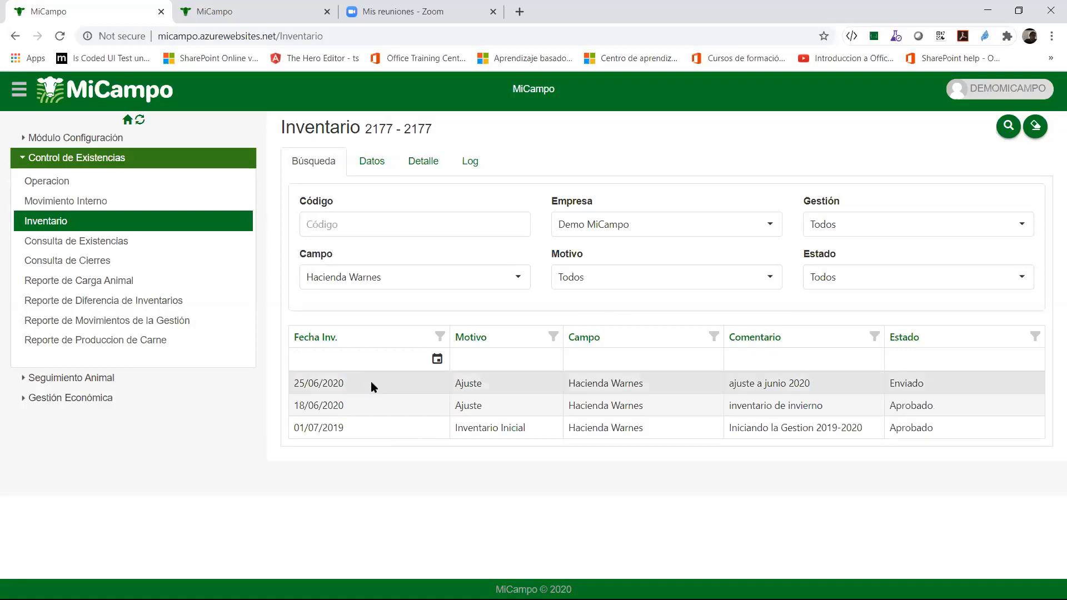
{"action": "double_click", "coordinate": [373, 387]}
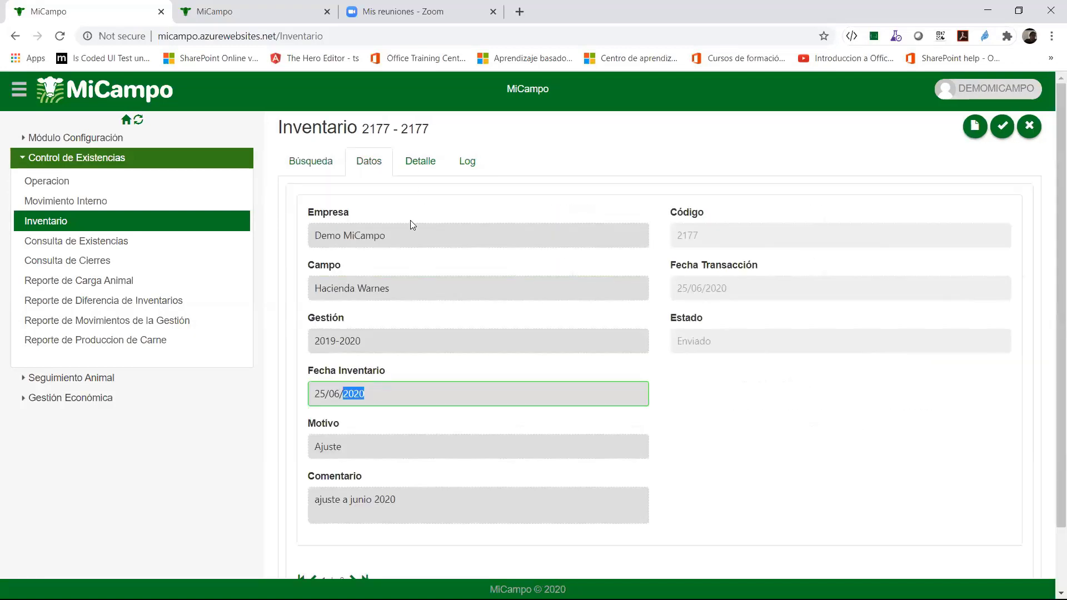
{"action": "left_click", "coordinate": [421, 165]}
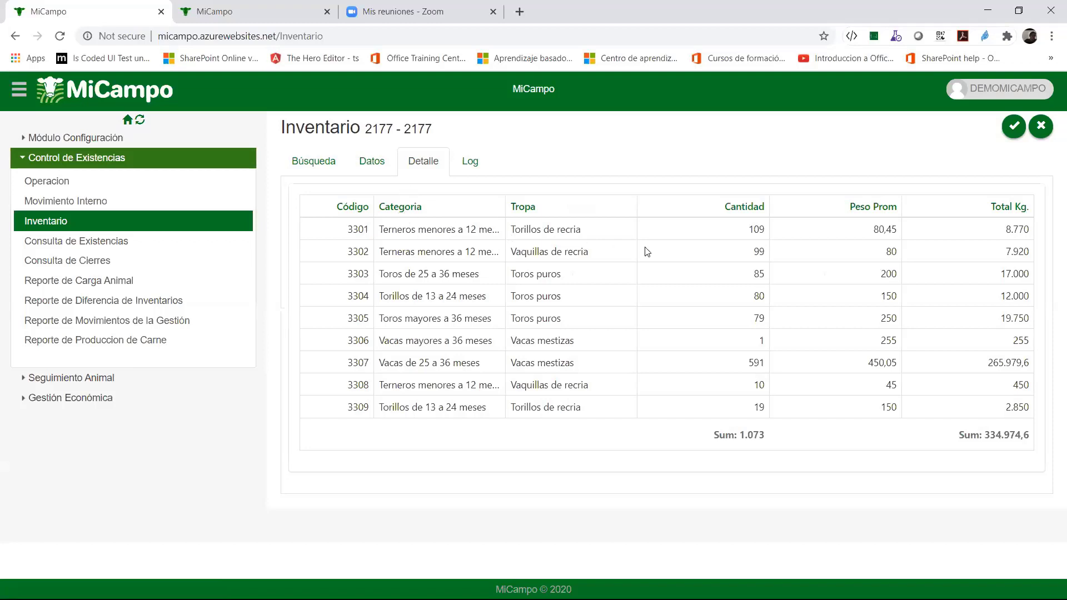
{"action": "left_click", "coordinate": [372, 168]}
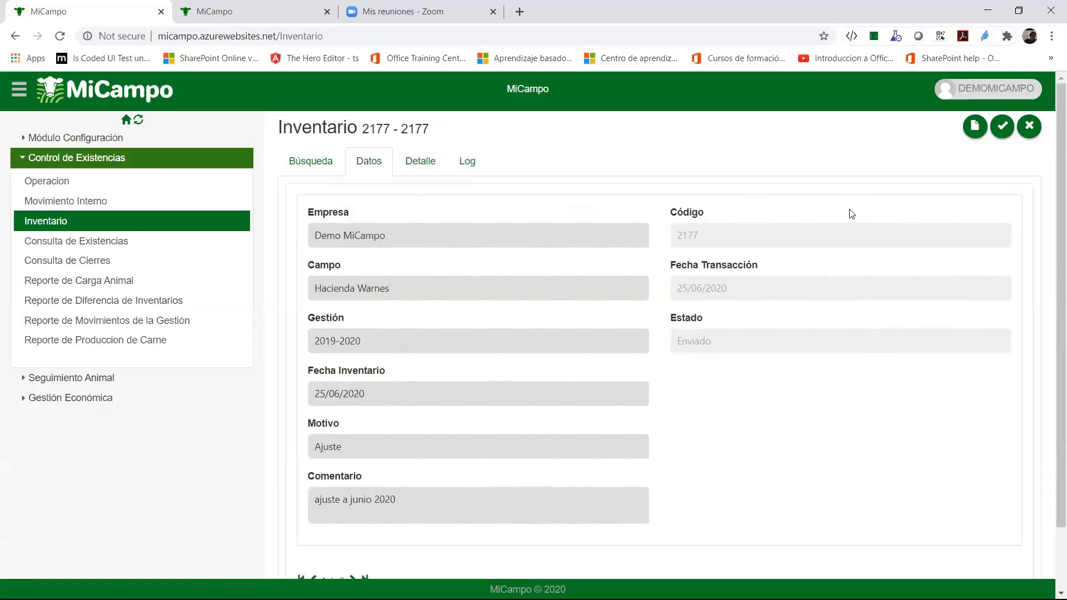
Start a new inventory record with Campo set to Hacienda Warnes and Gestión to 2019-2020.
{"action": "left_click", "coordinate": [974, 126]}
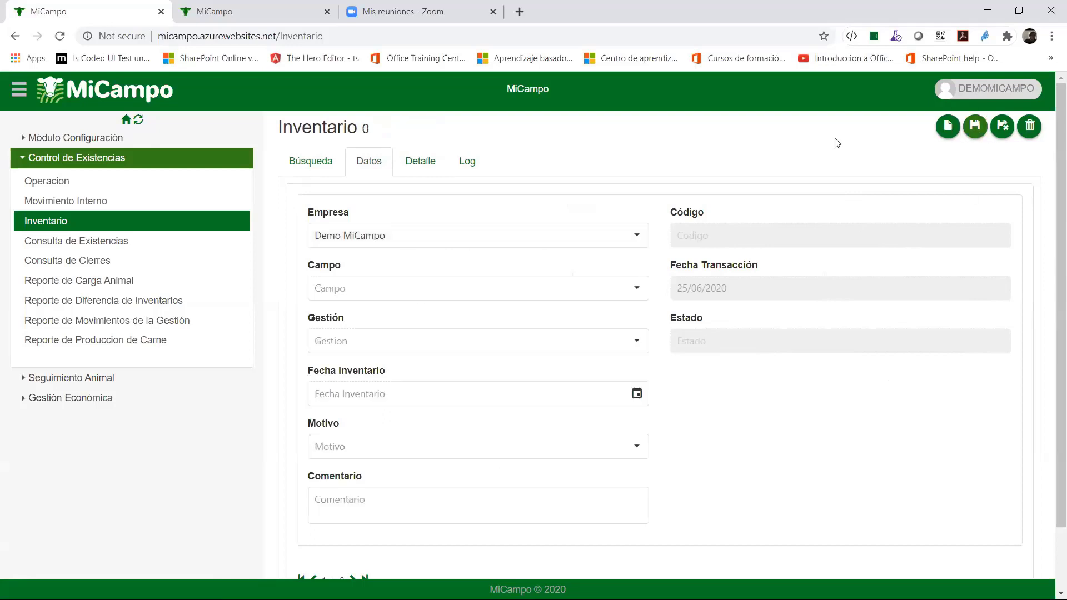
{"action": "scroll", "coordinate": [515, 277], "scroll_direction": "down", "scroll_amount": 1}
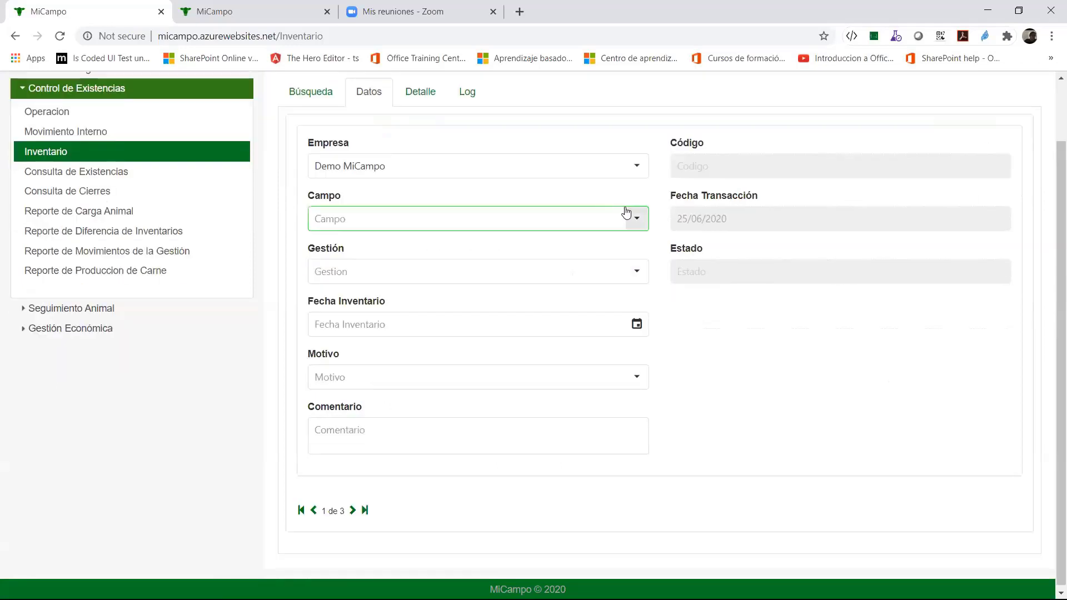
{"action": "left_click", "coordinate": [639, 222]}
{"action": "left_click", "coordinate": [446, 308]}
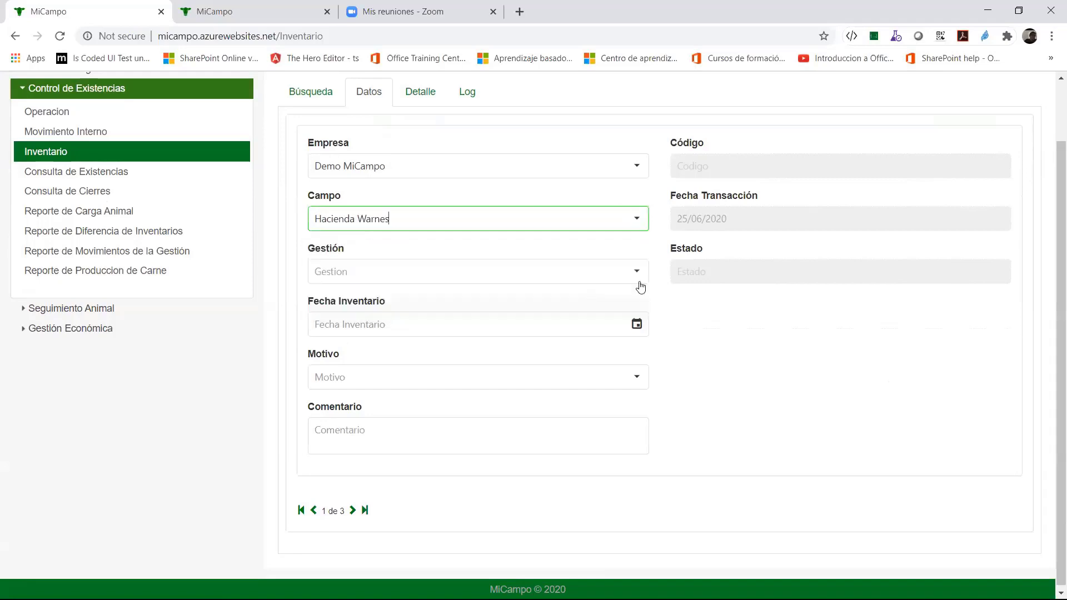
{"action": "left_click", "coordinate": [639, 275]}
{"action": "left_click", "coordinate": [398, 310]}
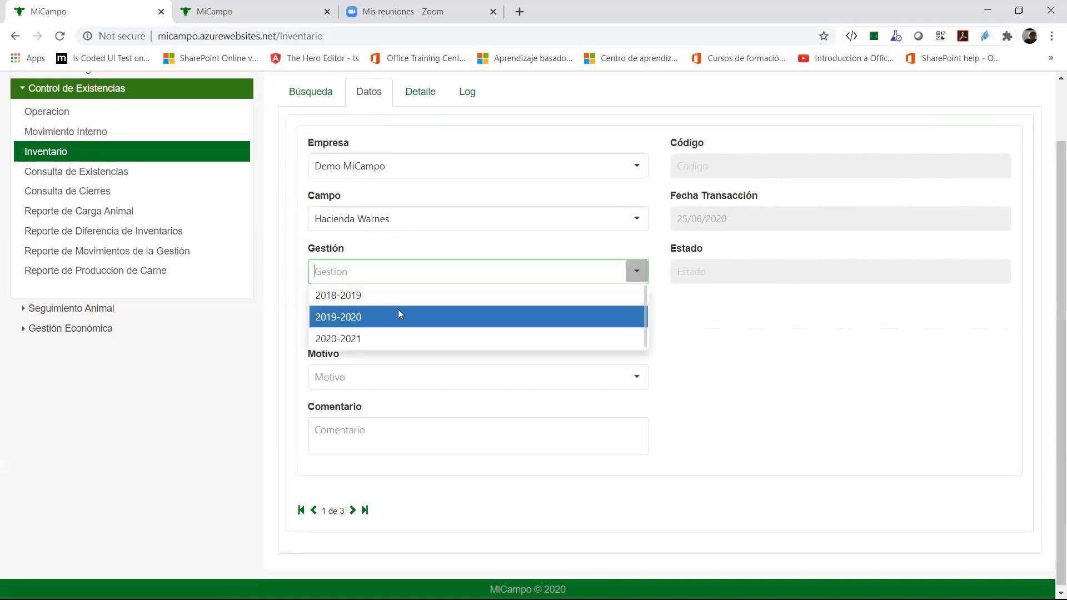
Set the new inventory's date to 25/06/2020, its Motivo to Ajuste and its comment to "ajuste de presentacion".
{"action": "left_click", "coordinate": [636, 324]}
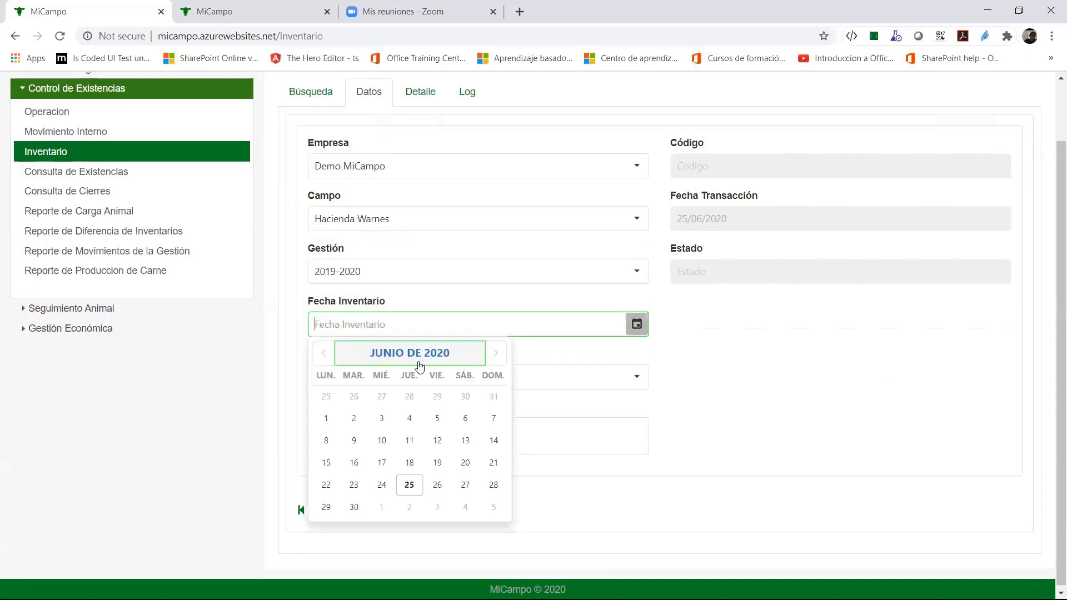
{"action": "left_click", "coordinate": [410, 484]}
{"action": "left_click", "coordinate": [476, 379]}
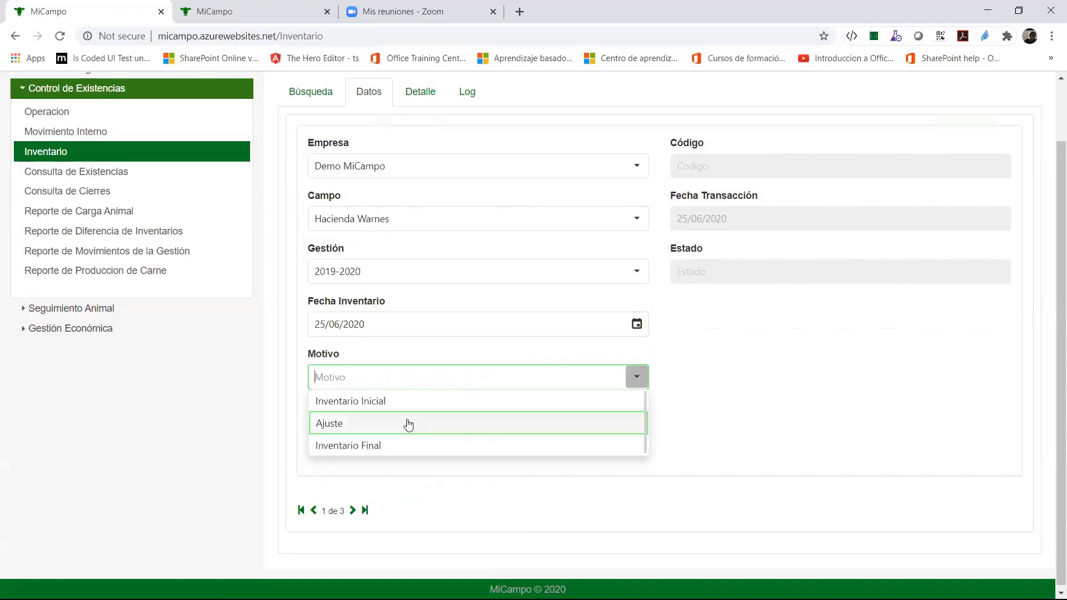
{"action": "left_click", "coordinate": [556, 424]}
{"action": "scroll", "coordinate": [519, 373], "scroll_direction": "up", "scroll_amount": 1}
{"action": "scroll", "coordinate": [517, 374], "scroll_direction": "down", "scroll_amount": 2}
{"action": "key", "text": "Tab"}
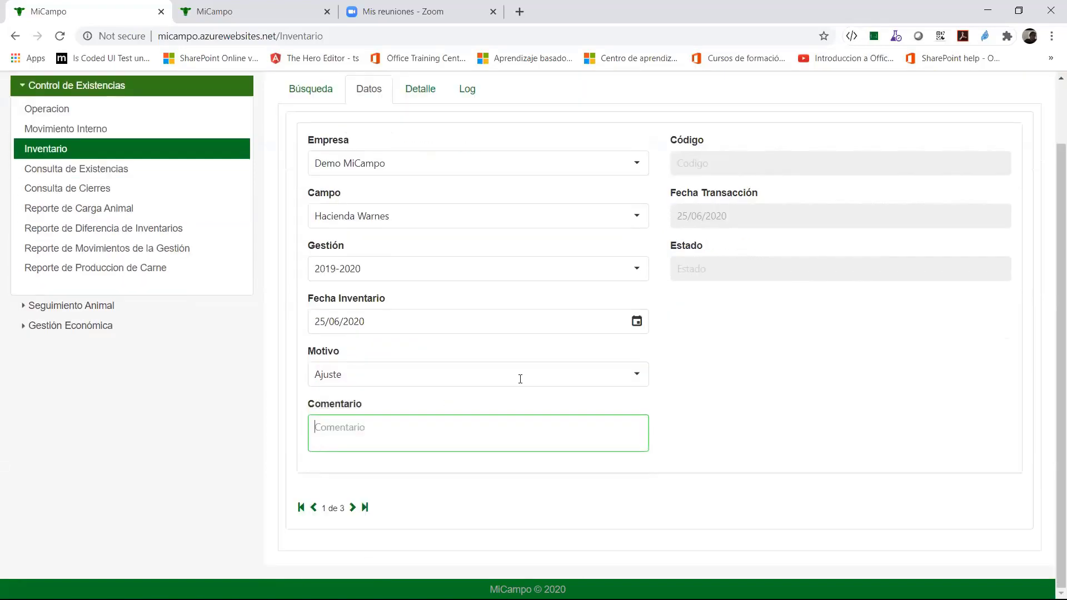
{"action": "type", "text": "a"}
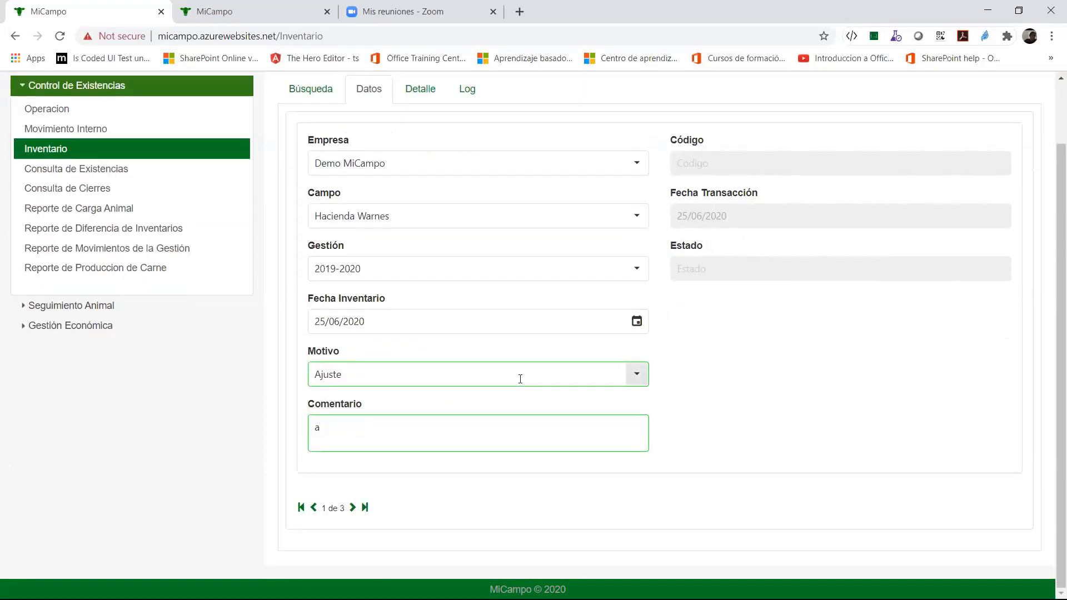
{"action": "type", "text": "juste de presentacion"}
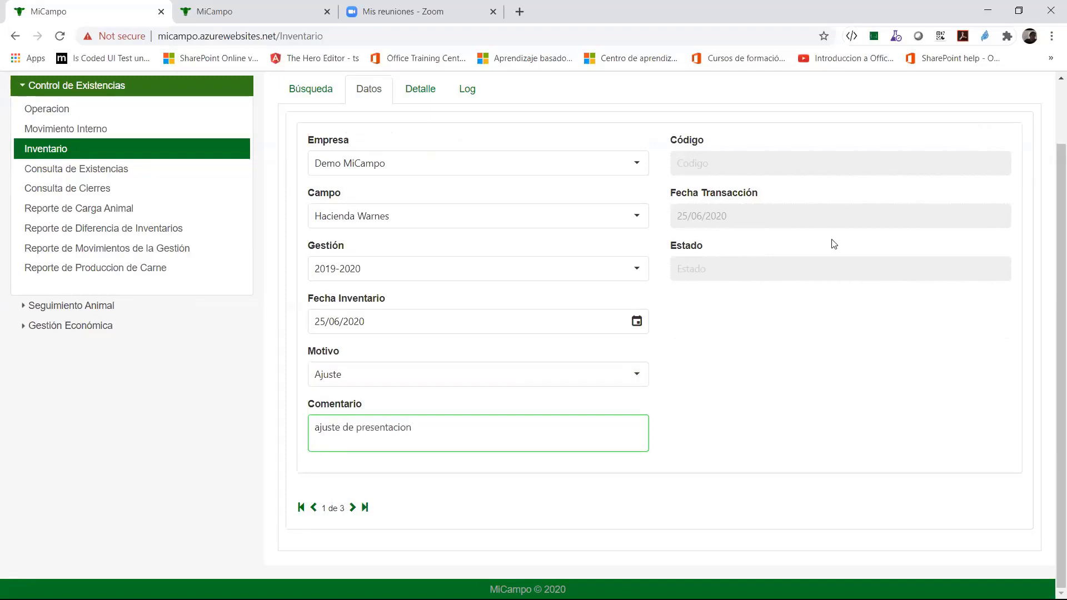
Save the new inventory record and open its detail of categories and herds.
{"action": "scroll", "coordinate": [832, 241], "scroll_direction": "up", "scroll_amount": 2}
{"action": "left_click", "coordinate": [979, 123]}
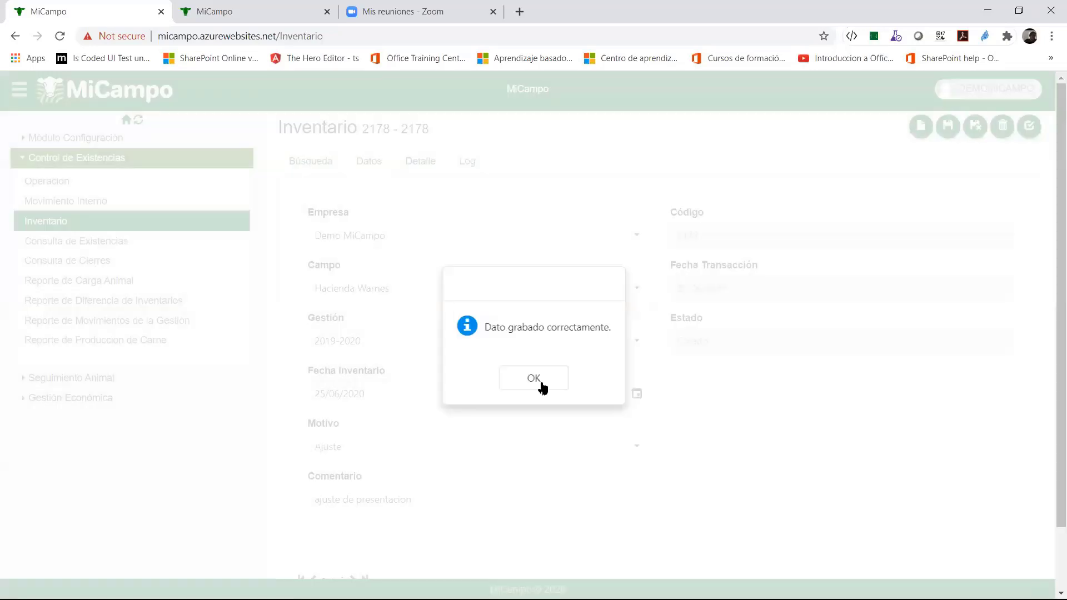
{"action": "left_click", "coordinate": [534, 379]}
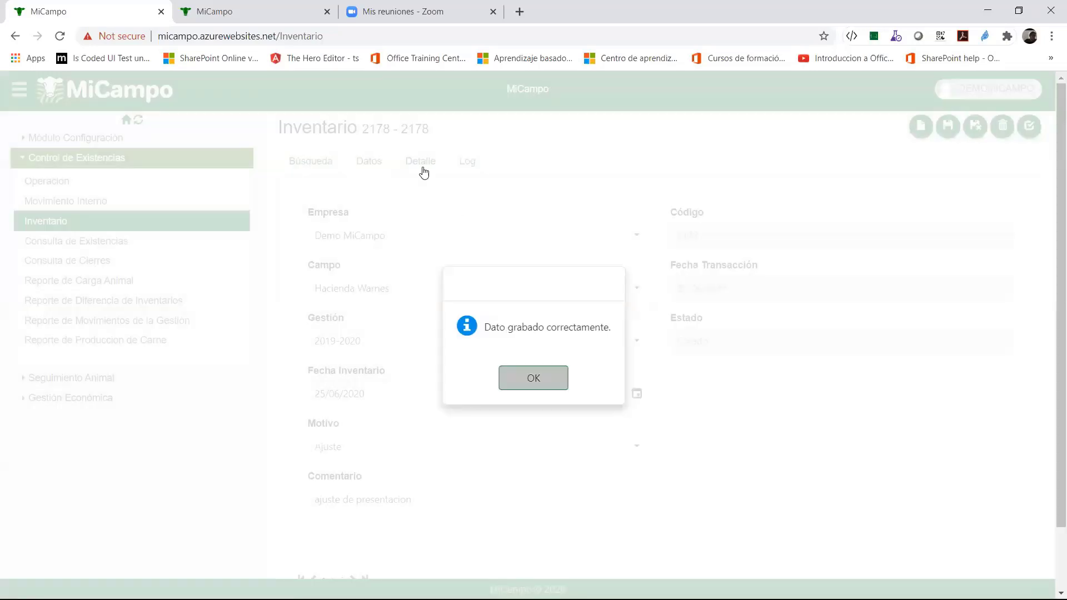
{"action": "left_click", "coordinate": [420, 163]}
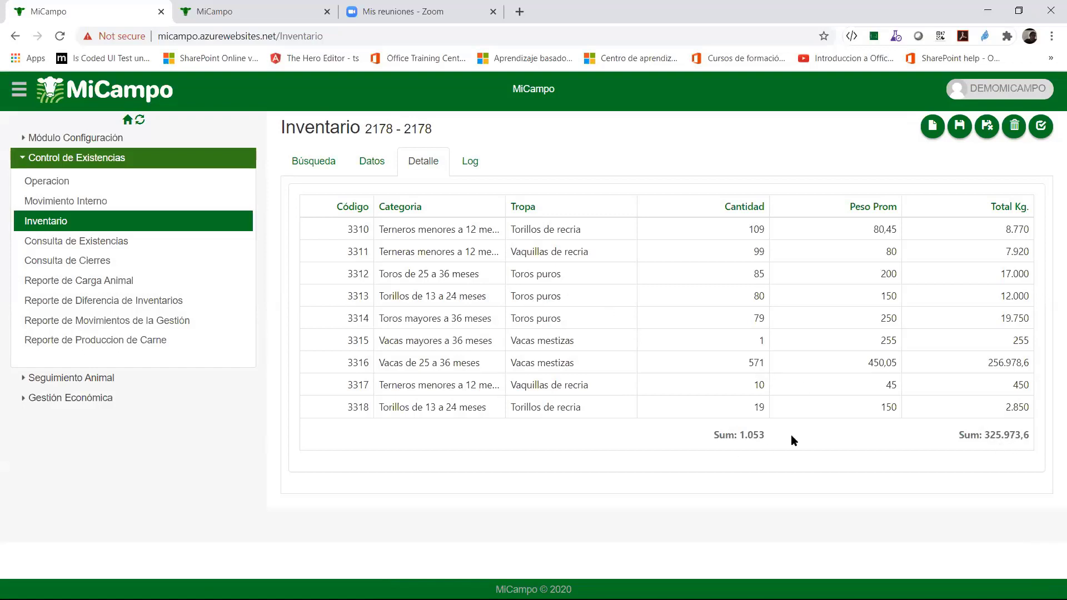
Compare the inventory detail with the Hacienda Warnes stock query, and open the Torillos de 13 a 24 meses line of Toros puros for review.
{"action": "left_click", "coordinate": [242, 12]}
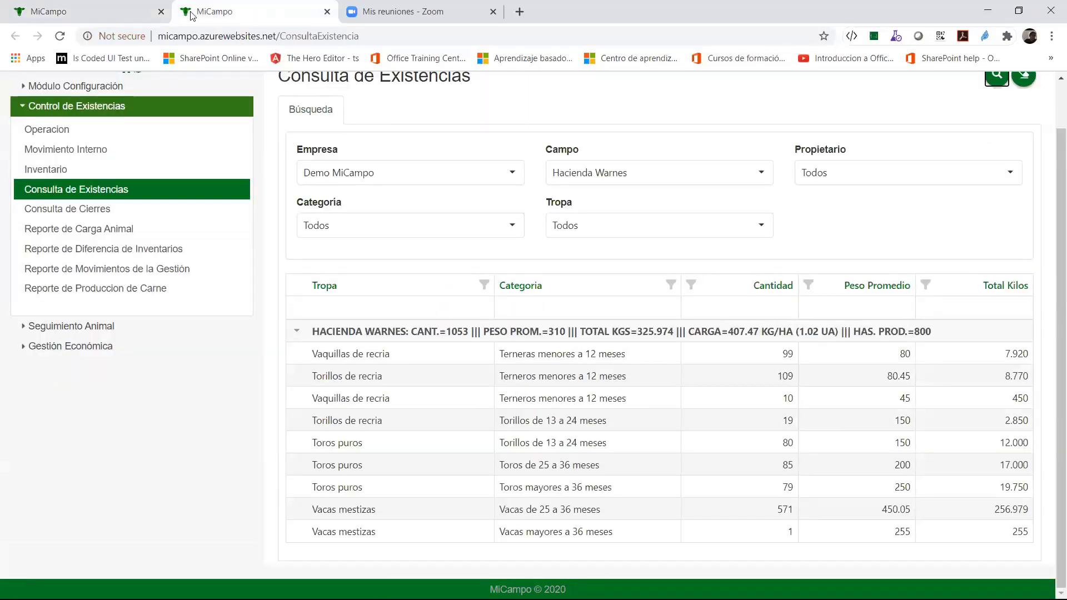
{"action": "left_click", "coordinate": [86, 15]}
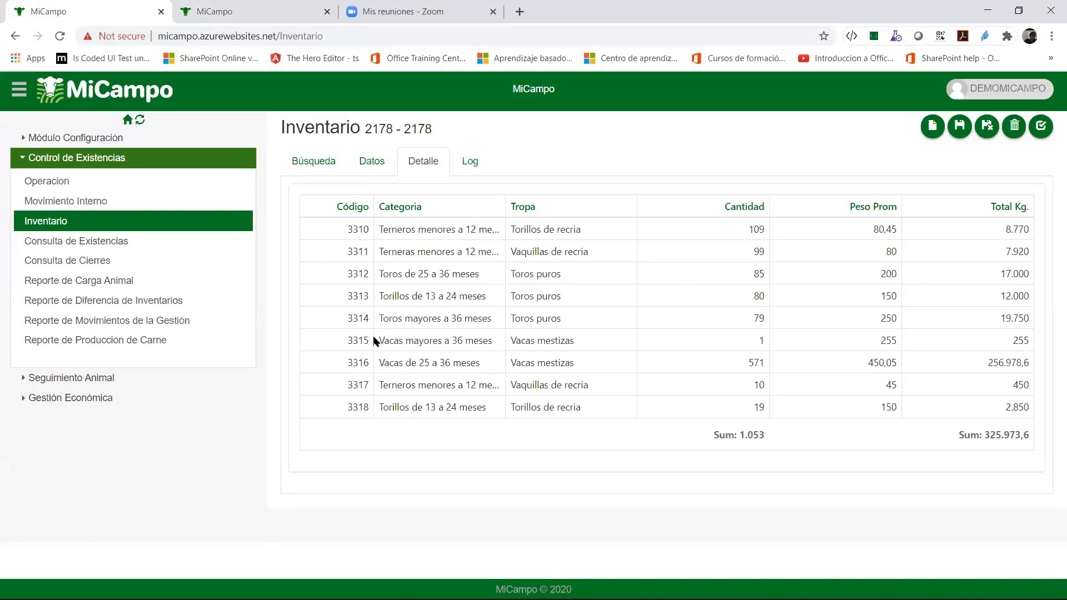
{"action": "double_click", "coordinate": [331, 304]}
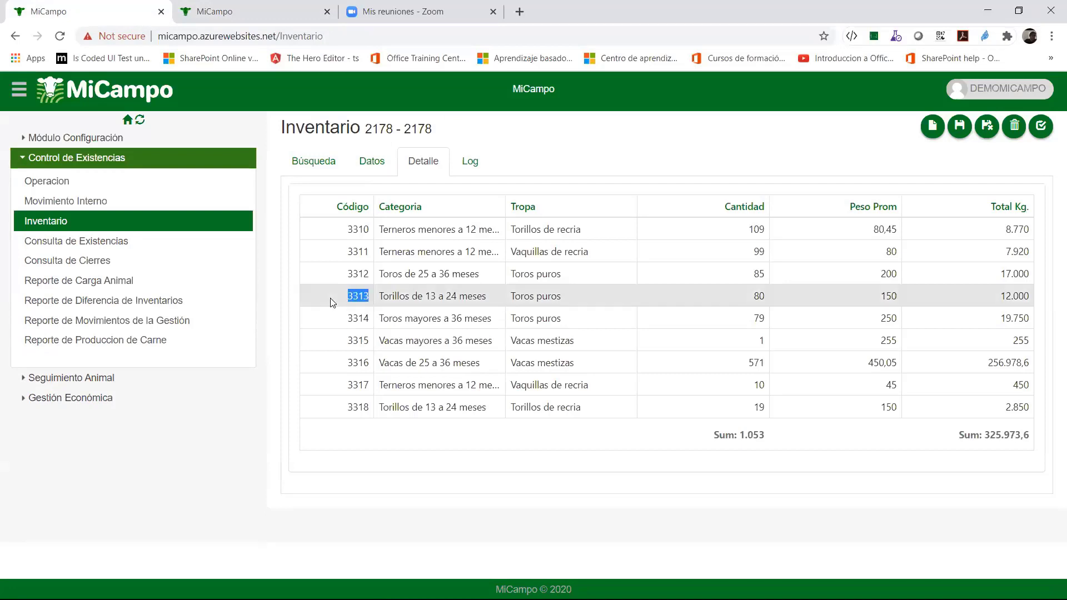
{"action": "scroll", "coordinate": [332, 409], "scroll_direction": "down", "scroll_amount": 2}
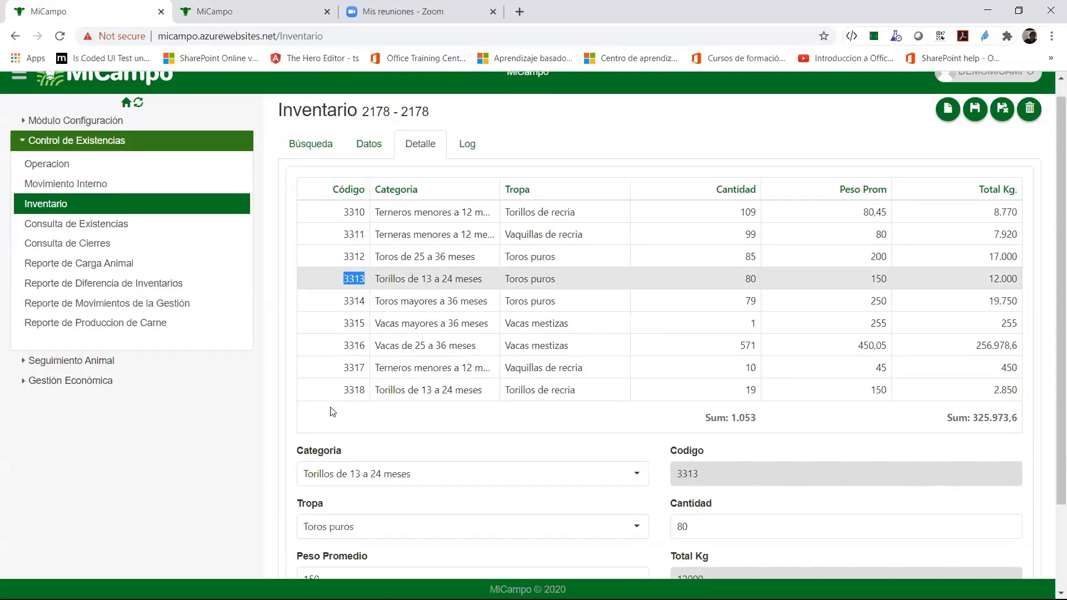
{"action": "left_click", "coordinate": [322, 472]}
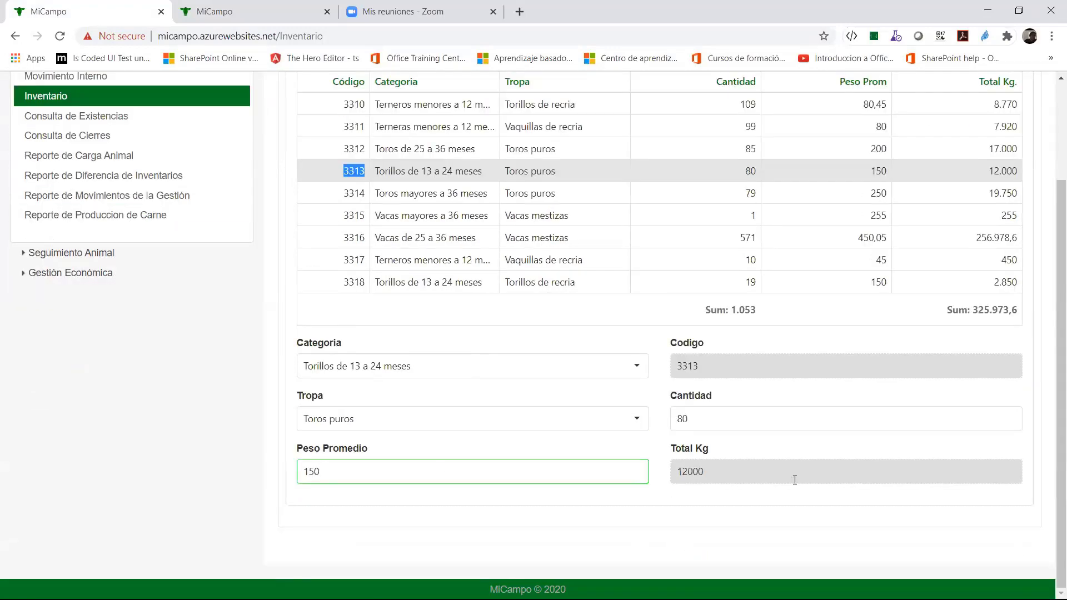
{"action": "left_click_drag", "start_coordinate": [729, 427], "coordinate": [582, 424]}
{"action": "left_click", "coordinate": [378, 467]}
{"action": "scroll", "coordinate": [508, 307], "scroll_direction": "up", "scroll_amount": 1}
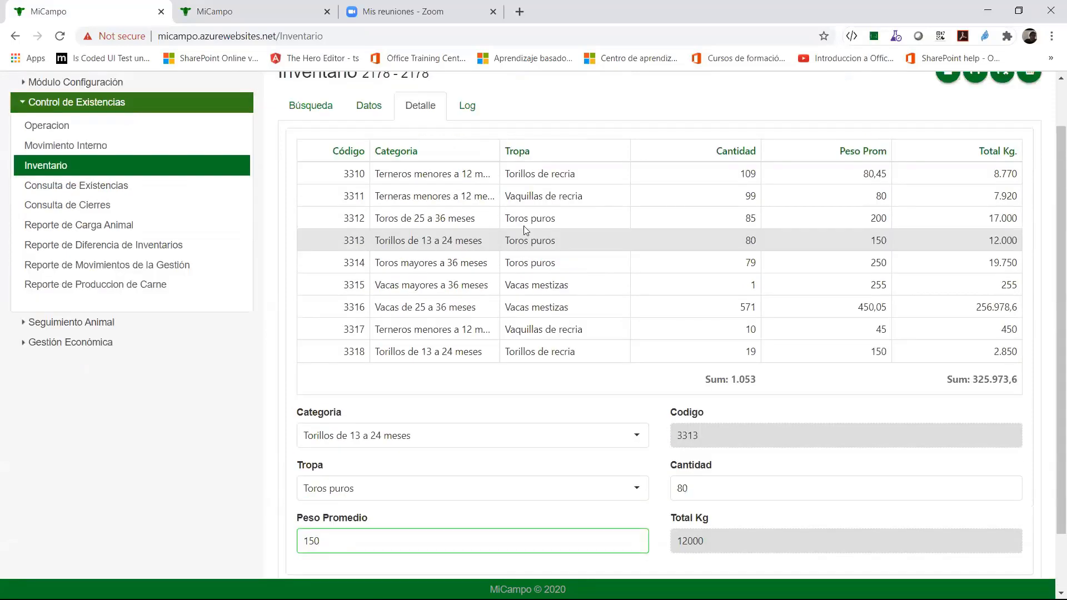
{"action": "scroll", "coordinate": [505, 230], "scroll_direction": "down", "scroll_amount": 1}
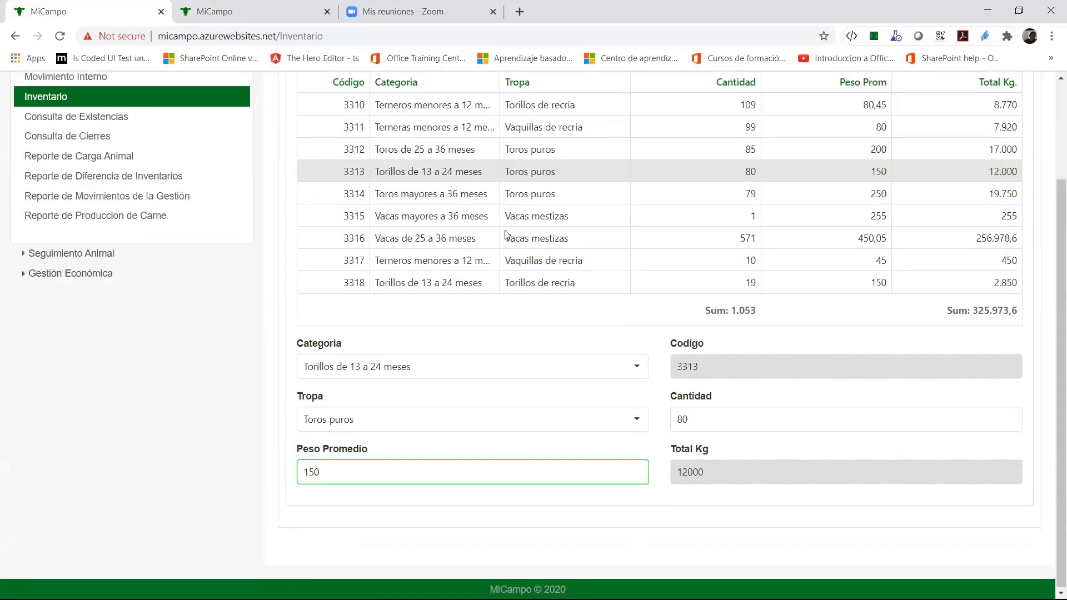
{"action": "scroll", "coordinate": [505, 230], "scroll_direction": "up", "scroll_amount": 1}
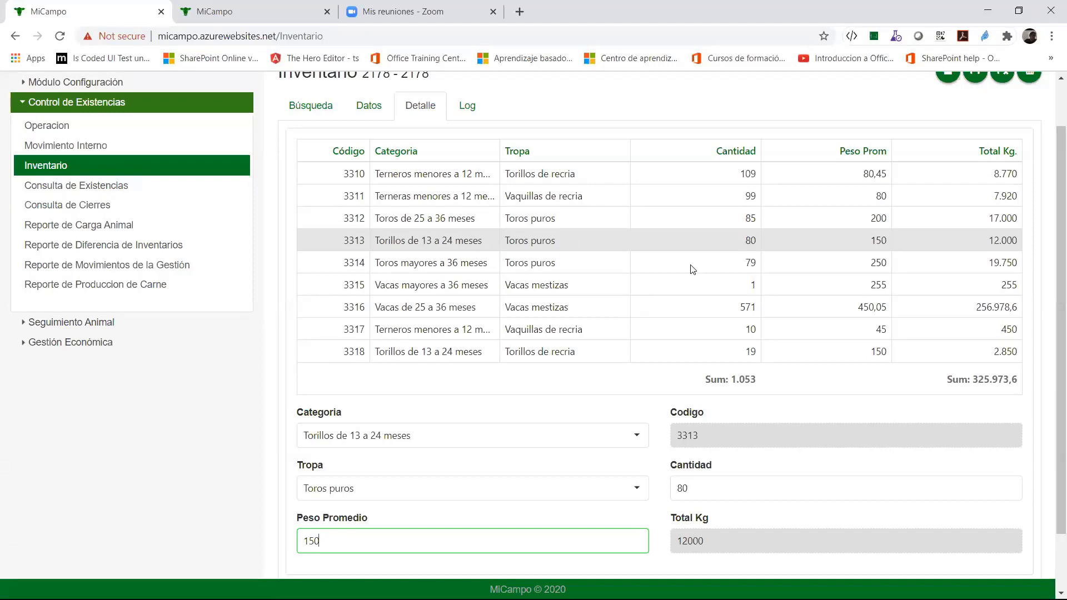
{"action": "scroll", "coordinate": [693, 269], "scroll_direction": "up", "scroll_amount": 1}
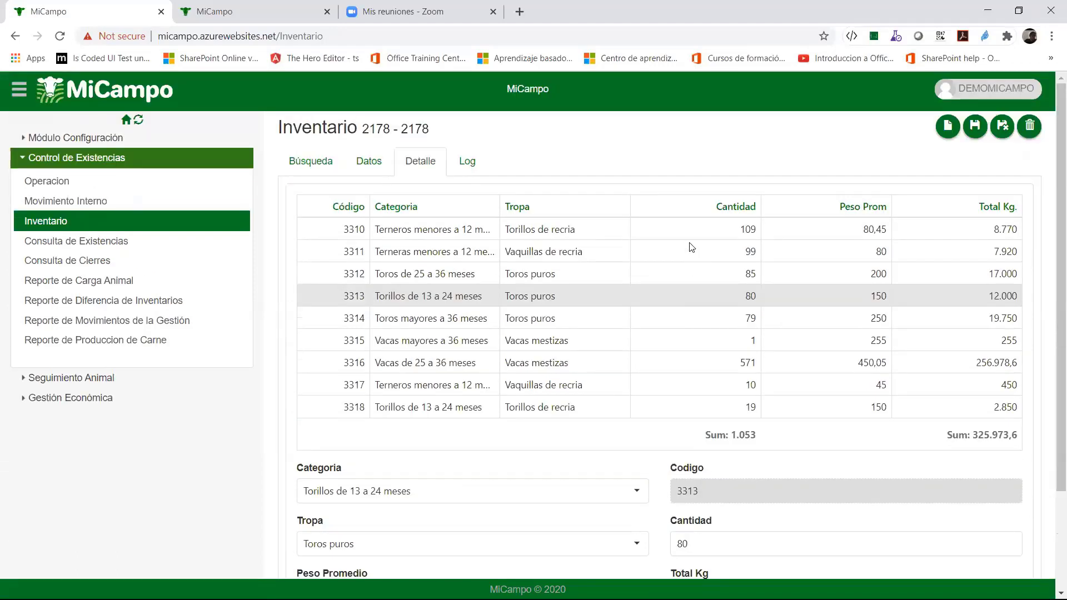
Open the detail line for Vacas mayores a 36 meses of Vacas mestizas and return to the inventory's general data.
{"action": "double_click", "coordinate": [339, 340]}
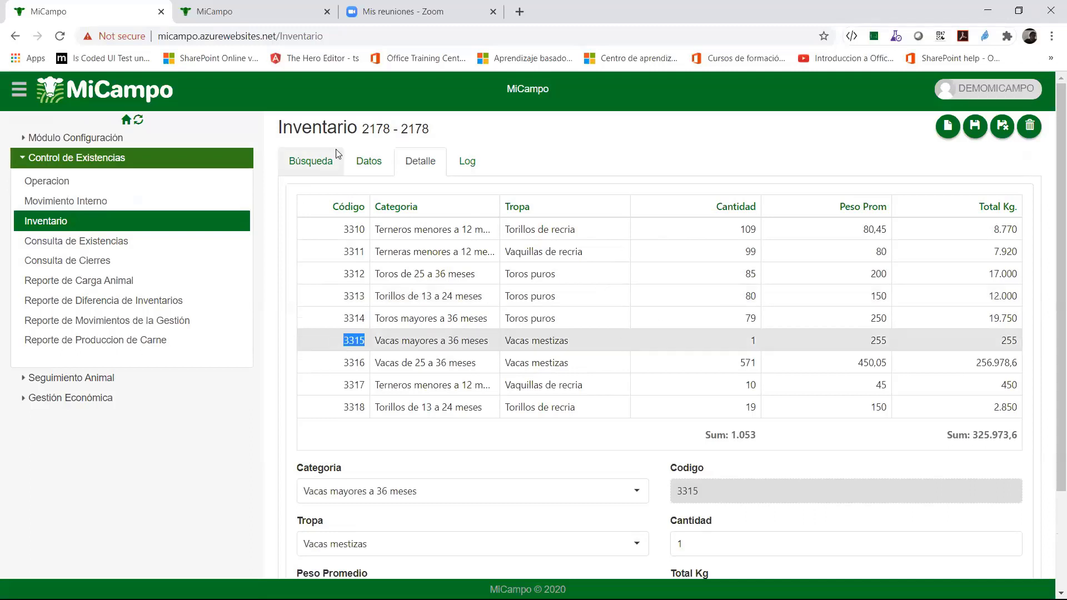
{"action": "left_click", "coordinate": [376, 166]}
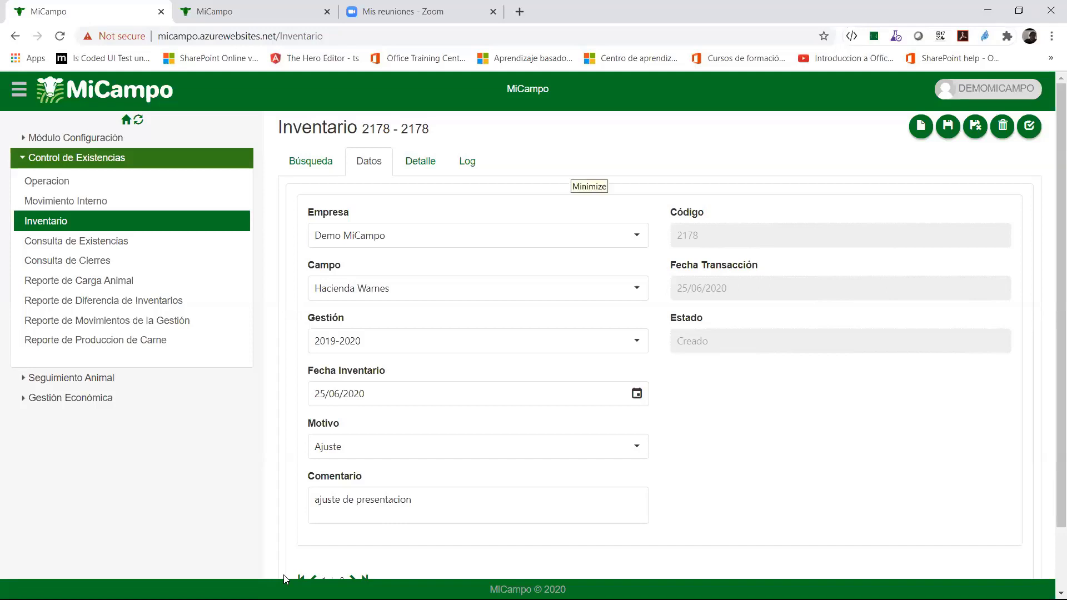
{"action": "left_click", "coordinate": [577, 180]}
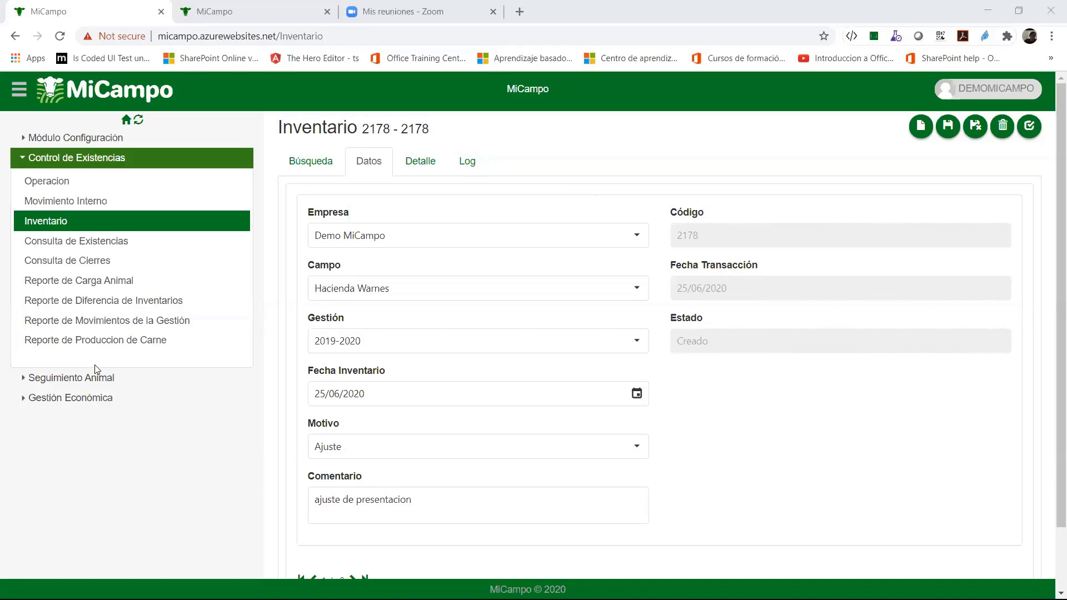
Open the Cuenta Contable page under Gestión Económica and list all accounts of Demo MiCampo.
{"action": "scroll", "coordinate": [96, 369], "scroll_direction": "down", "scroll_amount": 1}
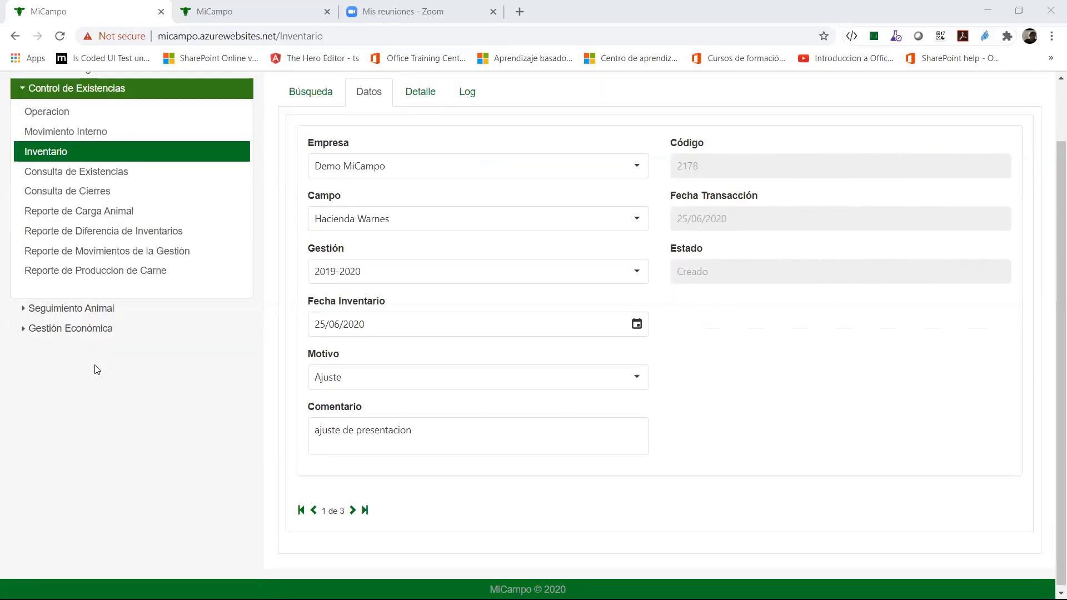
{"action": "left_click", "coordinate": [91, 96]}
{"action": "left_click", "coordinate": [92, 129]}
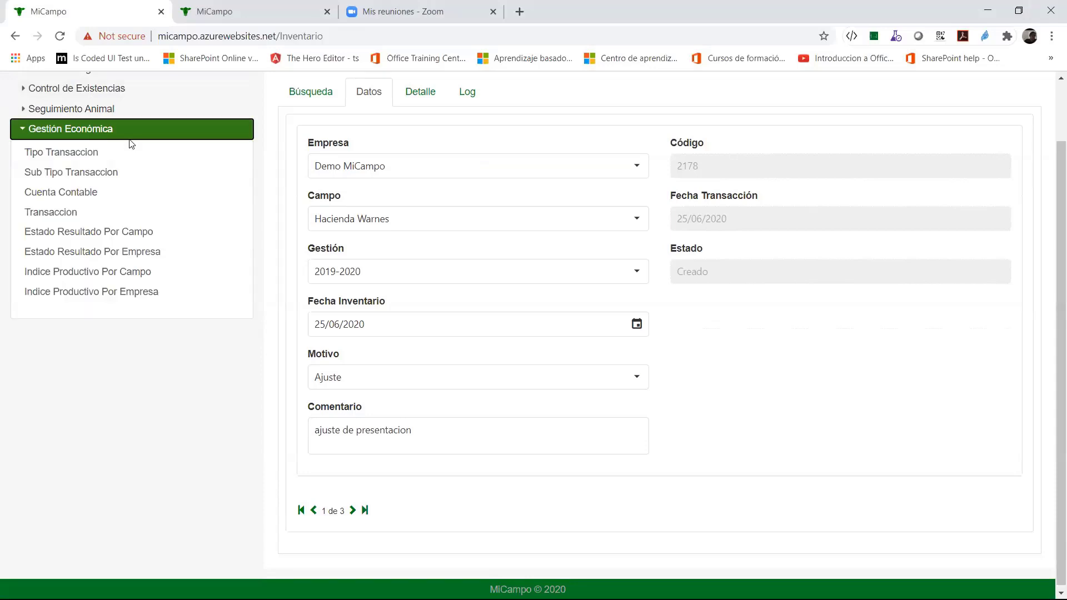
{"action": "scroll", "coordinate": [344, 181], "scroll_direction": "up", "scroll_amount": 1}
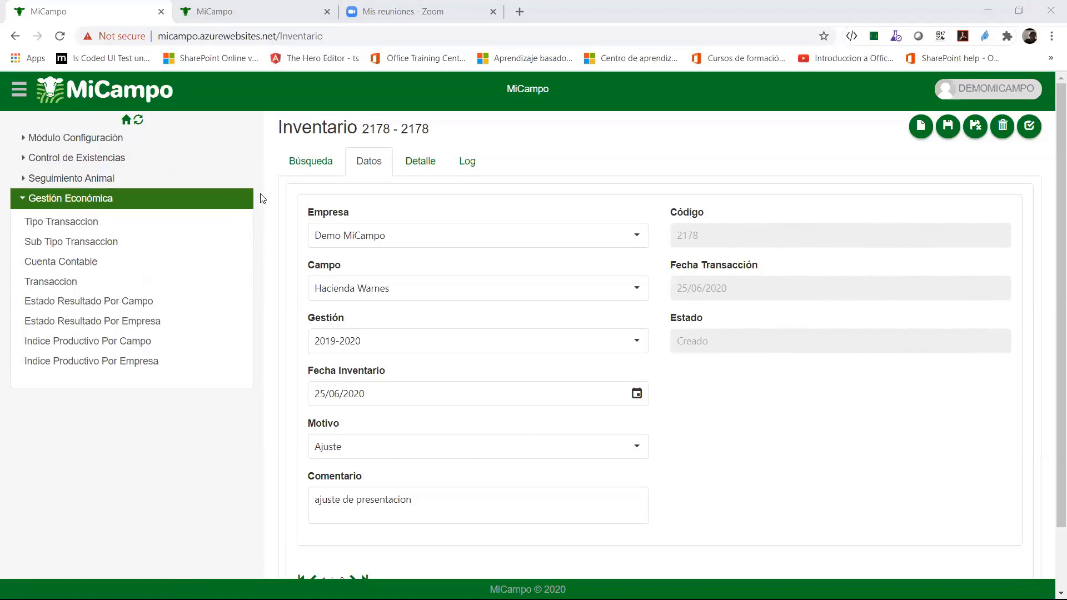
{"action": "left_click", "coordinate": [120, 263]}
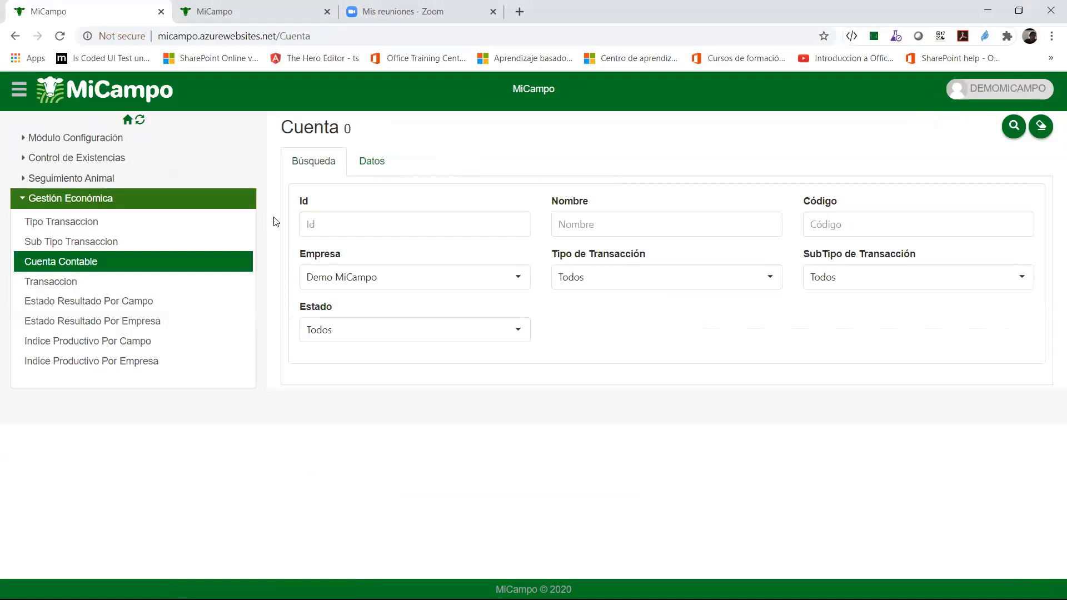
{"action": "left_click", "coordinate": [1016, 130]}
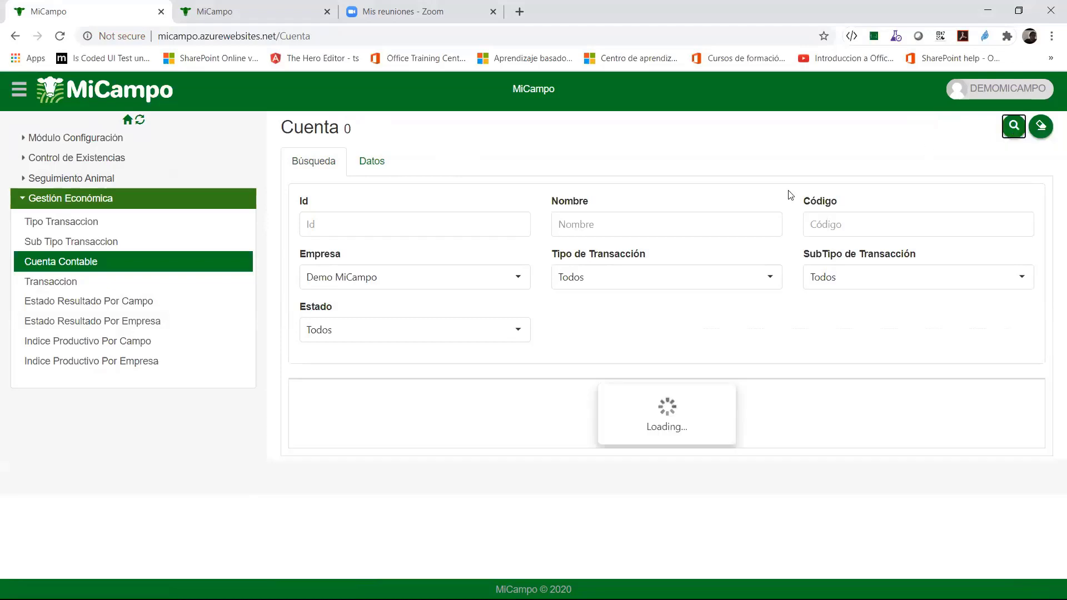
{"action": "scroll", "coordinate": [627, 279], "scroll_direction": "down", "scroll_amount": 2}
Review the available transaction types and filter the account list's Tipo de Transacción column to Egresos.
{"action": "left_click", "coordinate": [628, 279]}
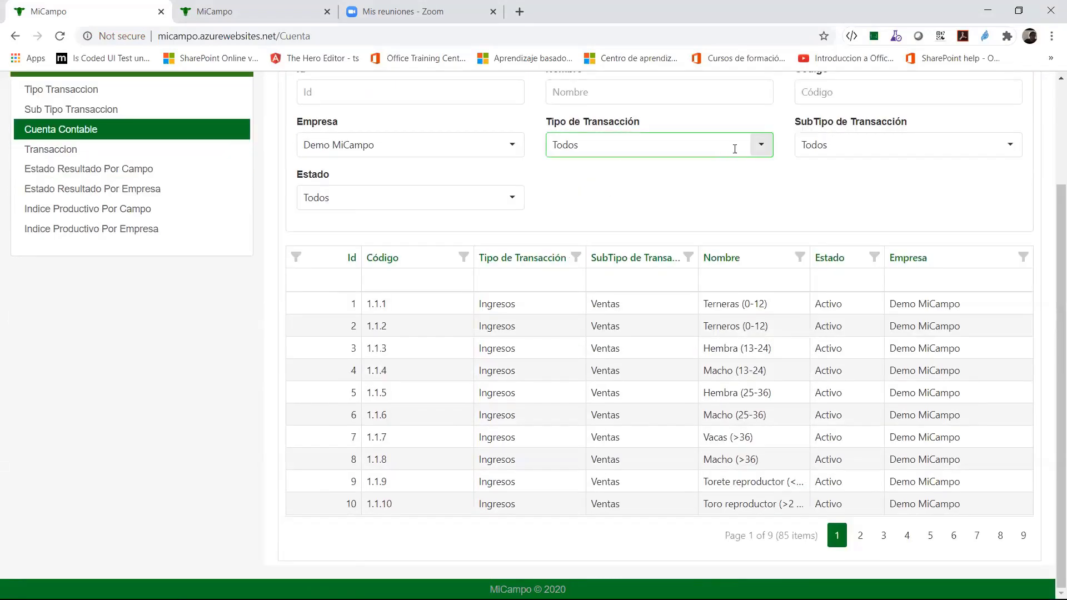
{"action": "left_click", "coordinate": [759, 144]}
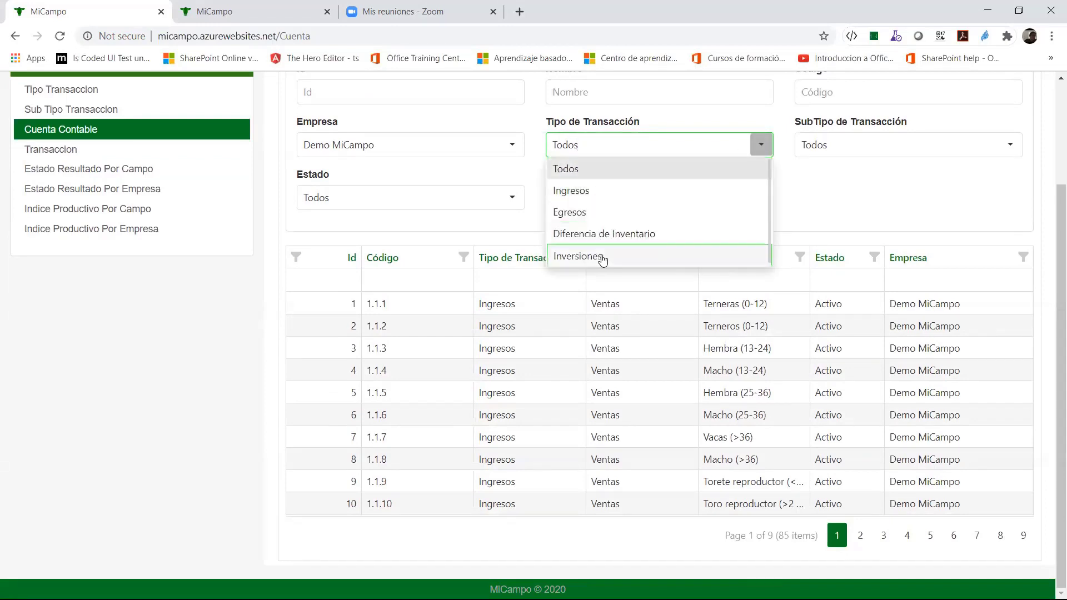
{"action": "left_click", "coordinate": [783, 224]}
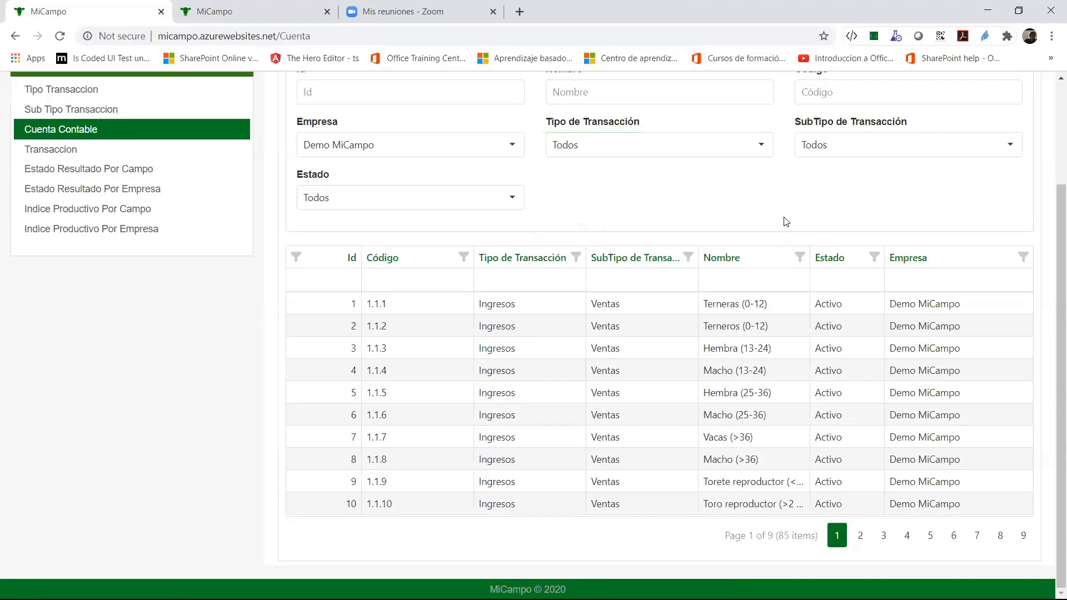
{"action": "left_click", "coordinate": [575, 258]}
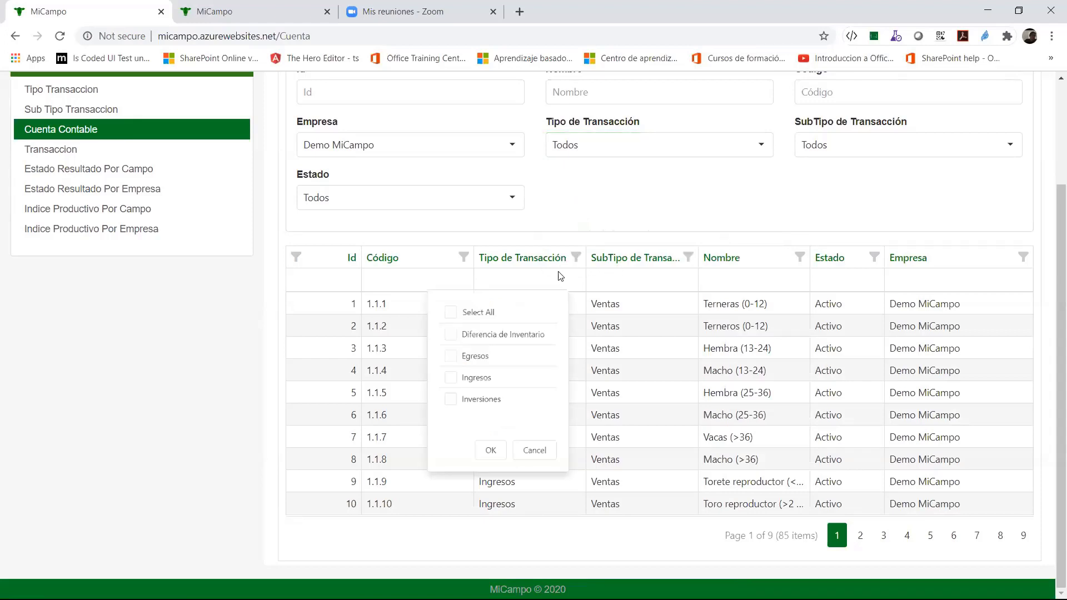
{"action": "left_click", "coordinate": [475, 356]}
{"action": "left_click", "coordinate": [491, 450]}
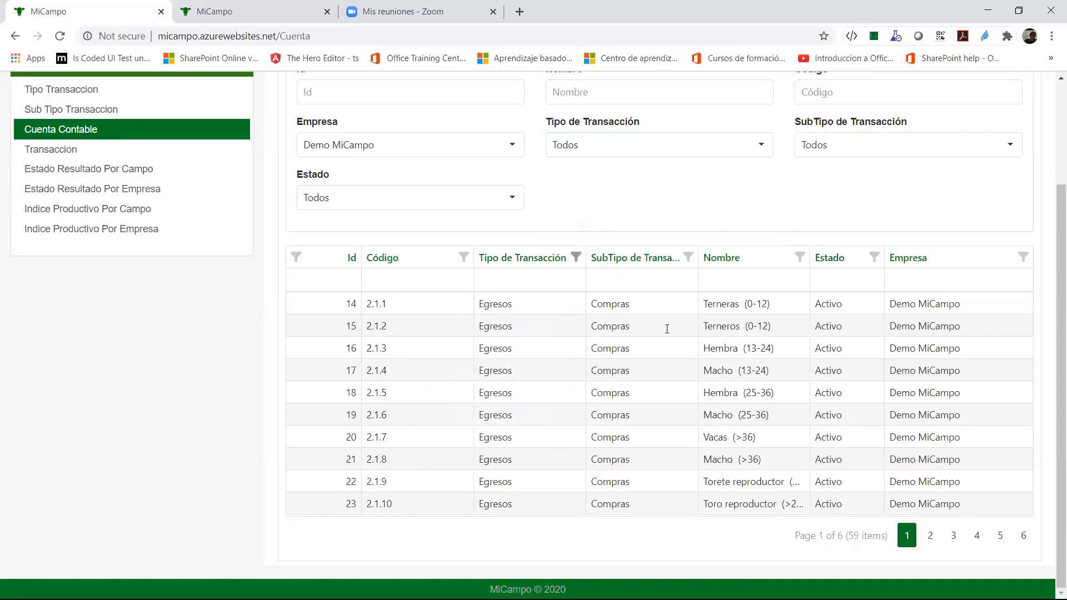
Look through the account names offered by the Nombre column filter, then close it without selecting any.
{"action": "left_click", "coordinate": [703, 276]}
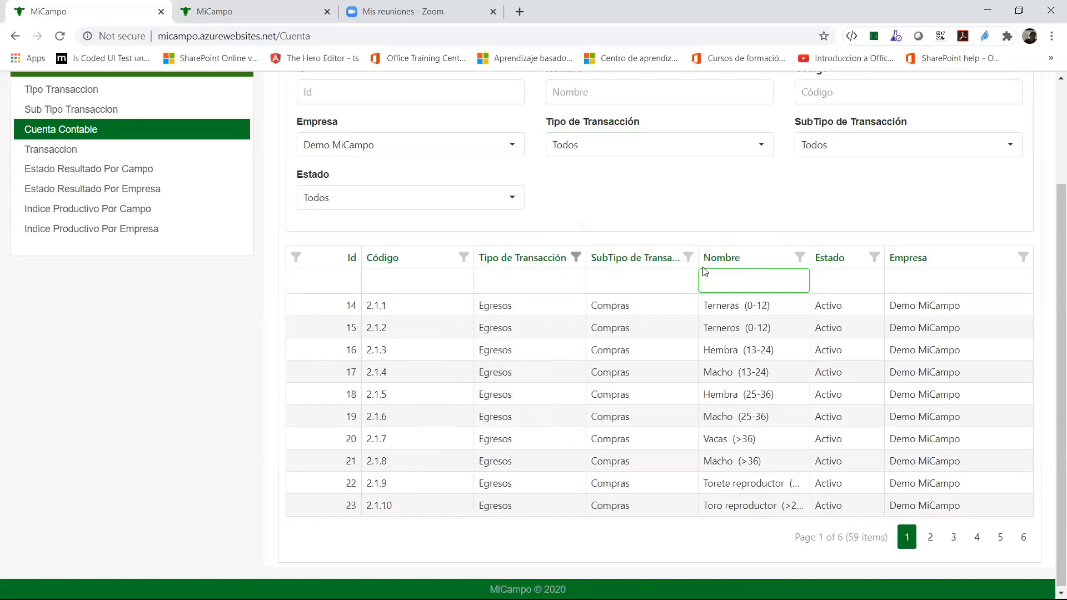
{"action": "left_click", "coordinate": [804, 258]}
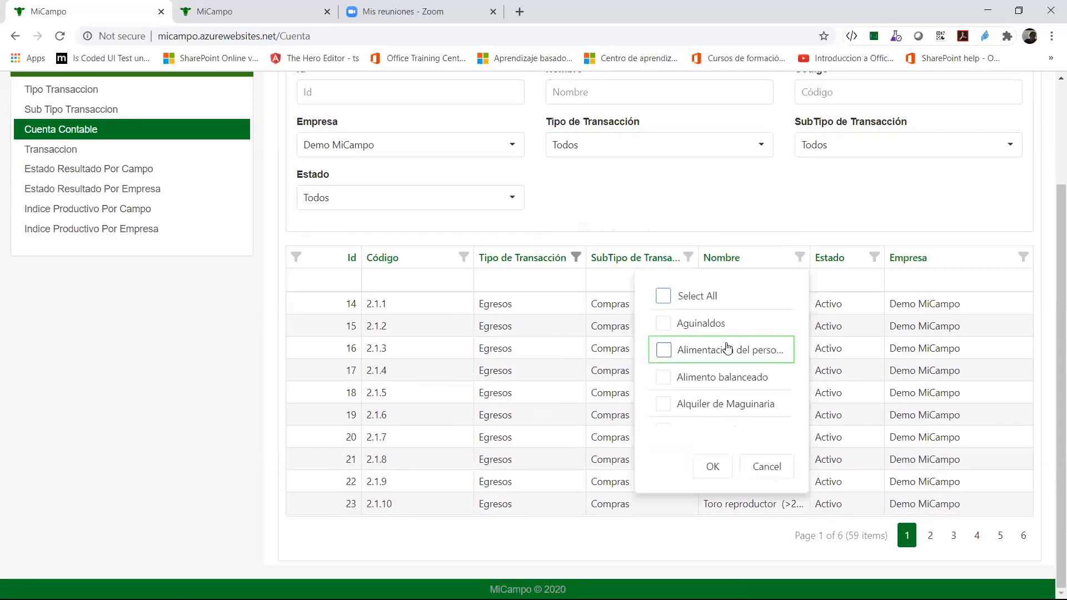
{"action": "scroll", "coordinate": [740, 364], "scroll_direction": "down", "scroll_amount": 5}
{"action": "scroll", "coordinate": [740, 365], "scroll_direction": "down", "scroll_amount": 6}
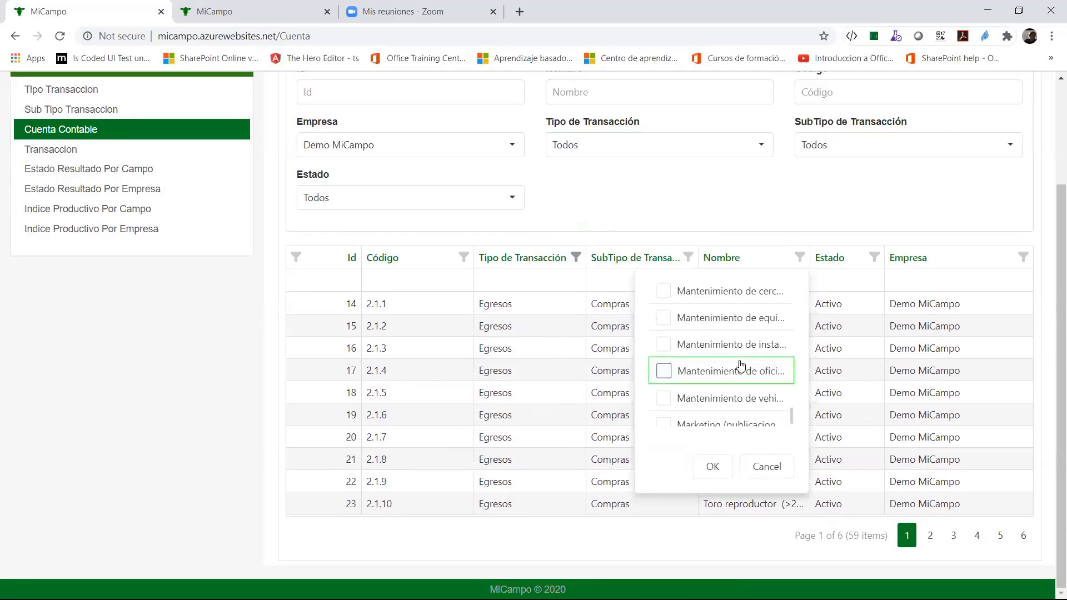
{"action": "scroll", "coordinate": [740, 364], "scroll_direction": "up", "scroll_amount": 11}
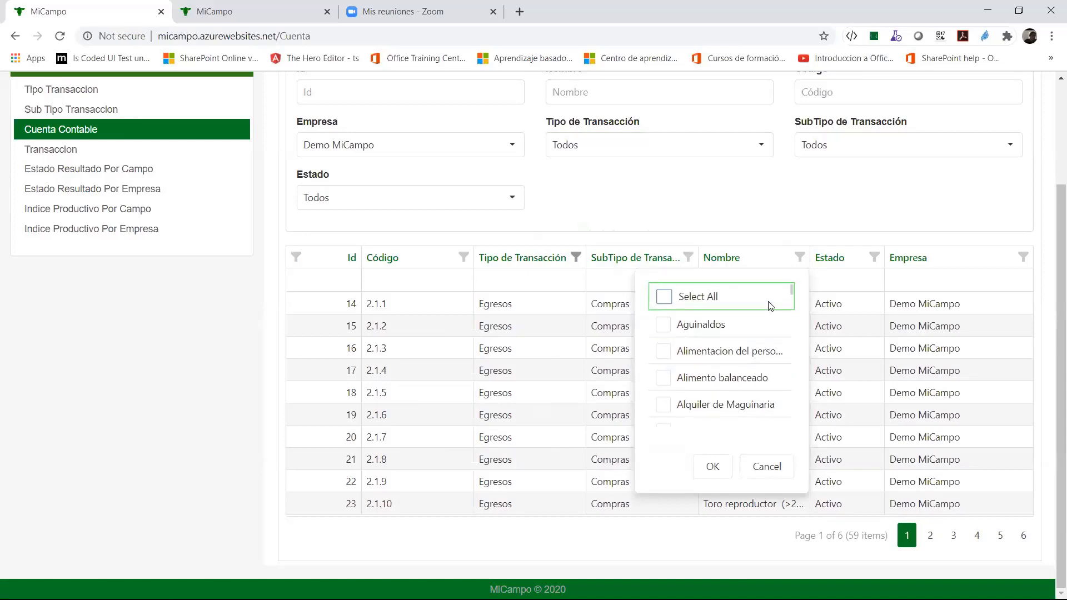
{"action": "left_click", "coordinate": [769, 467]}
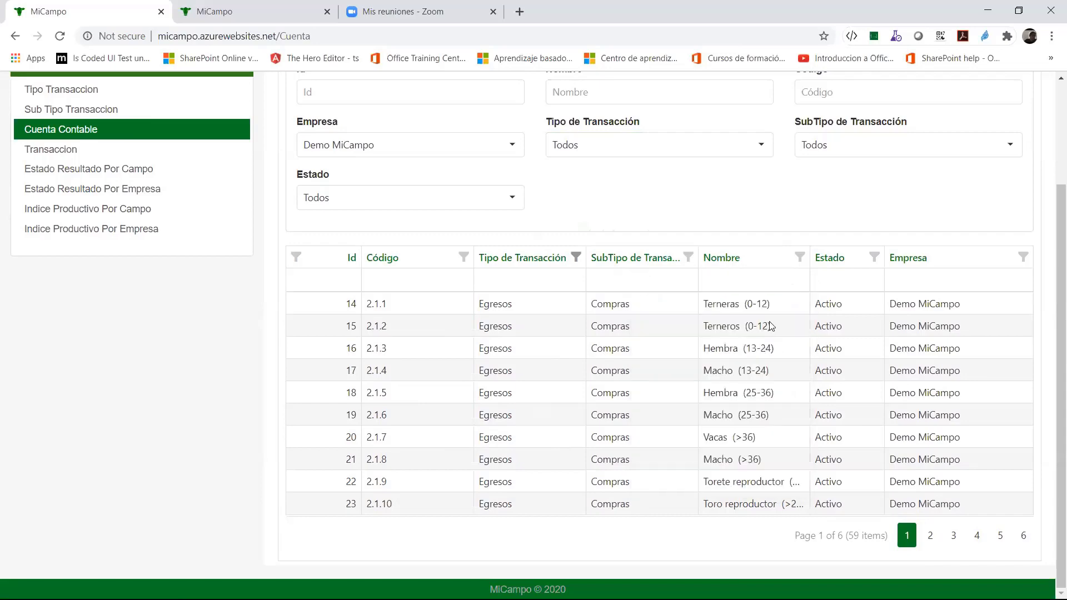
Open account 2.1.2 Terneros (0-12) to examine its general data and return to the account list.
{"action": "double_click", "coordinate": [374, 328]}
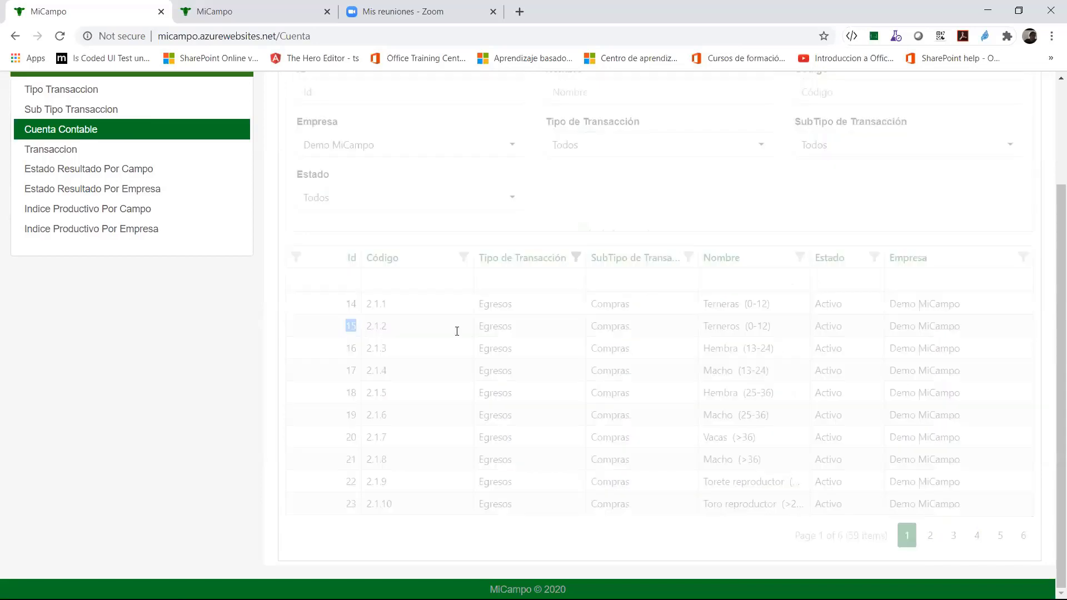
{"action": "scroll", "coordinate": [409, 198], "scroll_direction": "down", "scroll_amount": 1}
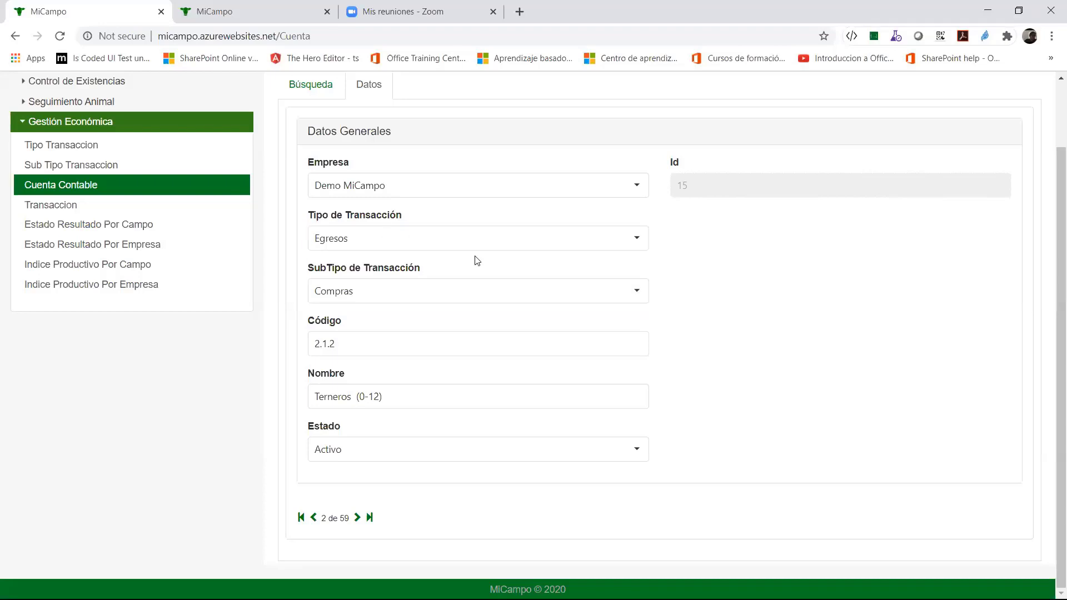
{"action": "left_click", "coordinate": [311, 87]}
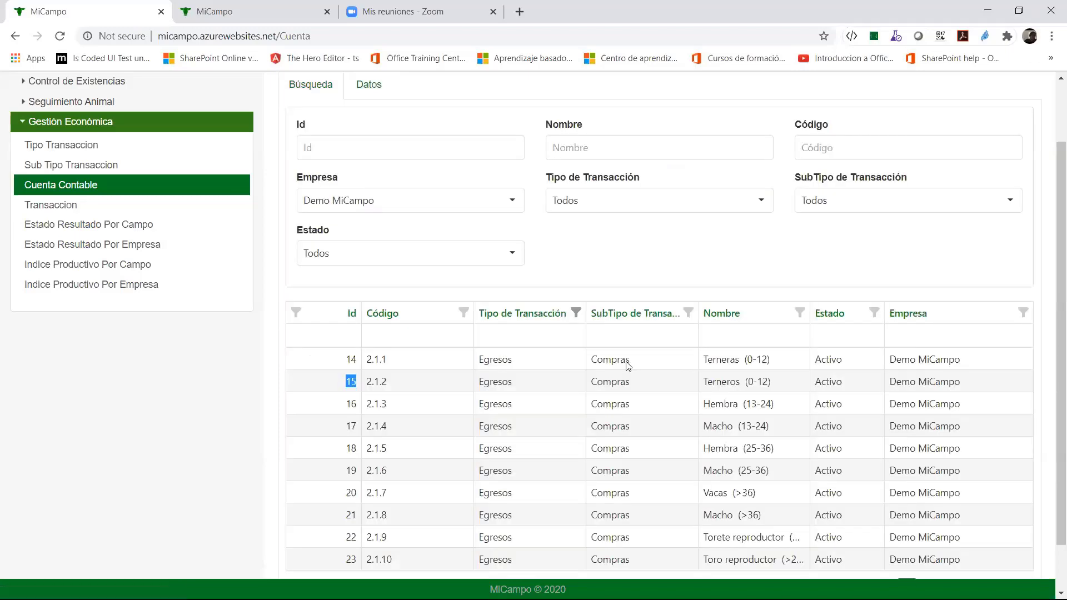
{"action": "scroll", "coordinate": [628, 365], "scroll_direction": "up", "scroll_amount": 2}
{"action": "scroll", "coordinate": [627, 366], "scroll_direction": "up", "scroll_amount": 1}
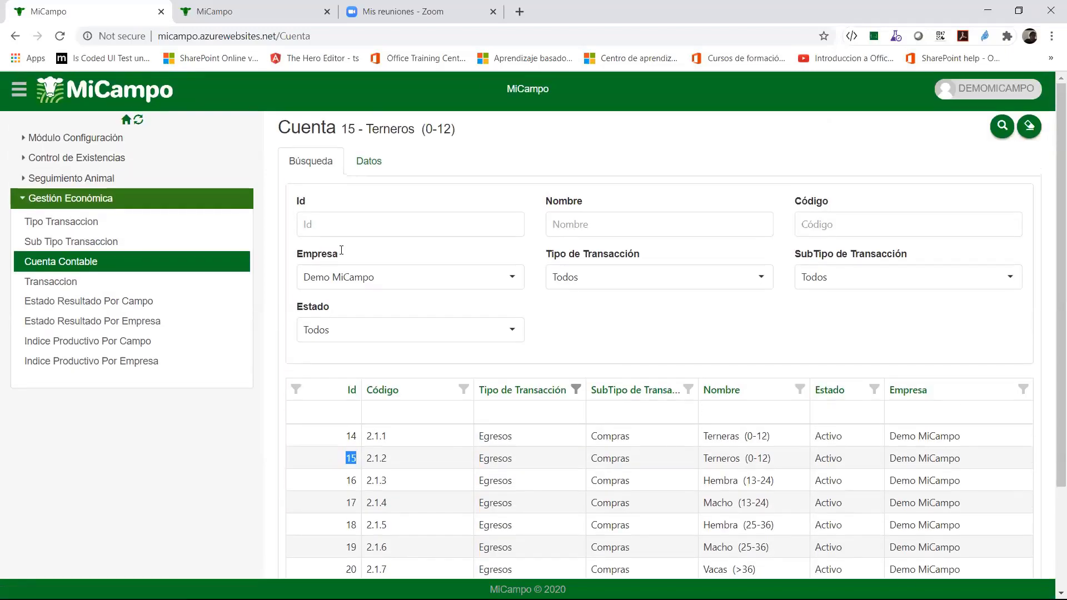
Go to the Pendientes home page and expand the pending items of Gestion Economica, Inventario, Movimiento Interno and Pesaje.
{"action": "left_click", "coordinate": [127, 121]}
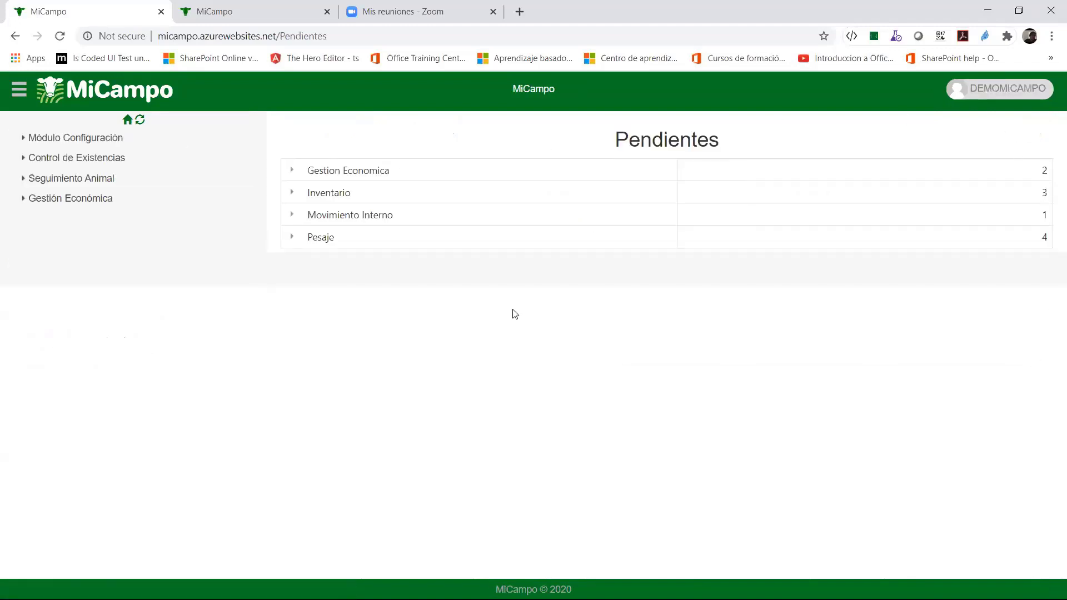
{"action": "left_click", "coordinate": [290, 171]}
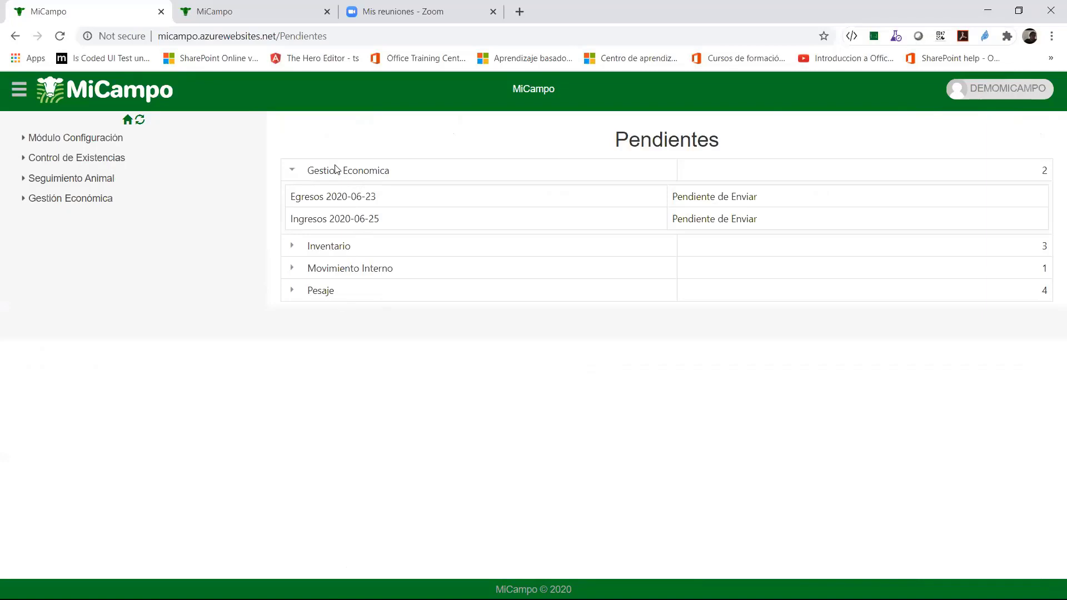
{"action": "left_click", "coordinate": [293, 248]}
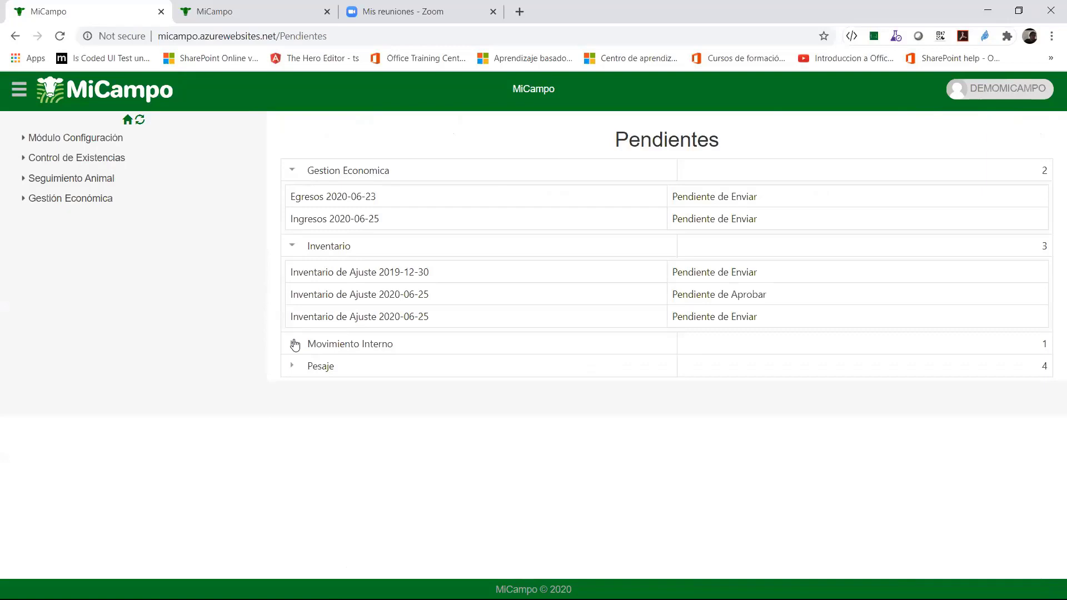
{"action": "left_click", "coordinate": [294, 344]}
{"action": "left_click", "coordinate": [294, 399]}
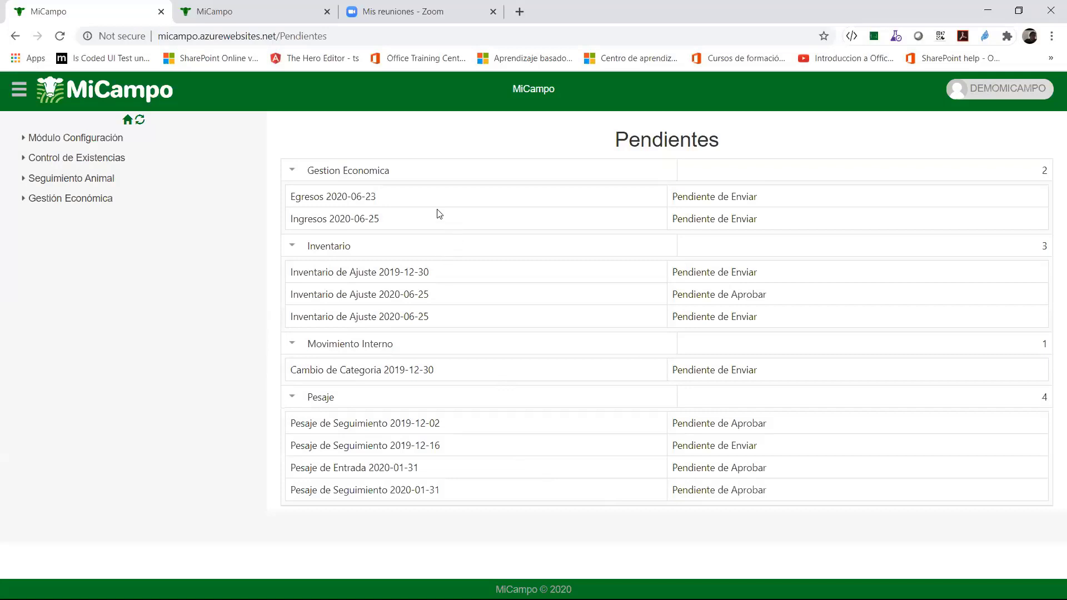
Open the pending Ingresos 2020-06-25 transaction and review its general data, category, herd, quantity and kilos.
{"action": "left_click", "coordinate": [367, 216]}
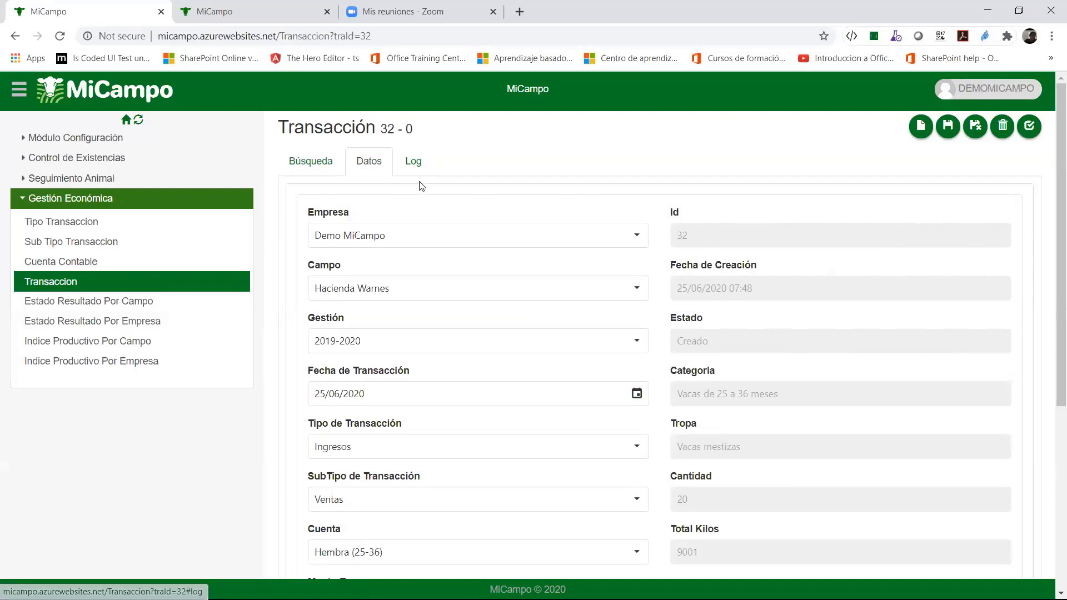
{"action": "scroll", "coordinate": [438, 206], "scroll_direction": "down", "scroll_amount": 1}
{"action": "scroll", "coordinate": [439, 208], "scroll_direction": "down", "scroll_amount": 1}
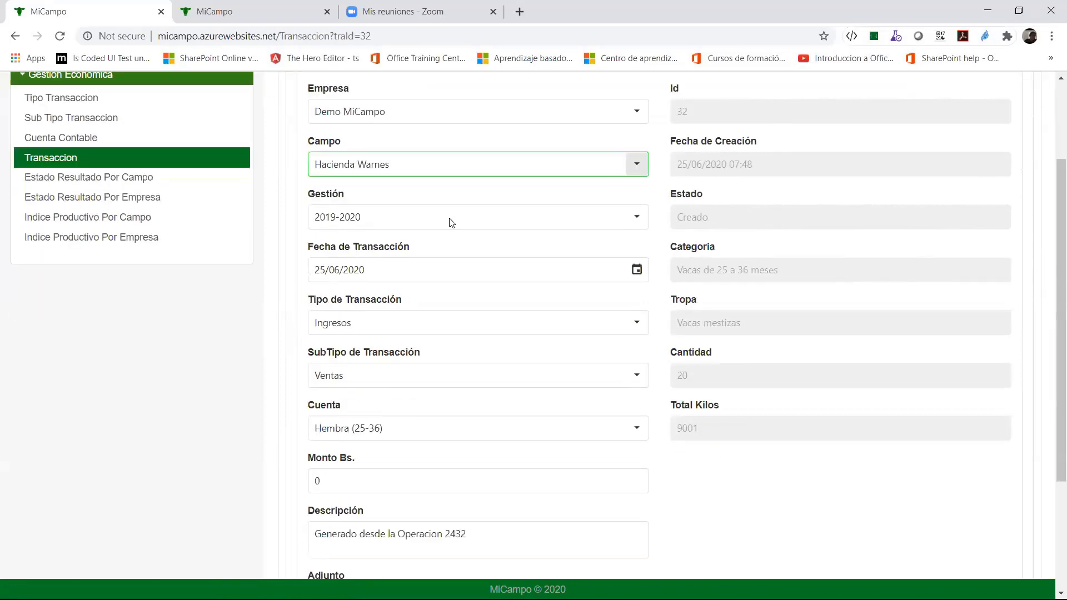
{"action": "scroll", "coordinate": [442, 211], "scroll_direction": "up", "scroll_amount": 2}
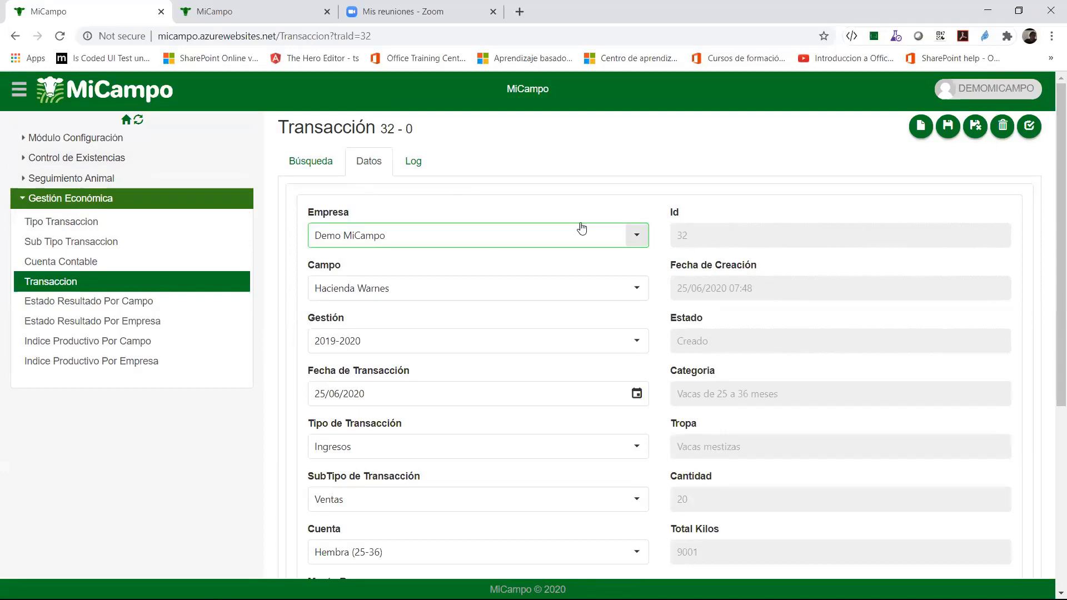
{"action": "scroll", "coordinate": [734, 252], "scroll_direction": "down", "scroll_amount": 3}
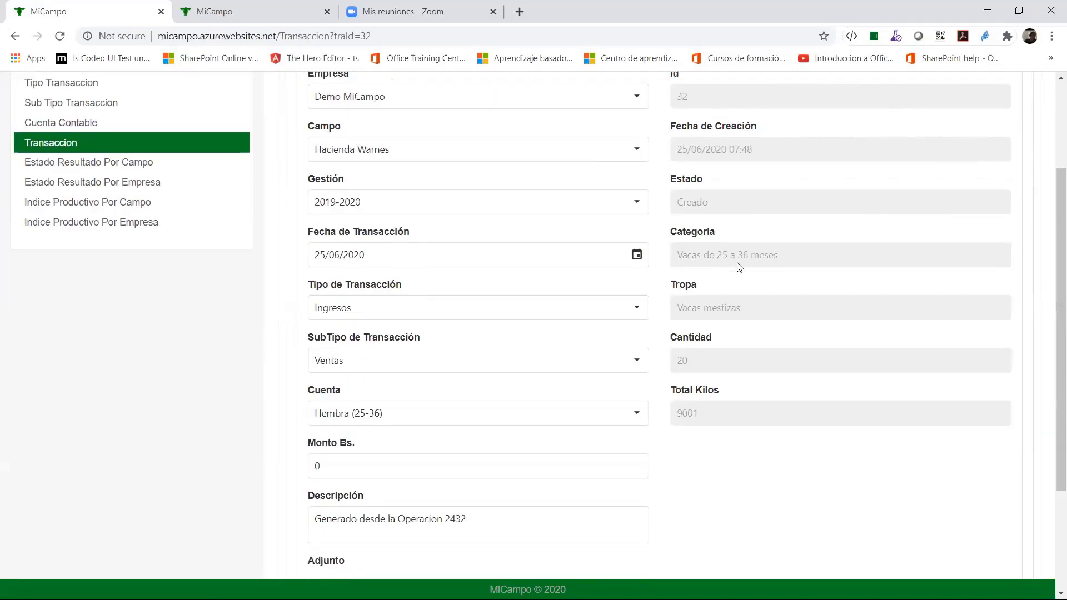
{"action": "scroll", "coordinate": [739, 267], "scroll_direction": "up", "scroll_amount": 3}
{"action": "scroll", "coordinate": [686, 234], "scroll_direction": "down", "scroll_amount": 2}
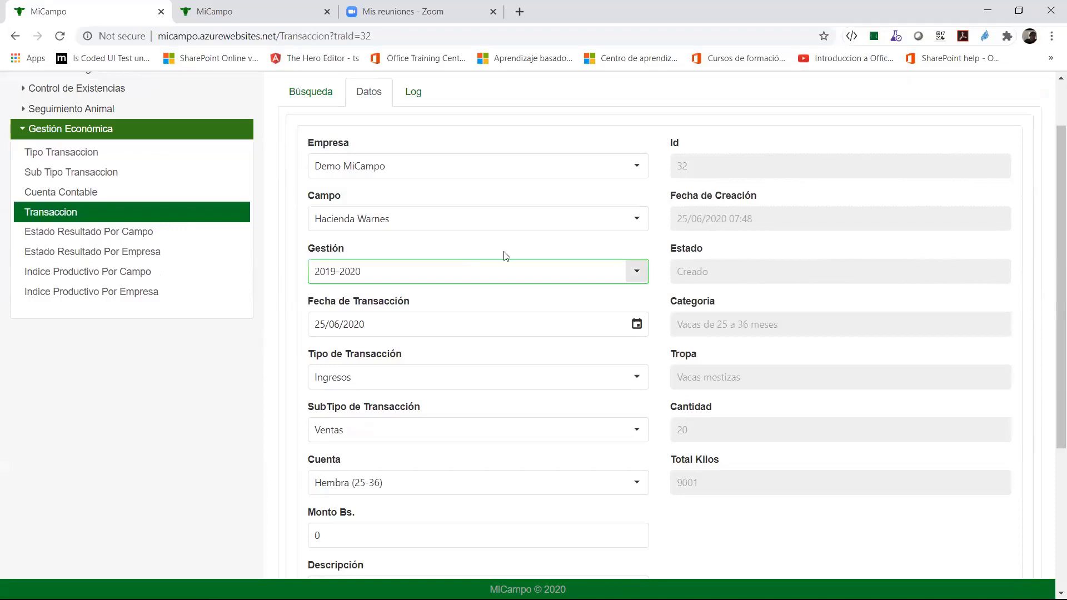
{"action": "scroll", "coordinate": [503, 256], "scroll_direction": "down", "scroll_amount": 3}
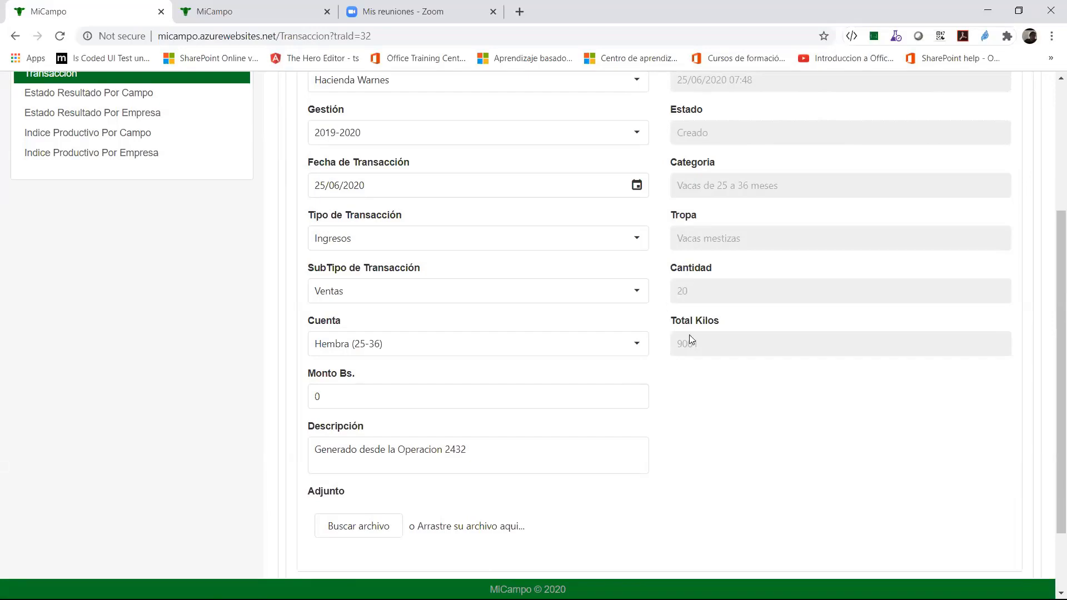
{"action": "scroll", "coordinate": [690, 334], "scroll_direction": "up", "scroll_amount": 1}
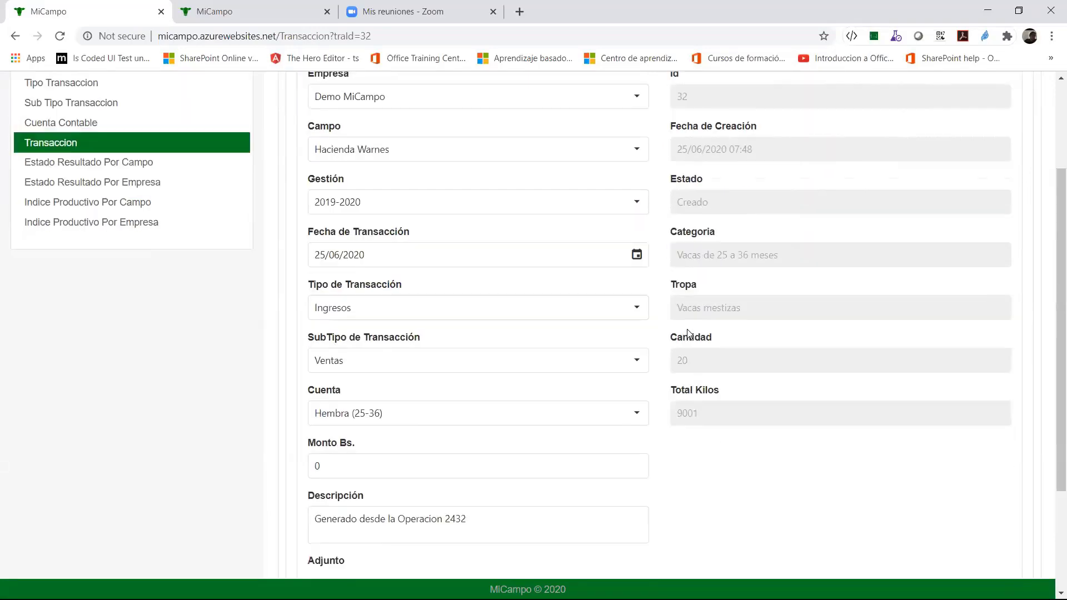
{"action": "scroll", "coordinate": [500, 389], "scroll_direction": "down", "scroll_amount": 1}
Set the income transaction's Monto Bs. to 25000.
{"action": "left_click", "coordinate": [315, 396]}
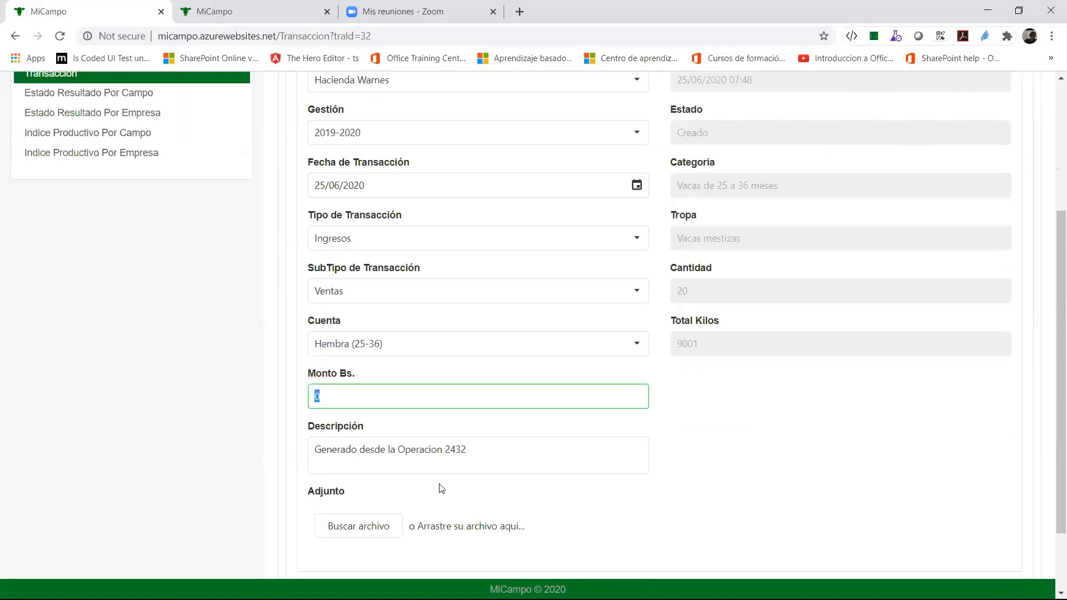
{"action": "key", "text": "BackSpace"}
{"action": "type", "text": "2"}
{"action": "scroll", "coordinate": [529, 382], "scroll_direction": "up", "scroll_amount": 1}
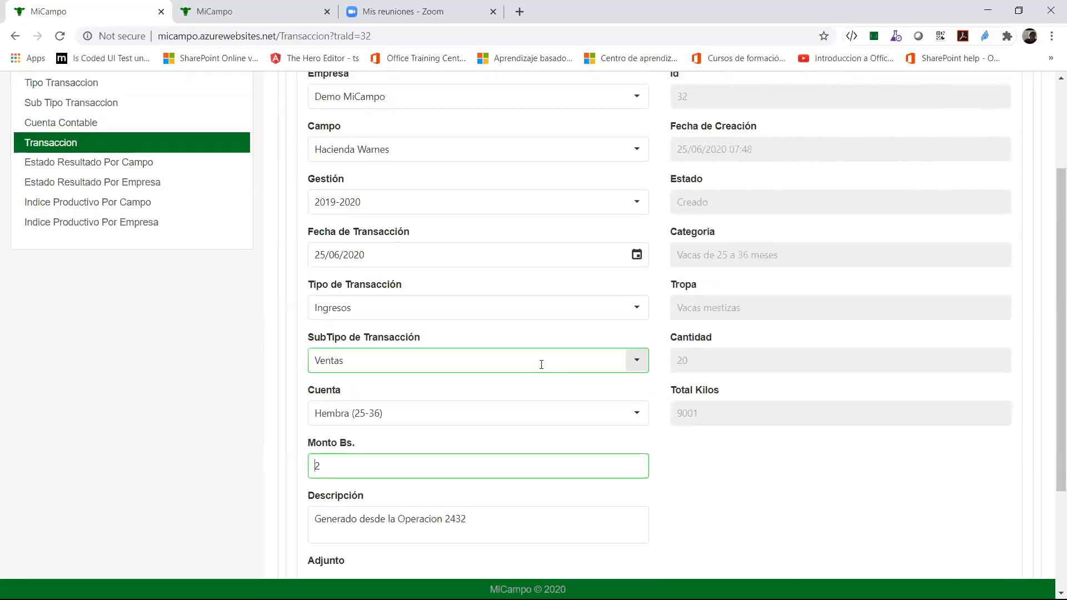
{"action": "scroll", "coordinate": [542, 364], "scroll_direction": "down", "scroll_amount": 1}
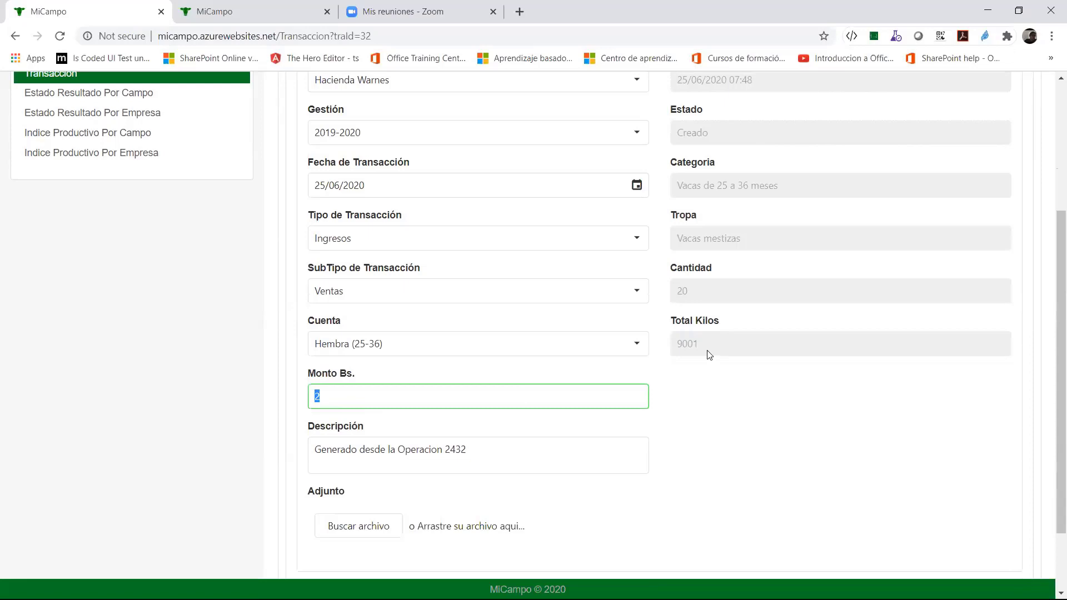
{"action": "type", "text": "2"}
{"action": "scroll", "coordinate": [714, 348], "scroll_direction": "up", "scroll_amount": 5}
{"action": "scroll", "coordinate": [729, 313], "scroll_direction": "down", "scroll_amount": 1}
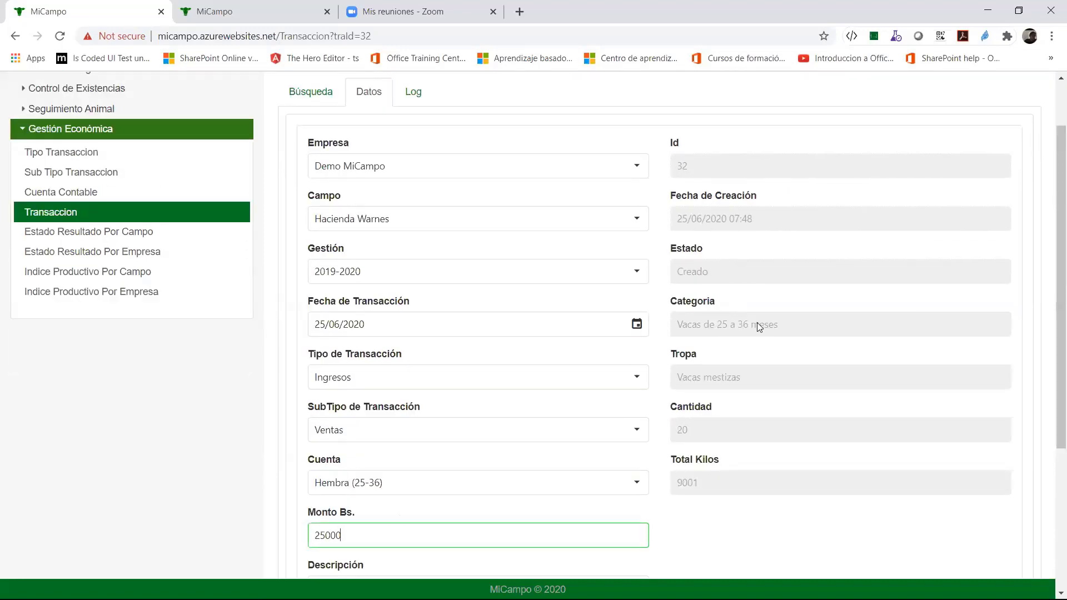
{"action": "scroll", "coordinate": [757, 322], "scroll_direction": "down", "scroll_amount": 1}
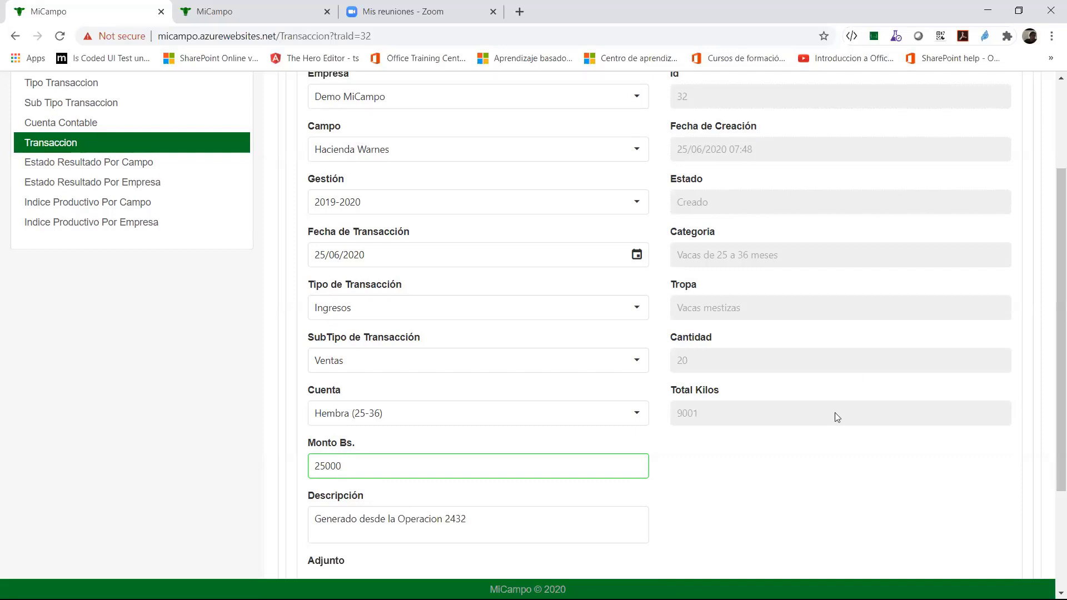
Replace the income transaction's Monto Bs. with 80000 and check the other fields of the form.
{"action": "left_click_drag", "start_coordinate": [364, 469], "coordinate": [285, 452]}
{"action": "type", "text": "80000"}
{"action": "scroll", "coordinate": [511, 410], "scroll_direction": "down", "scroll_amount": 3}
{"action": "scroll", "coordinate": [512, 406], "scroll_direction": "up", "scroll_amount": 4}
{"action": "scroll", "coordinate": [515, 391], "scroll_direction": "up", "scroll_amount": 2}
{"action": "left_click", "coordinate": [514, 391]}
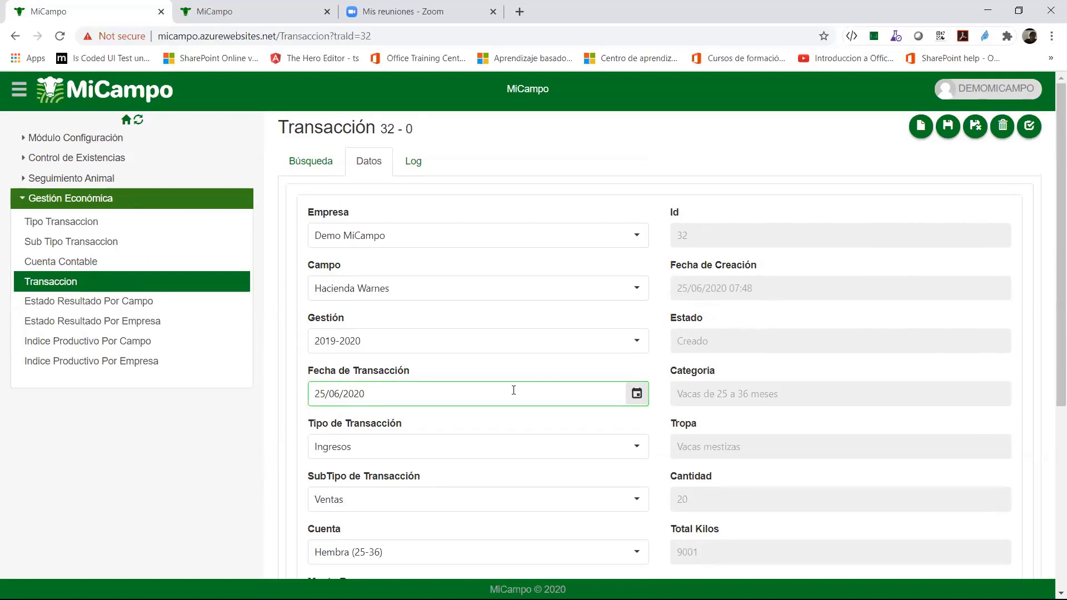
{"action": "scroll", "coordinate": [606, 388], "scroll_direction": "down", "scroll_amount": 1}
{"action": "left_click", "coordinate": [605, 388]}
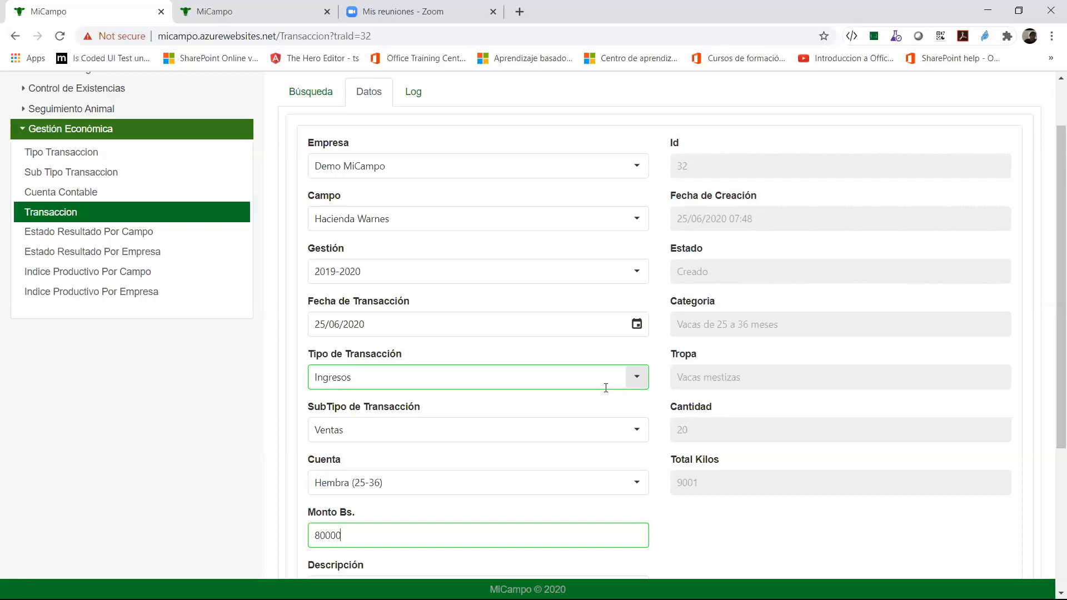
{"action": "scroll", "coordinate": [590, 285], "scroll_direction": "down", "scroll_amount": 2}
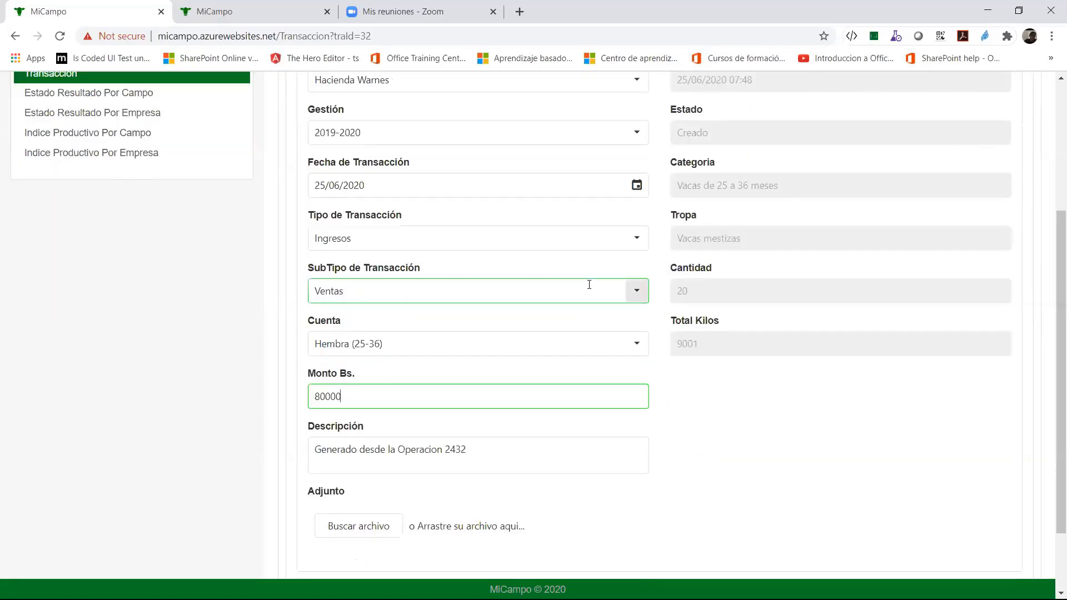
{"action": "scroll", "coordinate": [602, 256], "scroll_direction": "up", "scroll_amount": 1}
{"action": "left_click", "coordinate": [314, 509]}
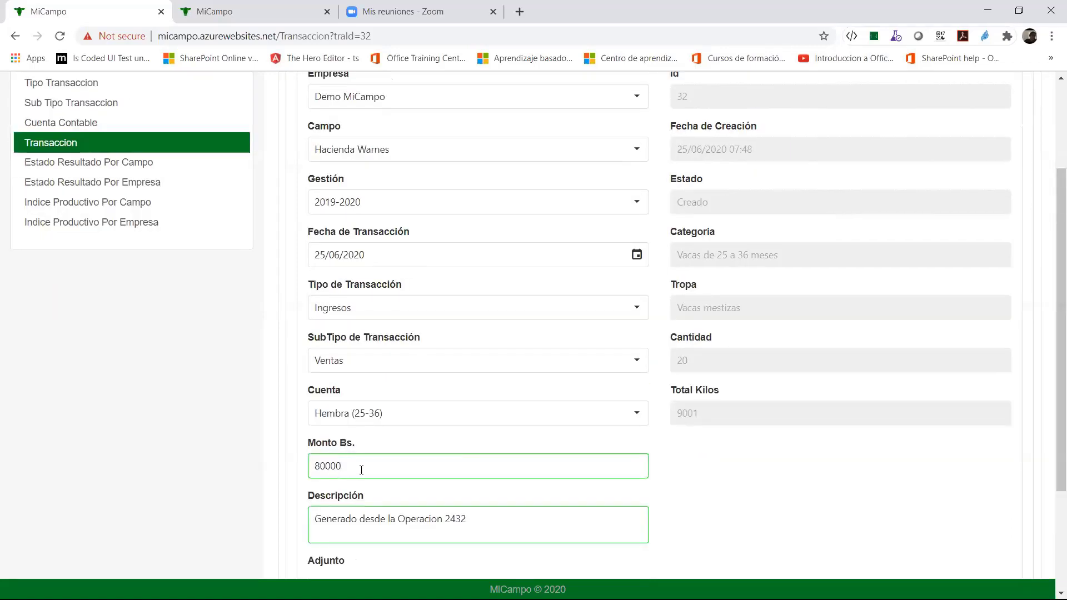
{"action": "left_click", "coordinate": [361, 471]}
{"action": "double_click", "coordinate": [364, 469]}
{"action": "scroll", "coordinate": [915, 286], "scroll_direction": "up", "scroll_amount": 2}
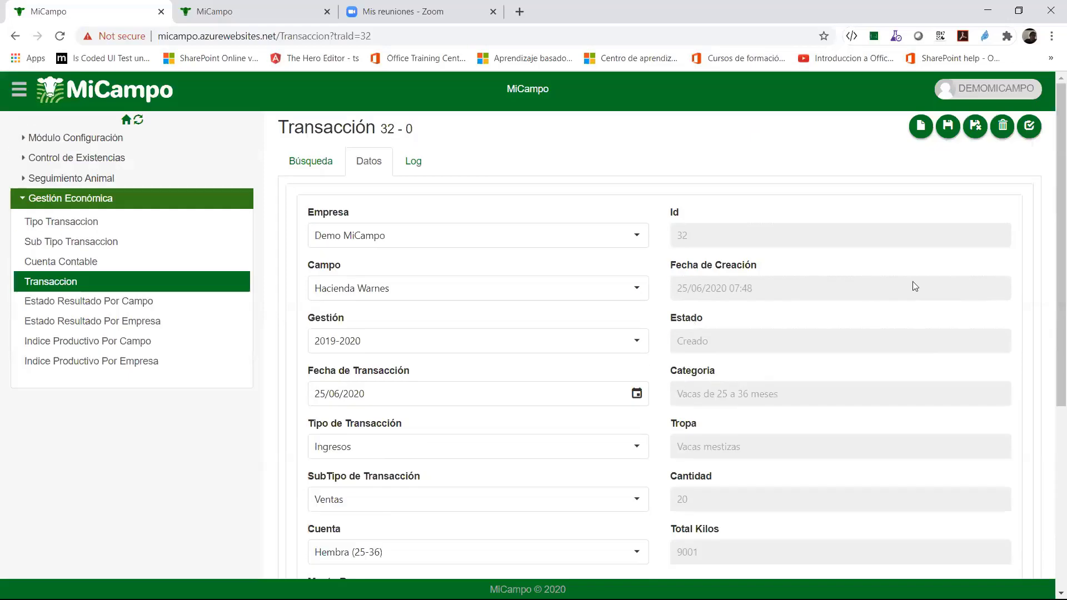
Send the income transaction for approval and approve it, confirming both operations.
{"action": "left_click", "coordinate": [1031, 129]}
{"action": "left_click", "coordinate": [490, 374]}
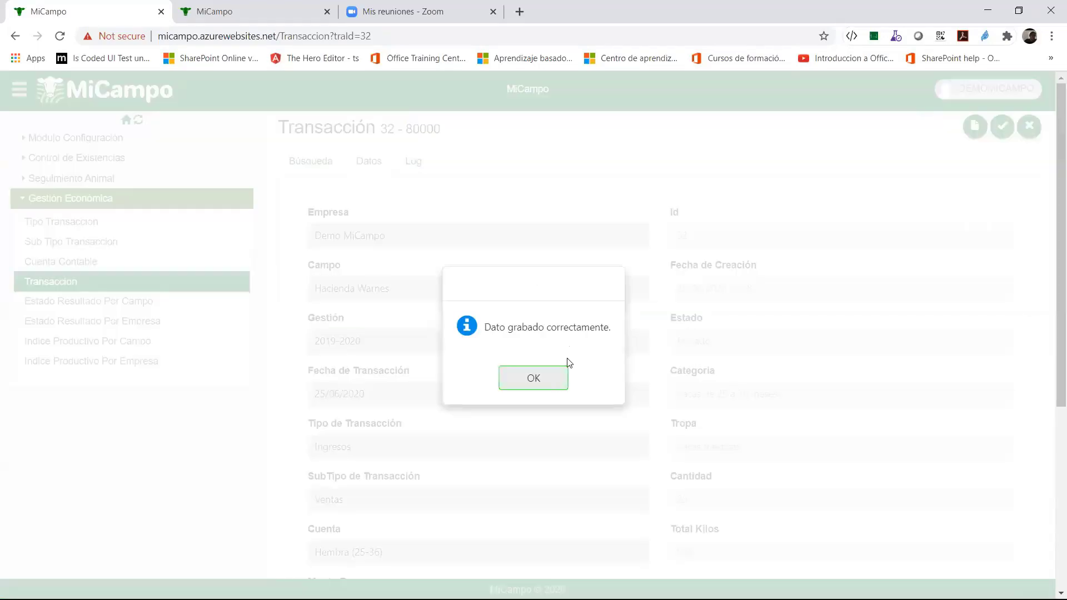
{"action": "left_click", "coordinate": [566, 368]}
{"action": "scroll", "coordinate": [841, 303], "scroll_direction": "up", "scroll_amount": 3}
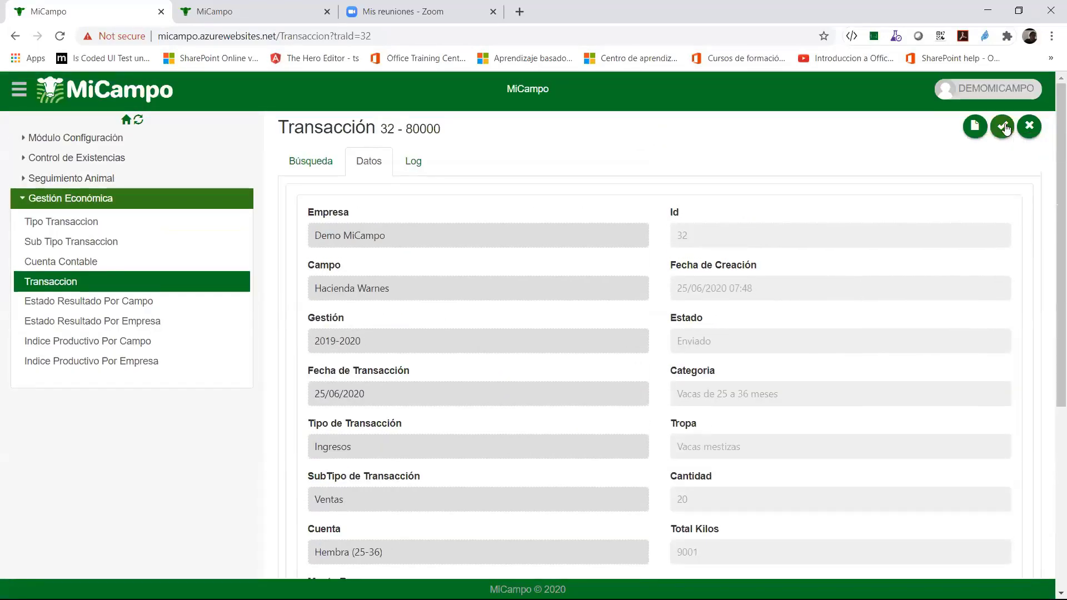
{"action": "left_click", "coordinate": [1002, 123]}
{"action": "left_click", "coordinate": [496, 370]}
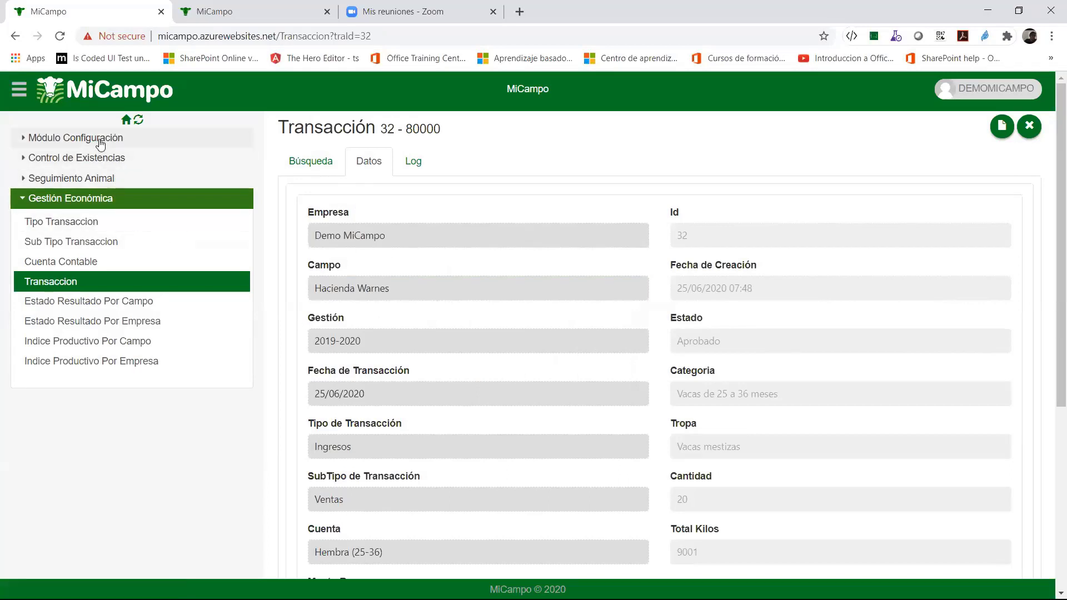
Expand the Control de Existencias options and review the approved transaction's data, amount and description.
{"action": "left_click", "coordinate": [66, 157]}
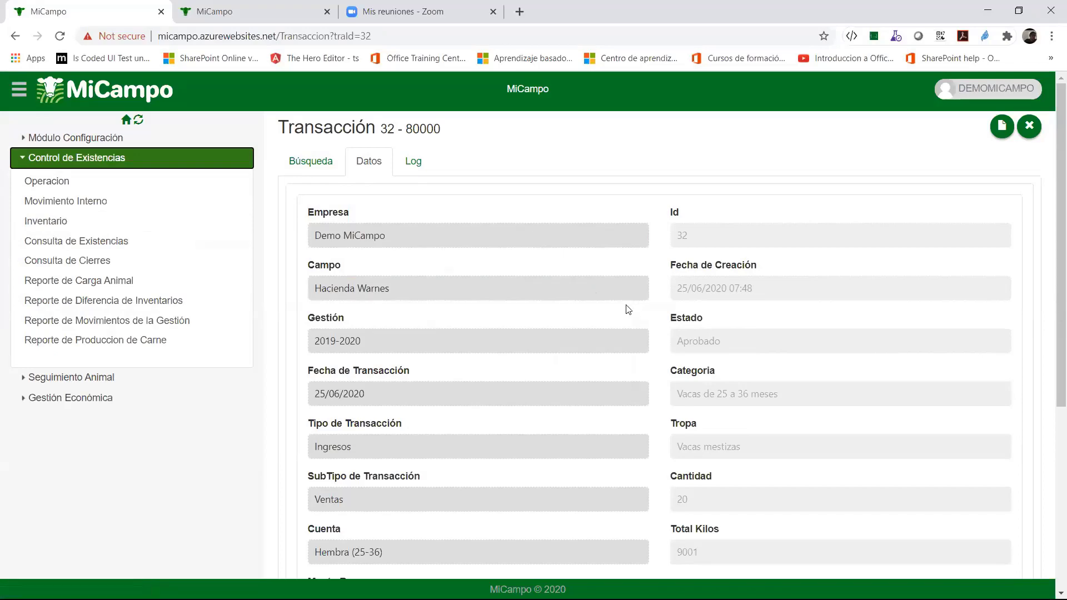
{"action": "scroll", "coordinate": [611, 311], "scroll_direction": "down", "scroll_amount": 3}
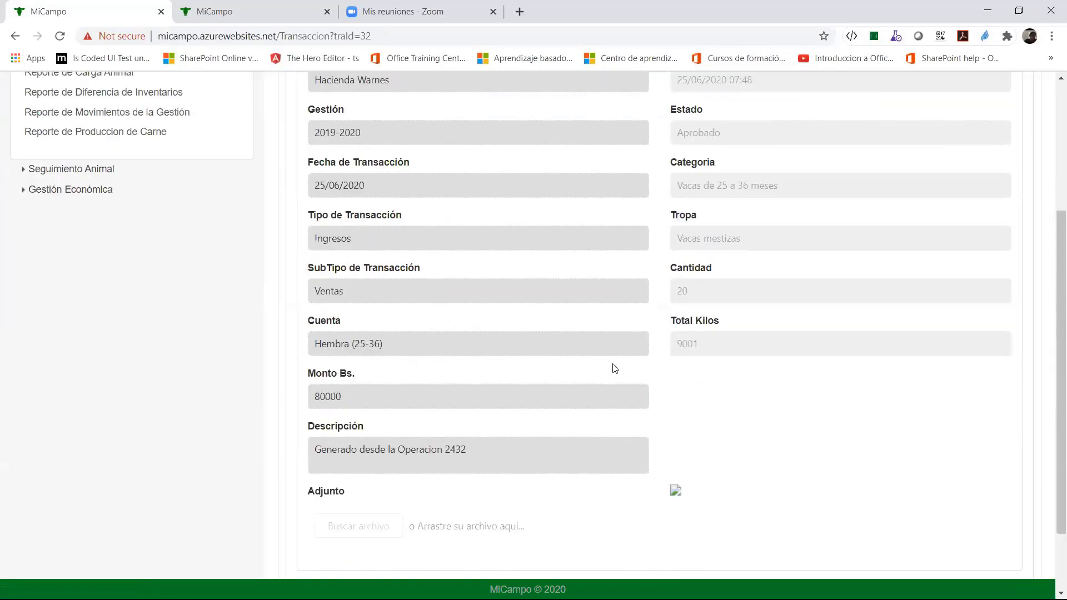
{"action": "scroll", "coordinate": [681, 350], "scroll_direction": "up", "scroll_amount": 1}
{"action": "scroll", "coordinate": [500, 348], "scroll_direction": "down", "scroll_amount": 1}
{"action": "scroll", "coordinate": [444, 495], "scroll_direction": "up", "scroll_amount": 1}
{"action": "scroll", "coordinate": [445, 494], "scroll_direction": "up", "scroll_amount": 1}
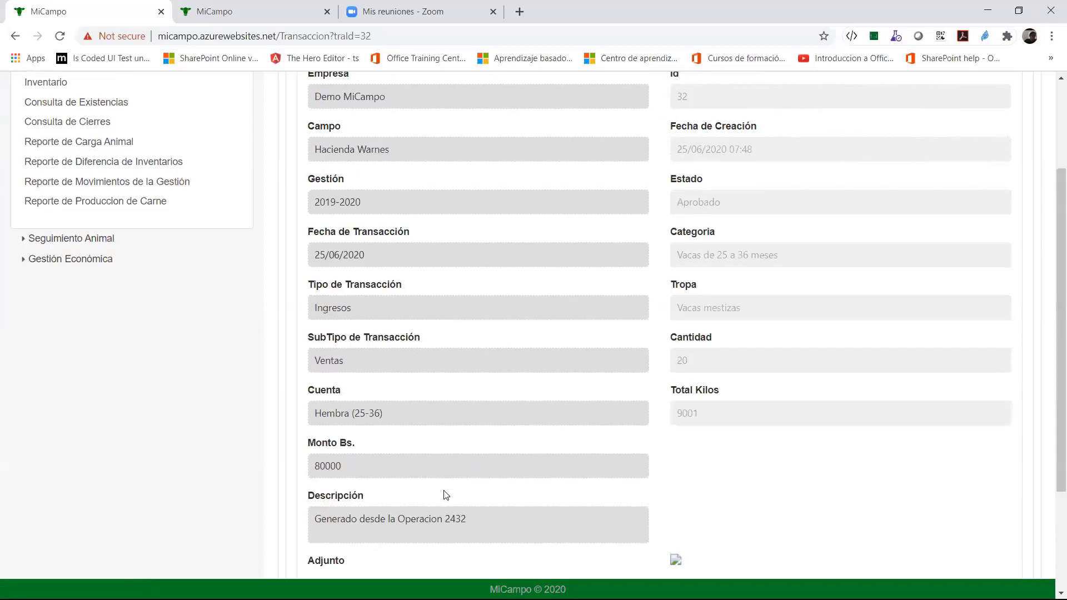
{"action": "scroll", "coordinate": [445, 494], "scroll_direction": "up", "scroll_amount": 1}
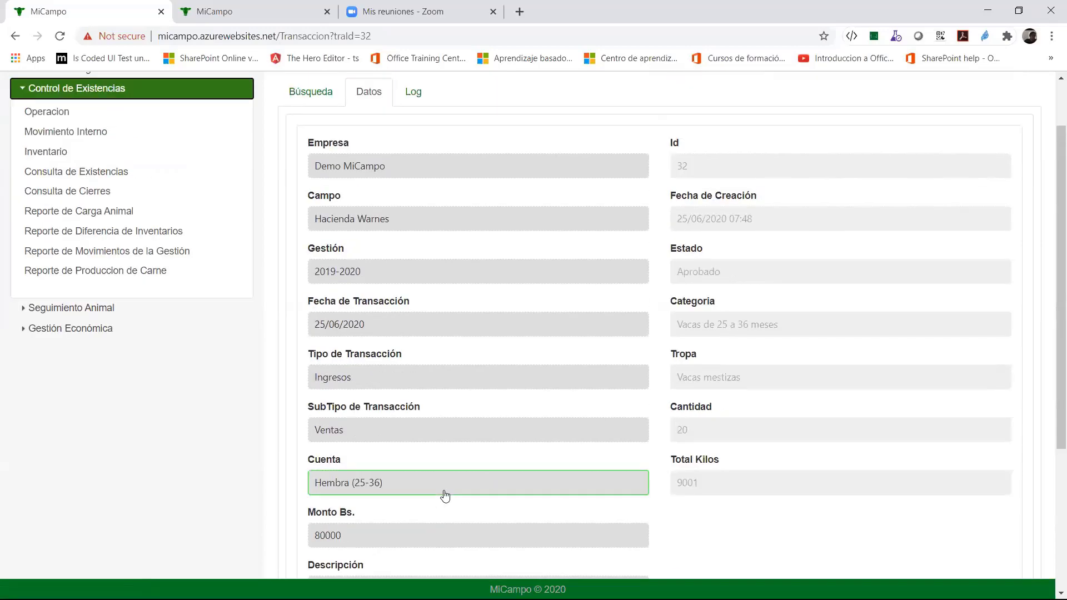
{"action": "scroll", "coordinate": [526, 173], "scroll_direction": "up", "scroll_amount": 1}
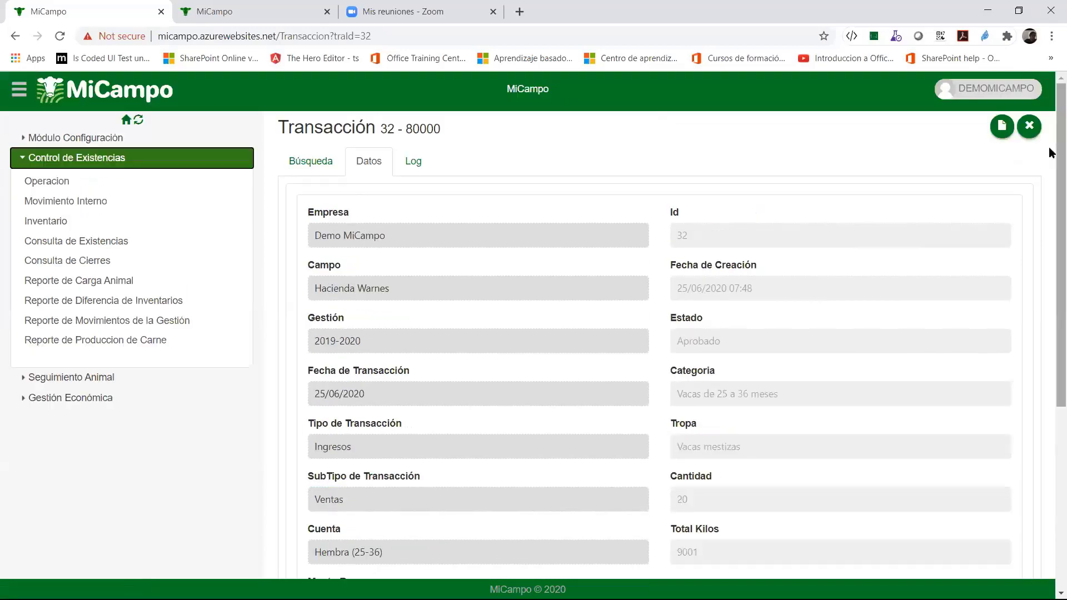
Start a new transaction for Demo MiCampo at Hacienda Warnes, with Gestión 2019-2020 and transaction date 25/06/2020.
{"action": "left_click", "coordinate": [1002, 130]}
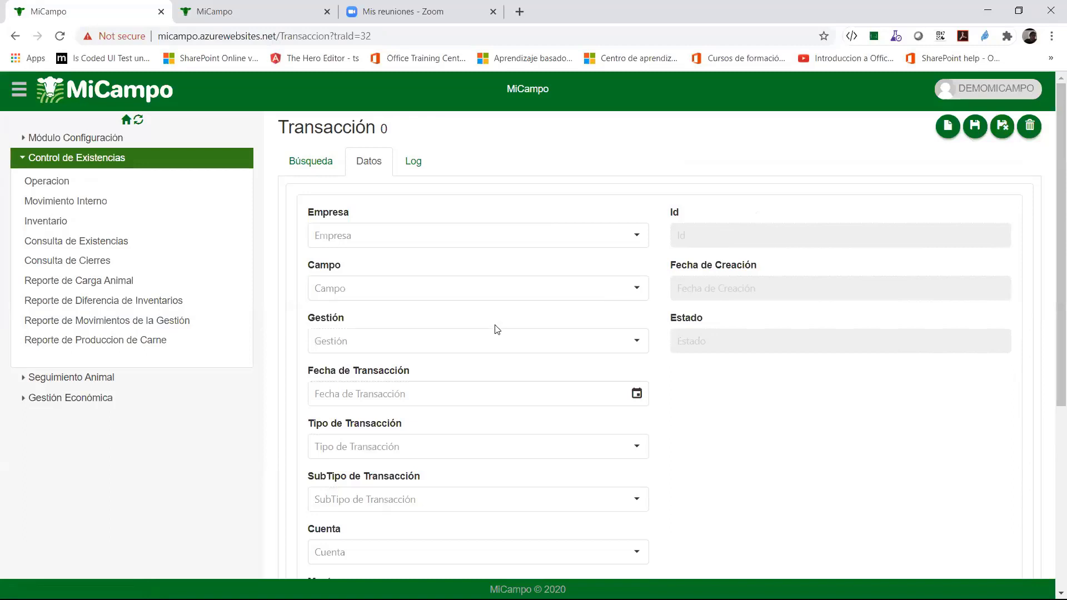
{"action": "left_click", "coordinate": [635, 235]}
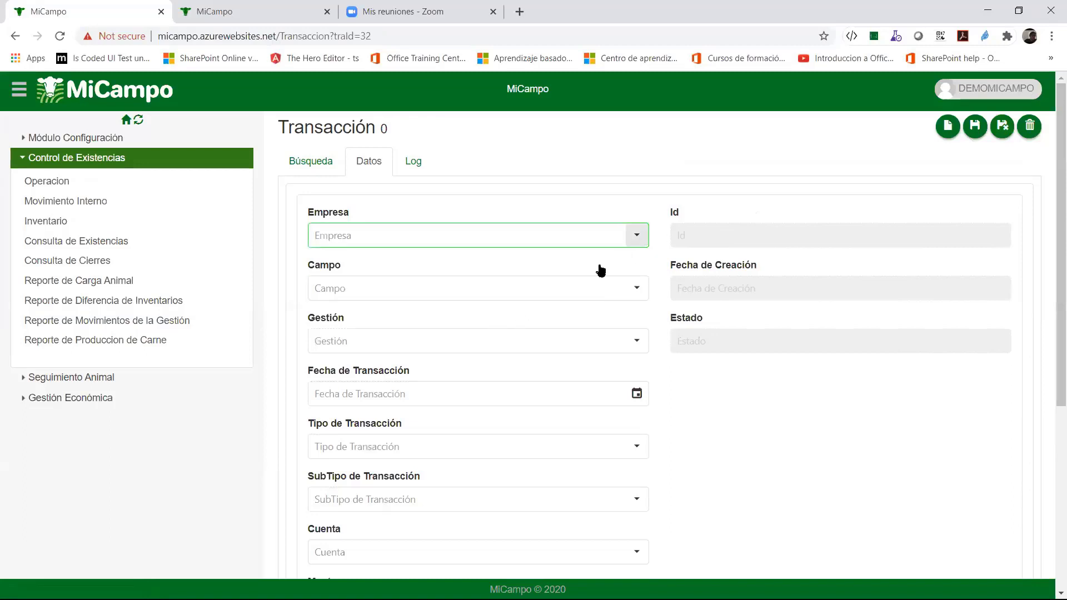
{"action": "left_click", "coordinate": [578, 260]}
{"action": "left_click", "coordinate": [635, 288]}
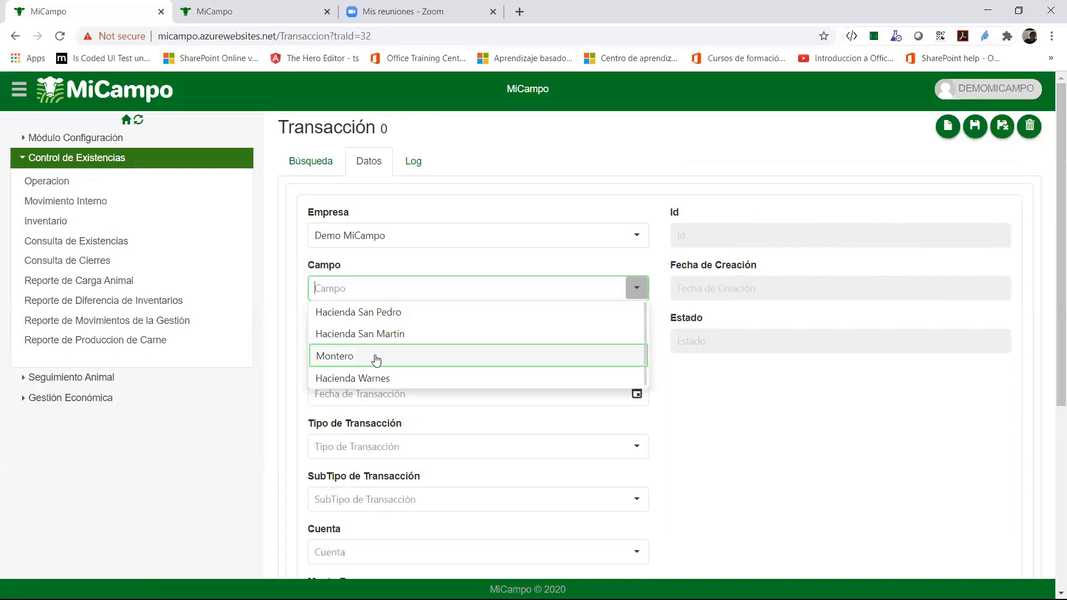
{"action": "left_click", "coordinate": [376, 378]}
{"action": "left_click", "coordinate": [635, 341]}
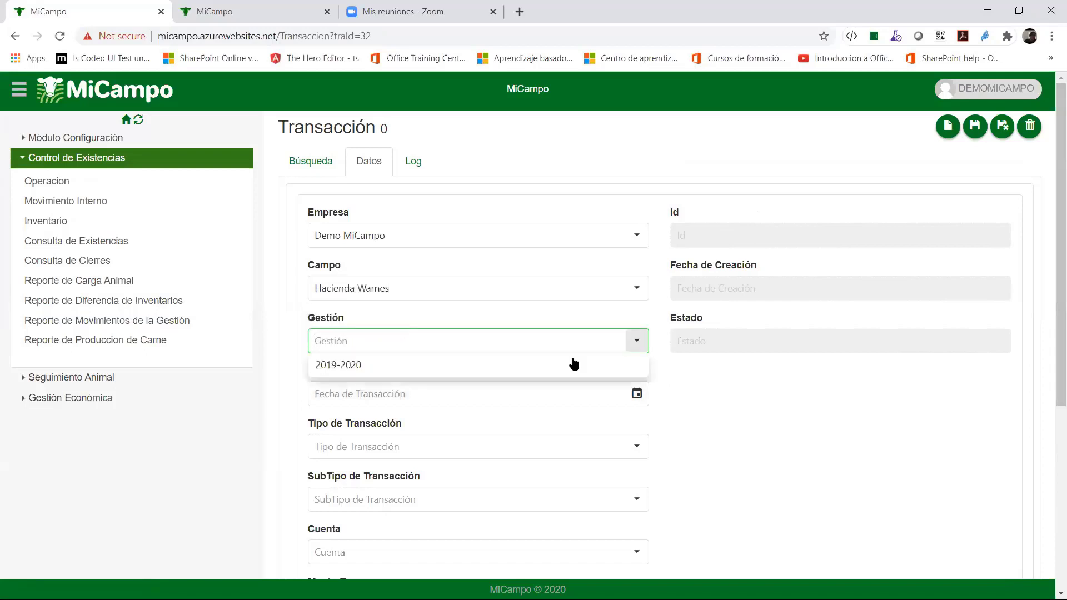
{"action": "left_click", "coordinate": [381, 365]}
{"action": "left_click", "coordinate": [636, 394]}
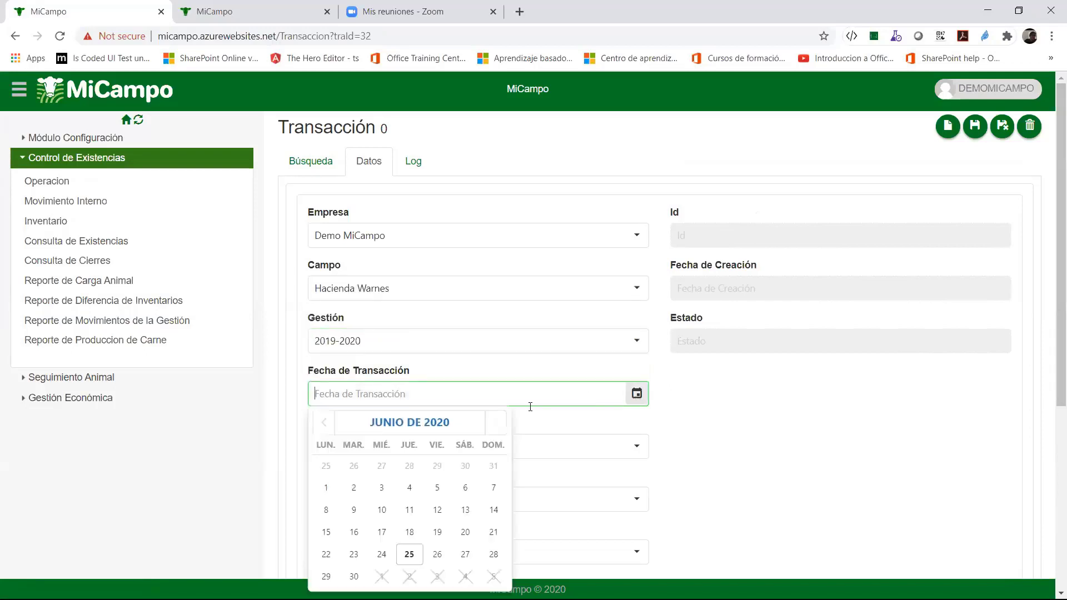
{"action": "left_click", "coordinate": [410, 554]}
Set the new transaction's type to Egresos, its subtype to Otros Gastos Directos and its account to Energia Electrica.
{"action": "scroll", "coordinate": [631, 380], "scroll_direction": "down", "scroll_amount": 1}
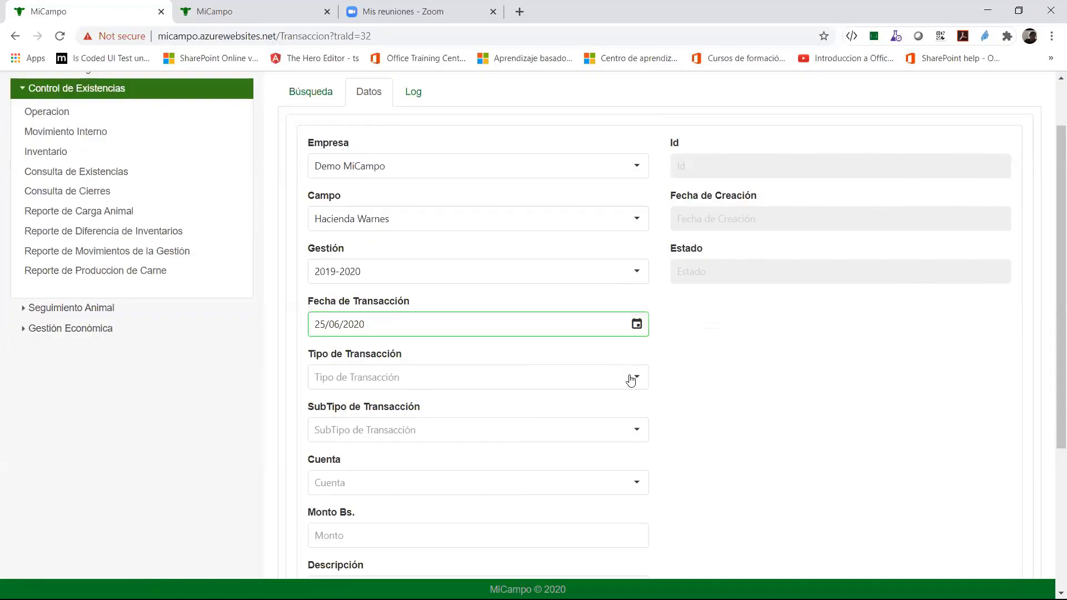
{"action": "left_click", "coordinate": [631, 380]}
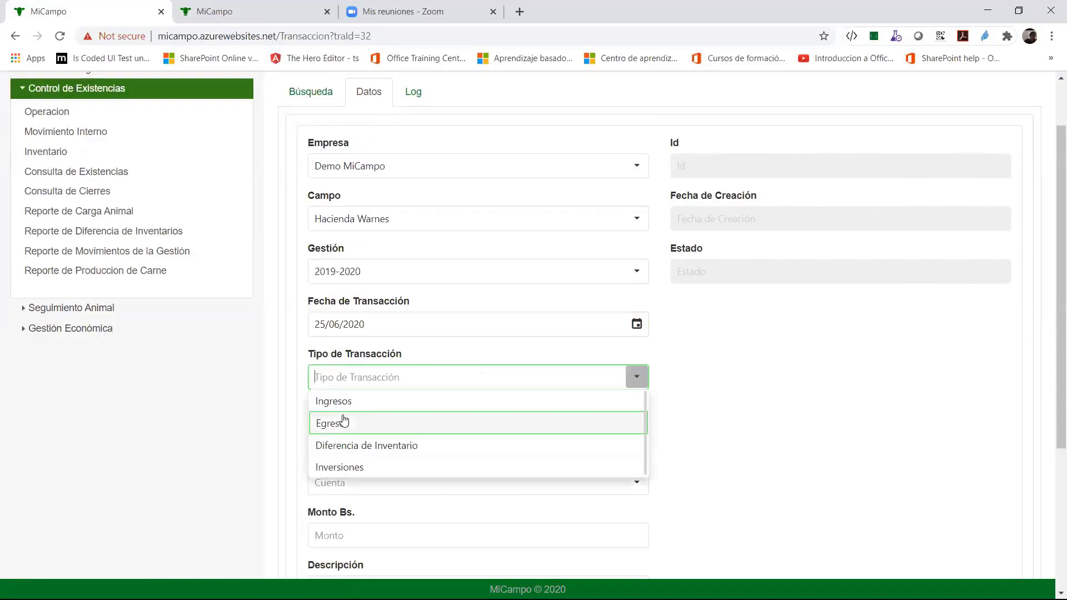
{"action": "left_click", "coordinate": [343, 423]}
{"action": "scroll", "coordinate": [412, 389], "scroll_direction": "down", "scroll_amount": 2}
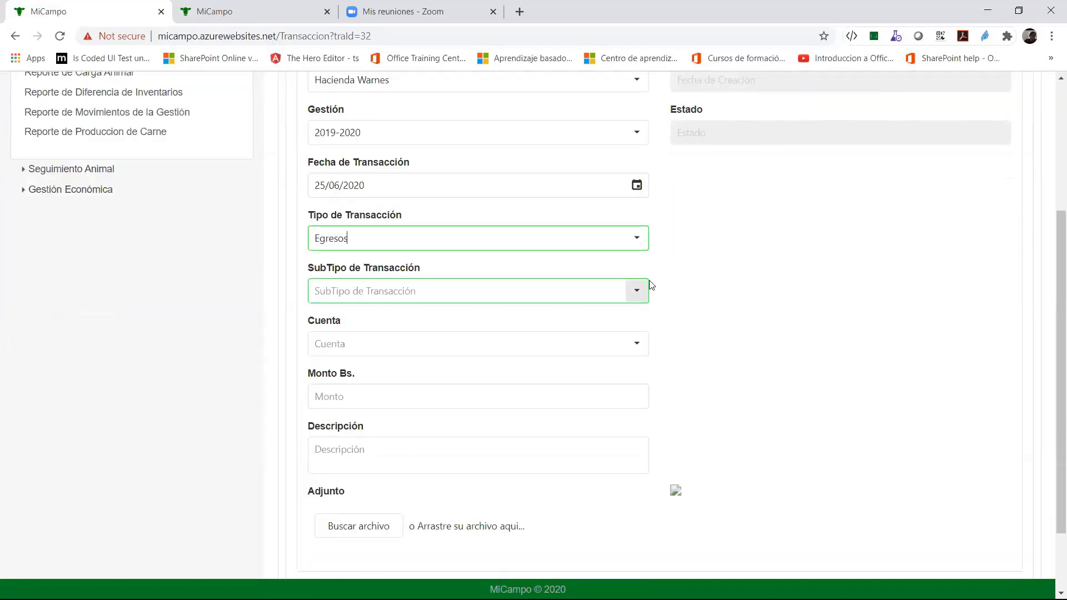
{"action": "left_click", "coordinate": [636, 291]}
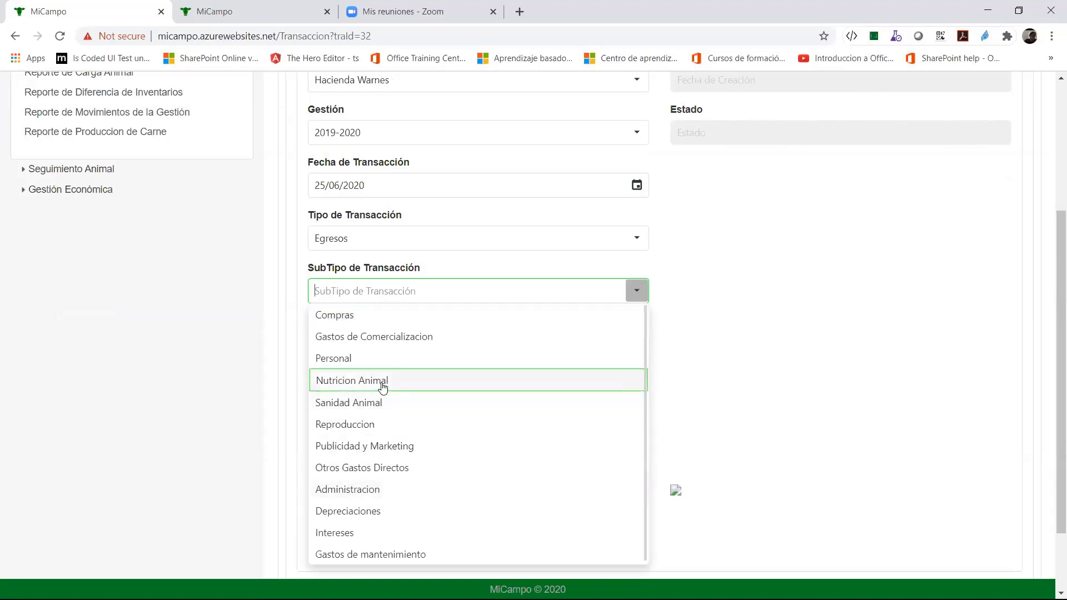
{"action": "left_click", "coordinate": [394, 472]}
{"action": "left_click", "coordinate": [350, 345]}
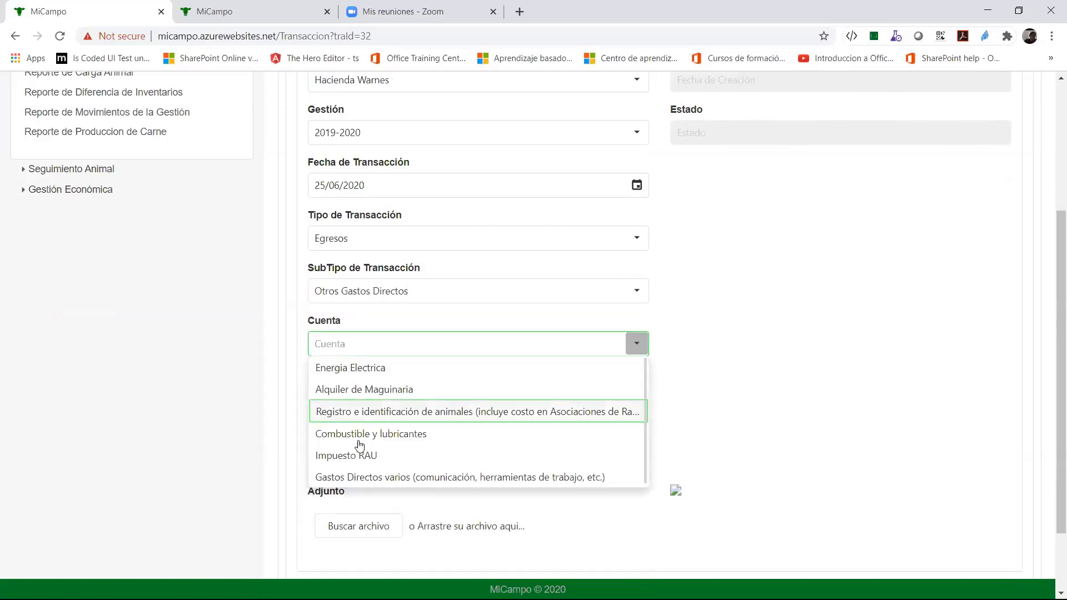
{"action": "left_click", "coordinate": [365, 373]}
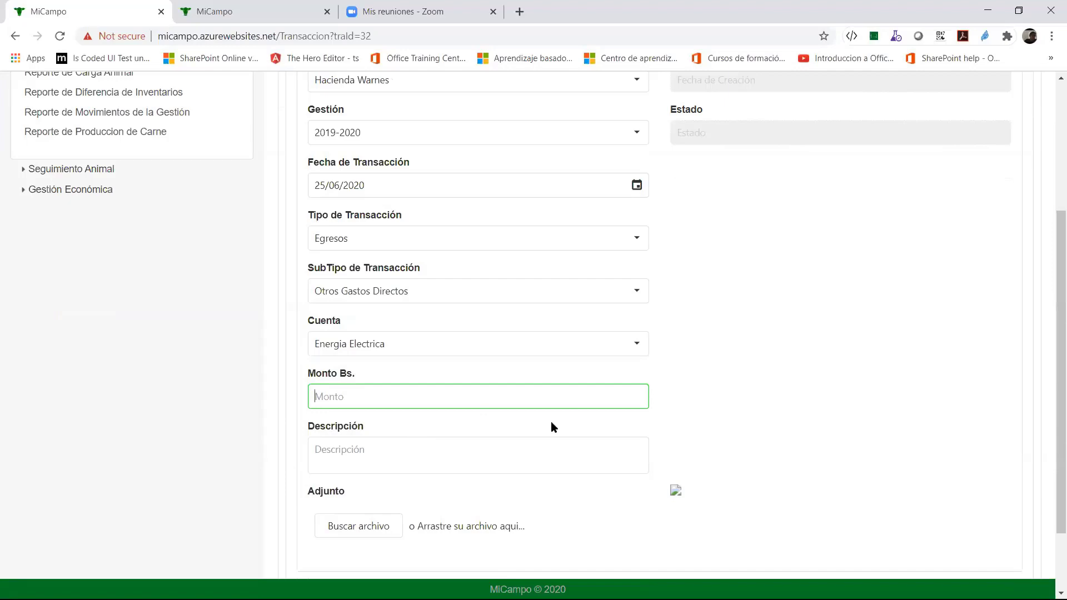
{"action": "scroll", "coordinate": [551, 421], "scroll_direction": "up", "scroll_amount": 3}
{"action": "scroll", "coordinate": [555, 299], "scroll_direction": "up", "scroll_amount": 1}
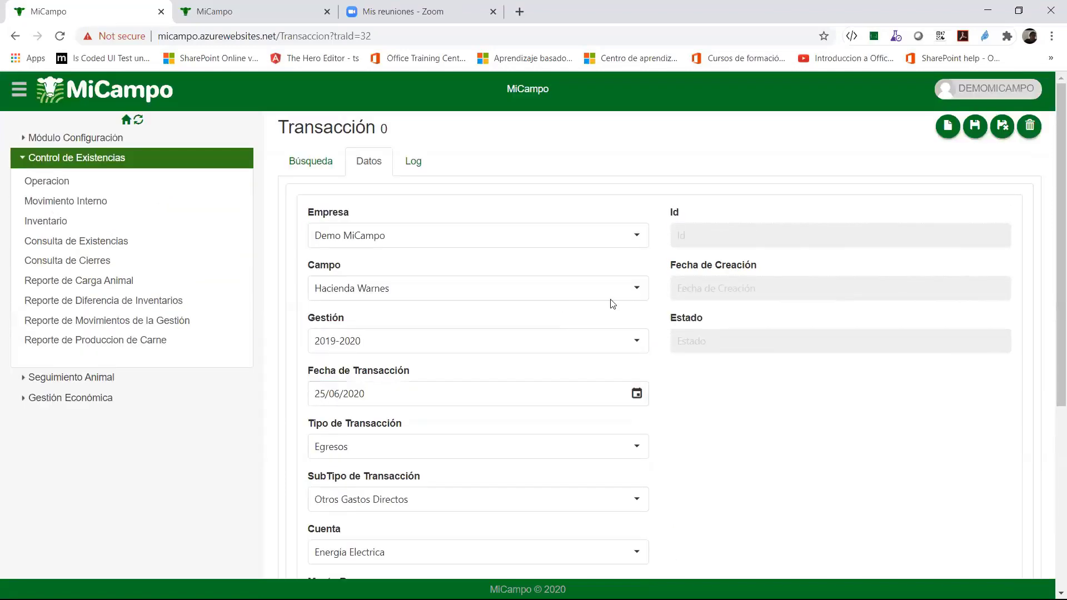
{"action": "scroll", "coordinate": [676, 284], "scroll_direction": "down", "scroll_amount": 3}
{"action": "scroll", "coordinate": [675, 292], "scroll_direction": "down", "scroll_amount": 1}
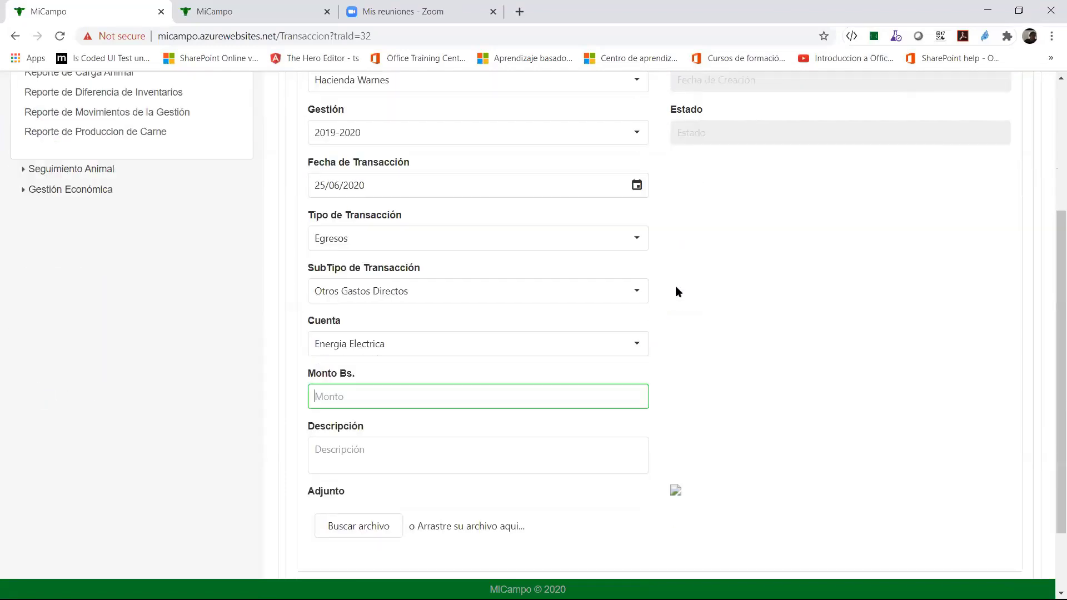
{"action": "scroll", "coordinate": [675, 289], "scroll_direction": "up", "scroll_amount": 2}
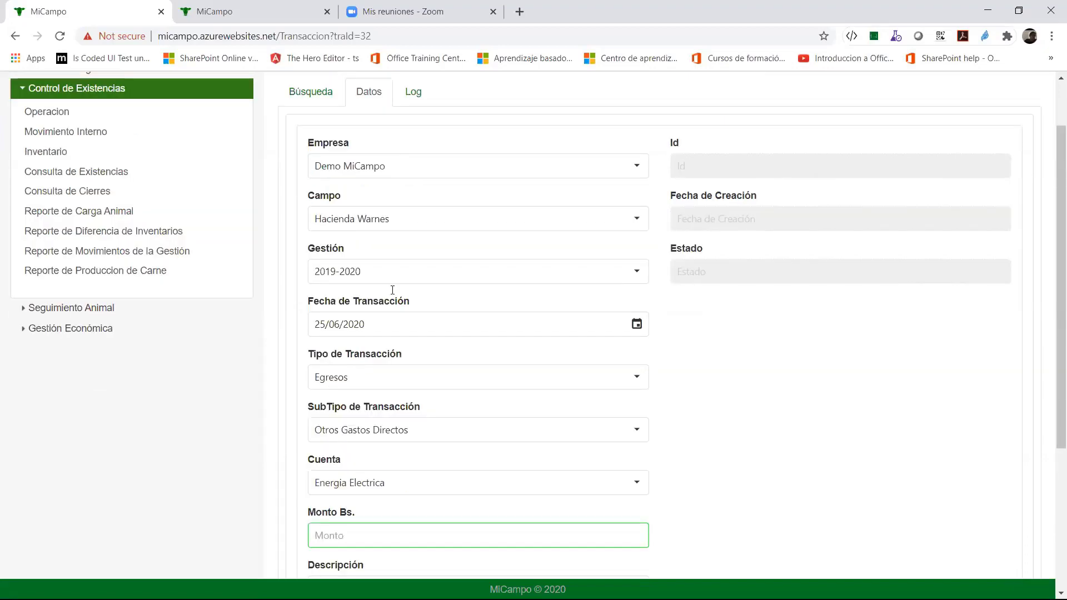
{"action": "scroll", "coordinate": [414, 309], "scroll_direction": "up", "scroll_amount": 1}
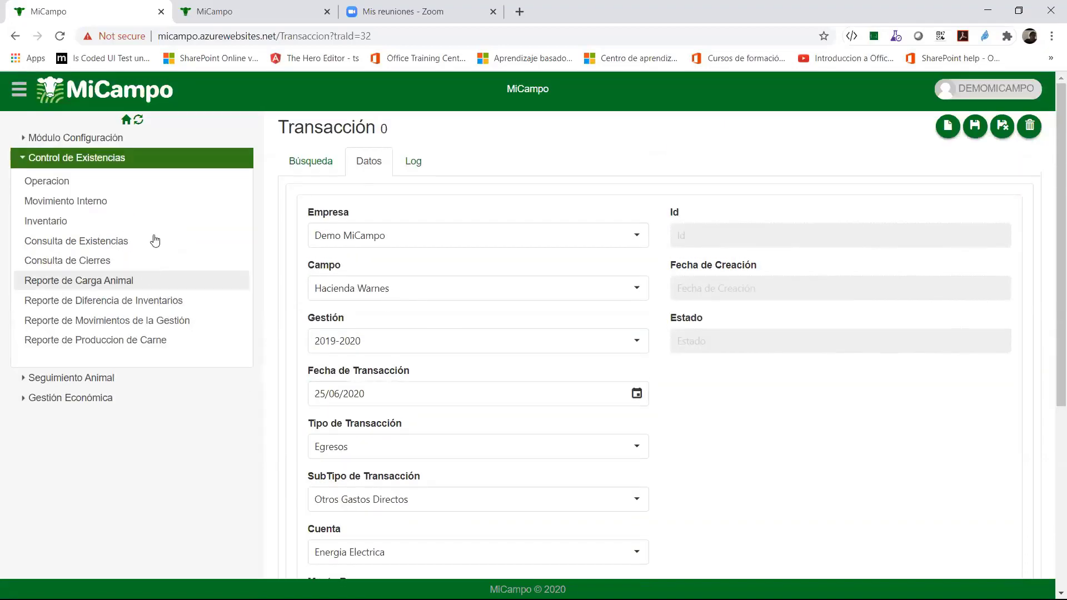
Generate the Gestión Económica report Estado Resultado Por Campo for Demo MiCampo, Hacienda Warnes, Gestion 2019-2020.
{"action": "left_click", "coordinate": [105, 398]}
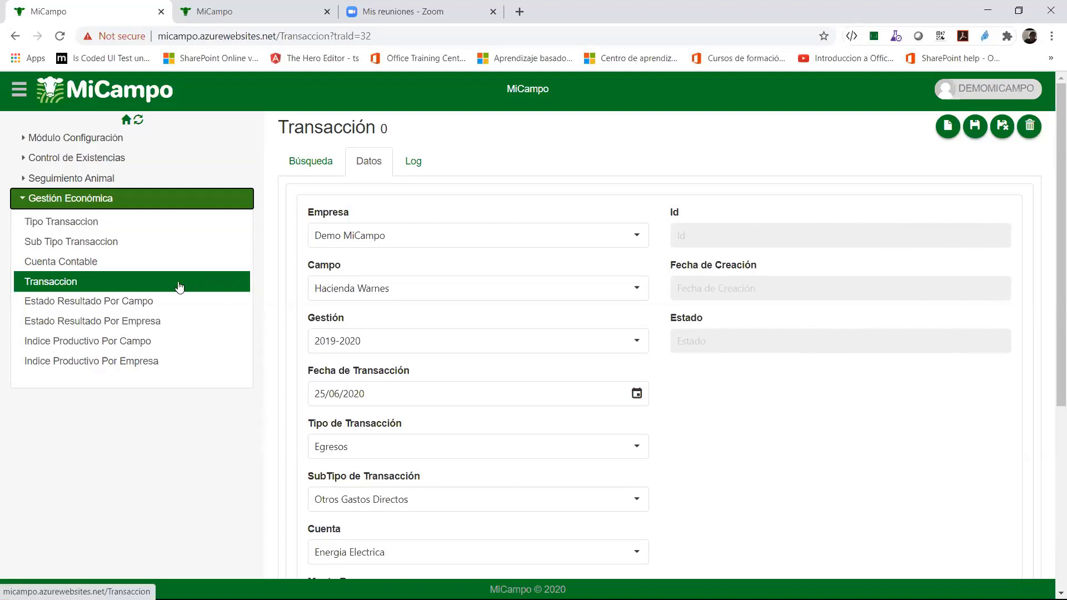
{"action": "left_click", "coordinate": [148, 309]}
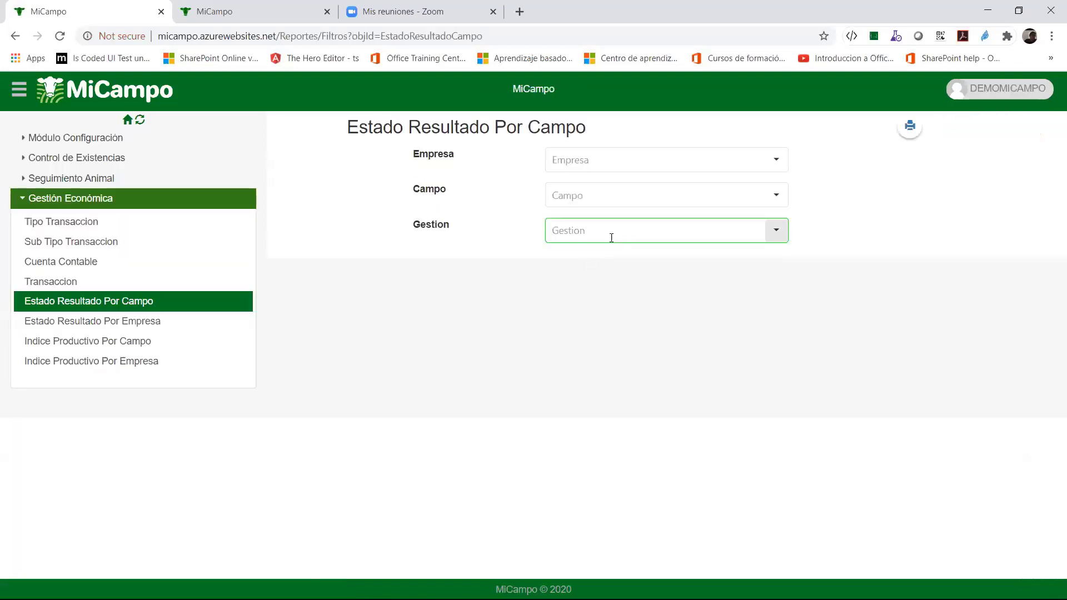
{"action": "left_click", "coordinate": [774, 159]}
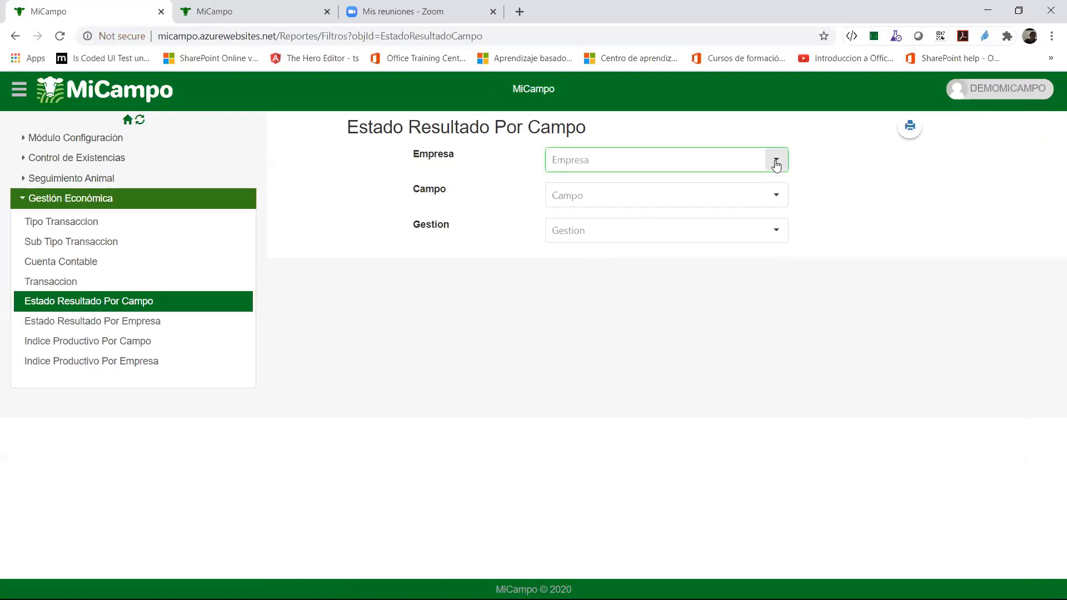
{"action": "left_click", "coordinate": [695, 185]}
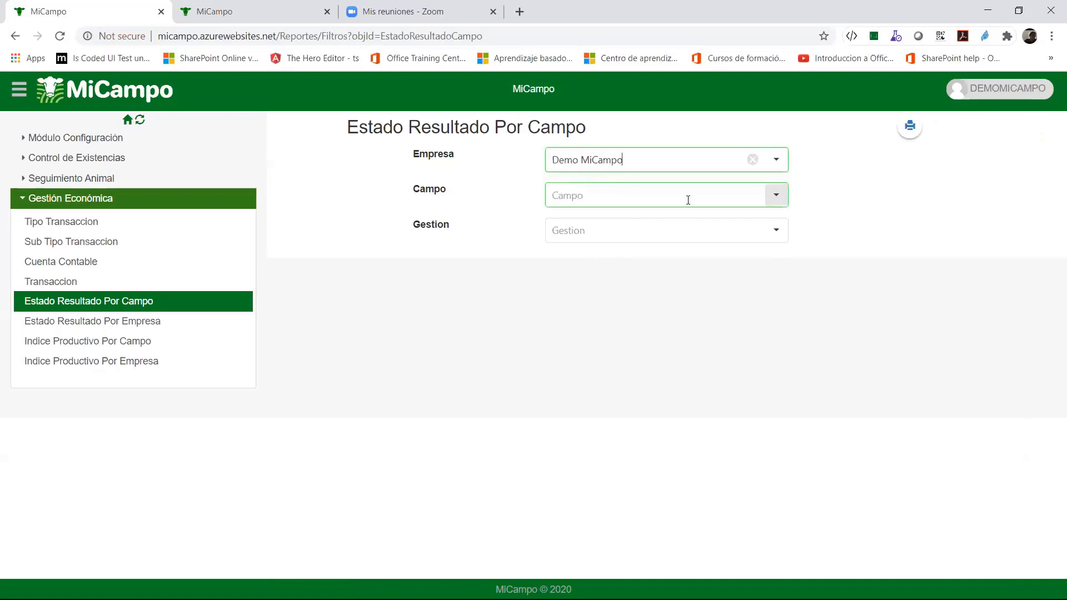
{"action": "left_click", "coordinate": [688, 200]}
{"action": "left_click", "coordinate": [612, 284]}
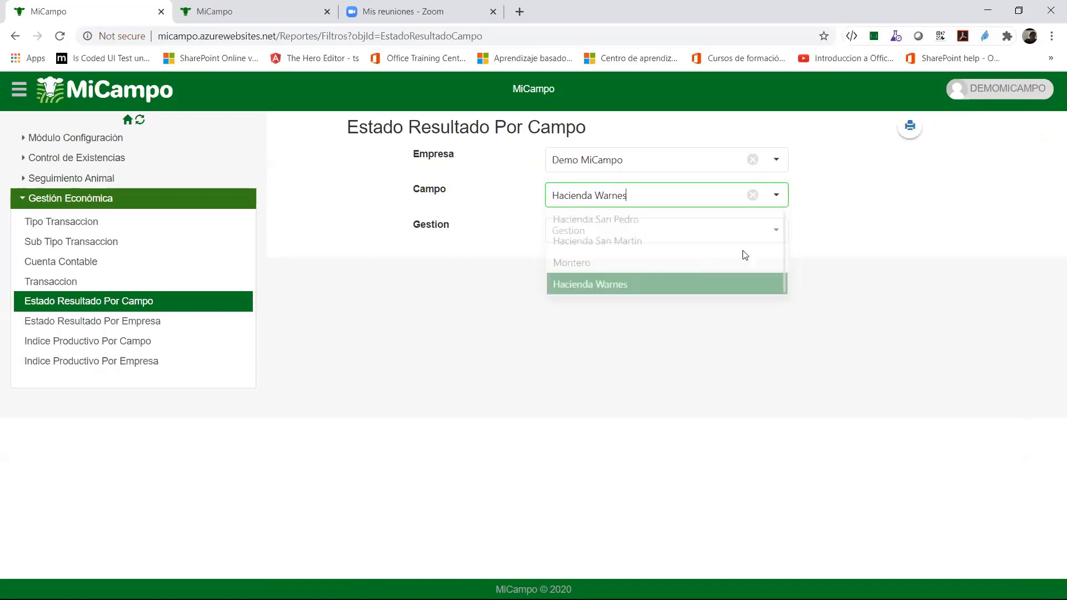
{"action": "left_click", "coordinate": [787, 231]}
{"action": "left_click", "coordinate": [656, 282]}
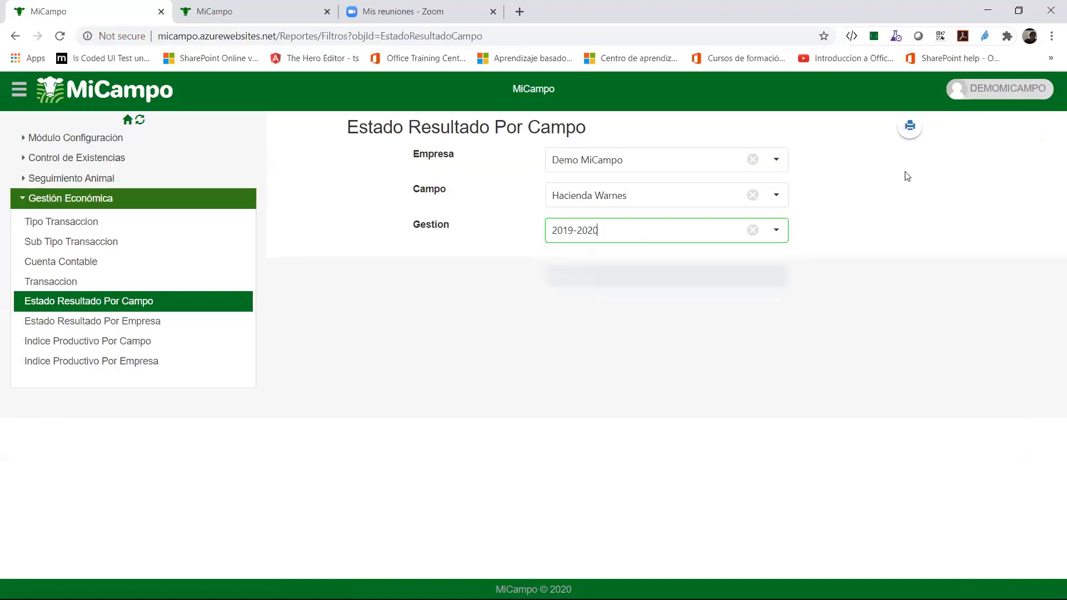
{"action": "left_click", "coordinate": [910, 128]}
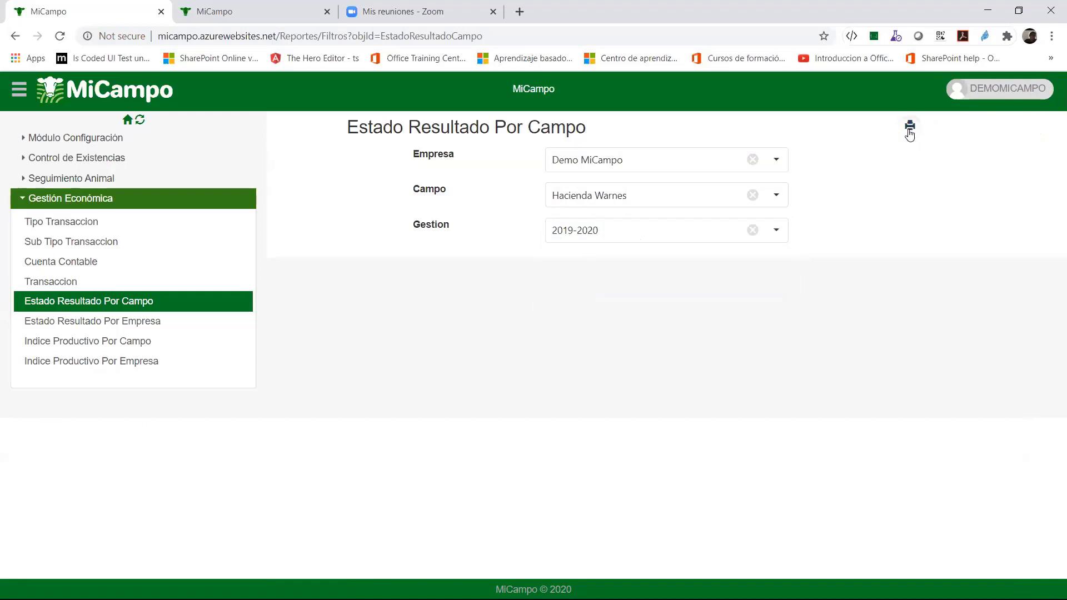
{"action": "left_click", "coordinate": [910, 134]}
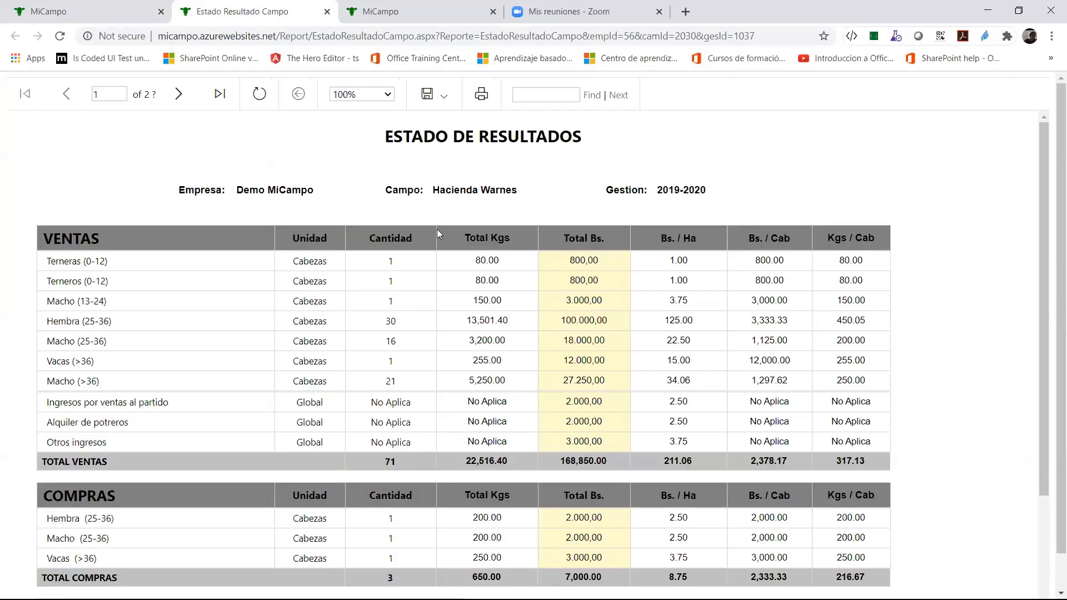
Review the report's sales, purchases, marketing expenses and net income tables on its first page.
{"action": "scroll", "coordinate": [196, 224], "scroll_direction": "down", "scroll_amount": 1}
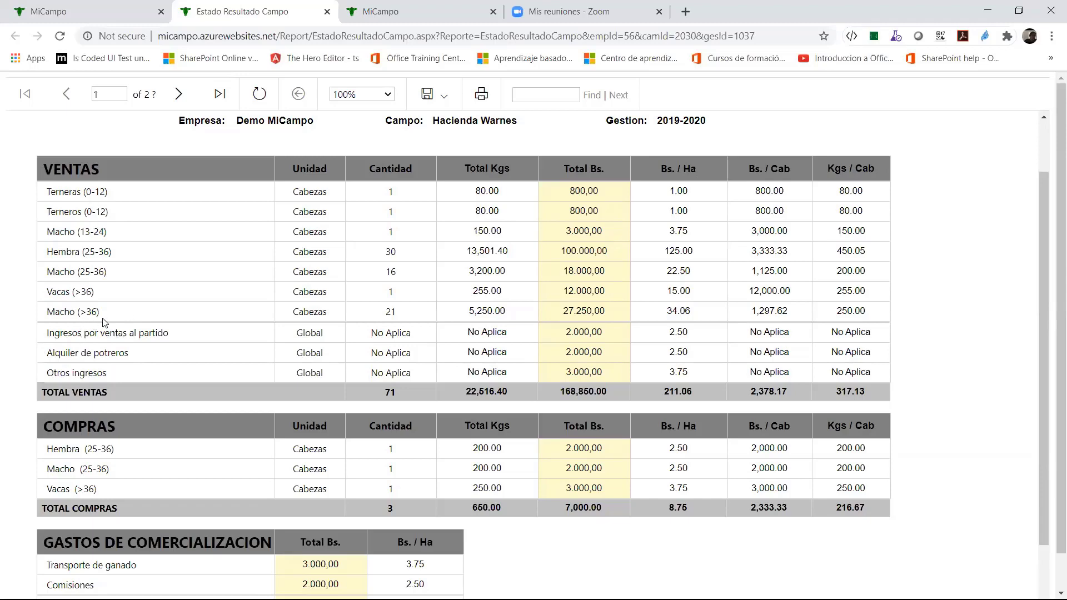
{"action": "scroll", "coordinate": [557, 266], "scroll_direction": "down", "scroll_amount": 2}
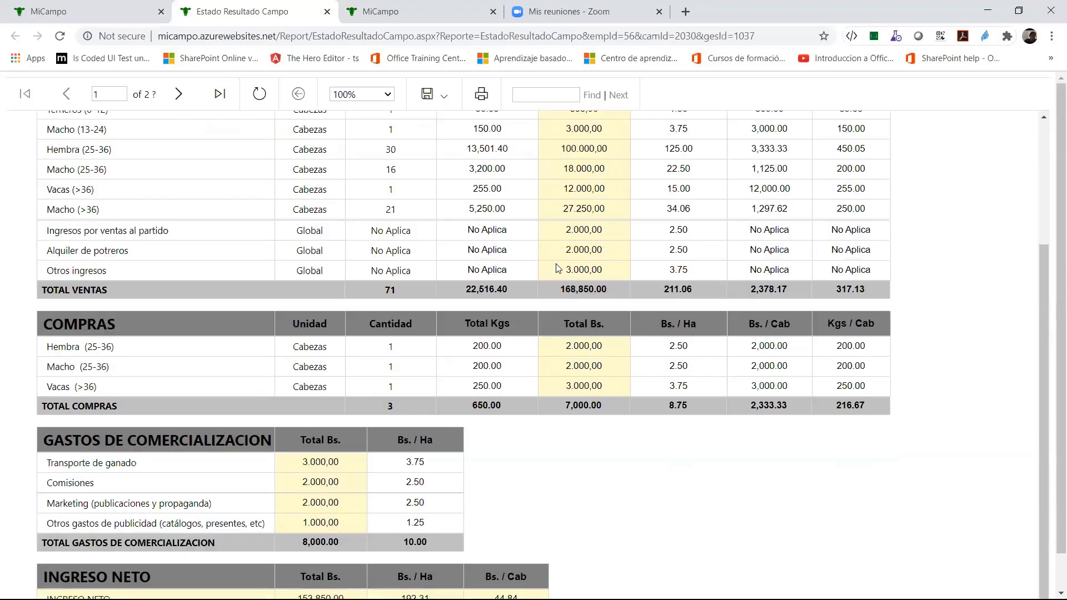
{"action": "scroll", "coordinate": [517, 228], "scroll_direction": "down", "scroll_amount": 1}
{"action": "scroll", "coordinate": [424, 232], "scroll_direction": "up", "scroll_amount": 3}
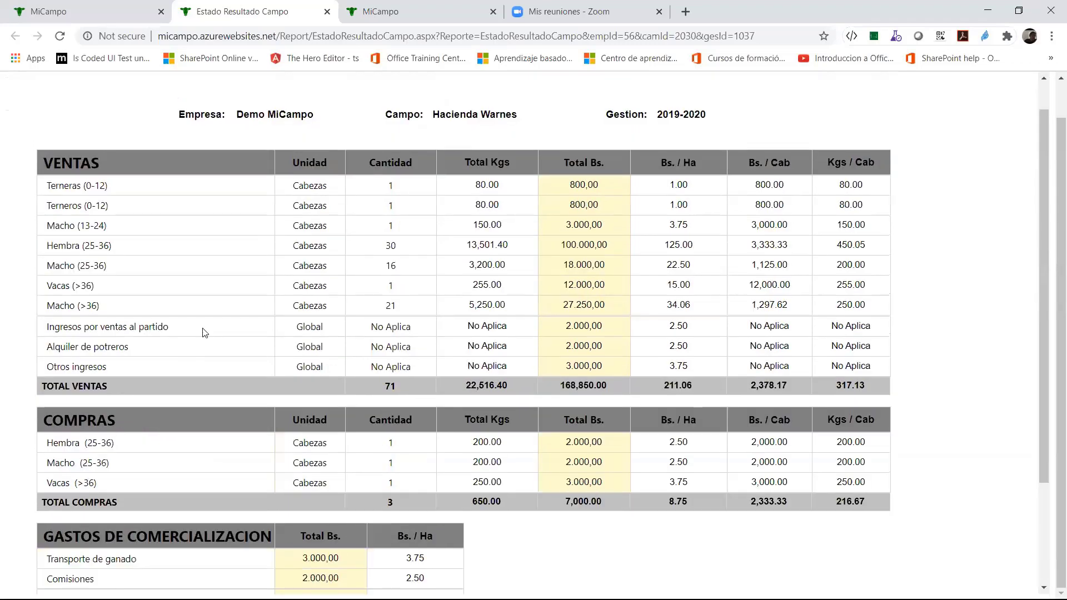
{"action": "scroll", "coordinate": [205, 332], "scroll_direction": "down", "scroll_amount": 1}
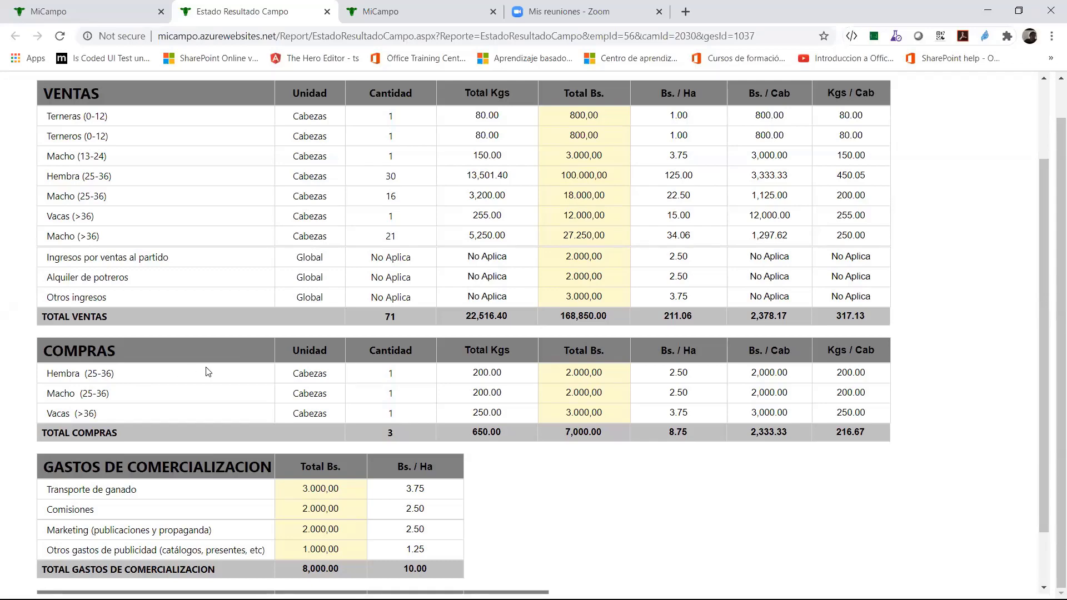
{"action": "scroll", "coordinate": [204, 341], "scroll_direction": "down", "scroll_amount": 1}
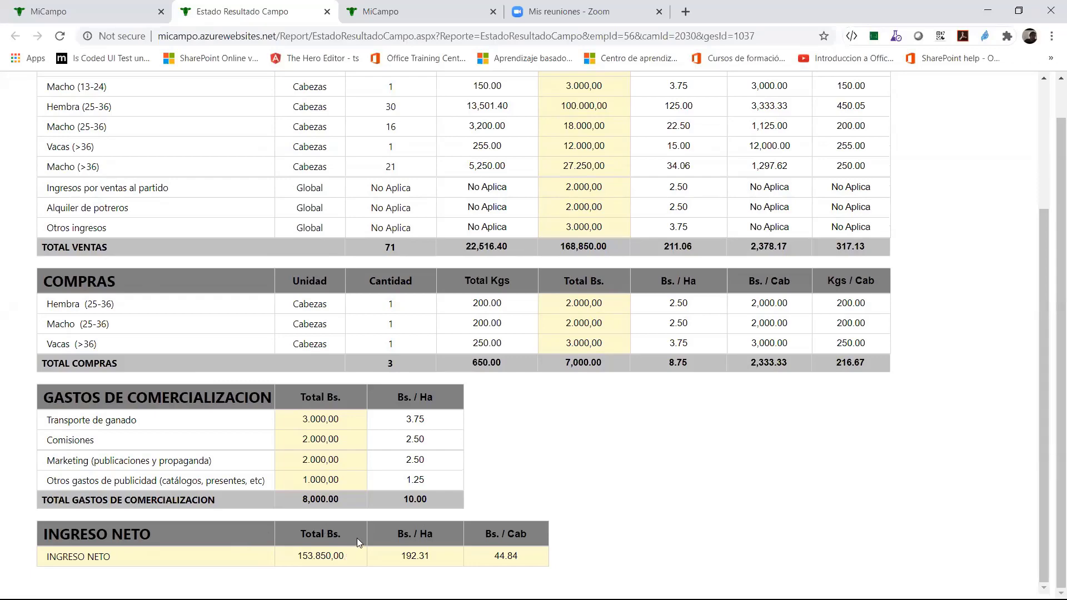
{"action": "scroll", "coordinate": [357, 538], "scroll_direction": "up", "scroll_amount": 4}
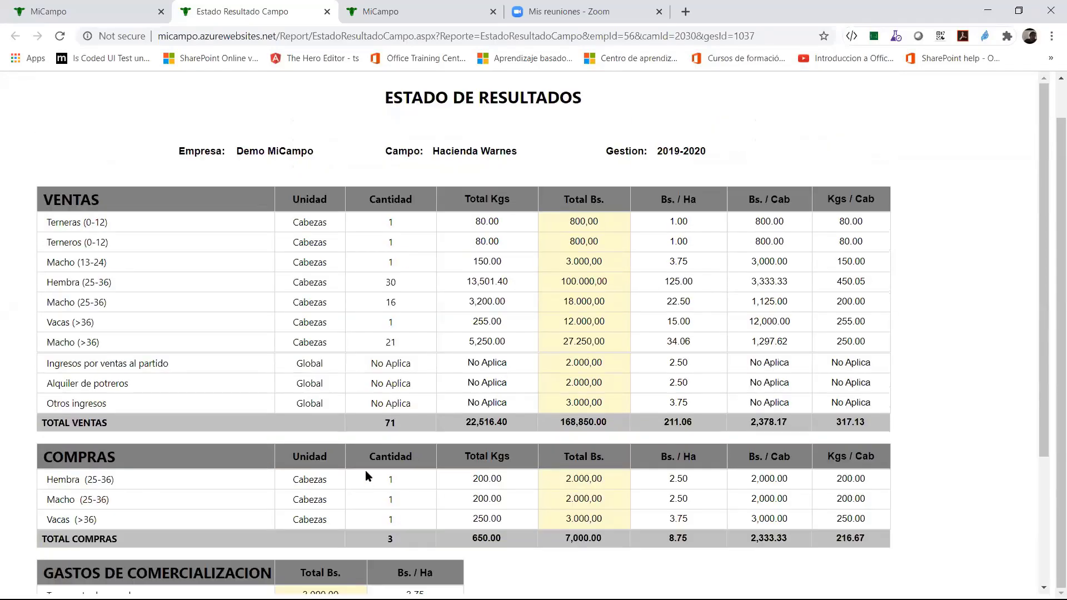
{"action": "scroll", "coordinate": [365, 475], "scroll_direction": "up", "scroll_amount": 1}
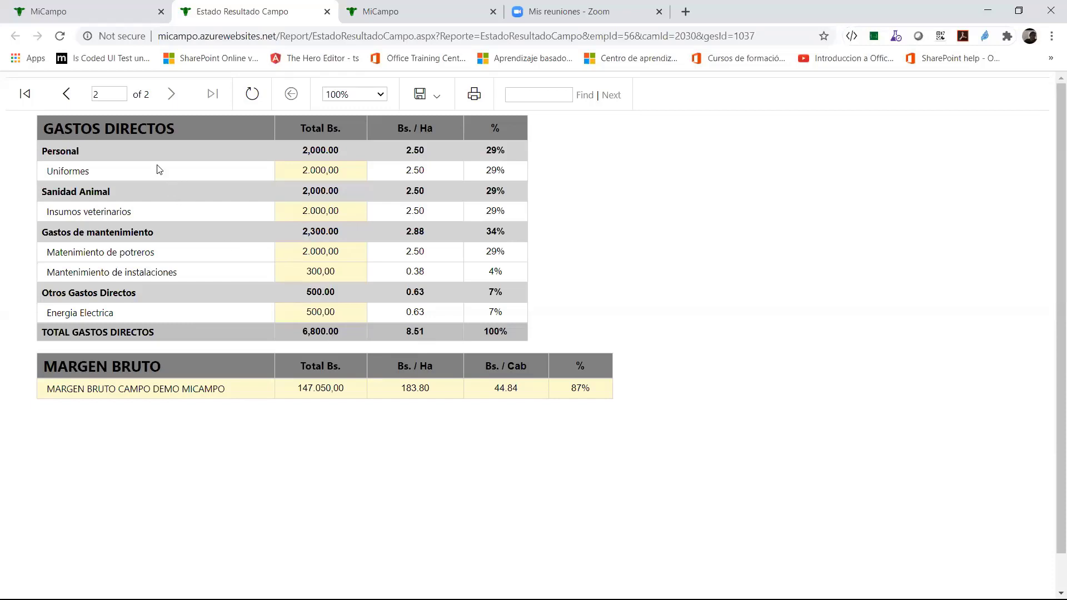
Recheck the report's first page, examine the direct expenses and gross margin on page 2, and close the report.
{"action": "left_click", "coordinate": [68, 94]}
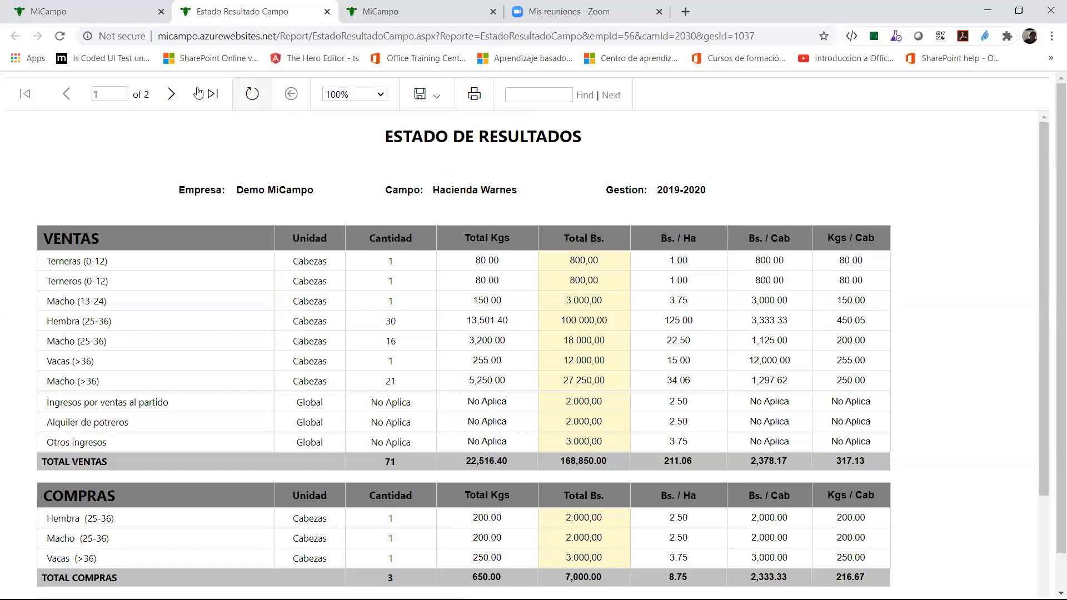
{"action": "scroll", "coordinate": [205, 202], "scroll_direction": "down", "scroll_amount": 1}
{"action": "scroll", "coordinate": [322, 168], "scroll_direction": "down", "scroll_amount": 1}
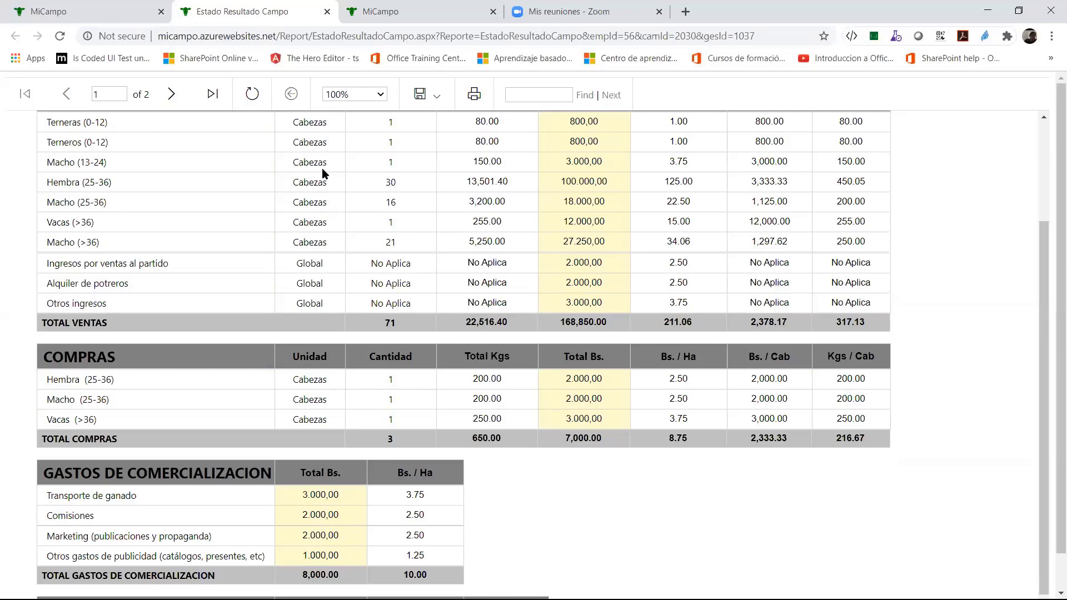
{"action": "scroll", "coordinate": [281, 304], "scroll_direction": "down", "scroll_amount": 2}
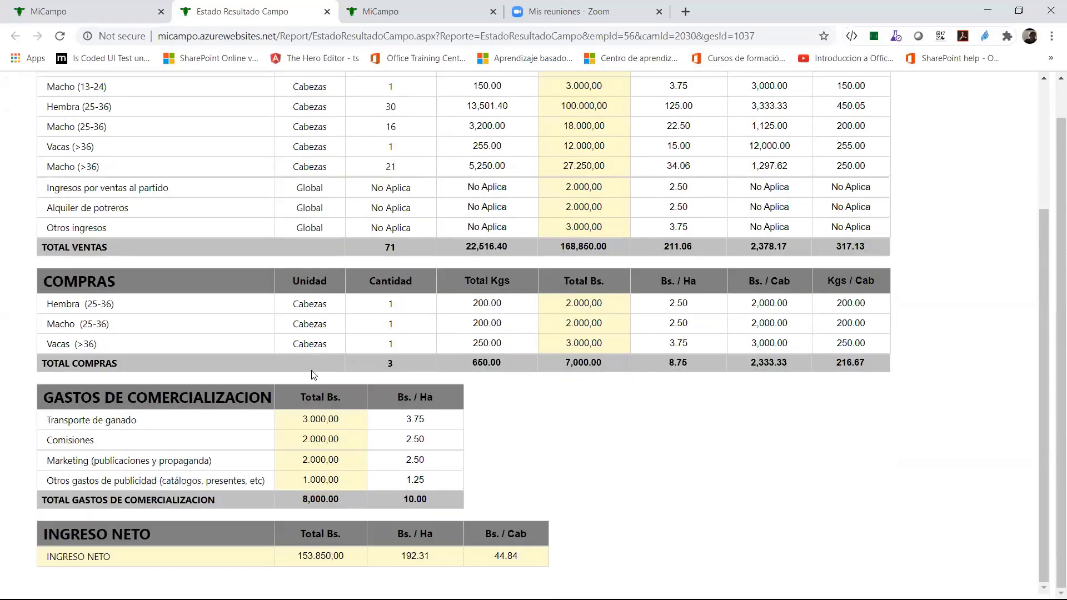
{"action": "scroll", "coordinate": [450, 358], "scroll_direction": "up", "scroll_amount": 6}
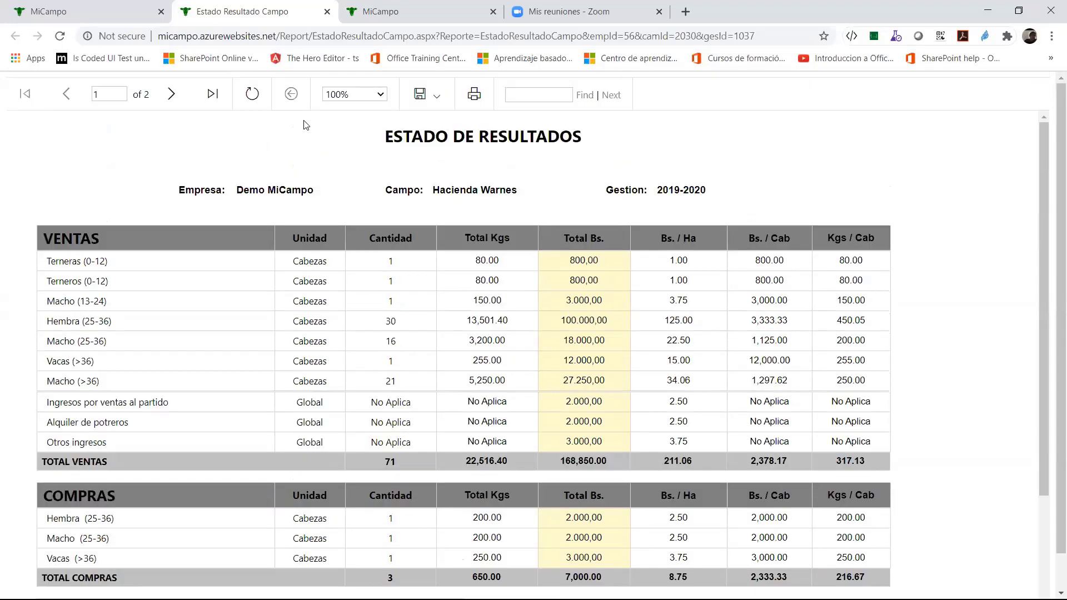
{"action": "left_click", "coordinate": [178, 98]}
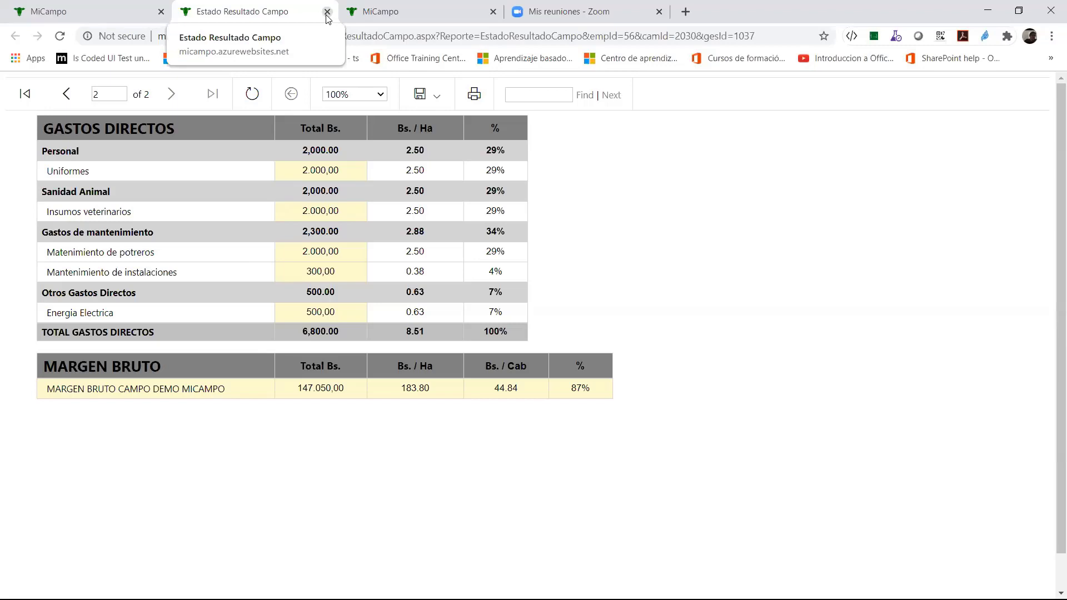
{"action": "key", "text": "ctrl+w"}
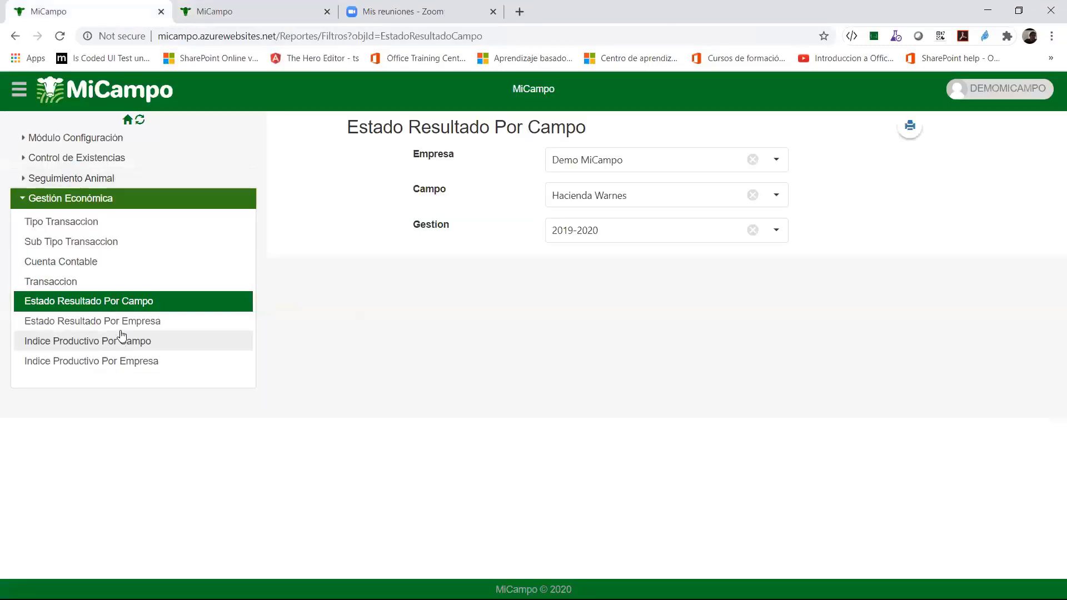
Generate the Estado Resultado Por Empresa report for the company Demo MiCampo and Gestion 2019-2020.
{"action": "left_click", "coordinate": [116, 322]}
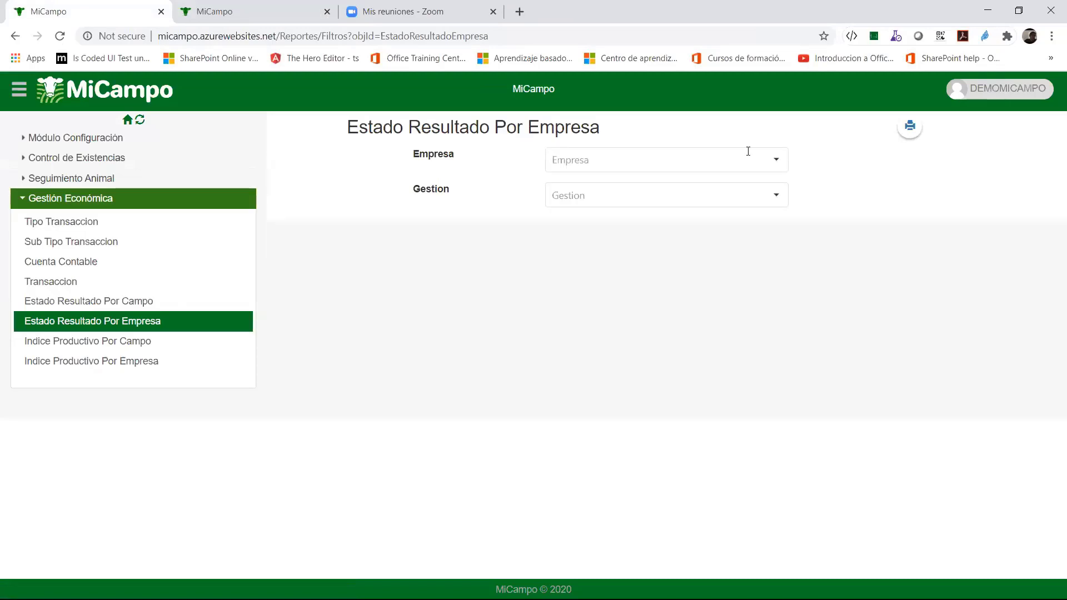
{"action": "left_click", "coordinate": [777, 165]}
{"action": "left_click", "coordinate": [639, 183]}
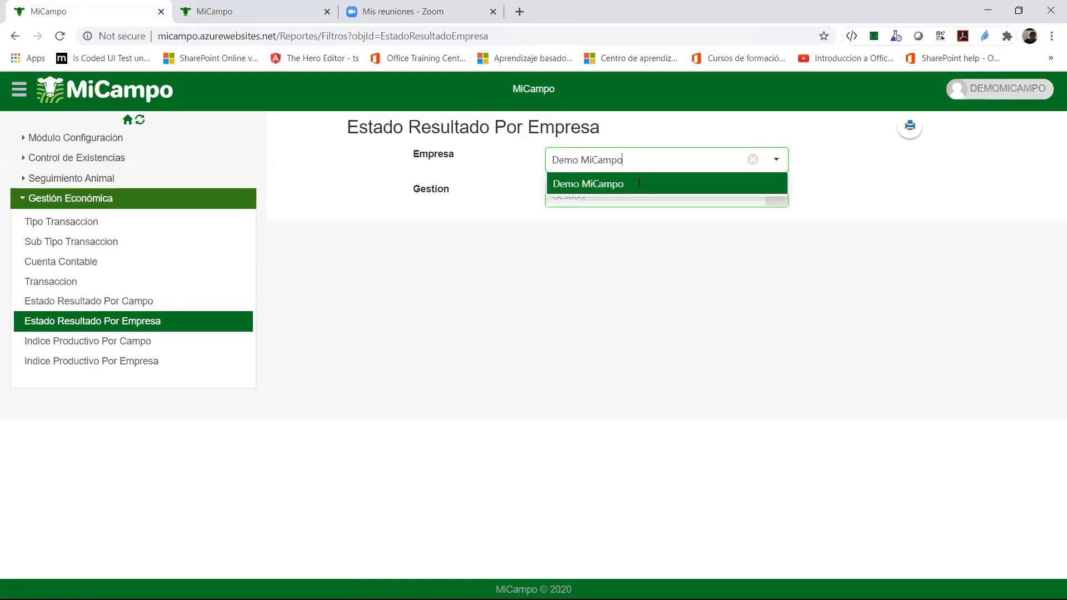
{"action": "left_click", "coordinate": [775, 198]}
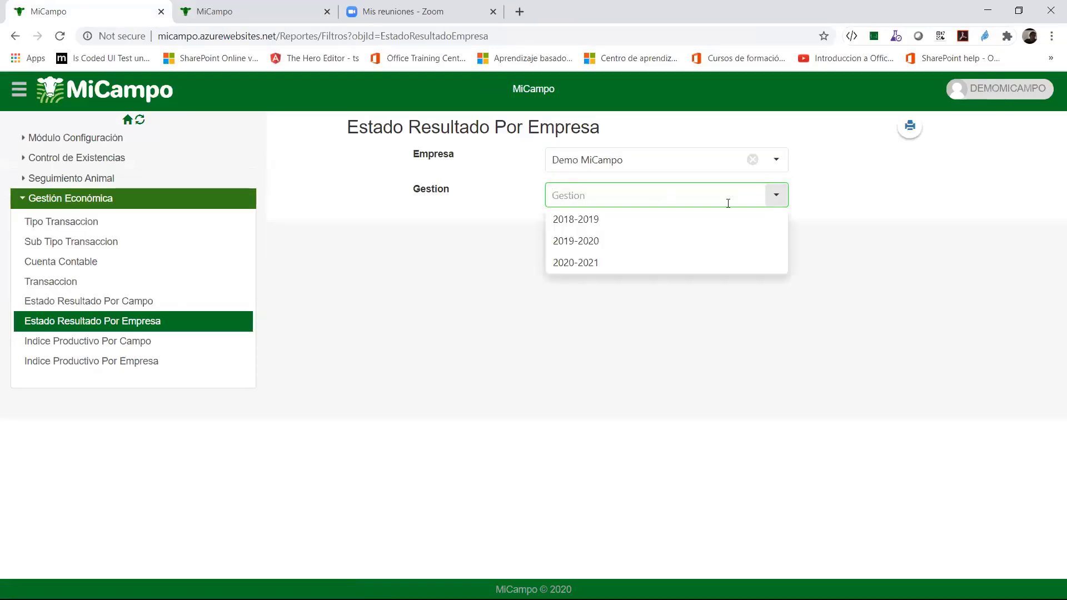
{"action": "left_click", "coordinate": [623, 245]}
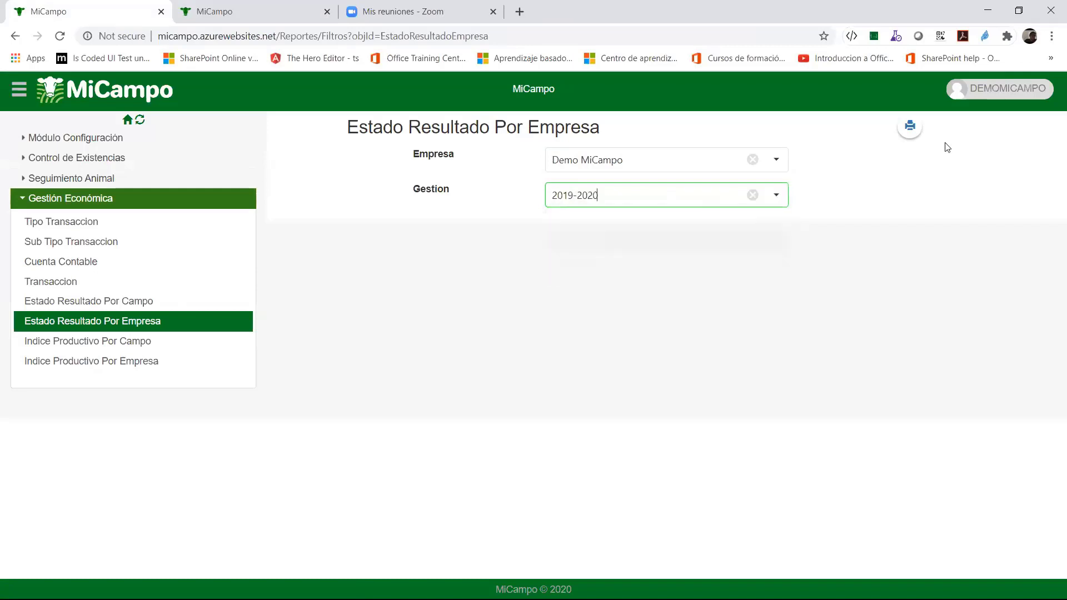
{"action": "left_click", "coordinate": [908, 129]}
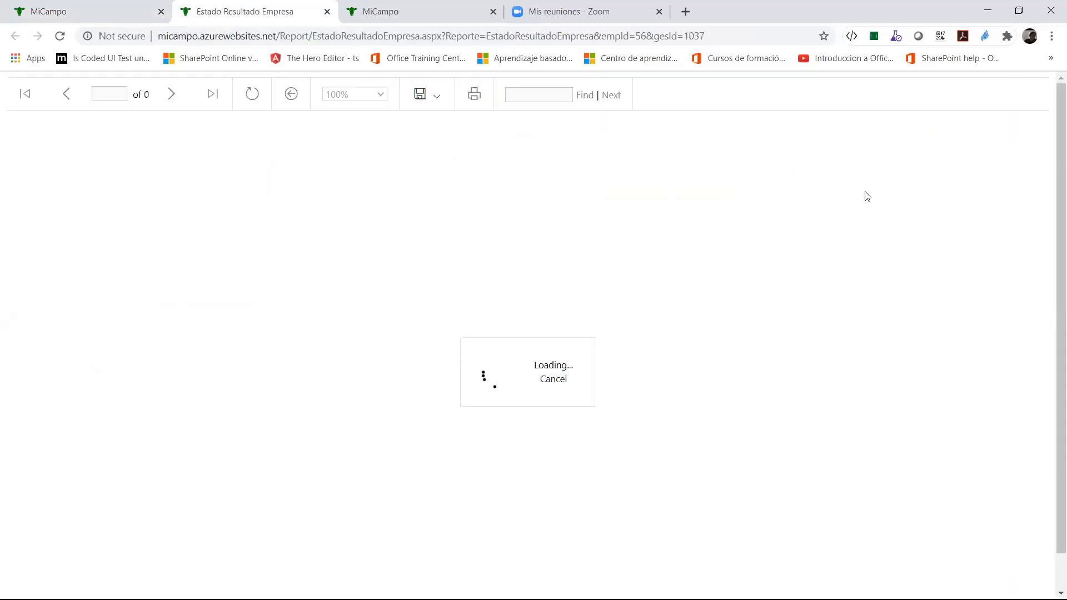
Review the company report from gross margin by field down to the final result, and close the report.
{"action": "scroll", "coordinate": [144, 189], "scroll_direction": "down", "scroll_amount": 1}
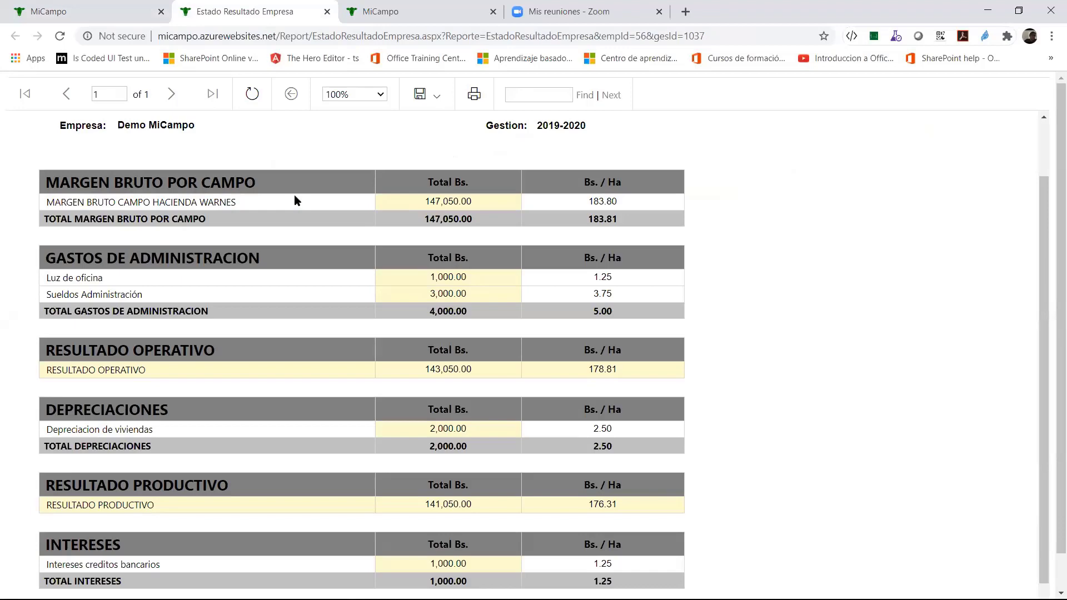
{"action": "scroll", "coordinate": [295, 199], "scroll_direction": "down", "scroll_amount": 1}
{"action": "scroll", "coordinate": [296, 195], "scroll_direction": "down", "scroll_amount": 1}
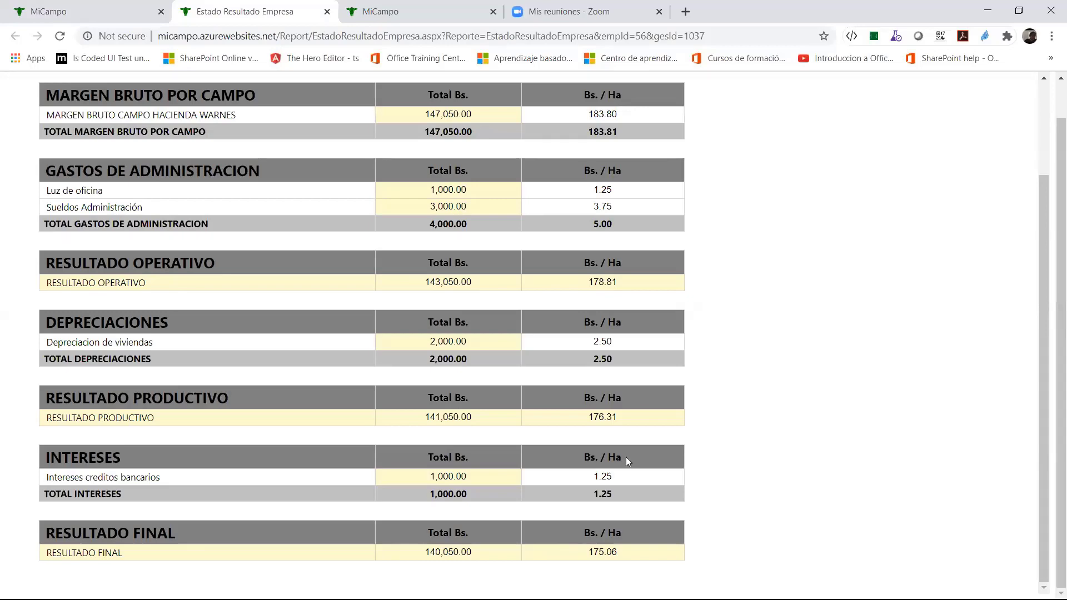
{"action": "scroll", "coordinate": [607, 456], "scroll_direction": "up", "scroll_amount": 2}
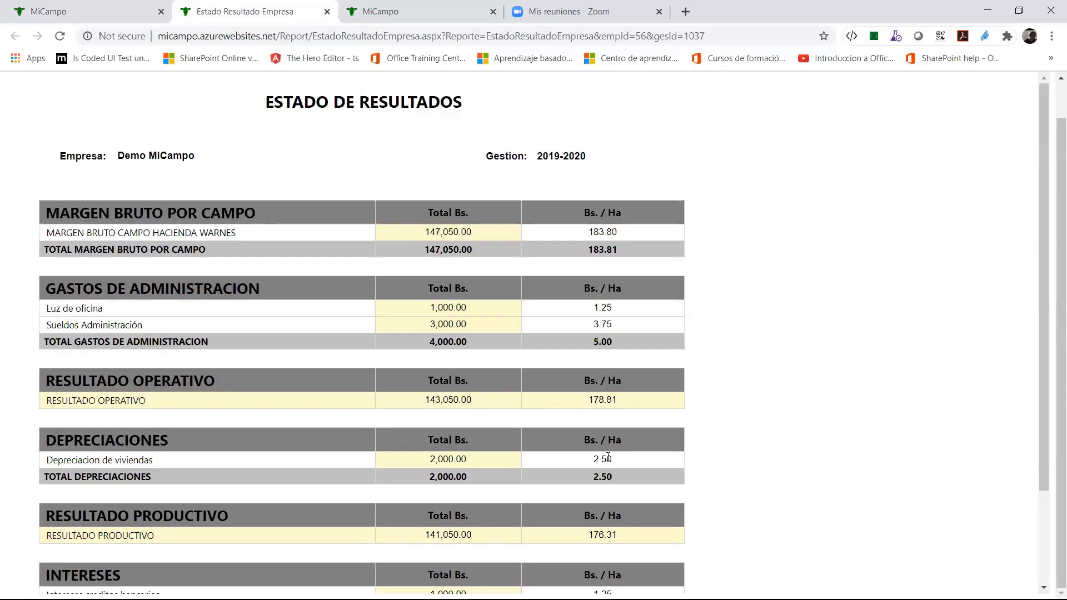
{"action": "scroll", "coordinate": [608, 457], "scroll_direction": "down", "scroll_amount": 2}
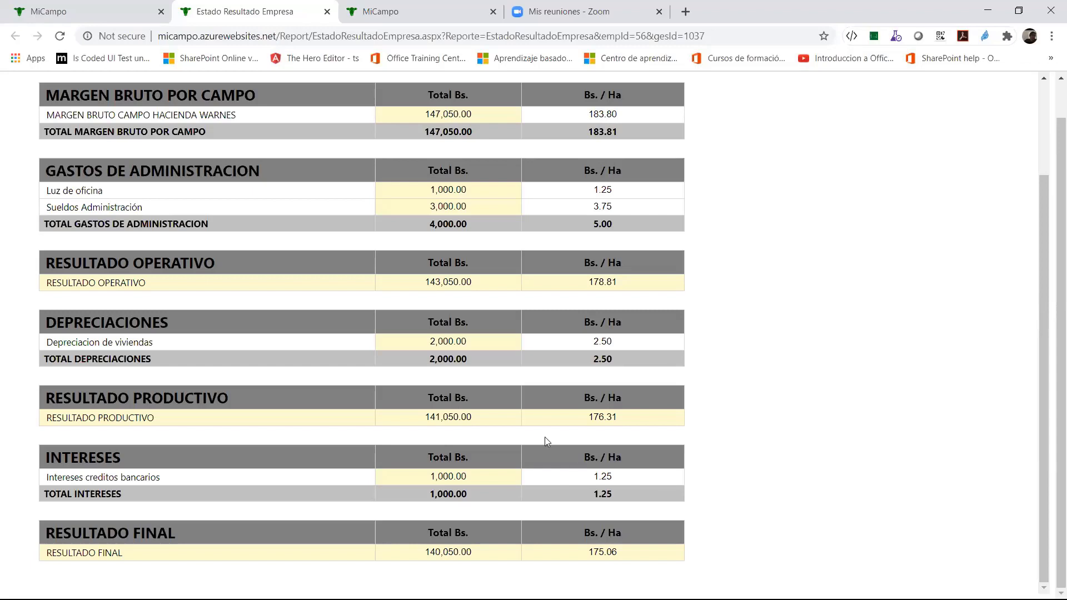
{"action": "scroll", "coordinate": [481, 394], "scroll_direction": "up", "scroll_amount": 2}
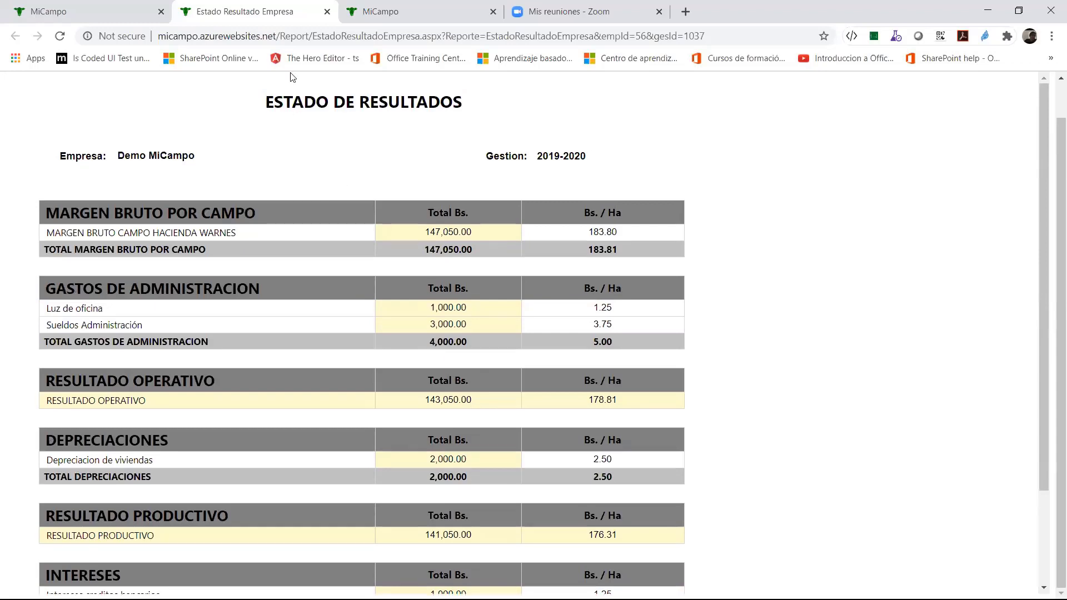
{"action": "left_click", "coordinate": [327, 11]}
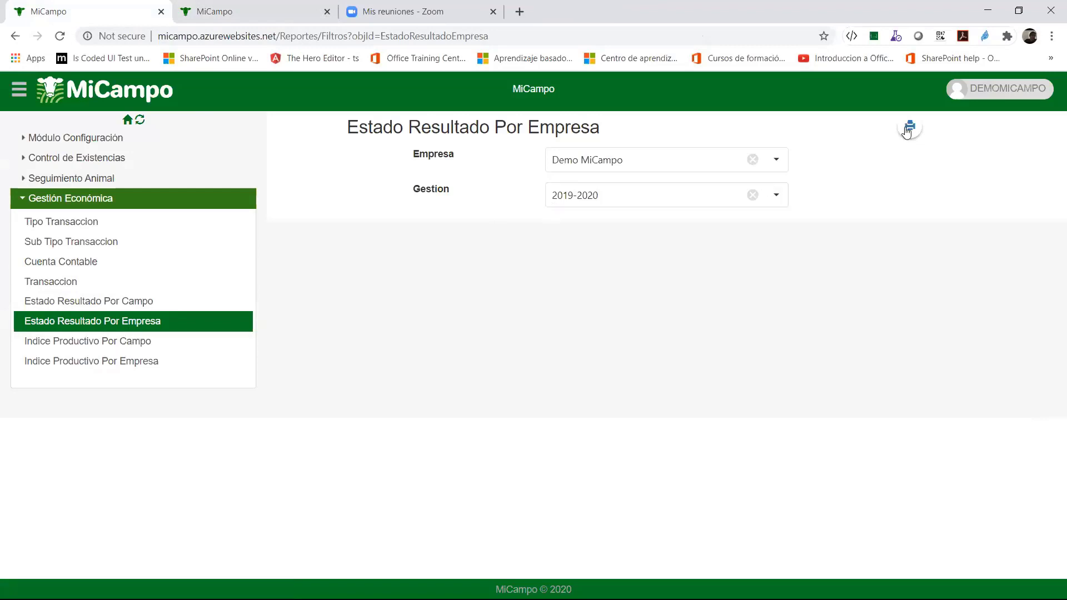
Generate the same company income statement again and examine its operating, productive and final result sections.
{"action": "left_click", "coordinate": [908, 129]}
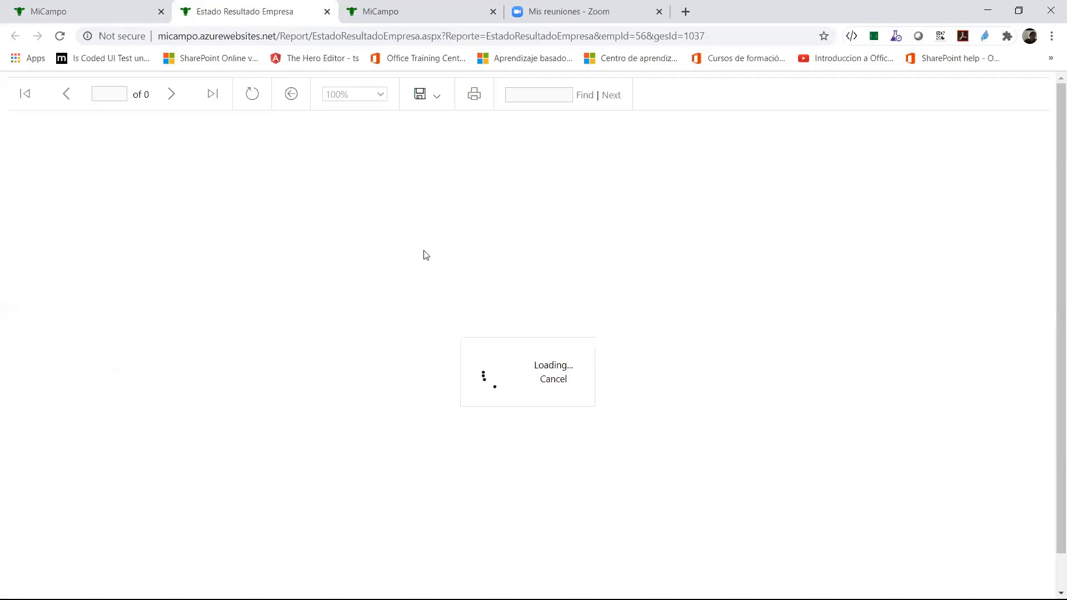
{"action": "scroll", "coordinate": [424, 251], "scroll_direction": "down", "scroll_amount": 1}
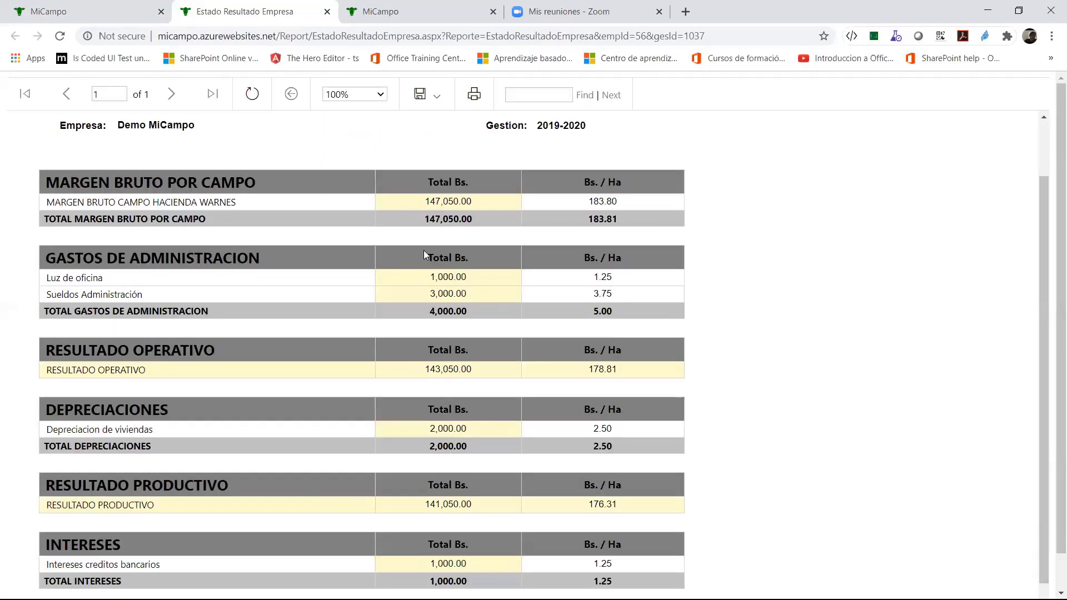
{"action": "scroll", "coordinate": [424, 250], "scroll_direction": "down", "scroll_amount": 1}
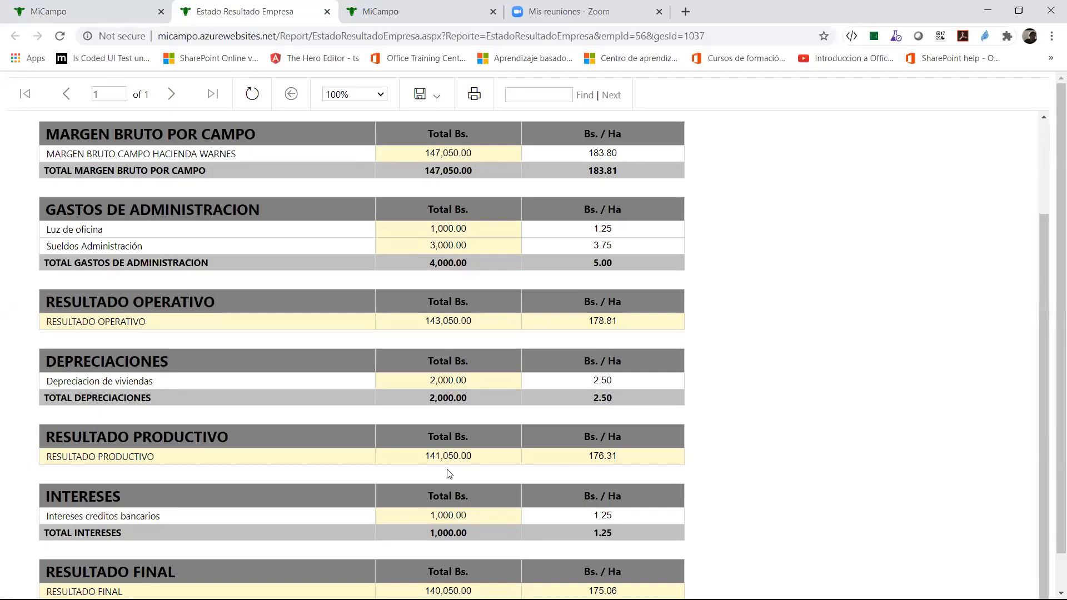
{"action": "scroll", "coordinate": [539, 530], "scroll_direction": "down", "scroll_amount": 1}
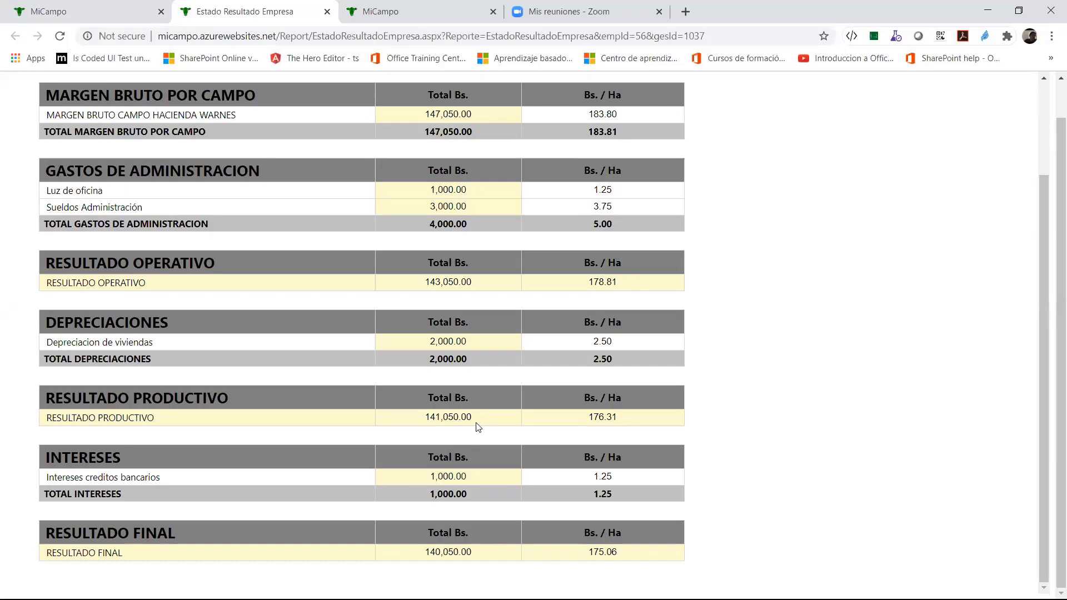
Generate the Indice Productivo Por Campo report for Demo MiCampo, Hacienda Warnes, Gestion 2019-2020.
{"action": "left_click", "coordinate": [80, 15]}
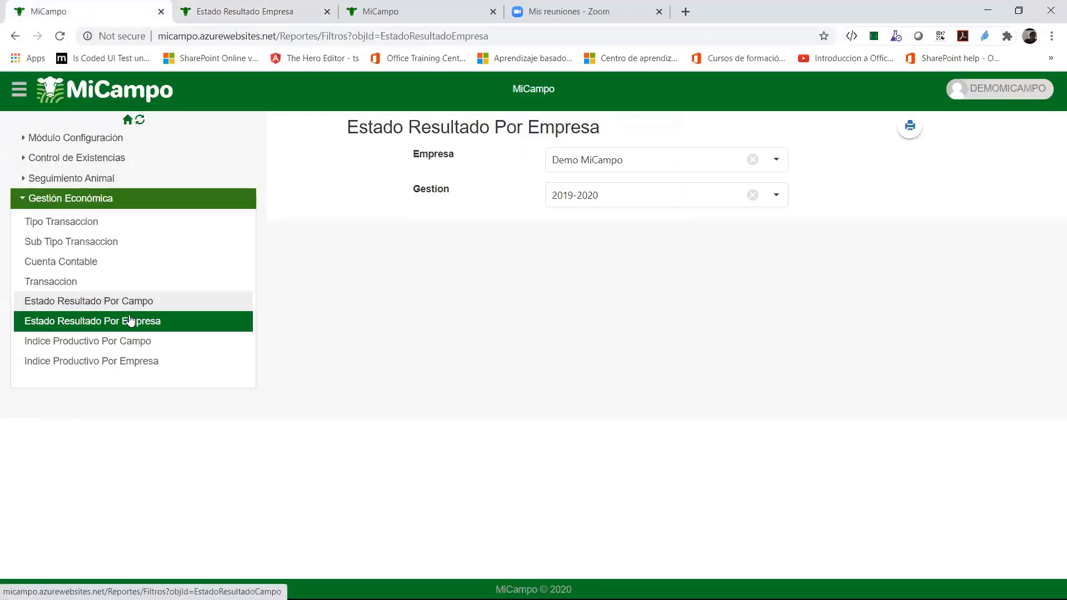
{"action": "left_click", "coordinate": [128, 349]}
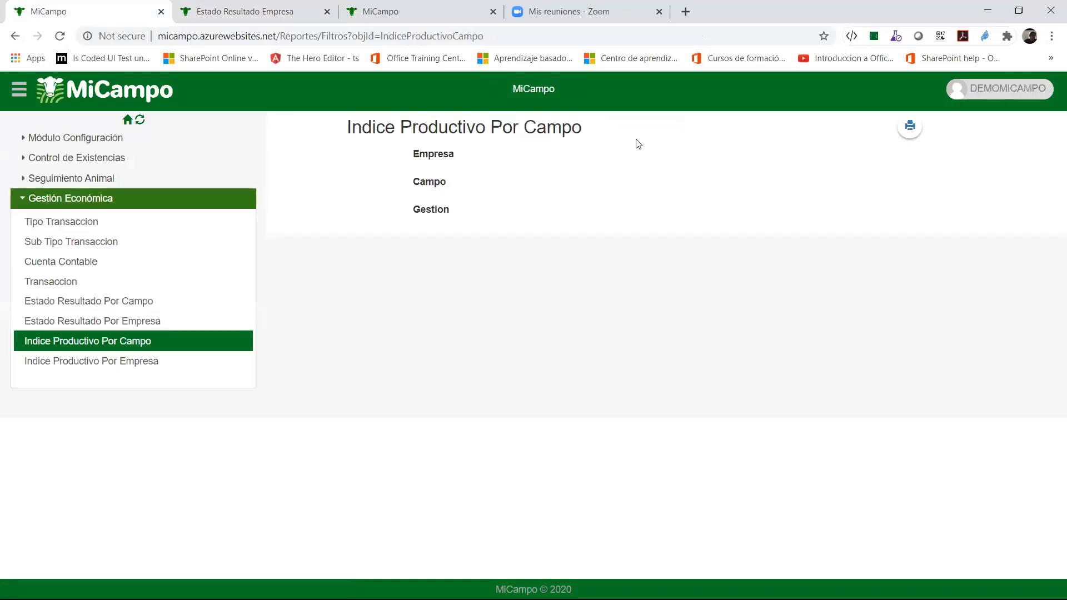
{"action": "left_click", "coordinate": [754, 160]}
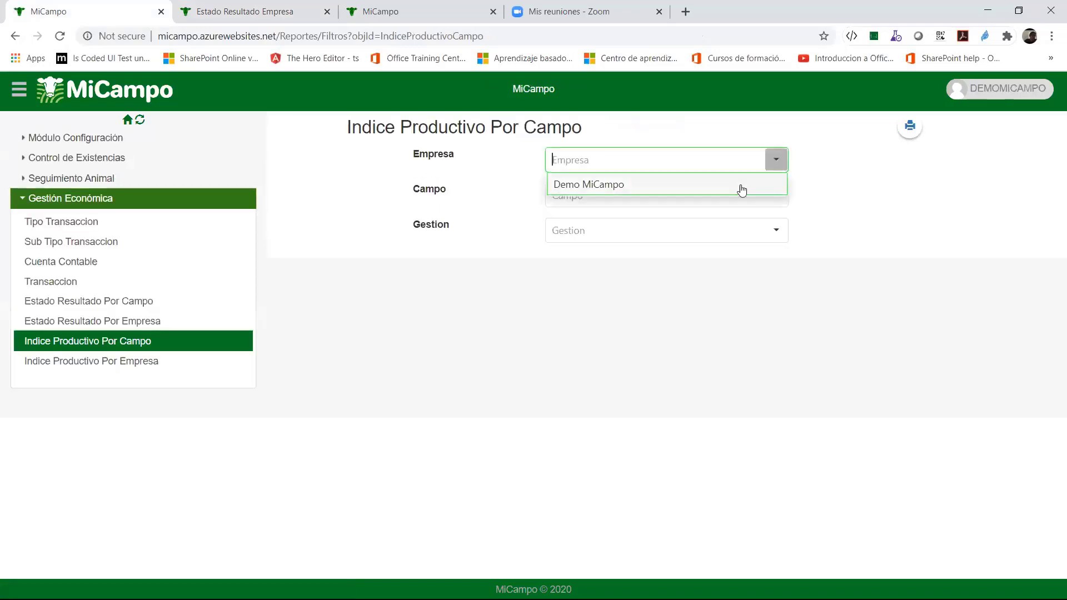
{"action": "left_click", "coordinate": [733, 186]}
{"action": "left_click", "coordinate": [776, 195]}
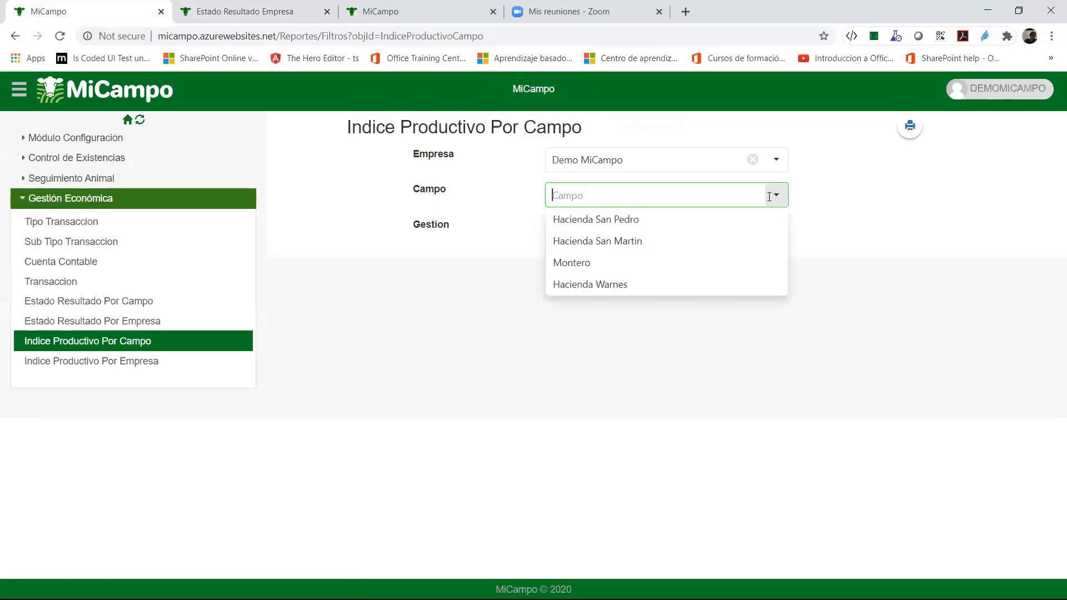
{"action": "left_click", "coordinate": [619, 286]}
{"action": "left_click", "coordinate": [776, 230]}
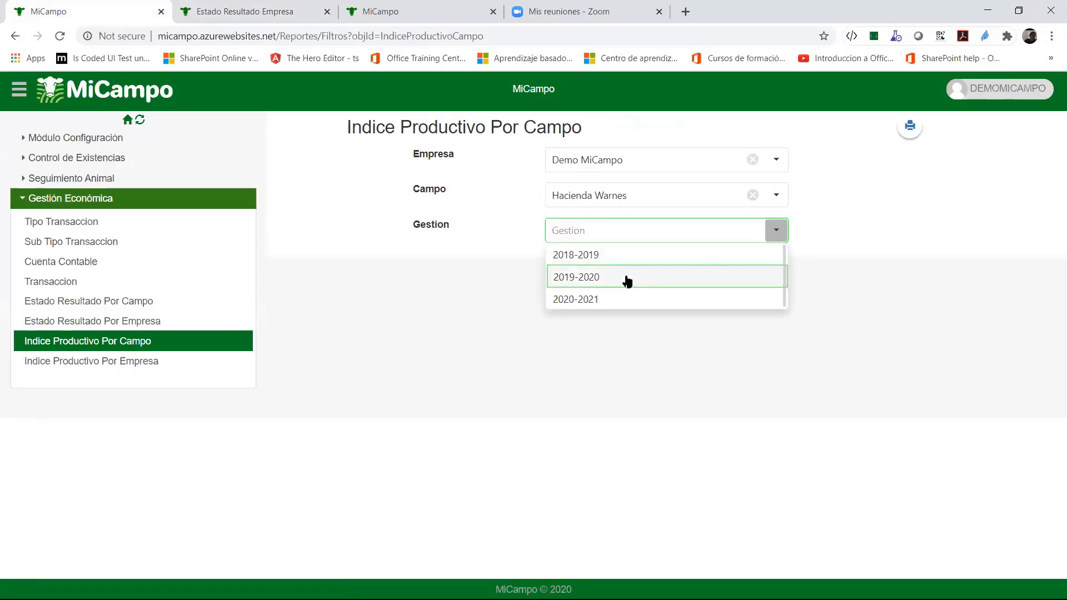
{"action": "left_click", "coordinate": [626, 281]}
{"action": "left_click", "coordinate": [913, 126]}
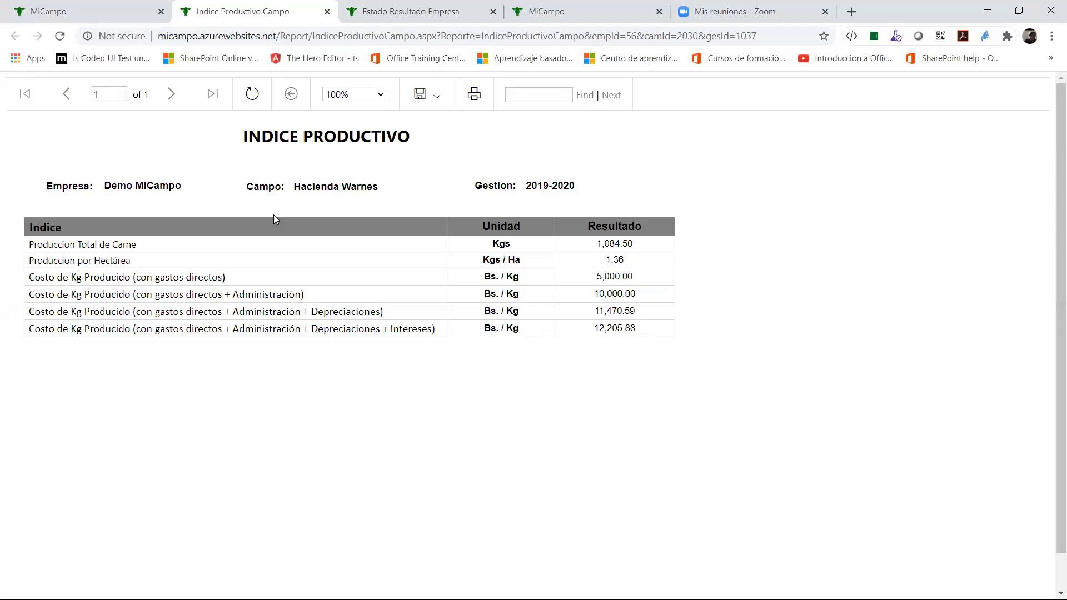
Close the company income statement report and return to the Indice Productivo report to examine its production and cost indices.
{"action": "left_click", "coordinate": [470, 20]}
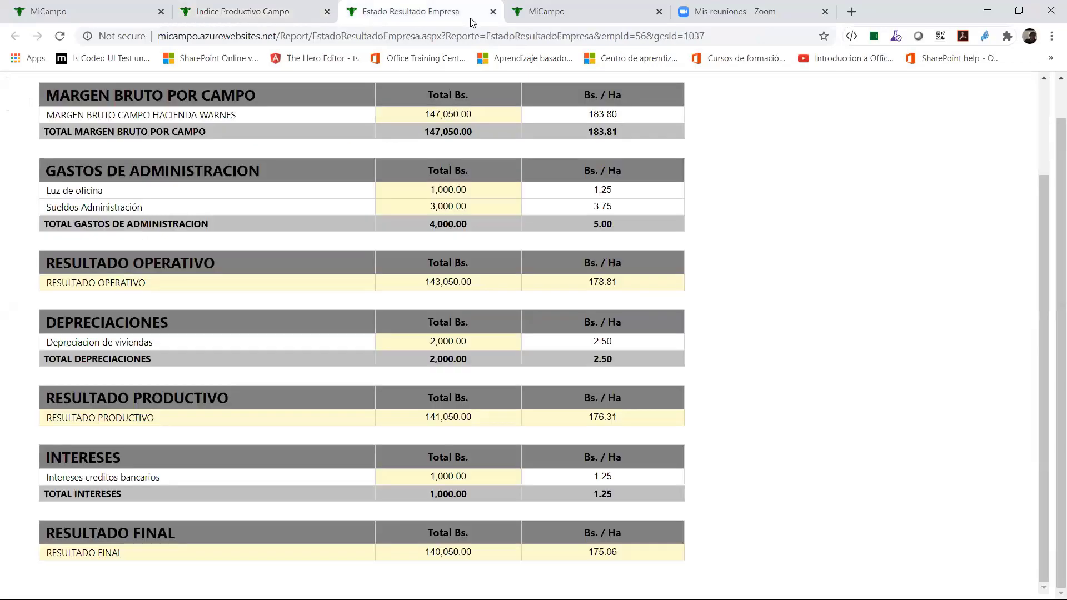
{"action": "left_click", "coordinate": [493, 11]}
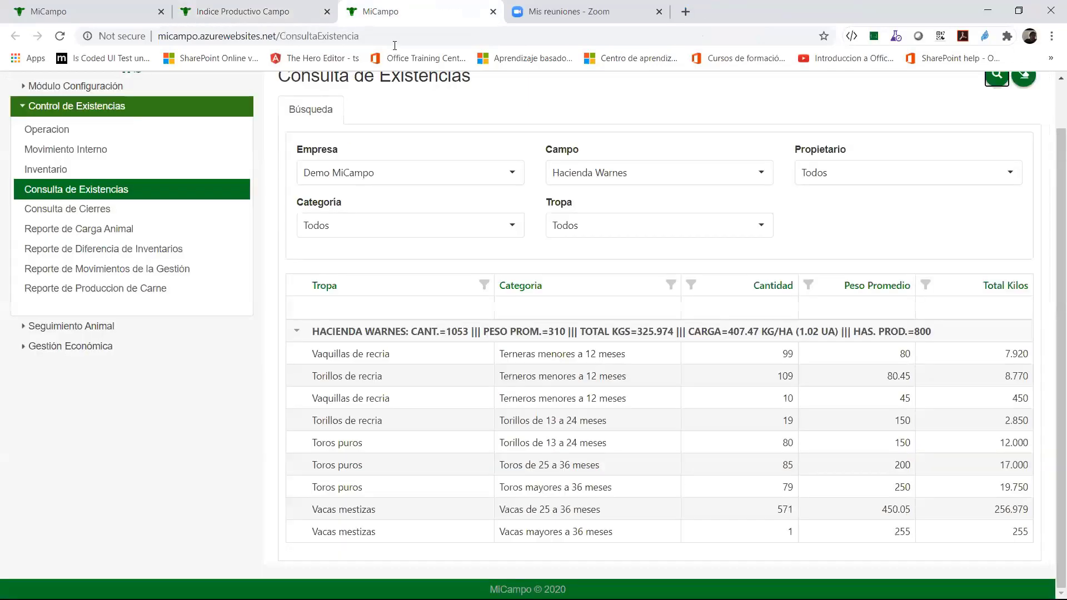
{"action": "left_click", "coordinate": [266, 16]}
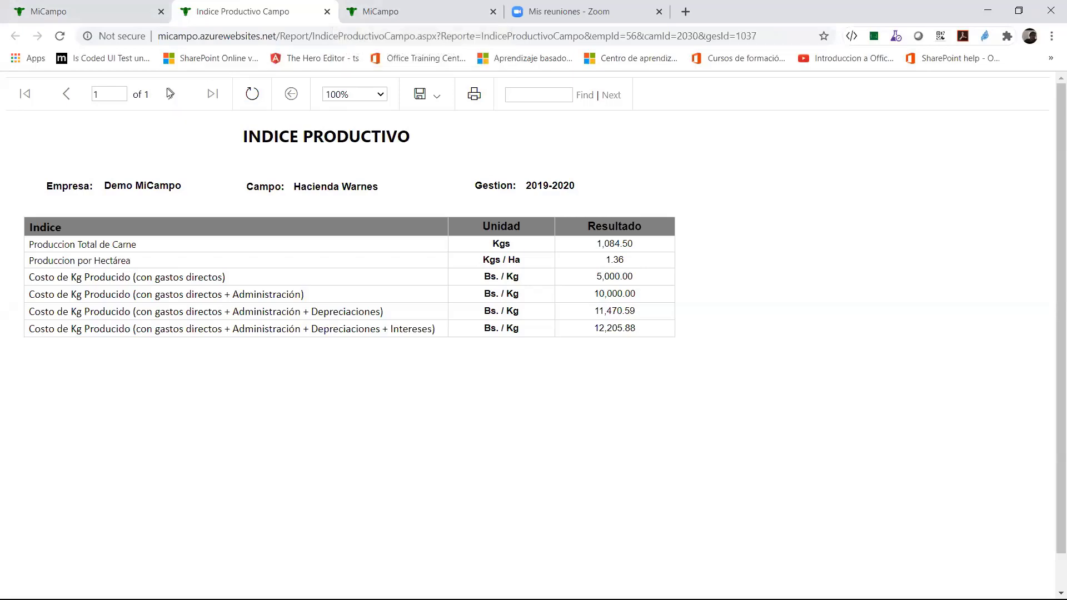
List the active animals of Demo MiCampo in the Animal section of Seguimiento Animal.
{"action": "left_click", "coordinate": [106, 14]}
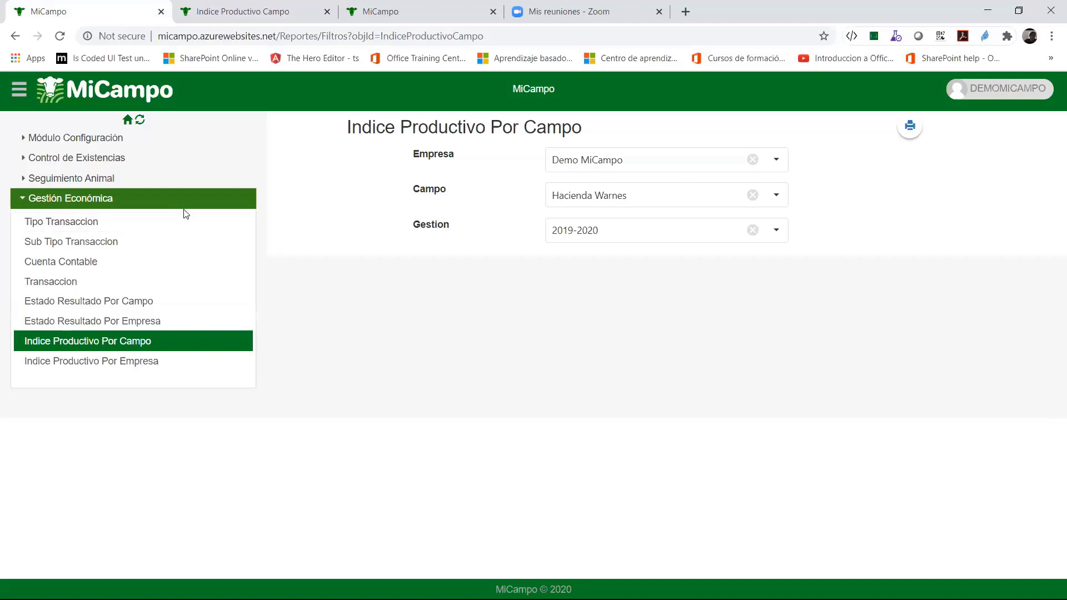
{"action": "left_click", "coordinate": [102, 195]}
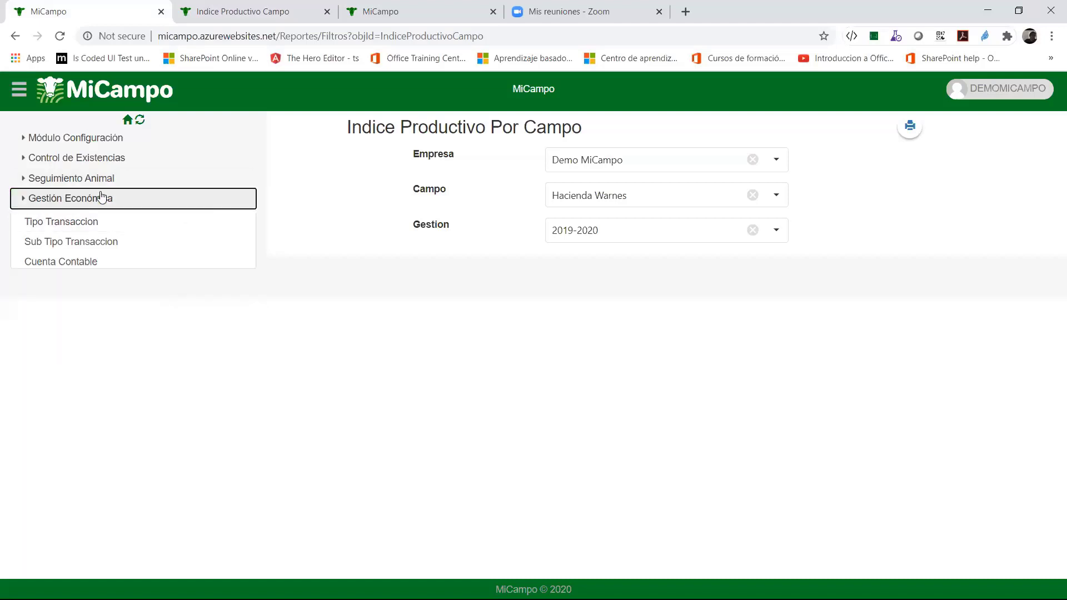
{"action": "left_click", "coordinate": [99, 179]}
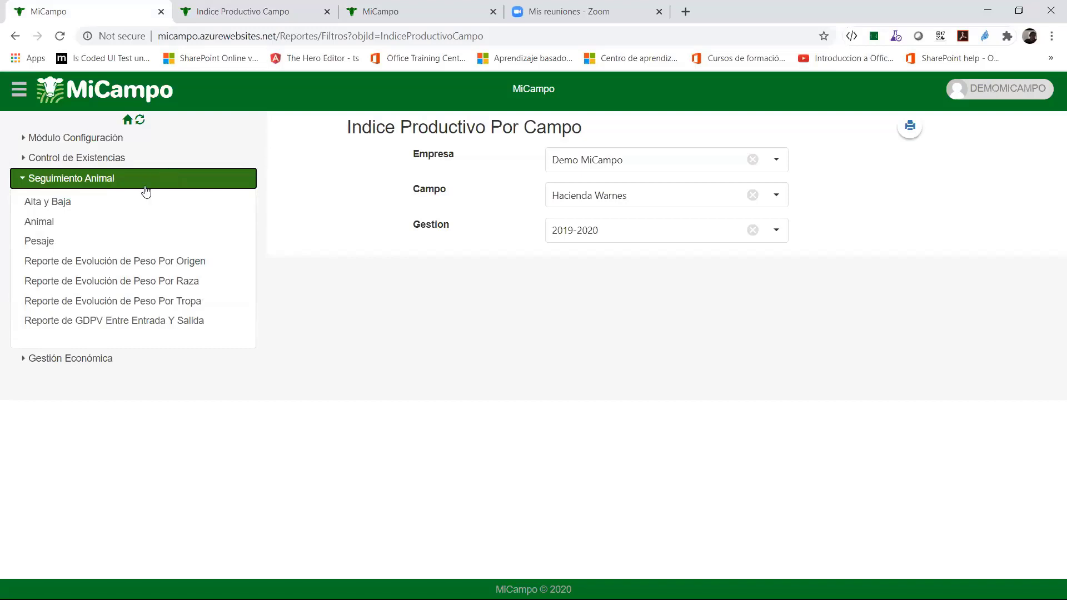
{"action": "left_click", "coordinate": [73, 221]}
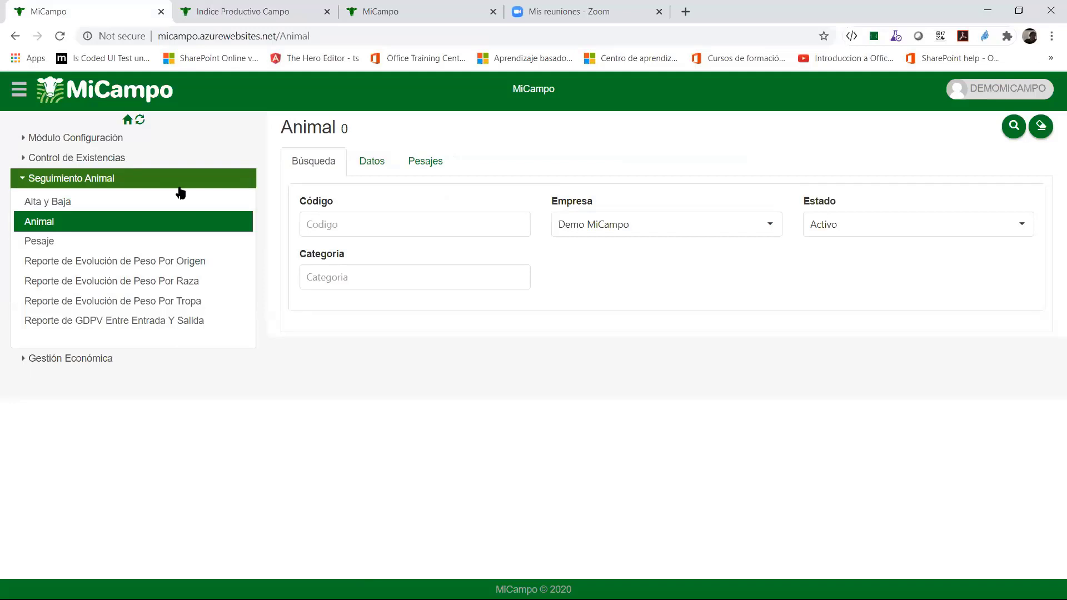
{"action": "left_click", "coordinate": [1013, 126]}
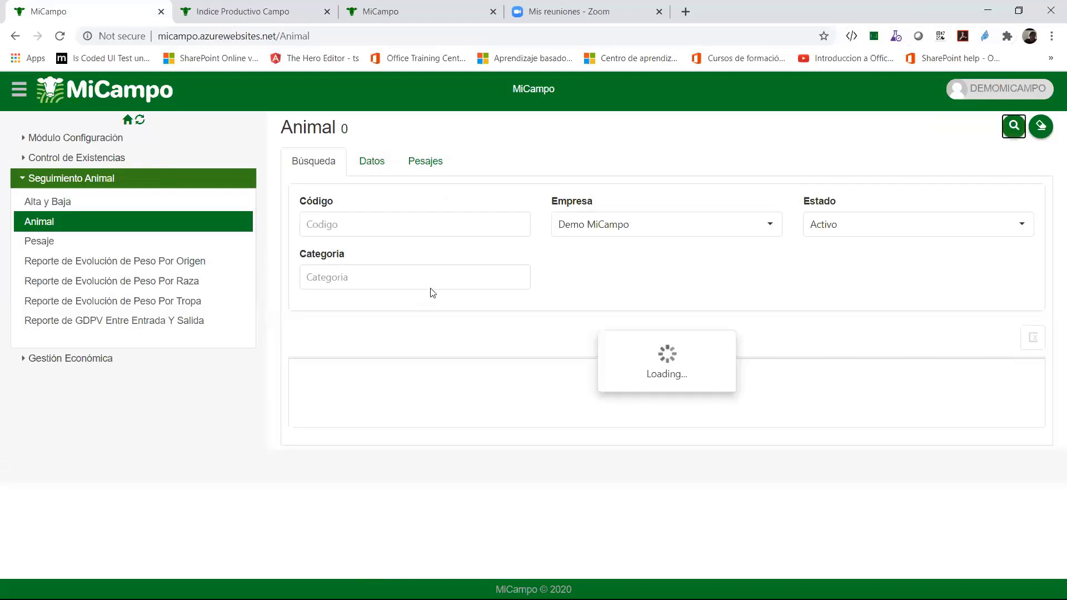
{"action": "left_click", "coordinate": [448, 275]}
{"action": "scroll", "coordinate": [326, 350], "scroll_direction": "down", "scroll_amount": 1}
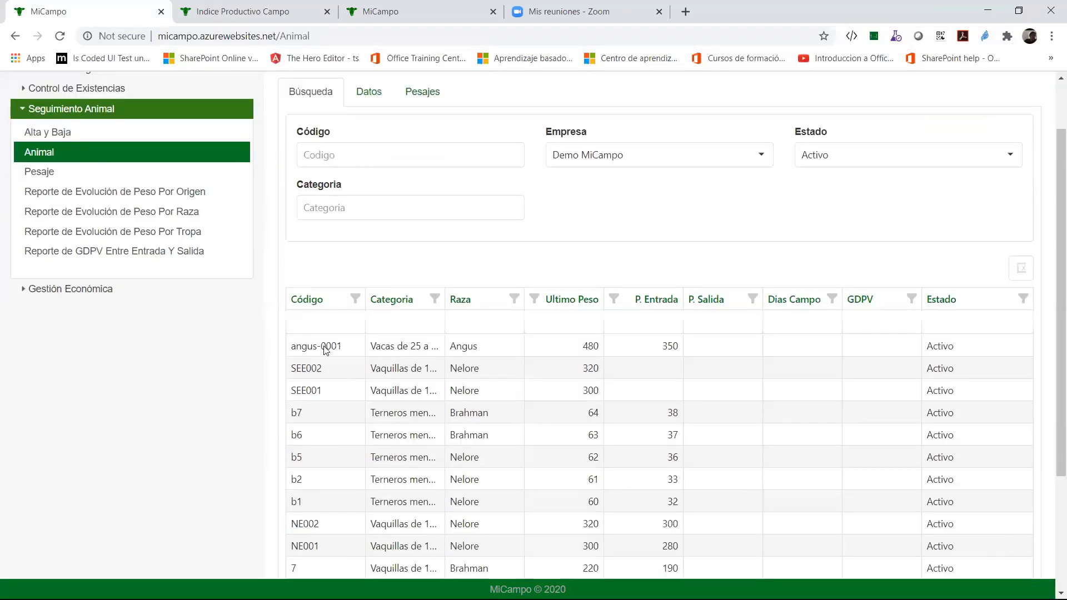
Open the record of animal angus-0001 and examine its data from code and breed to weight and status.
{"action": "double_click", "coordinate": [324, 347]}
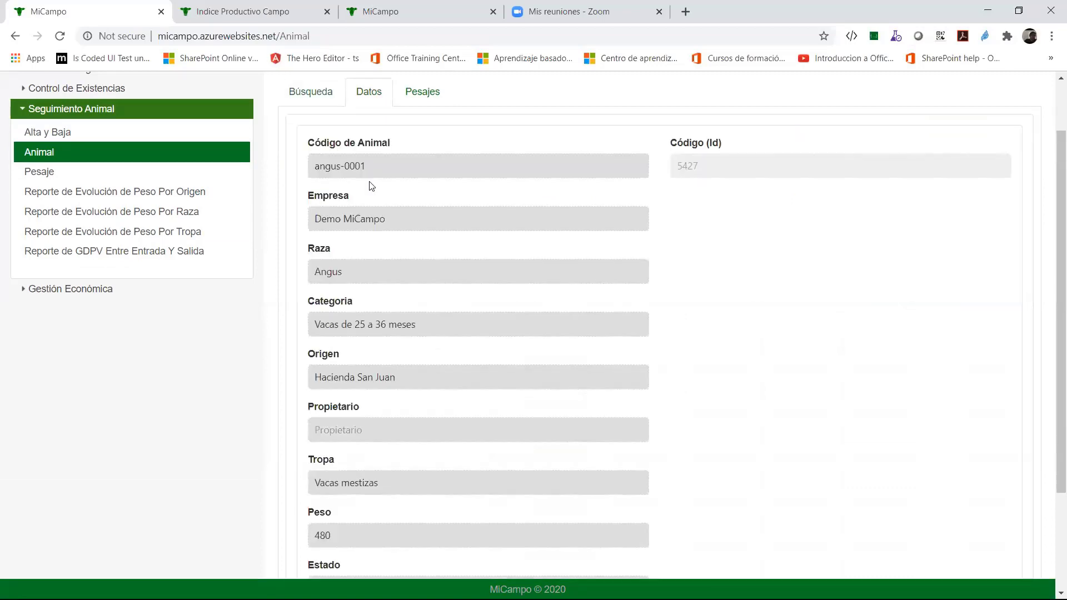
{"action": "scroll", "coordinate": [371, 183], "scroll_direction": "down", "scroll_amount": 1}
{"action": "scroll", "coordinate": [318, 176], "scroll_direction": "up", "scroll_amount": 1}
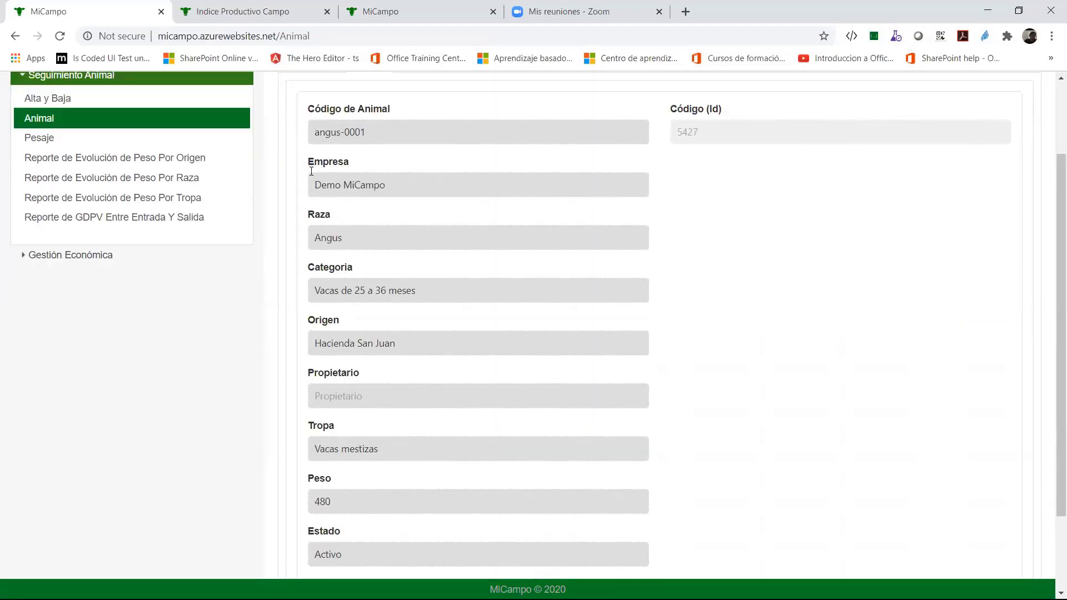
{"action": "left_click", "coordinate": [330, 166]}
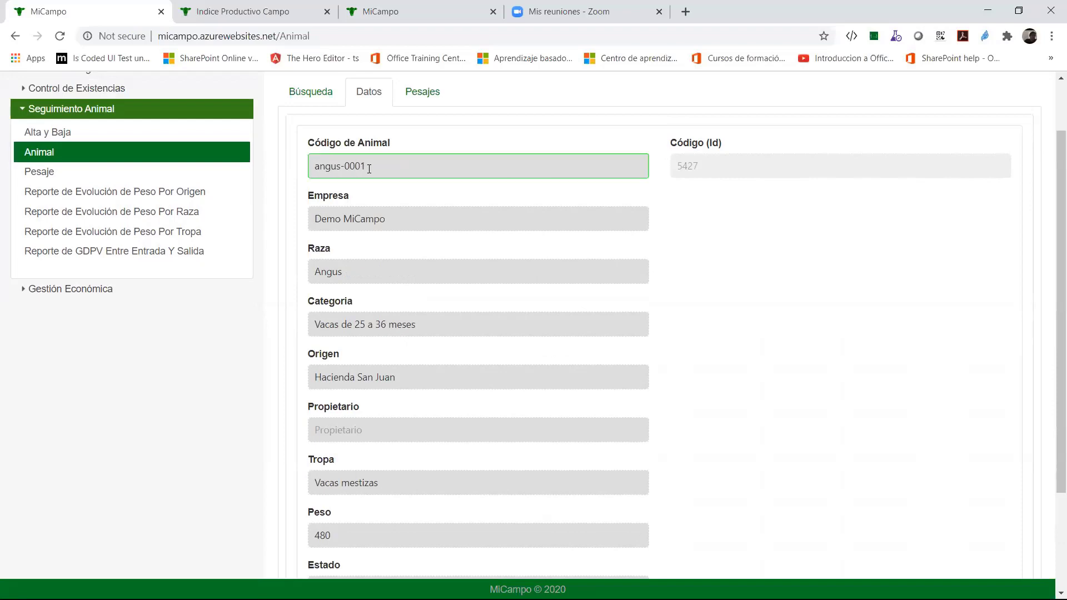
{"action": "left_click", "coordinate": [414, 149]}
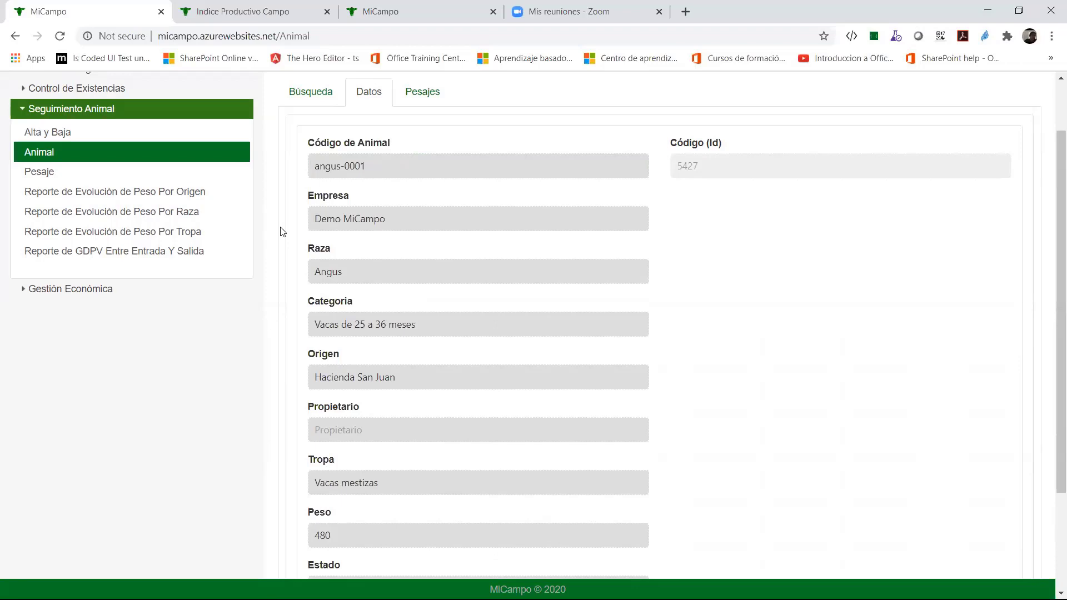
{"action": "scroll", "coordinate": [346, 207], "scroll_direction": "down", "scroll_amount": 2}
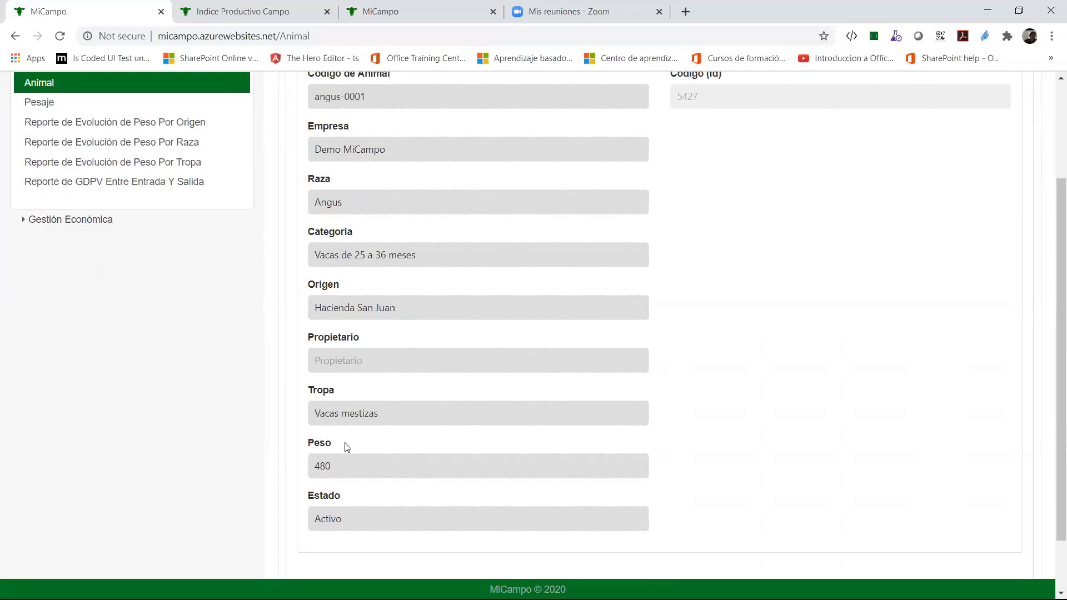
Examine the weighing history of animal angus-0001 and return to its general data.
{"action": "scroll", "coordinate": [405, 355], "scroll_direction": "up", "scroll_amount": 2}
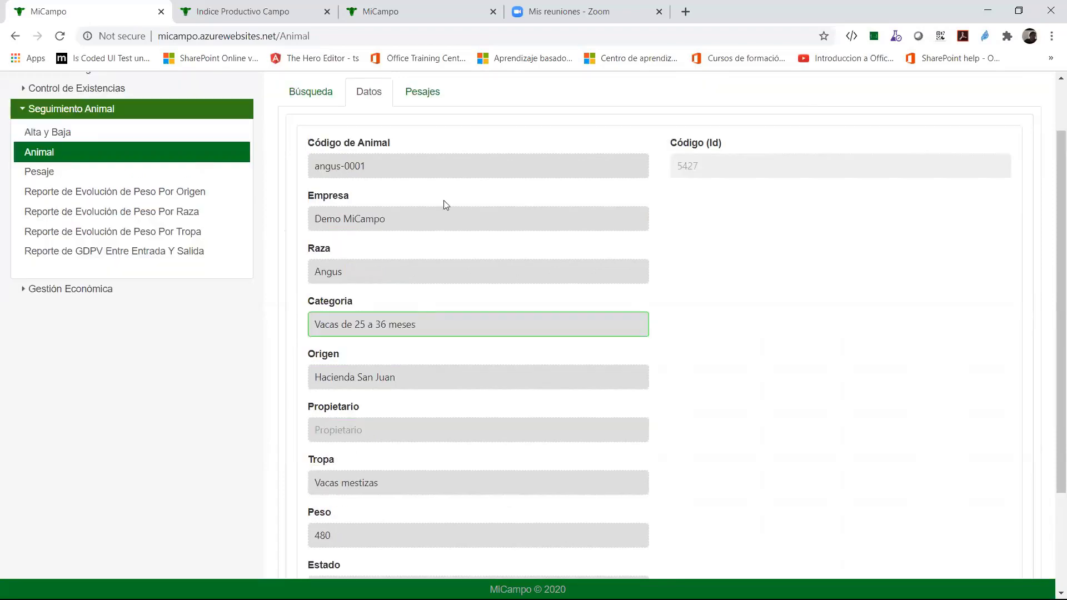
{"action": "left_click", "coordinate": [422, 94]}
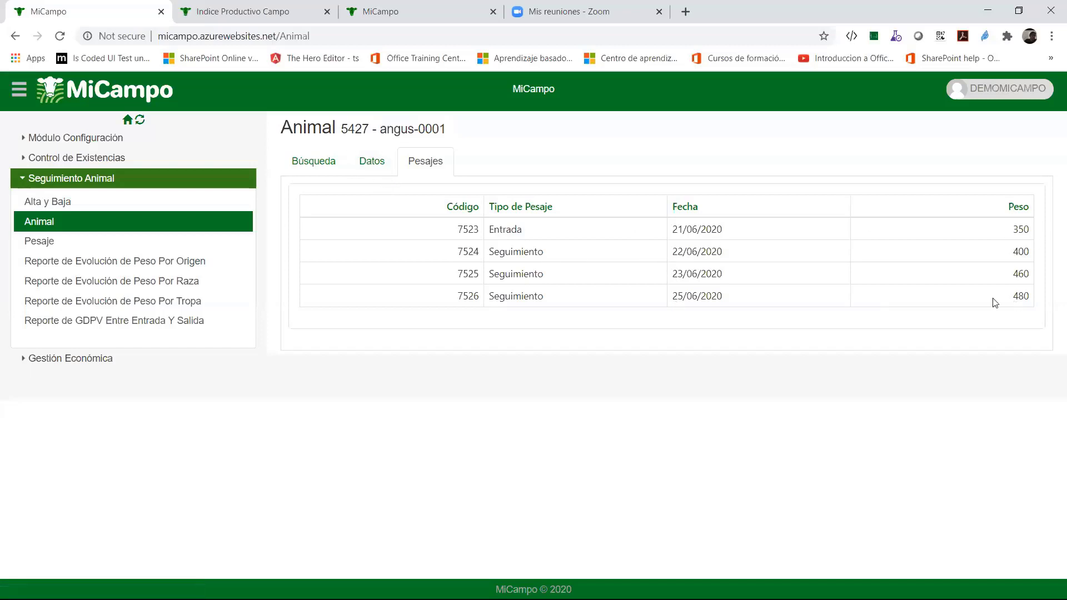
{"action": "left_click", "coordinate": [380, 166]}
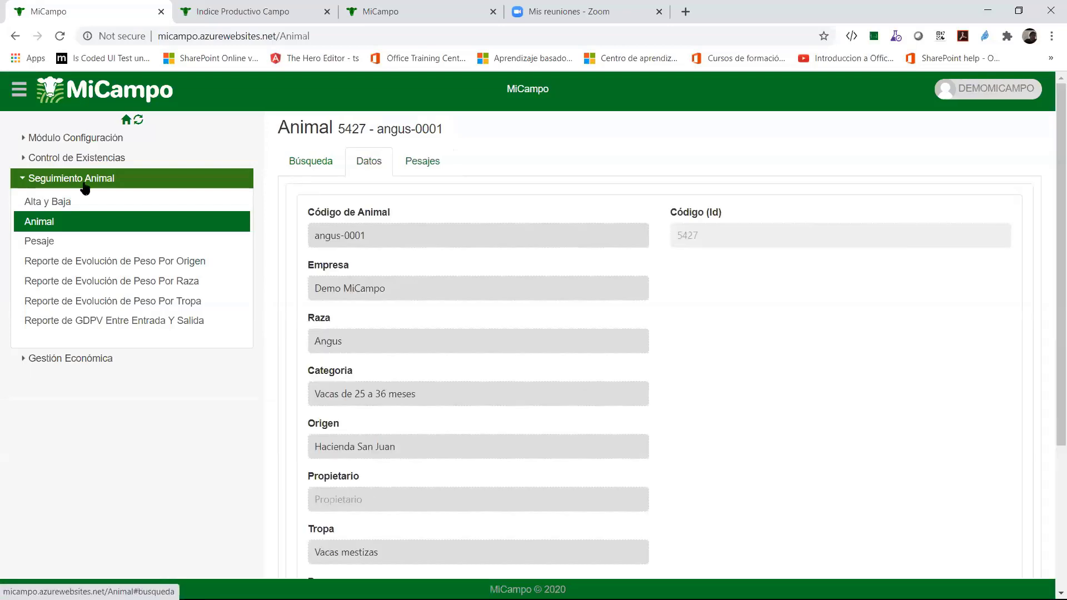
List the weighings of Demo MiCampo in the Pesaje section of Seguimiento Animal and look through them.
{"action": "left_click", "coordinate": [52, 243]}
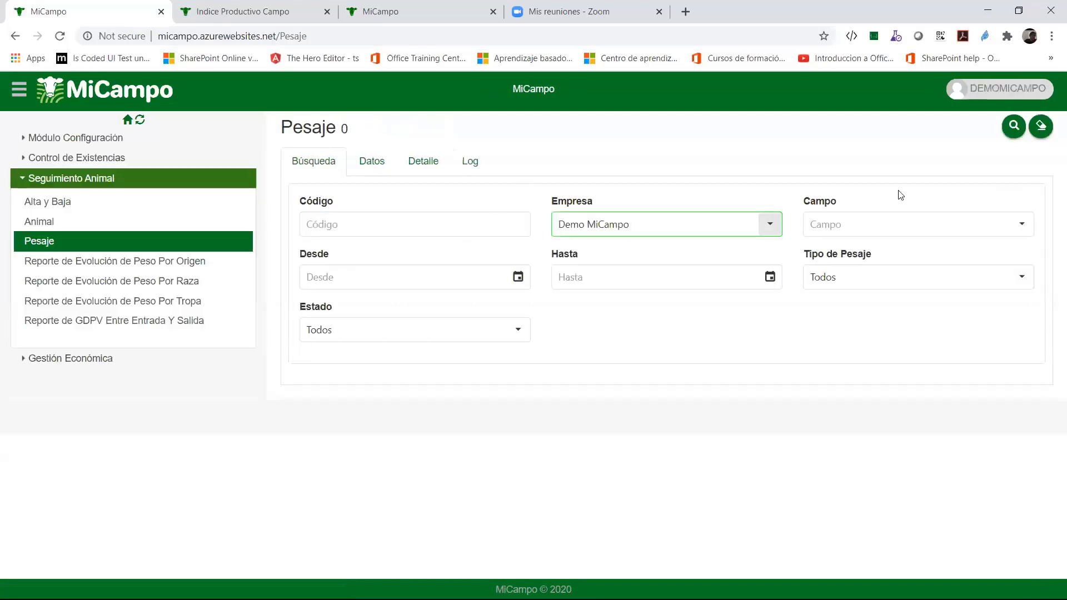
{"action": "left_click", "coordinate": [1008, 134]}
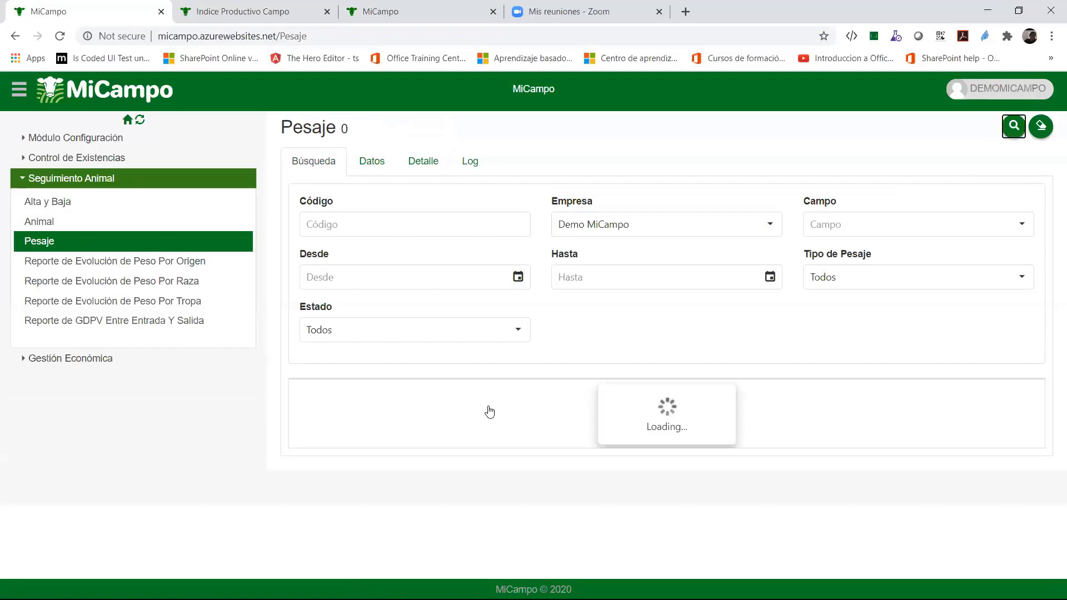
{"action": "scroll", "coordinate": [704, 347], "scroll_direction": "down", "scroll_amount": 3}
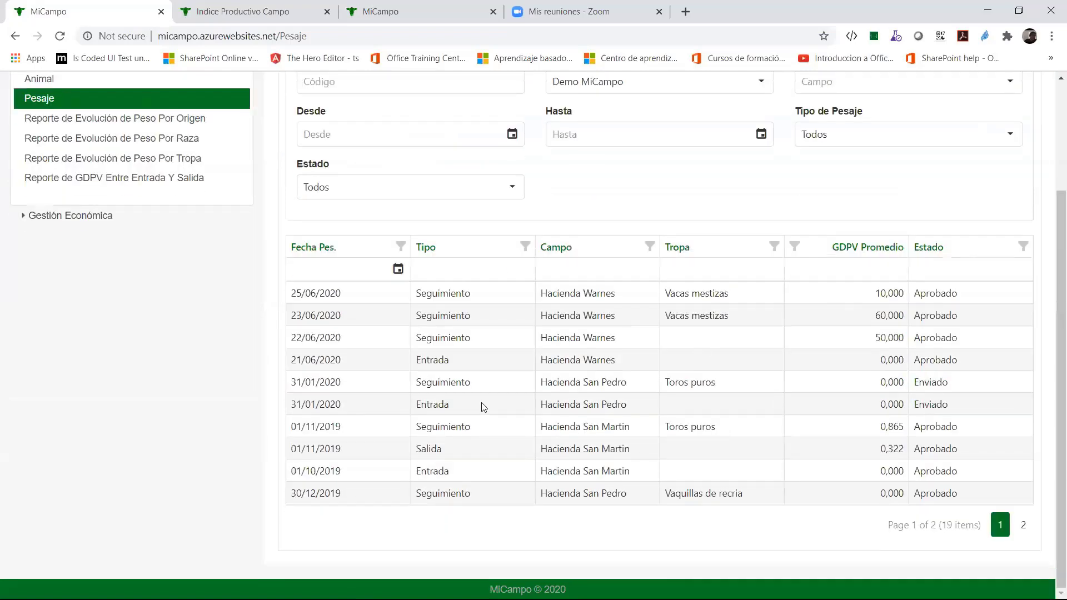
{"action": "scroll", "coordinate": [481, 405], "scroll_direction": "up", "scroll_amount": 3}
{"action": "scroll", "coordinate": [579, 414], "scroll_direction": "down", "scroll_amount": 3}
{"action": "scroll", "coordinate": [570, 367], "scroll_direction": "up", "scroll_amount": 3}
Start a new weighing record for company Demo MiCampo and field Hacienda Warnes.
{"action": "left_click", "coordinate": [369, 158]}
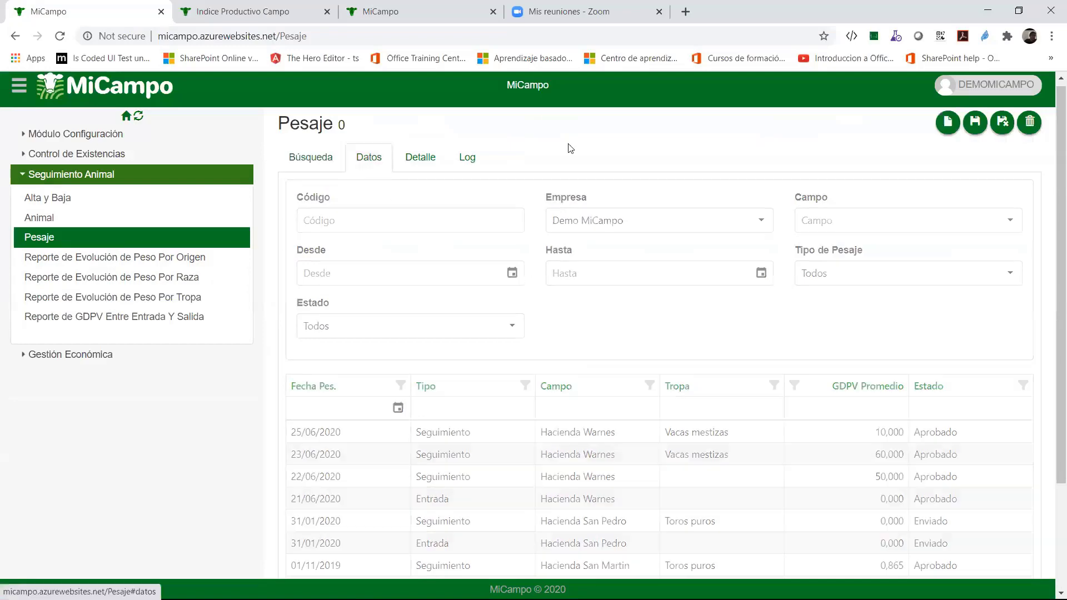
{"action": "left_click", "coordinate": [946, 124]}
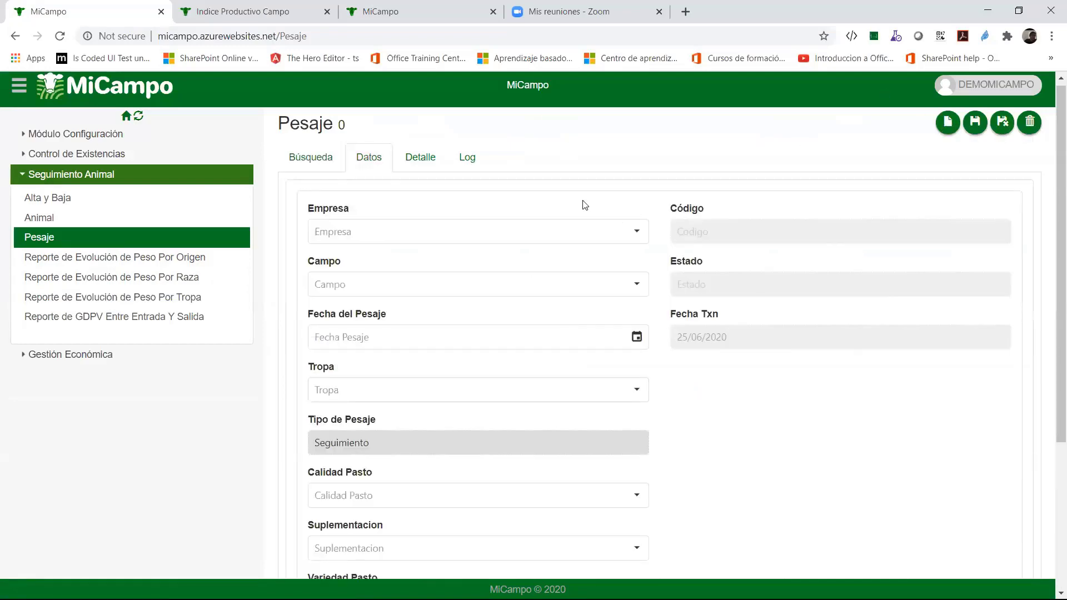
{"action": "scroll", "coordinate": [486, 220], "scroll_direction": "down", "scroll_amount": 1}
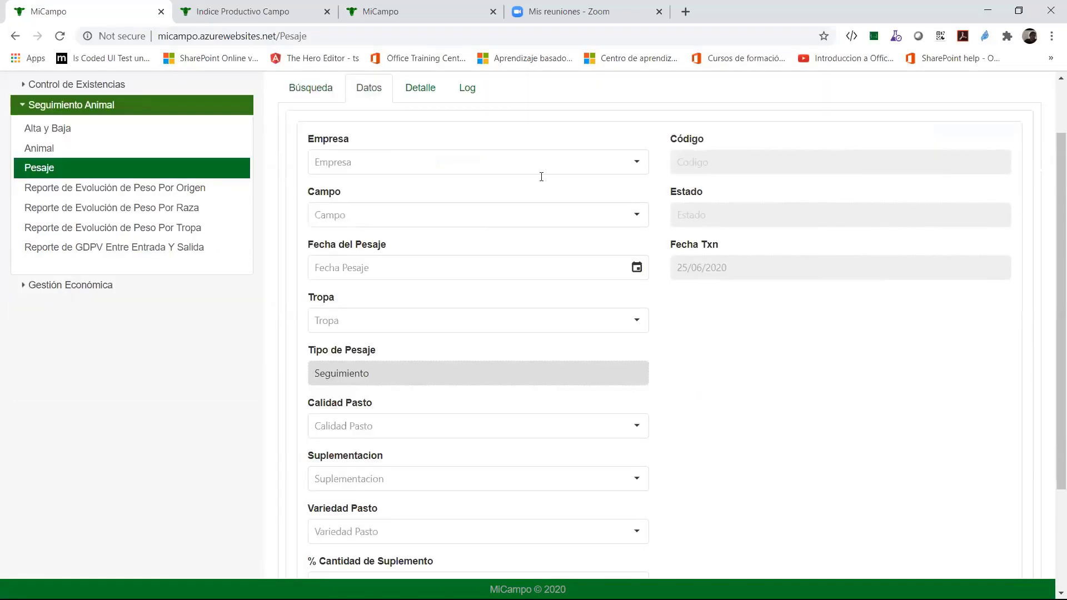
{"action": "left_click", "coordinate": [637, 162]}
{"action": "left_click", "coordinate": [397, 189]}
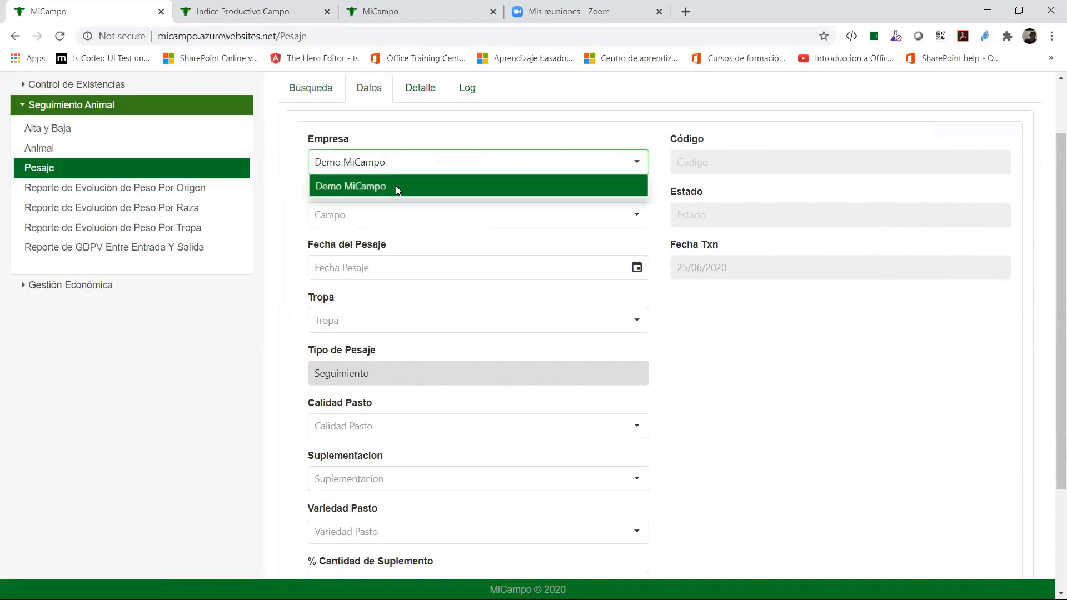
{"action": "left_click", "coordinate": [377, 217]}
{"action": "left_click", "coordinate": [358, 302]}
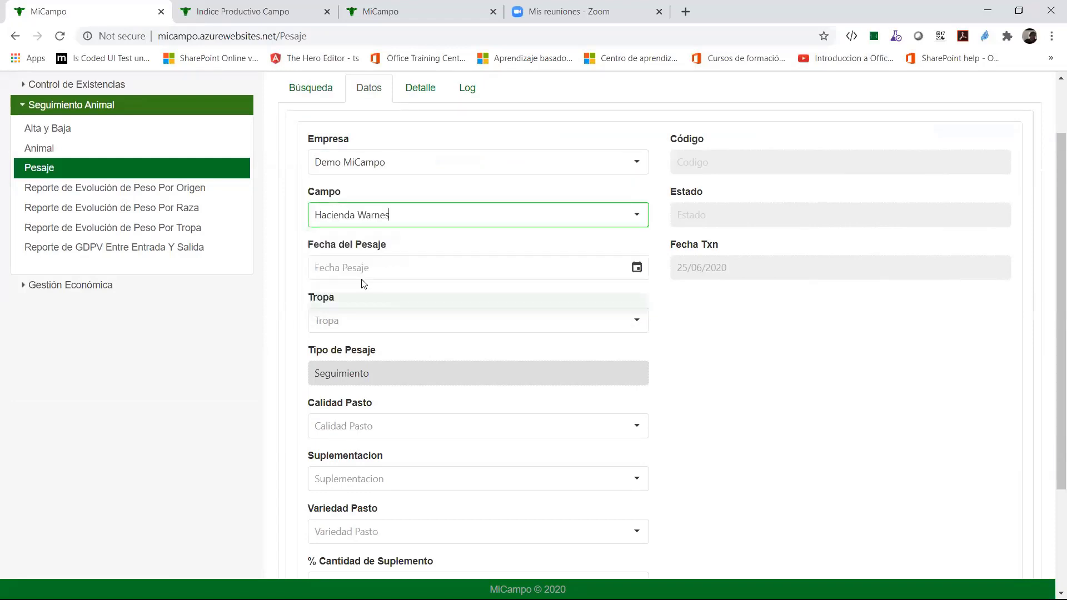
Set the weighing date to 26/06/2020 and the herd (Tropa) to Vacas mestizas.
{"action": "left_click", "coordinate": [364, 271]}
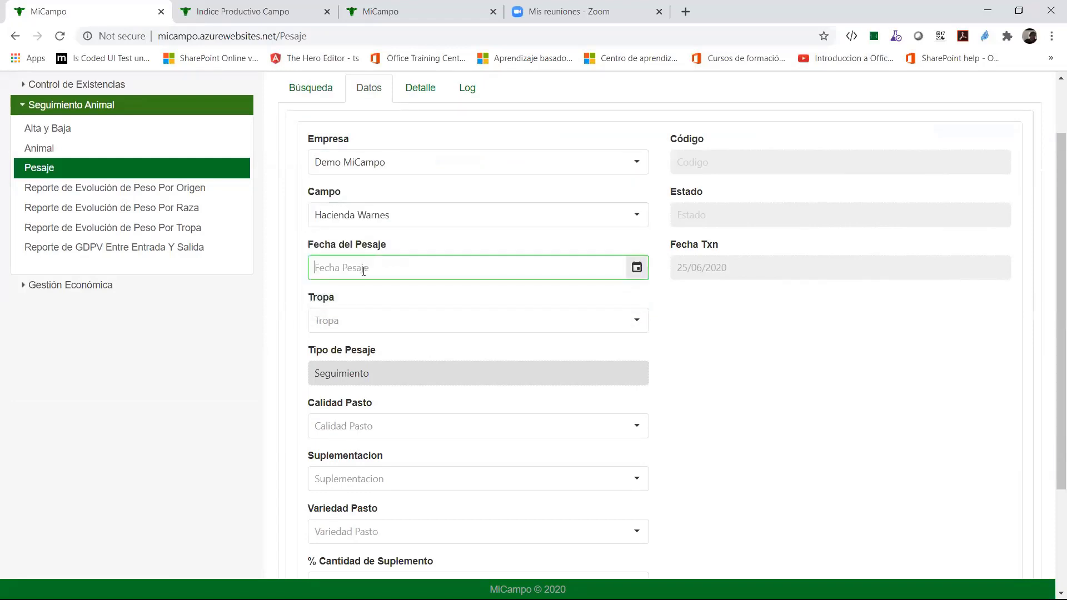
{"action": "left_click", "coordinate": [637, 268]}
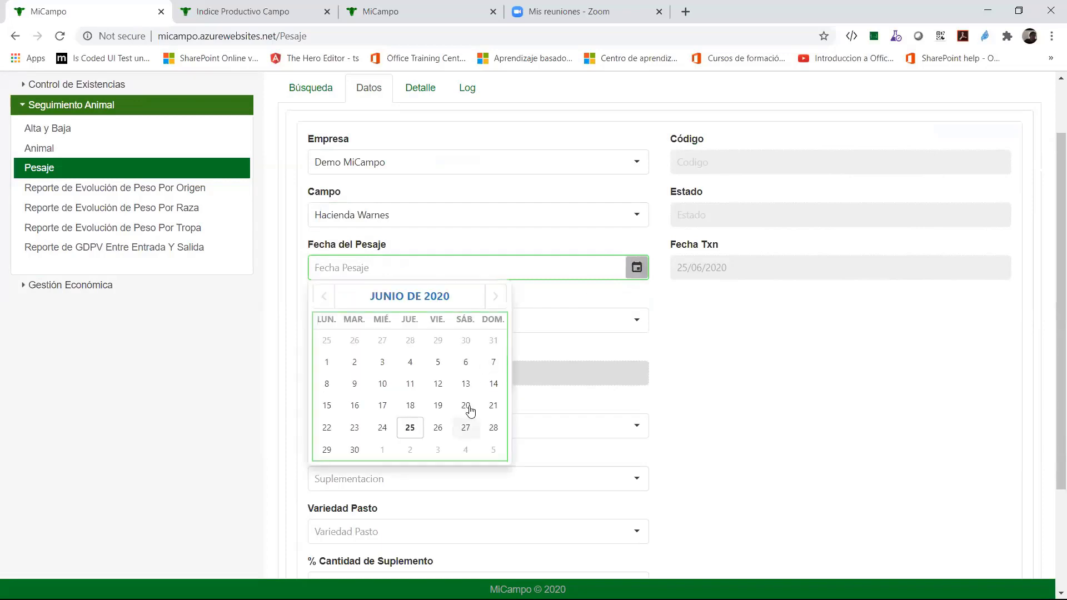
{"action": "left_click", "coordinate": [438, 428]}
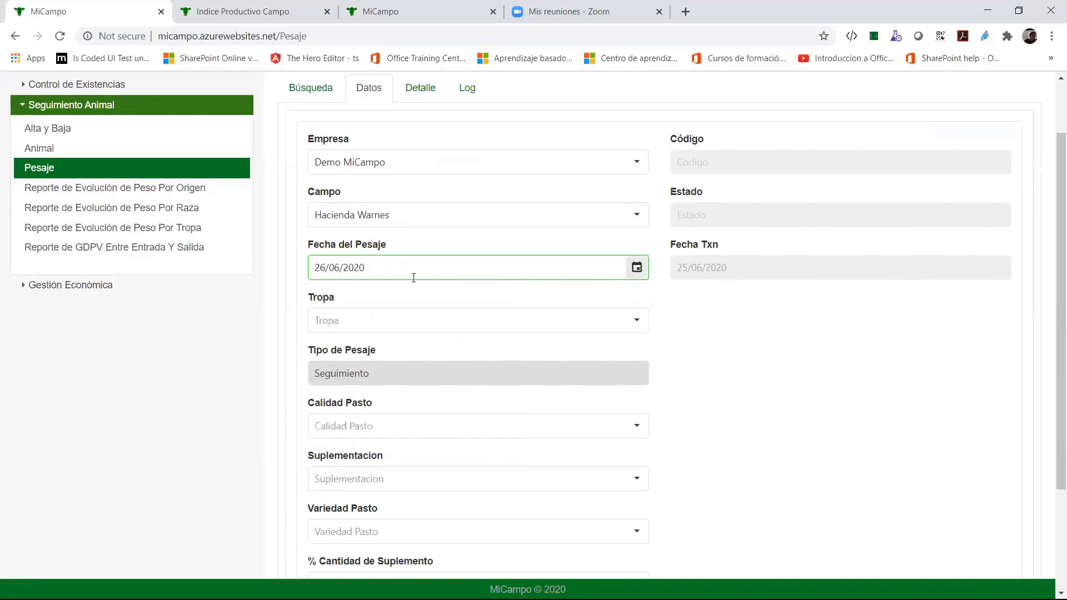
{"action": "left_click", "coordinate": [638, 321]}
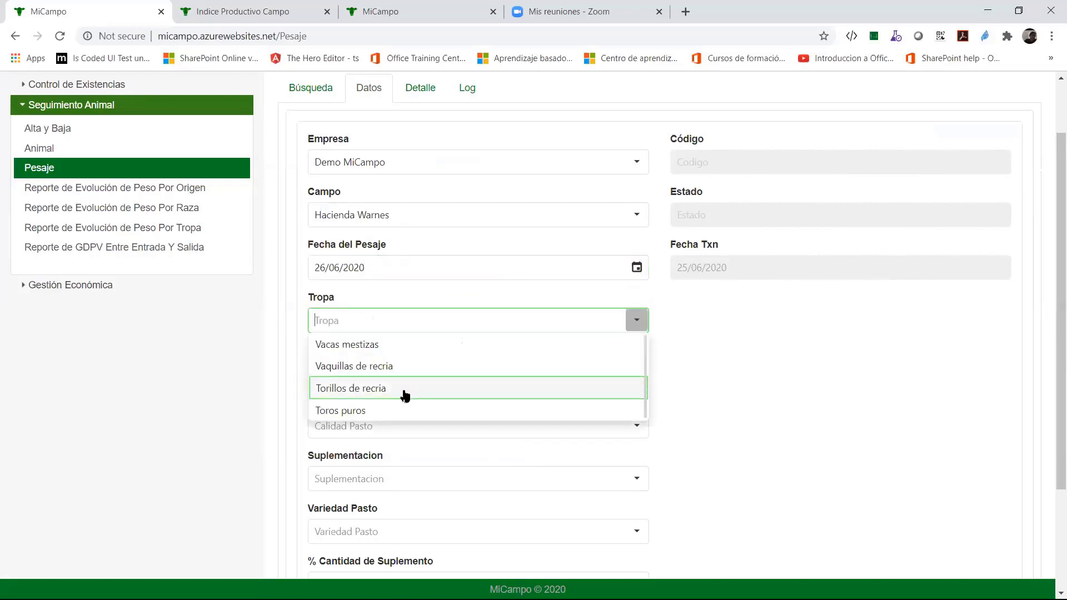
{"action": "left_click", "coordinate": [399, 348]}
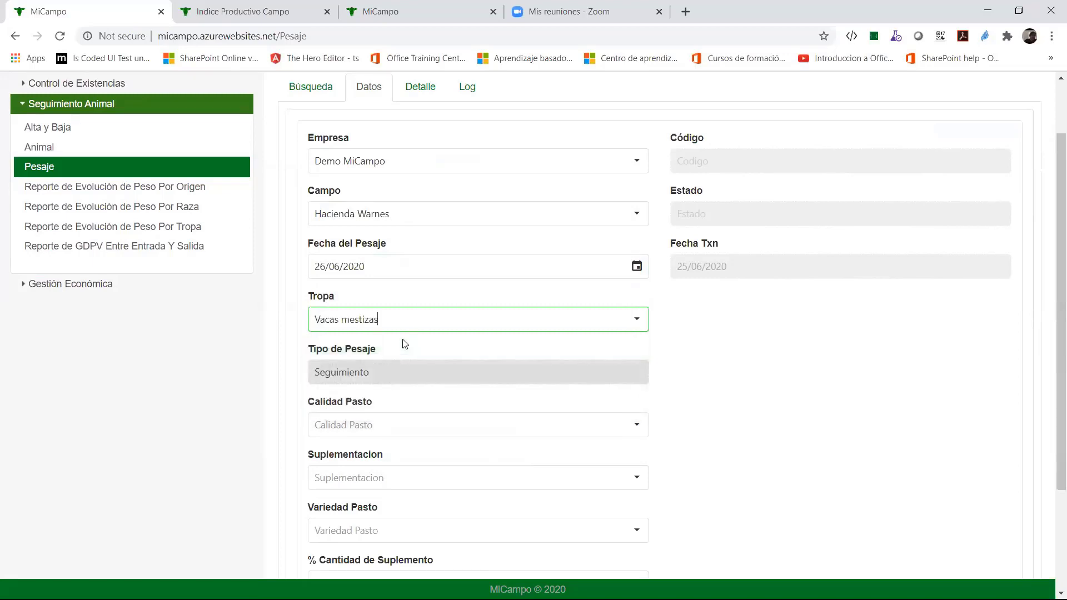
Set the pasture quality to "4.- Pasto de calidad excelente" and the supplementation to "Sorgo 90% / Soya solvente 10%".
{"action": "scroll", "coordinate": [402, 343], "scroll_direction": "down", "scroll_amount": 3}
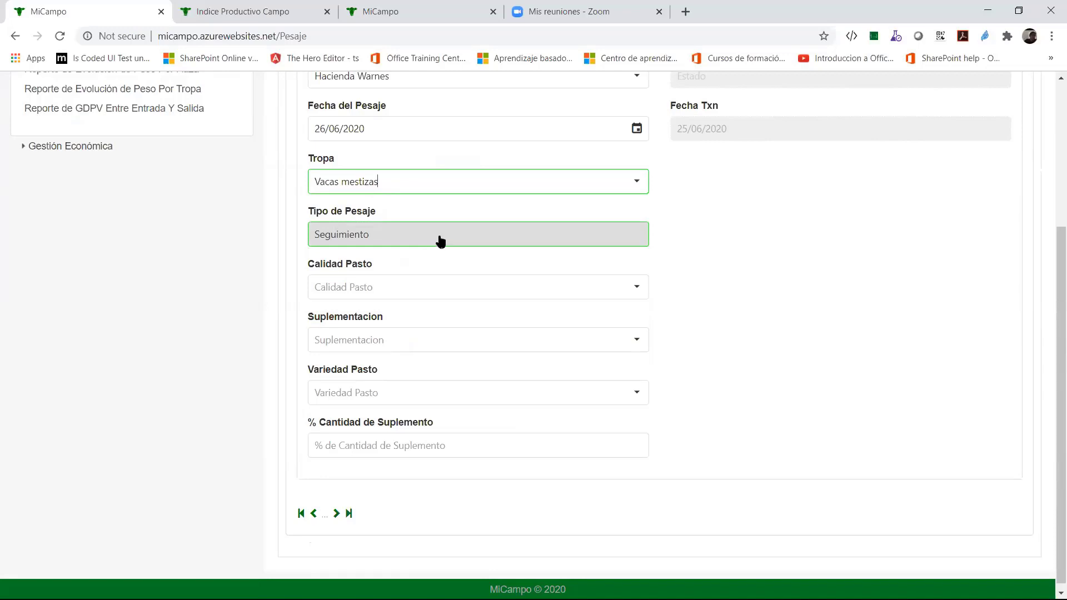
{"action": "scroll", "coordinate": [616, 295], "scroll_direction": "up", "scroll_amount": 4}
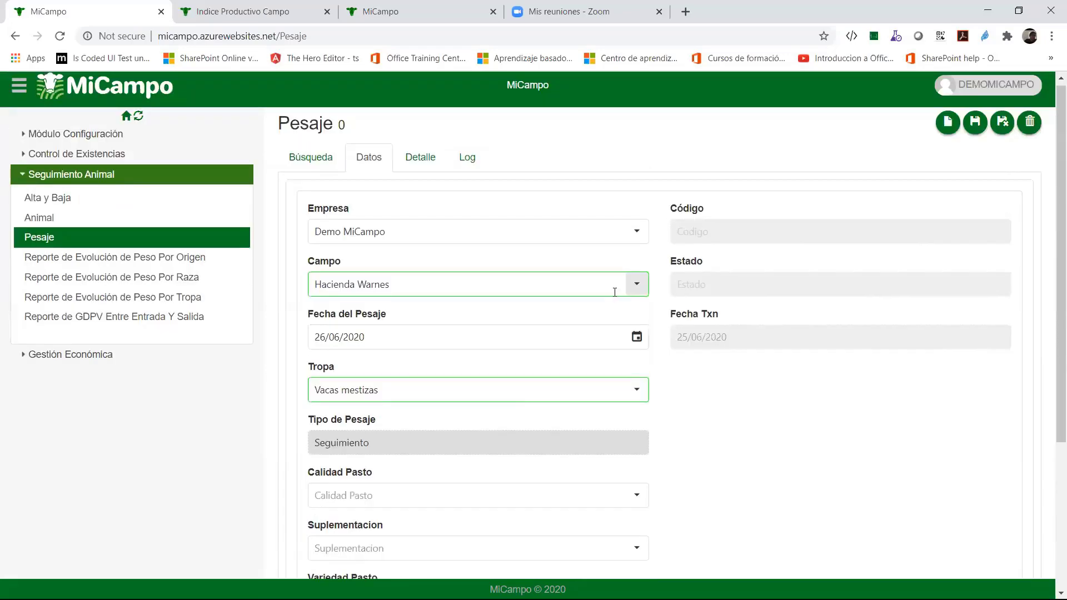
{"action": "scroll", "coordinate": [616, 289], "scroll_direction": "down", "scroll_amount": 3}
{"action": "scroll", "coordinate": [614, 299], "scroll_direction": "down", "scroll_amount": 1}
{"action": "left_click", "coordinate": [637, 294]}
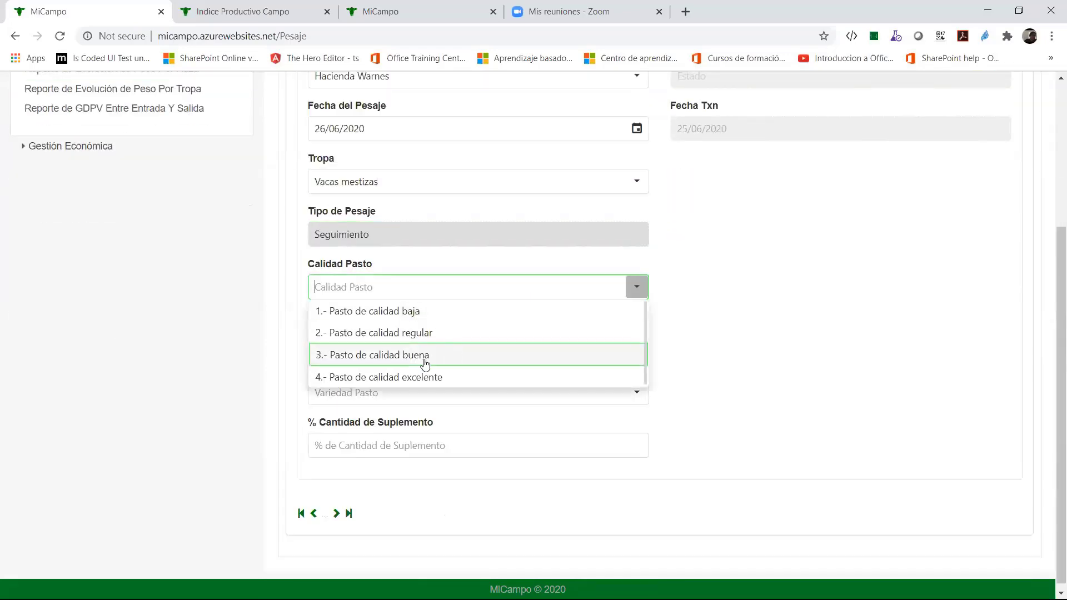
{"action": "left_click", "coordinate": [432, 378]}
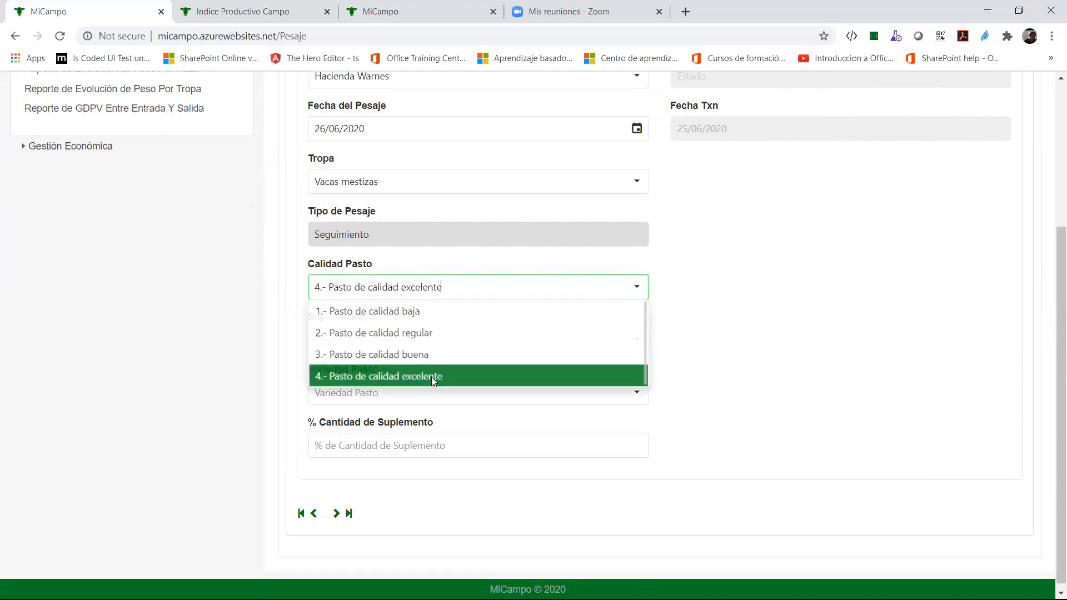
{"action": "left_click", "coordinate": [447, 338]}
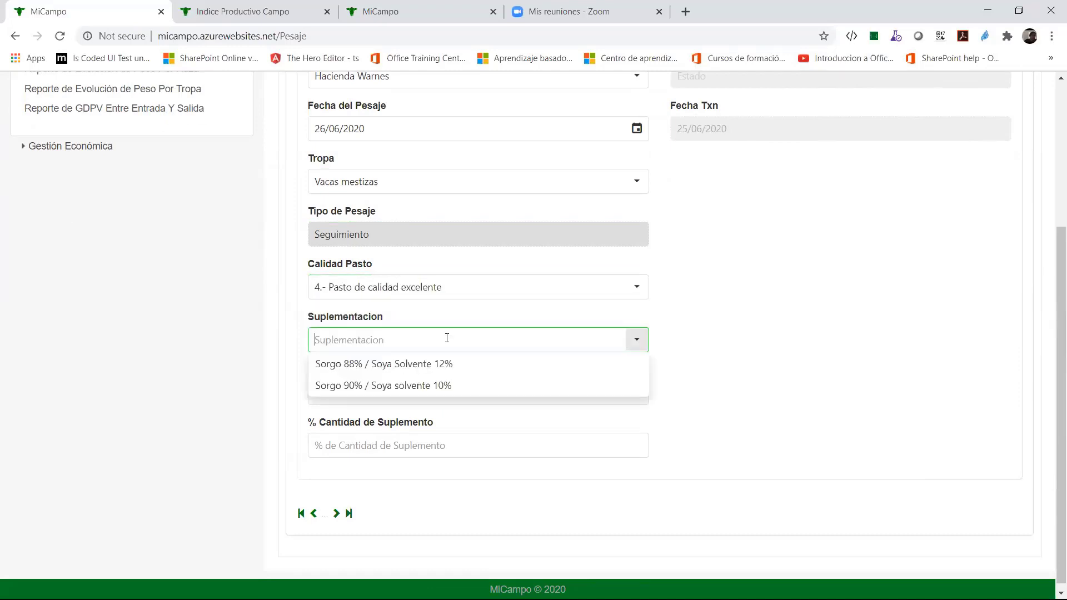
{"action": "left_click", "coordinate": [433, 385]}
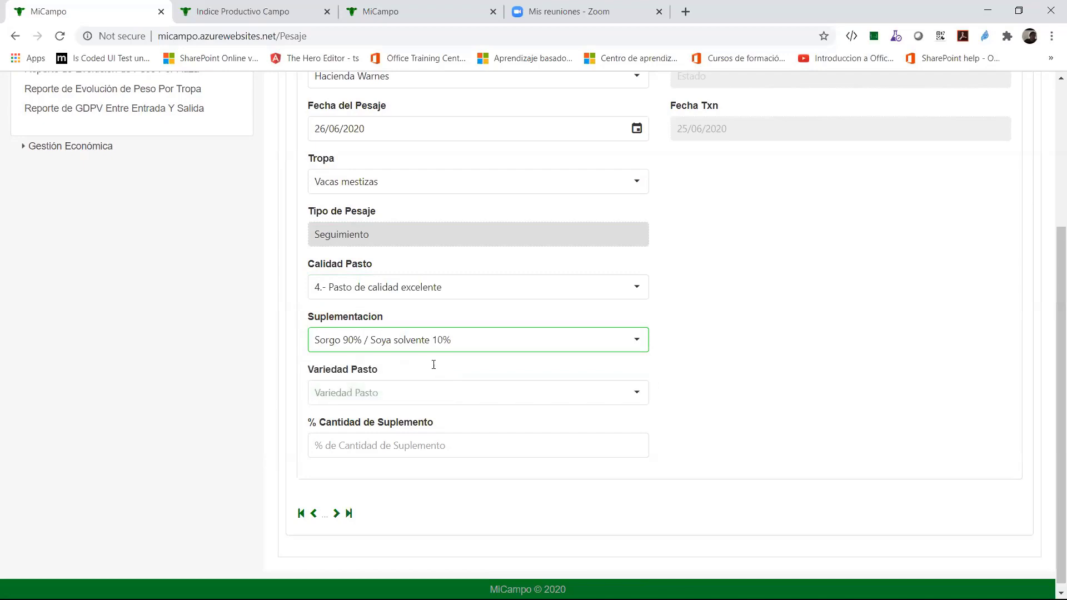
Set the pasture variety to Brizantha and the supplement quantity percentage to 5.
{"action": "left_click", "coordinate": [419, 394]}
{"action": "scroll", "coordinate": [419, 394], "scroll_direction": "down", "scroll_amount": 1}
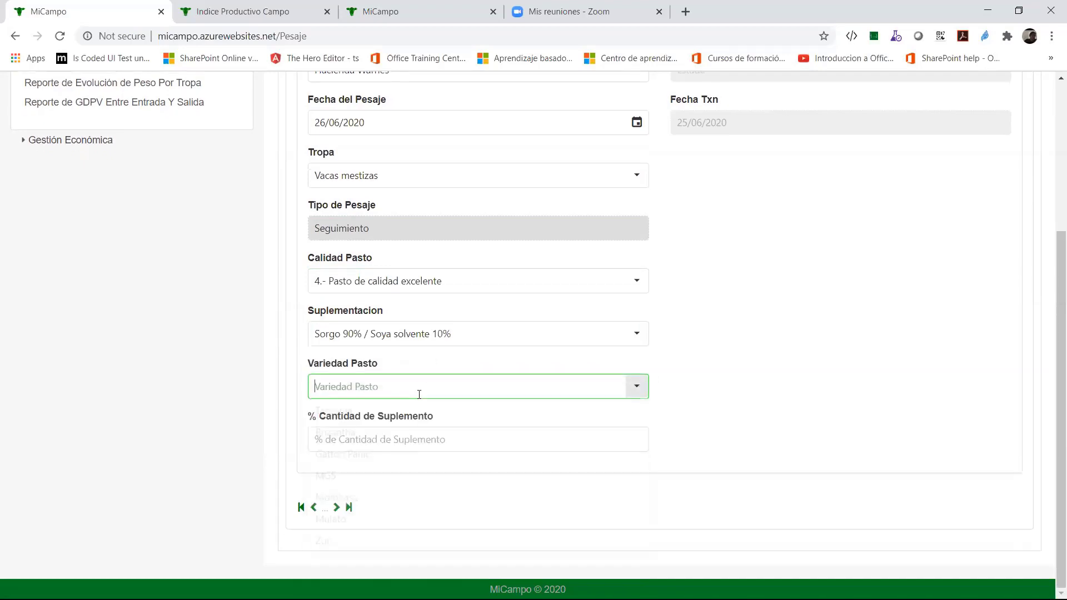
{"action": "left_click", "coordinate": [419, 393]}
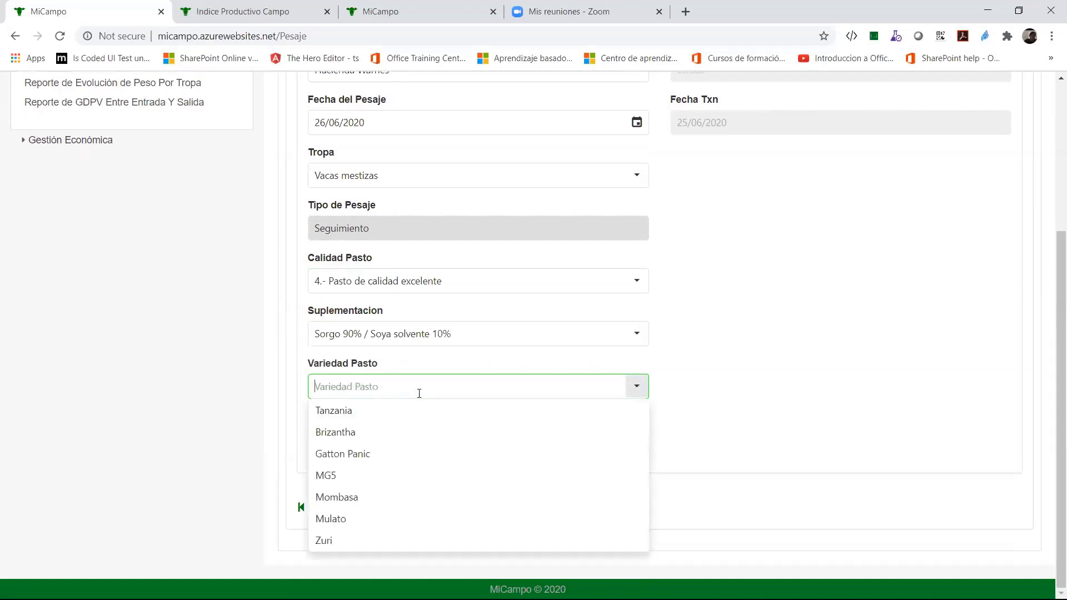
{"action": "left_click", "coordinate": [366, 439]}
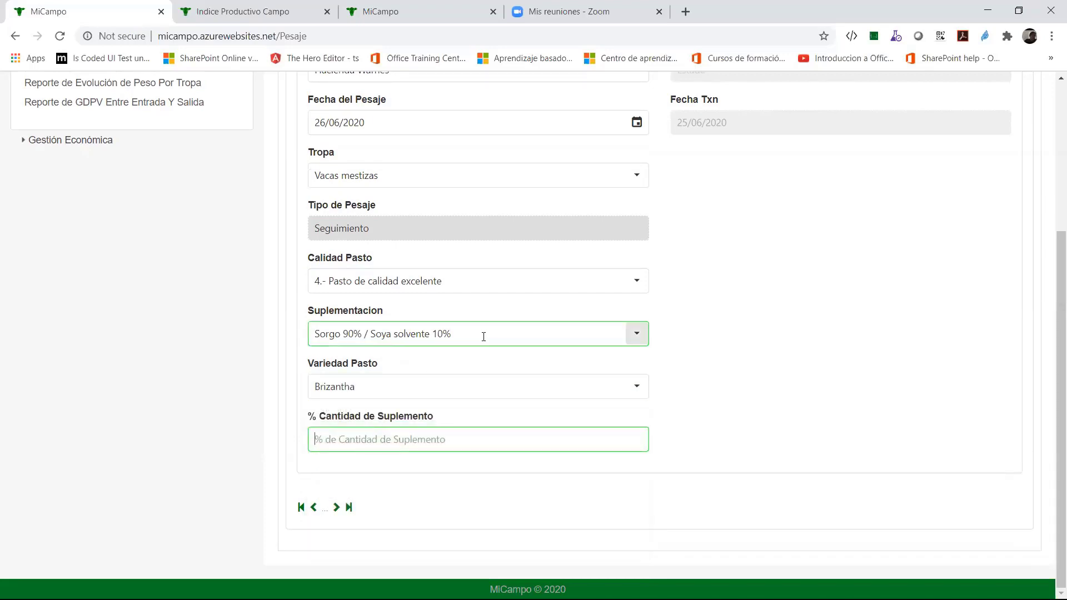
{"action": "type", "text": "5"}
Save the new weighing record and open its animal detail section.
{"action": "scroll", "coordinate": [584, 353], "scroll_direction": "up", "scroll_amount": 3}
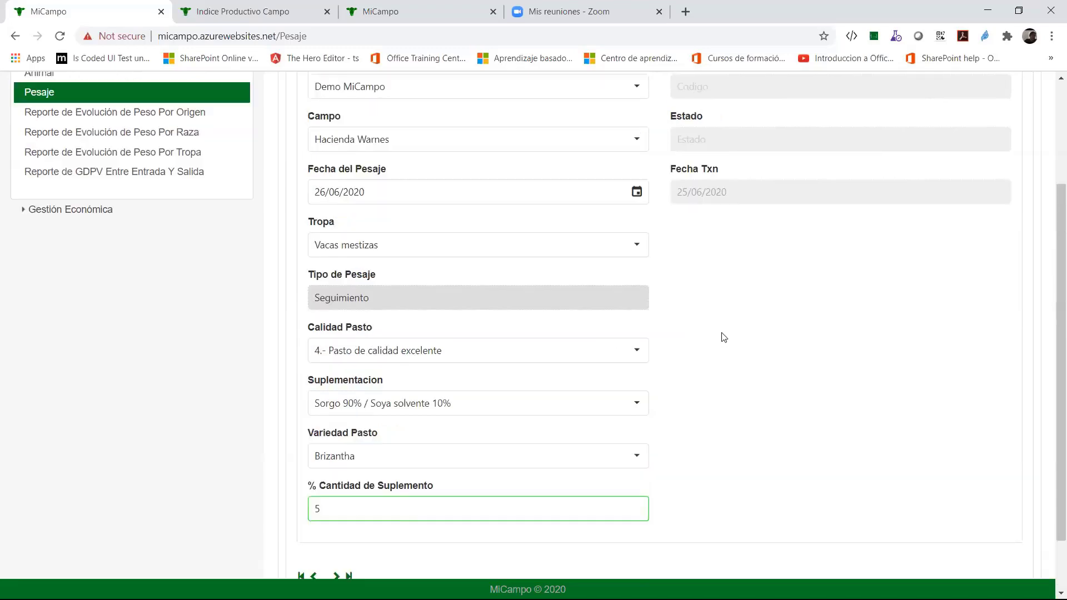
{"action": "left_click", "coordinate": [987, 116]}
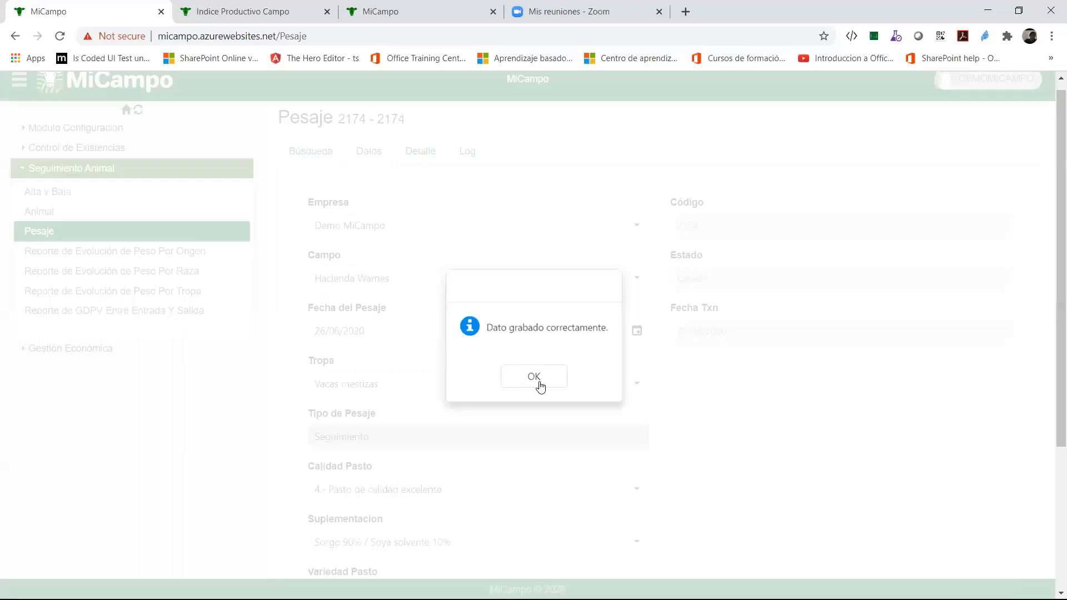
{"action": "left_click", "coordinate": [537, 381]}
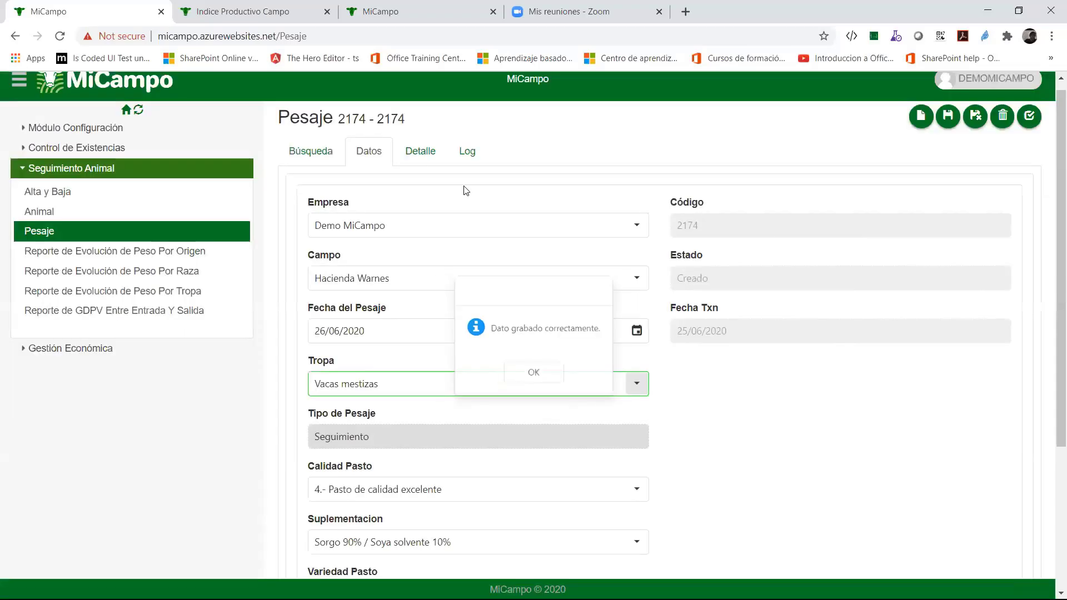
{"action": "left_click", "coordinate": [436, 153]}
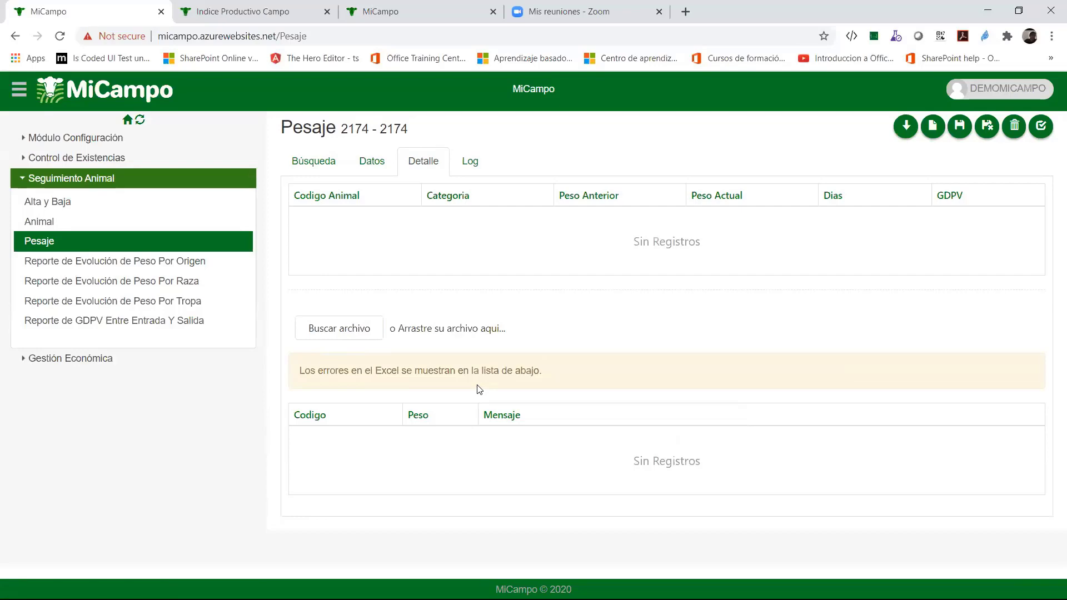
Switch to the Downloads folder, open MiCampoPesaje (1).xlsx in Excel and examine its CodigoAnimal and Peso columns.
{"action": "key", "text": "alt+Tab"}
{"action": "key", "text": "alt+Tab"}
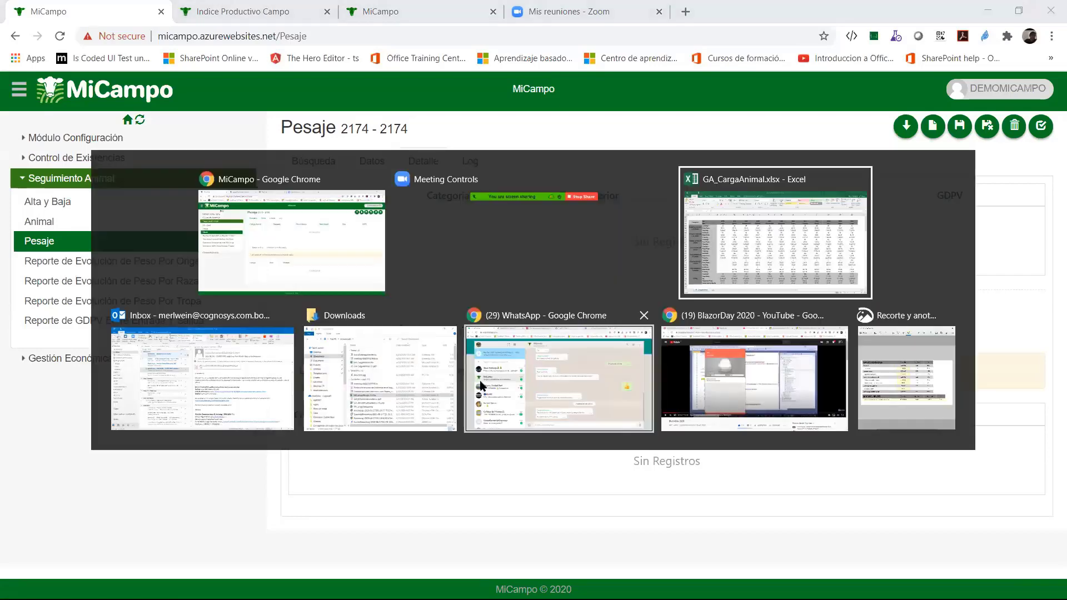
{"action": "key", "text": "alt+Tab"}
{"action": "key", "text": "alt+Tab"}
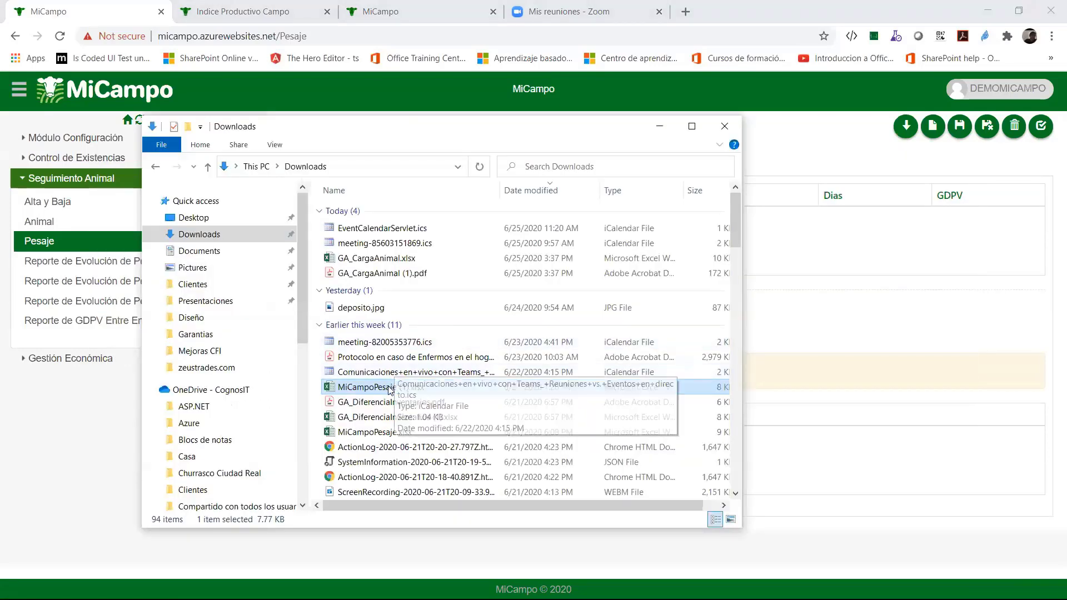
{"action": "double_click", "coordinate": [367, 387]}
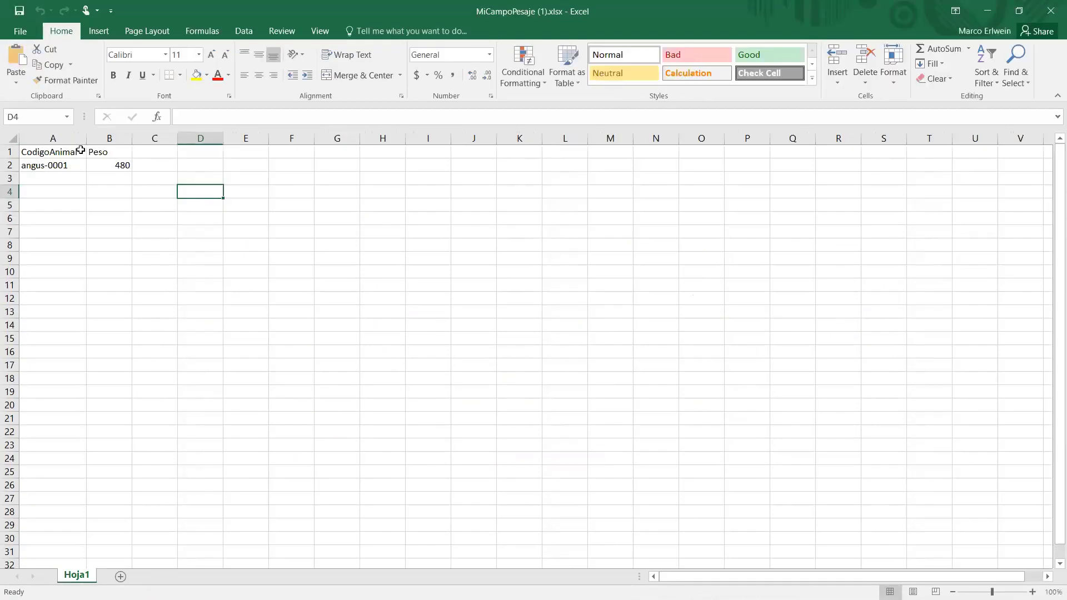
{"action": "left_click", "coordinate": [45, 150]}
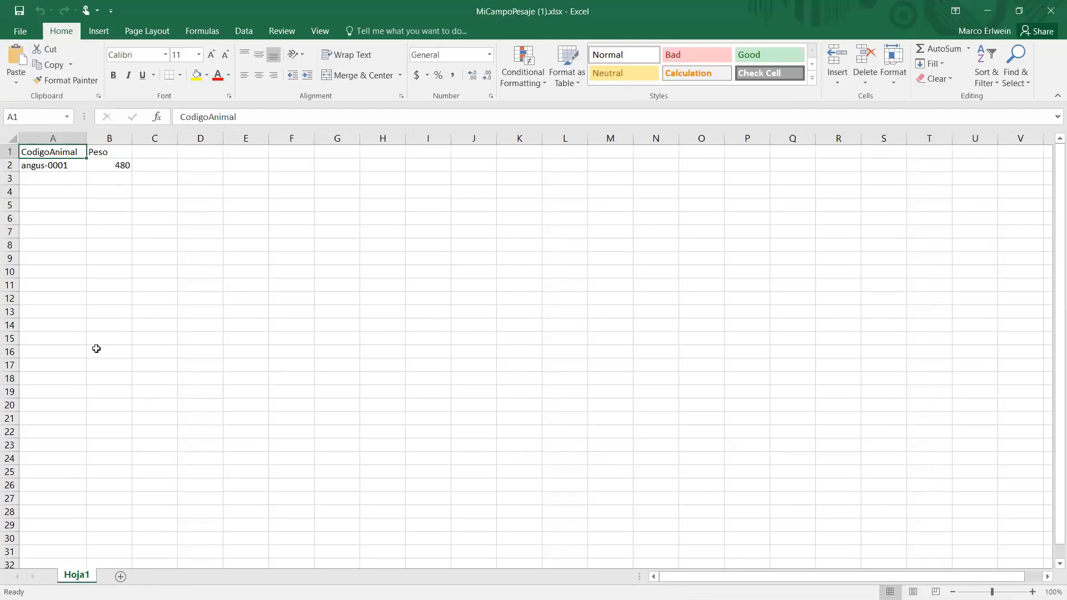
Close the MiCampoPesaje (1).xlsx workbook and switch back to the weighing's detail in MiCampo.
{"action": "left_click", "coordinate": [1052, 10]}
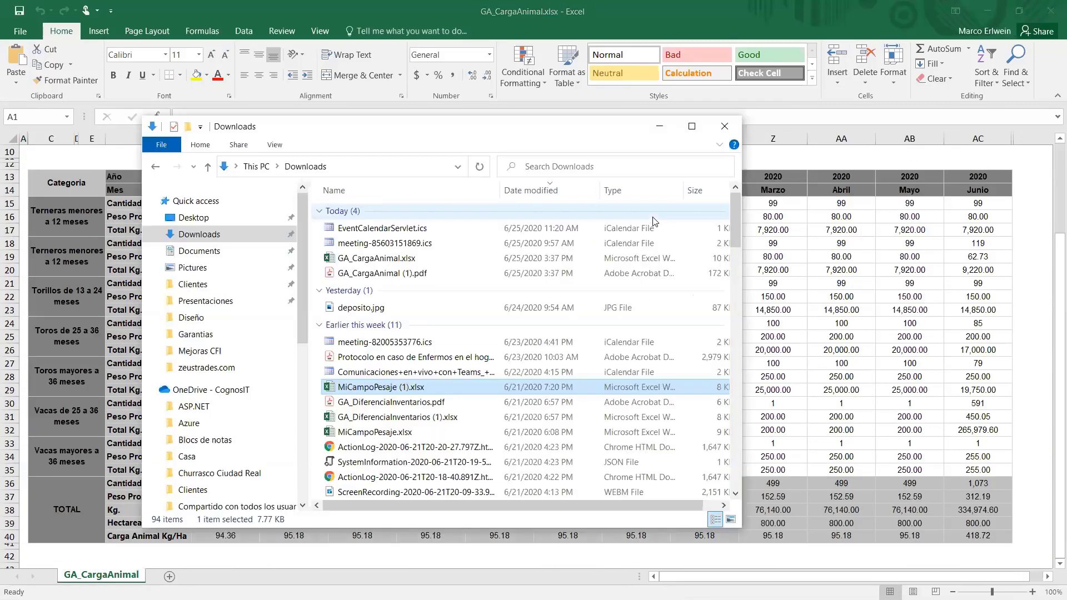
{"action": "key", "text": "alt+Tab"}
{"action": "key", "text": "alt+Tab"}
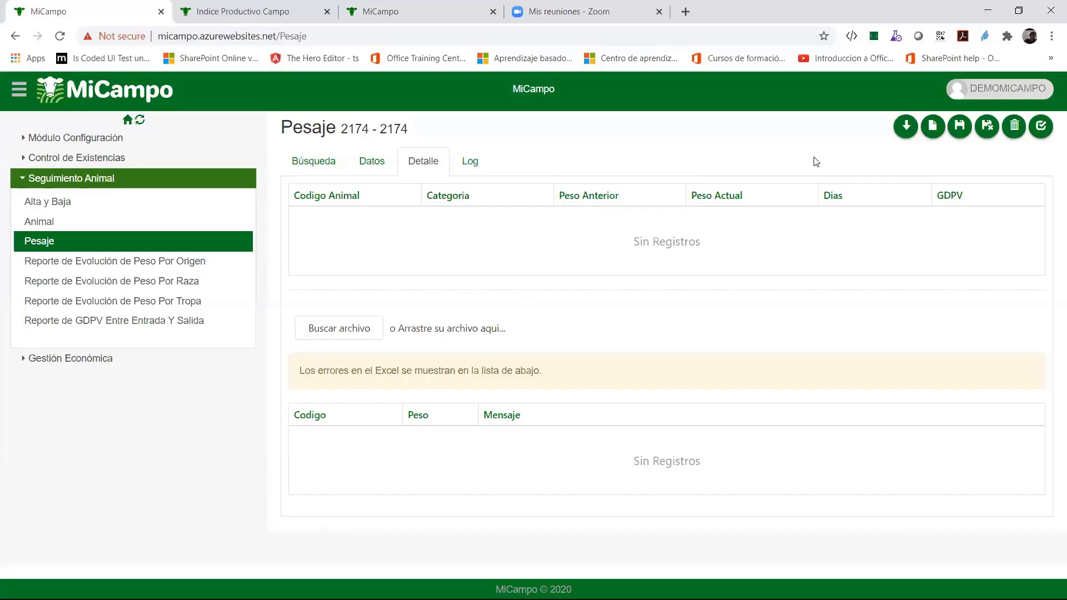
Add animal angus-0001 to the weighing's detail with a Peso Actual of 490 and save the entry.
{"action": "left_click", "coordinate": [933, 126]}
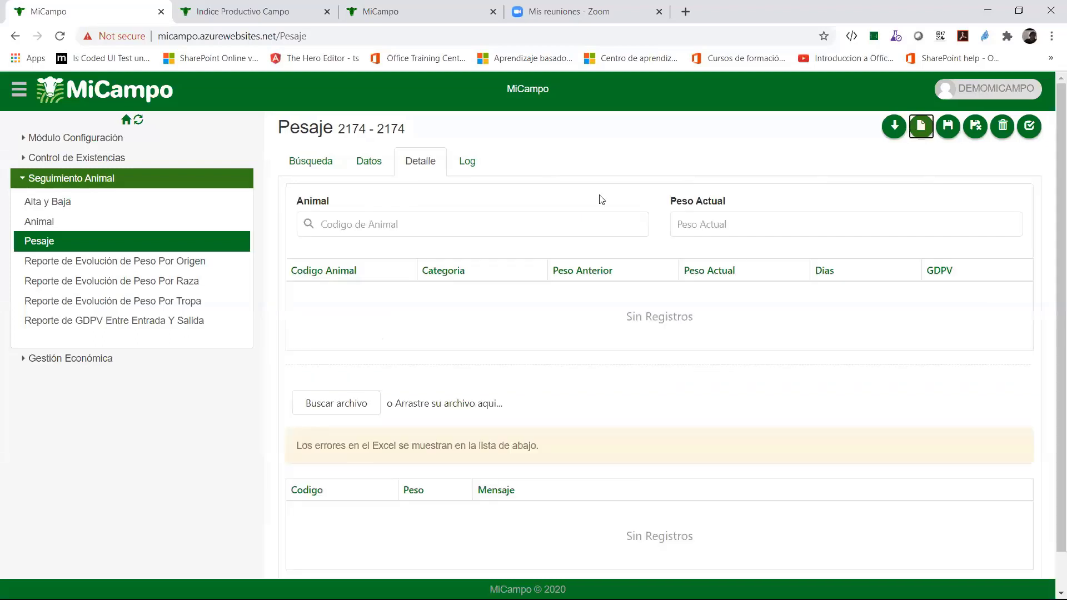
{"action": "left_click", "coordinate": [370, 224]}
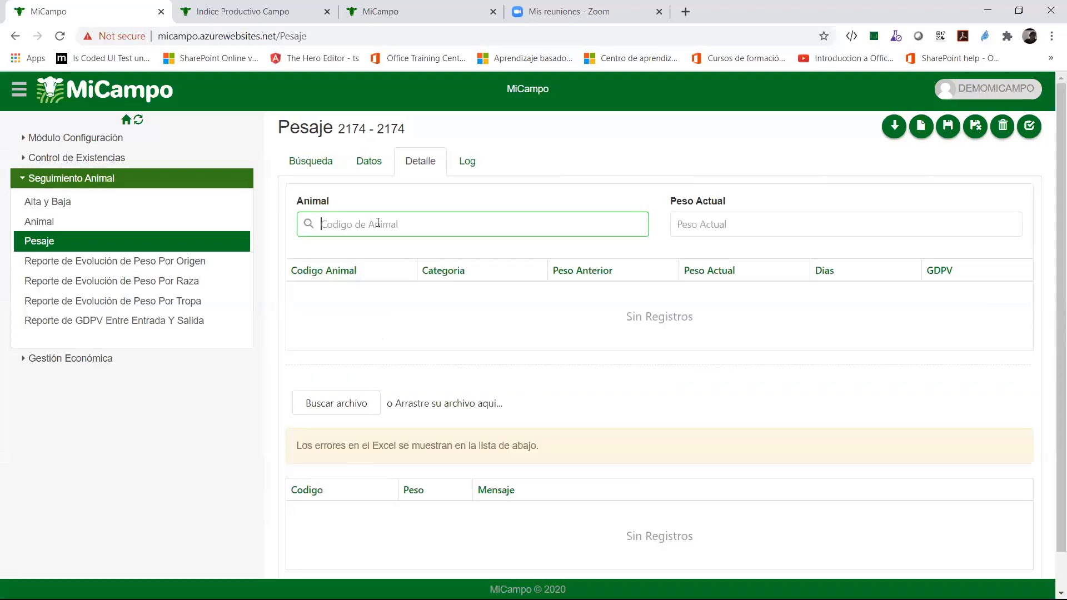
{"action": "type", "text": "and"}
{"action": "key", "text": "BackSpace"}
{"action": "type", "text": "g"}
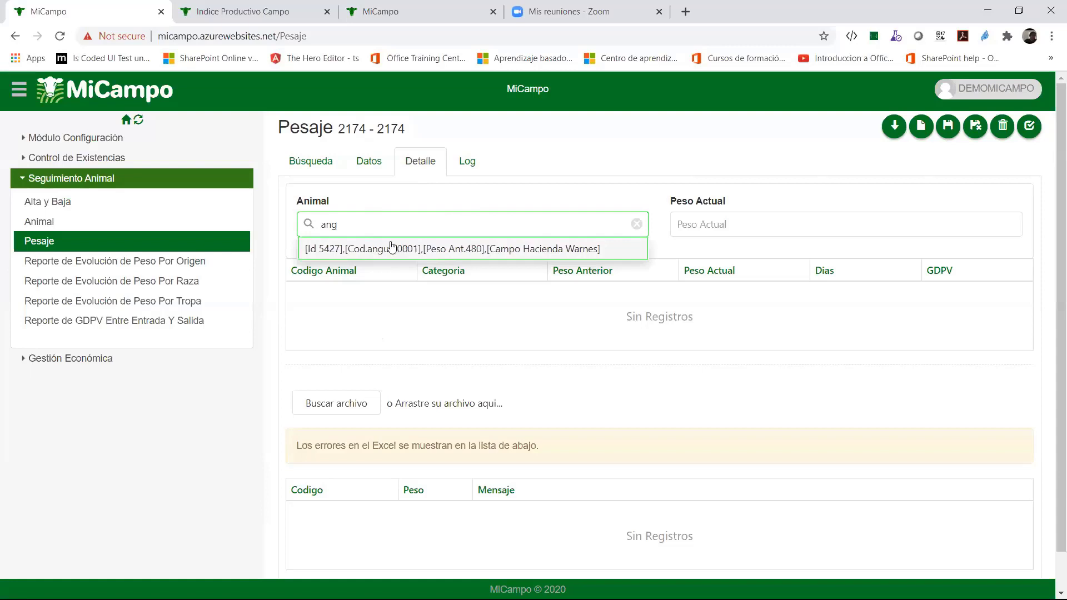
{"action": "left_click", "coordinate": [468, 249]}
{"action": "left_click", "coordinate": [686, 222]}
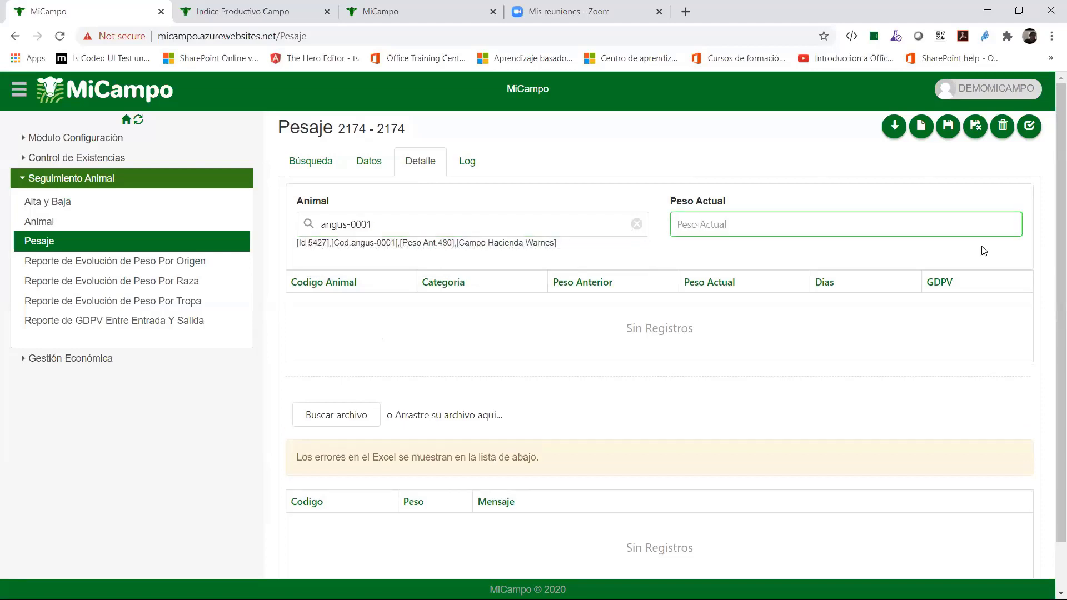
{"action": "type", "text": "490"}
{"action": "left_click", "coordinate": [948, 127]}
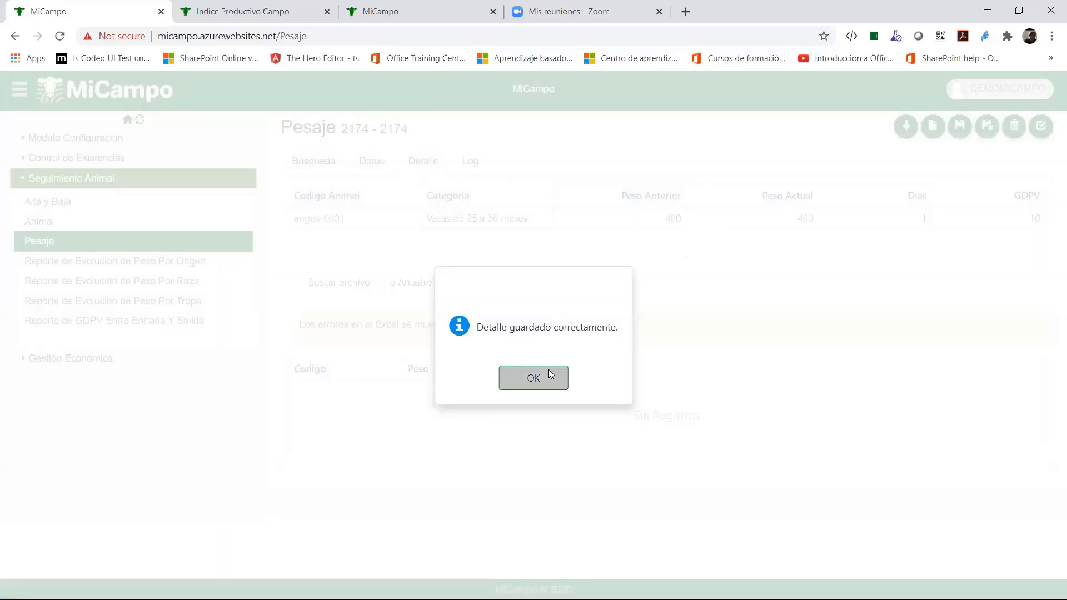
{"action": "left_click", "coordinate": [548, 370]}
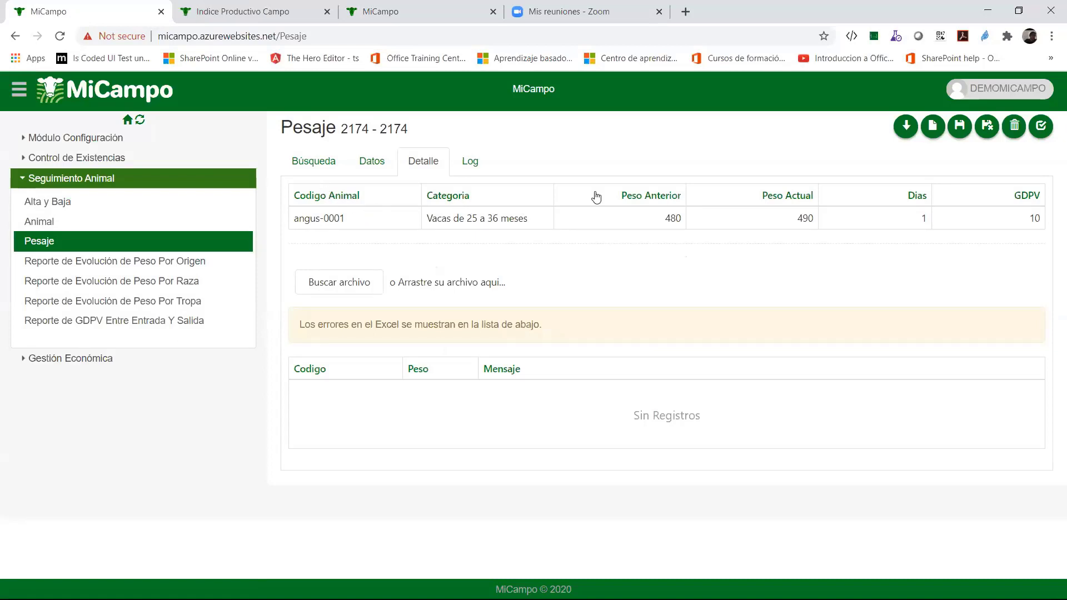
Start another blank animal entry, review the weighing's general data and return to its animal detail.
{"action": "left_click", "coordinate": [932, 127]}
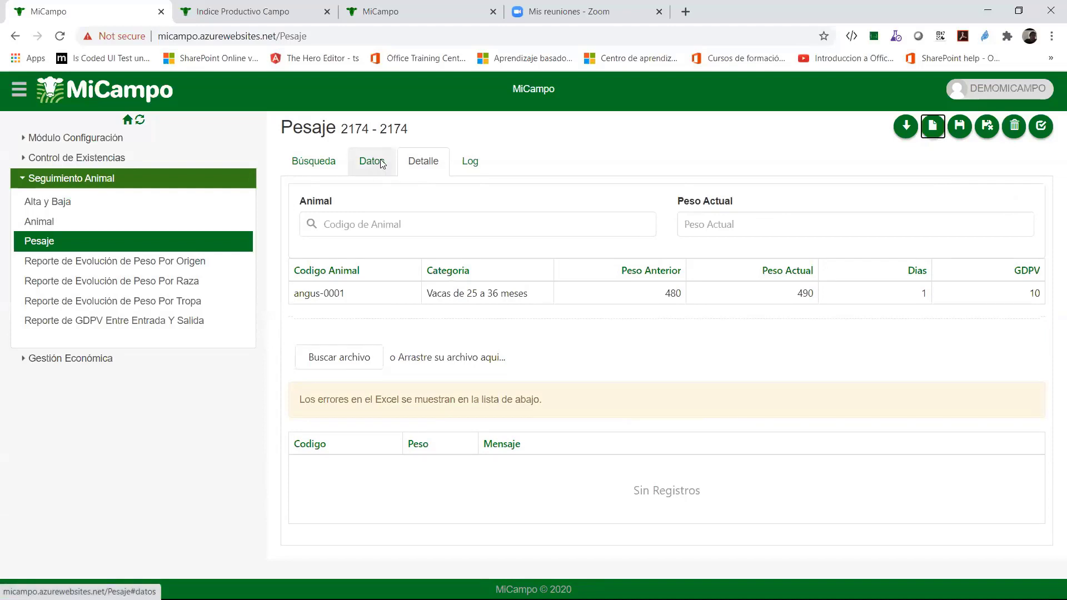
{"action": "left_click", "coordinate": [379, 163]}
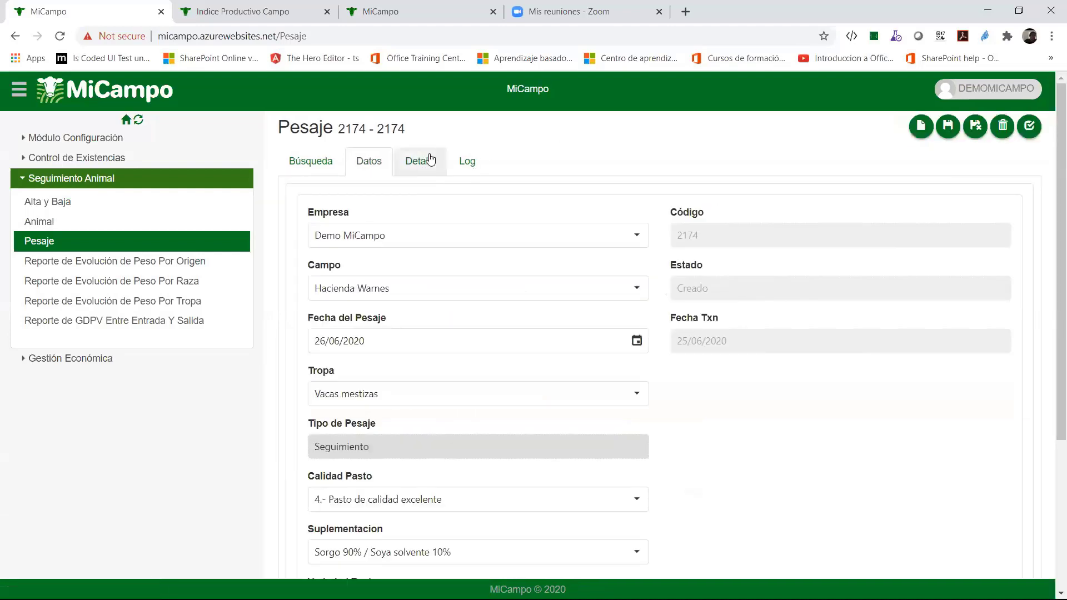
{"action": "left_click", "coordinate": [431, 160]}
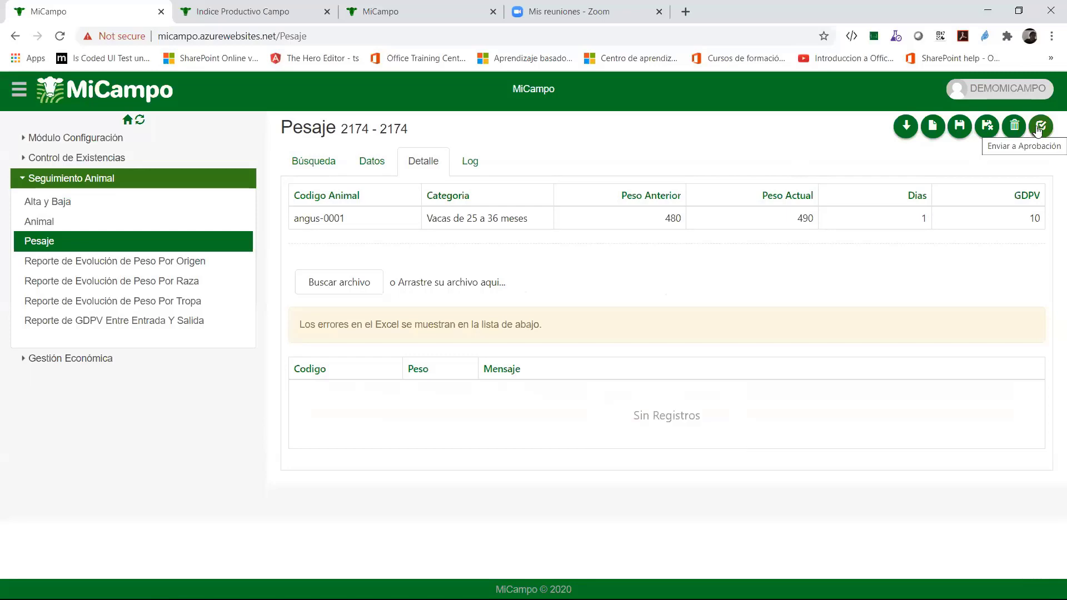
Send the weighing for approval and approve it, checking its Estado in the general data.
{"action": "left_click", "coordinate": [1039, 129]}
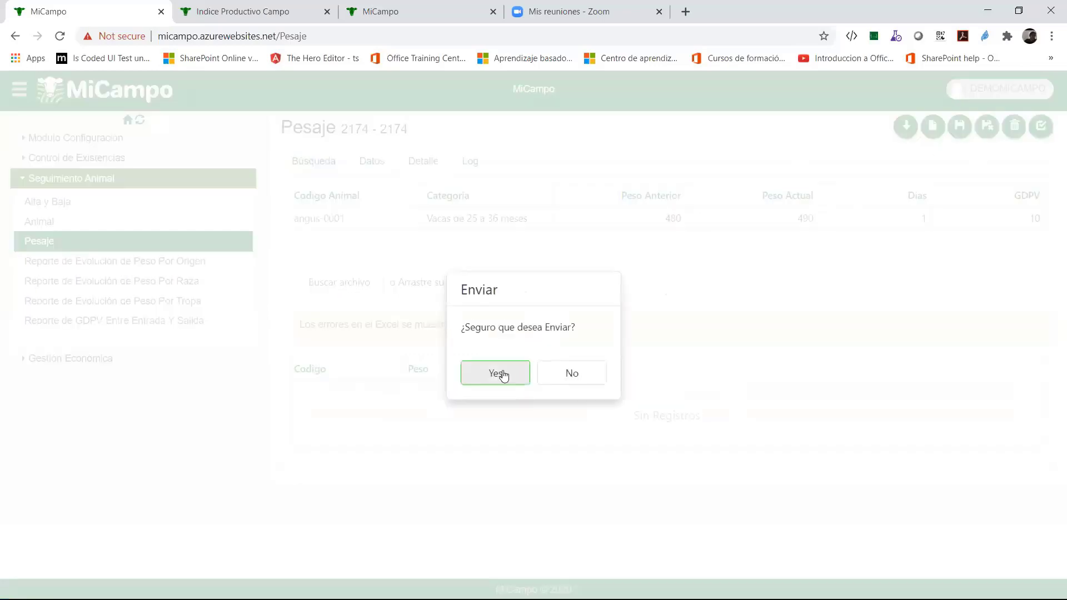
{"action": "left_click", "coordinate": [502, 372]}
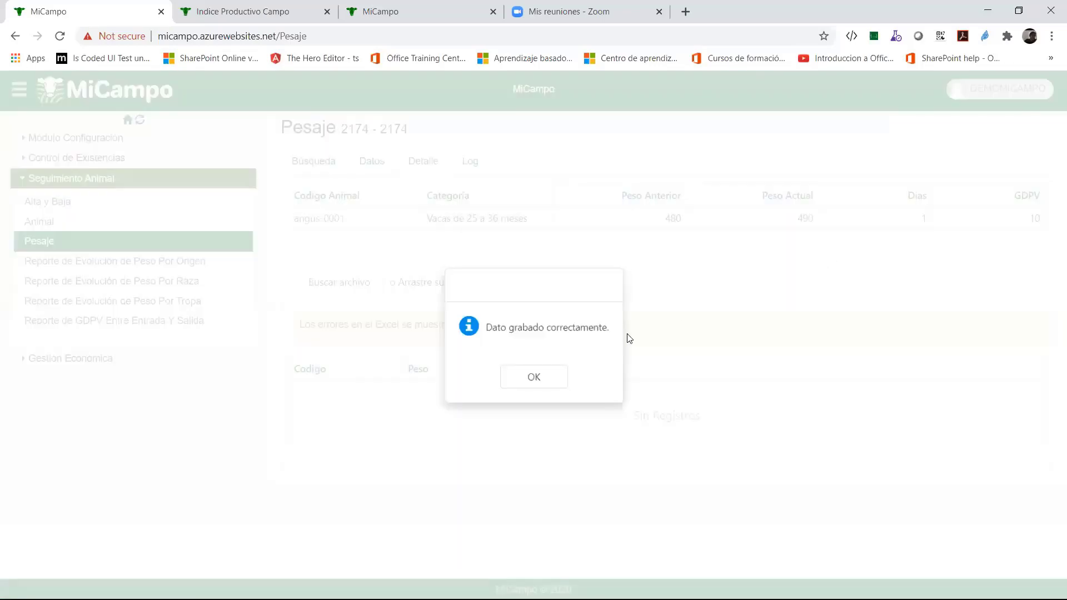
{"action": "left_click", "coordinate": [518, 383]}
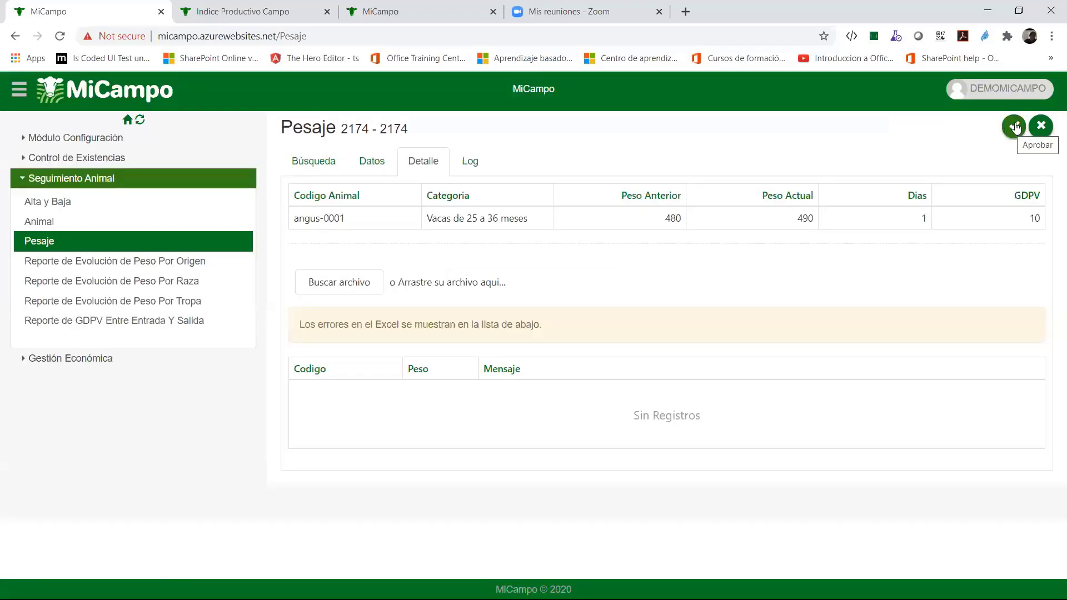
{"action": "left_click", "coordinate": [1014, 128]}
{"action": "left_click", "coordinate": [482, 371]}
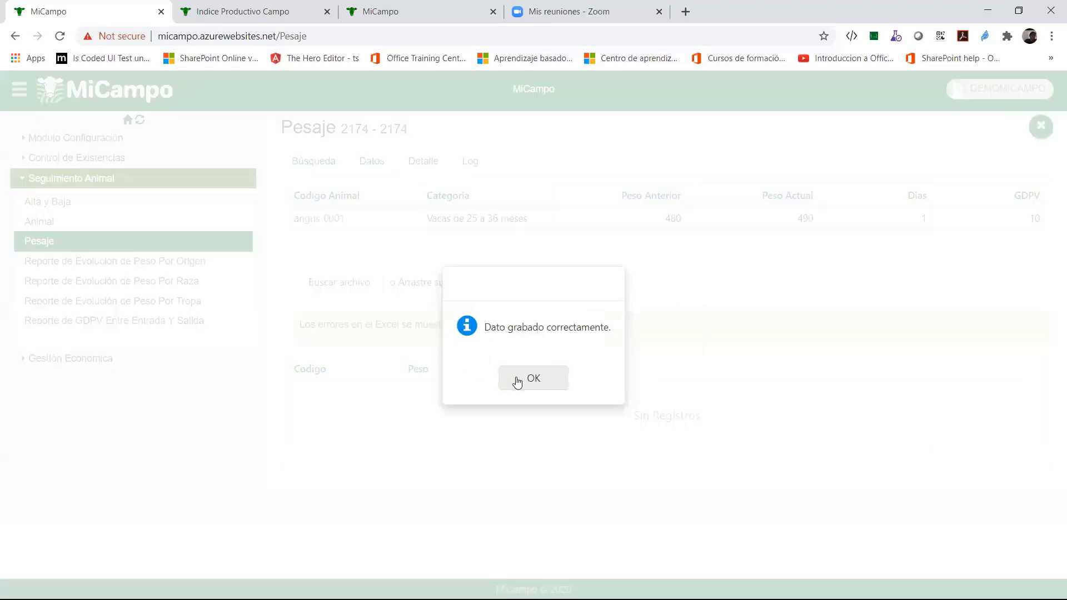
{"action": "left_click", "coordinate": [518, 383]}
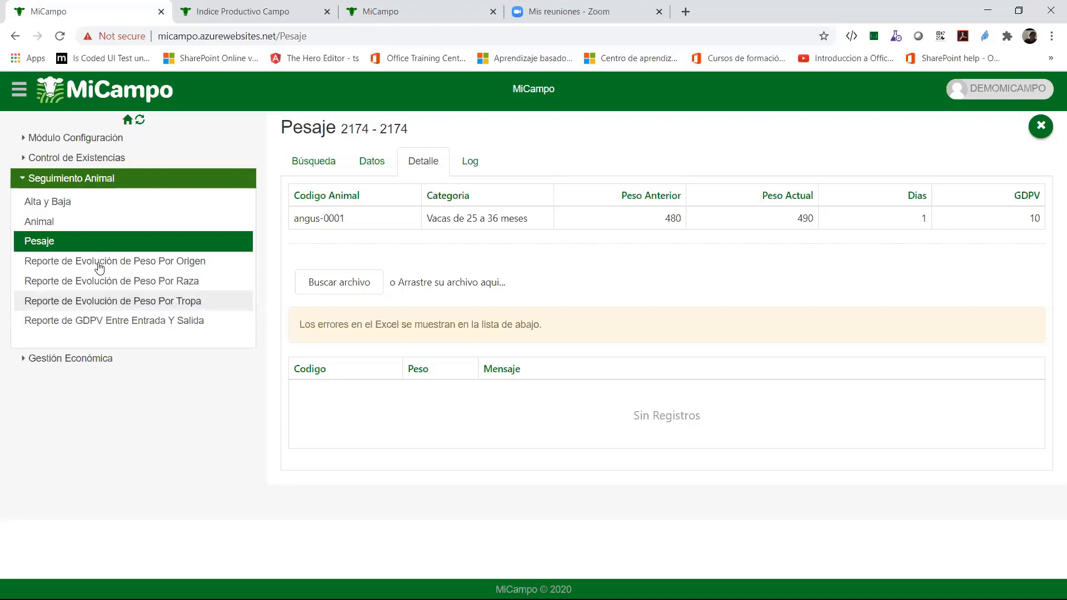
{"action": "left_click", "coordinate": [376, 167]}
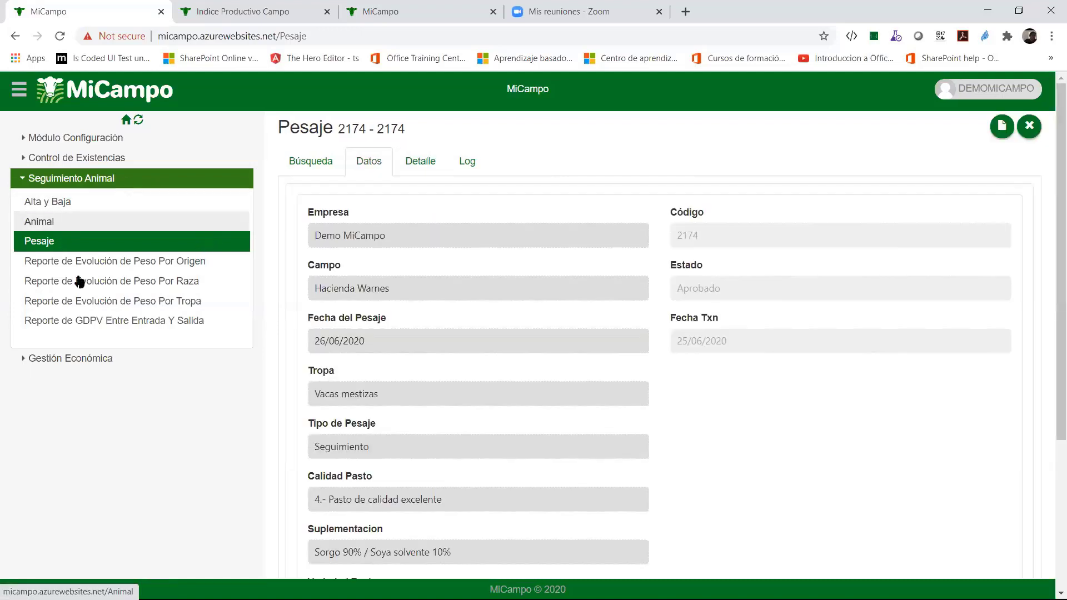
Generate the Reporte de Evolución de Peso Por Tropa for Demo MiCampo, Gestion 2019-2020, with all other filters at Todos, and return to its filters.
{"action": "left_click", "coordinate": [178, 301]}
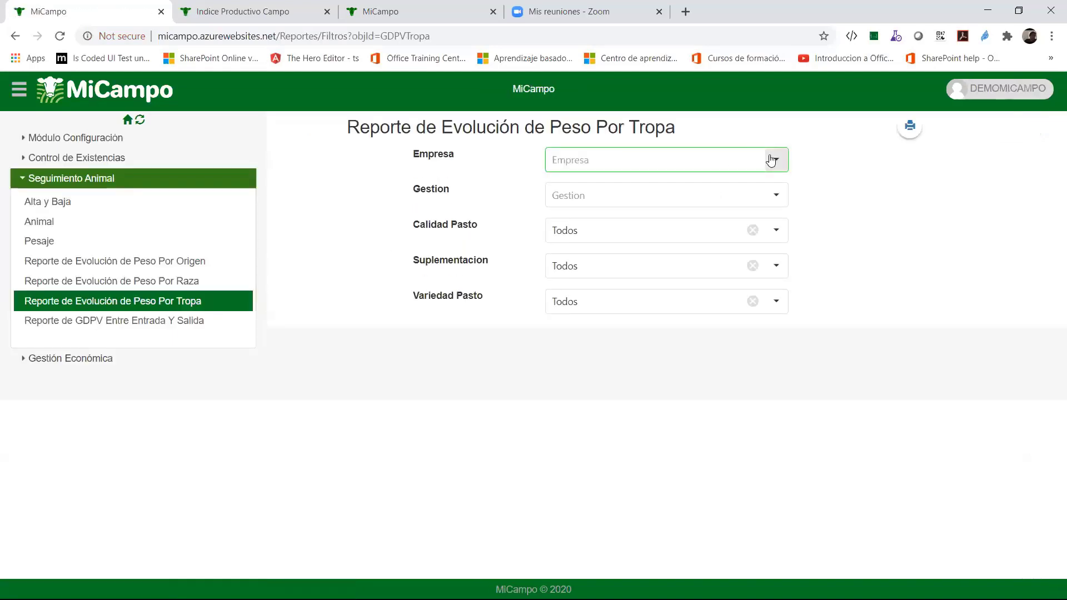
{"action": "left_click", "coordinate": [775, 162]}
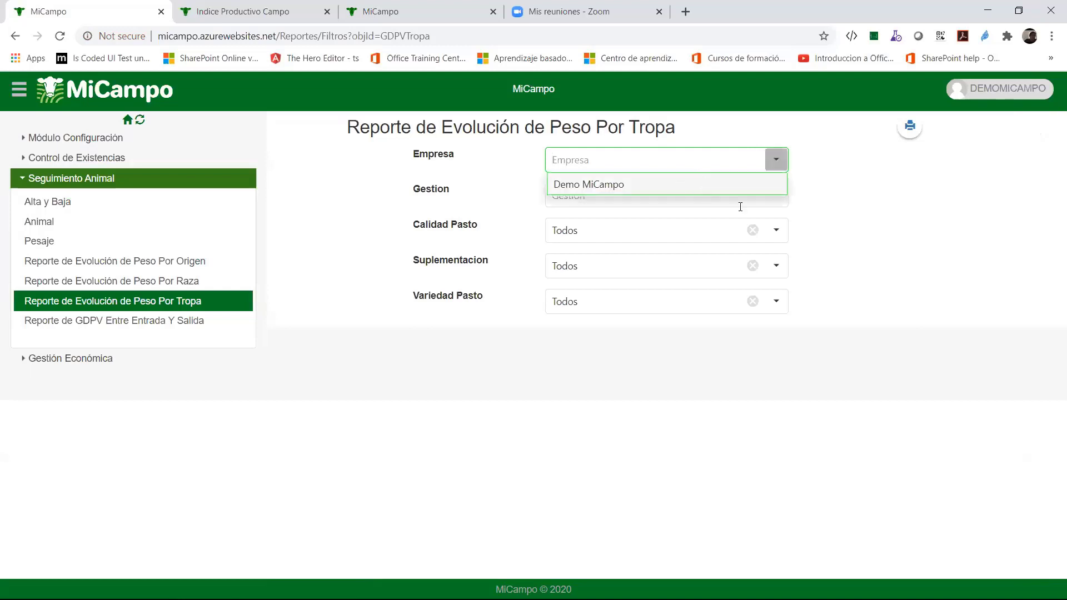
{"action": "left_click", "coordinate": [737, 191]}
{"action": "left_click", "coordinate": [775, 197]}
{"action": "left_click", "coordinate": [630, 243]}
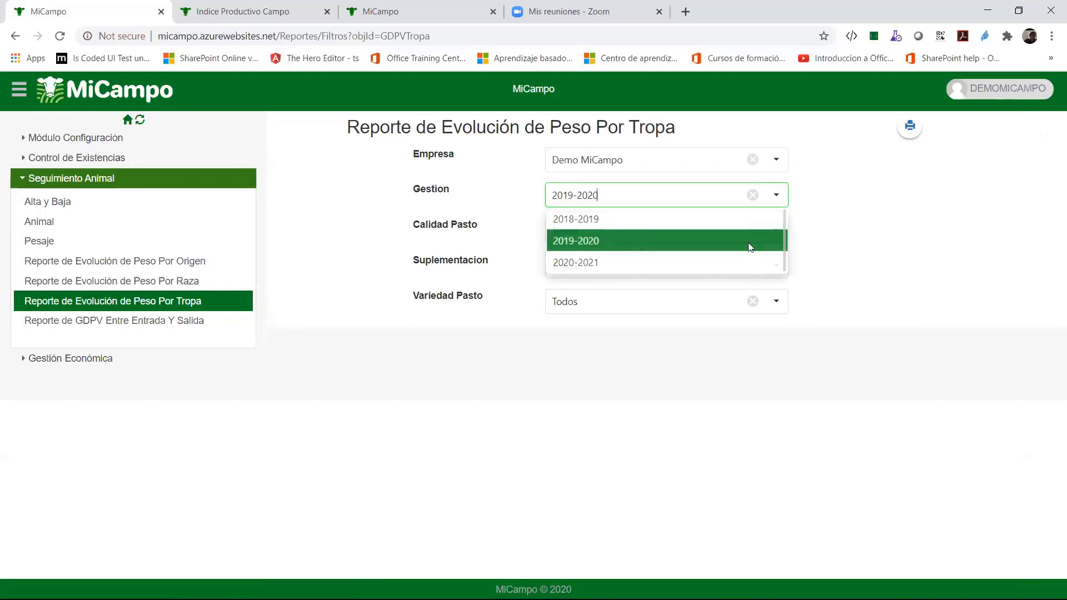
{"action": "left_click", "coordinate": [773, 233]}
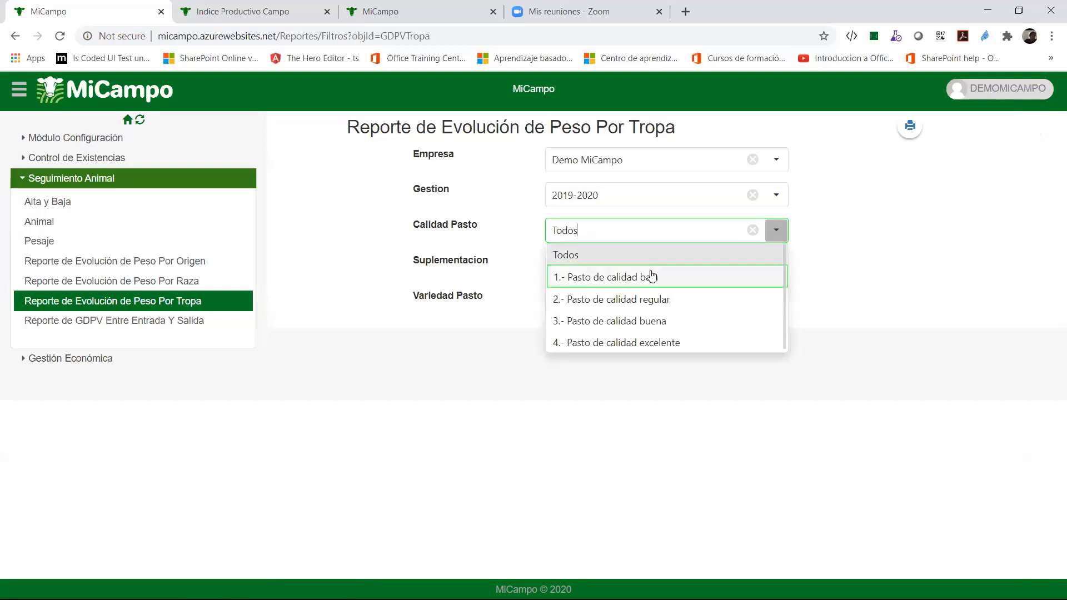
{"action": "left_click", "coordinate": [463, 111]}
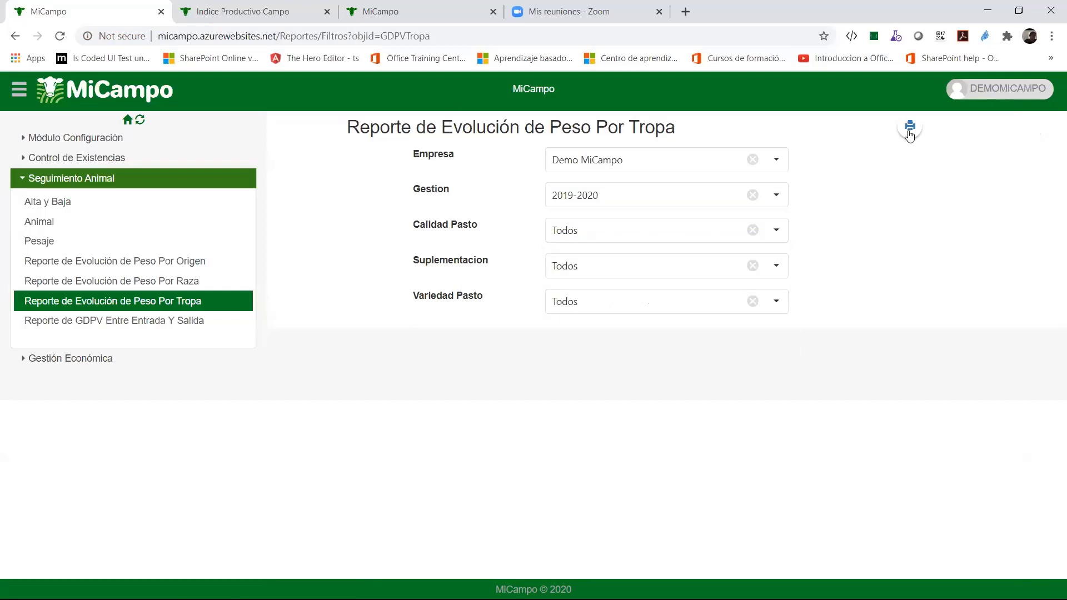
{"action": "left_click", "coordinate": [909, 130]}
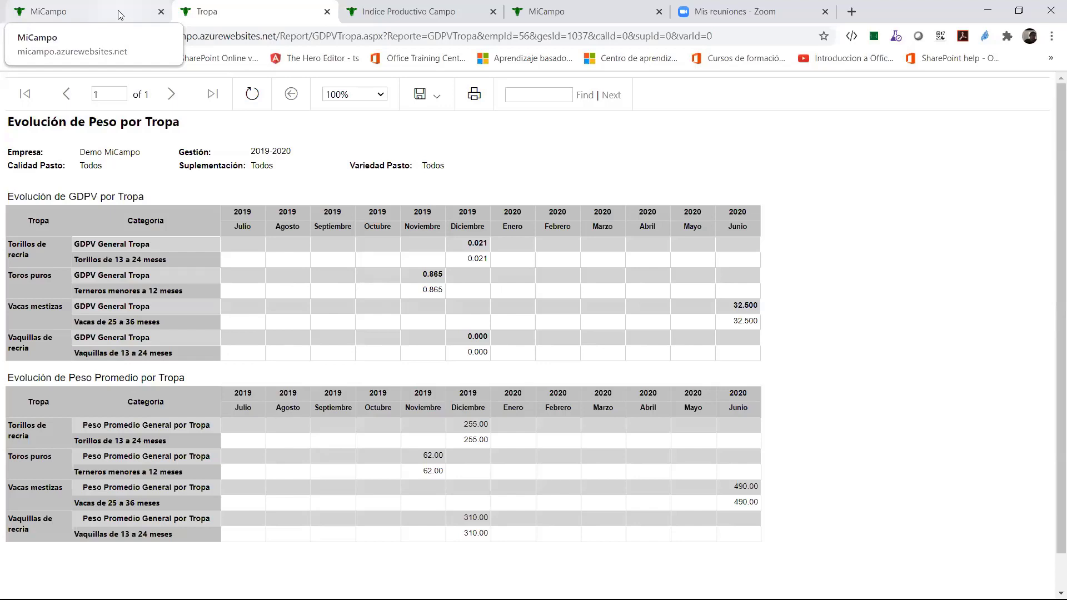
{"action": "left_click", "coordinate": [80, 10]}
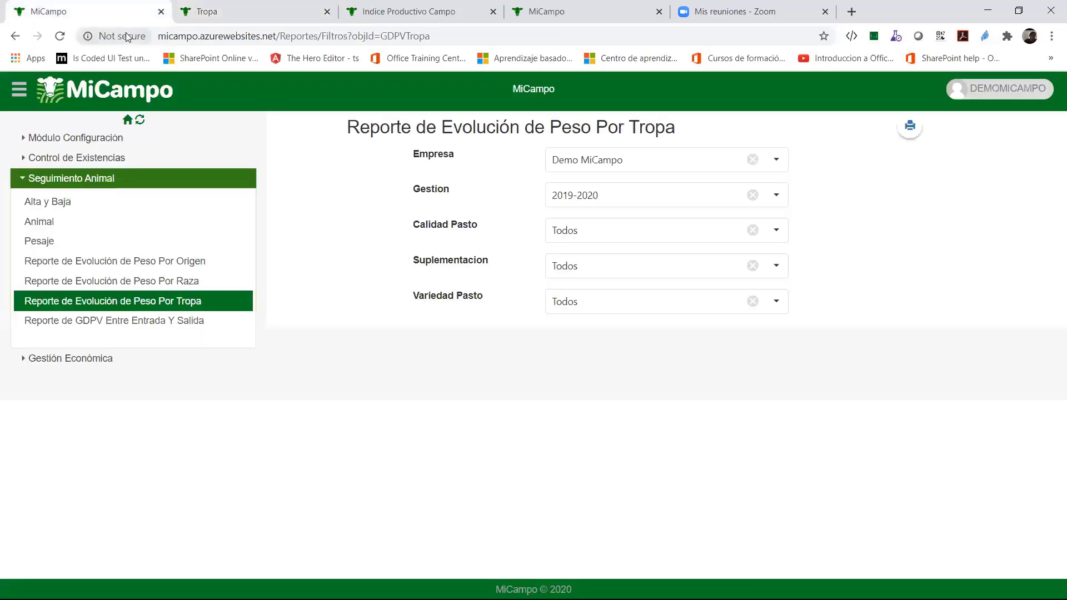